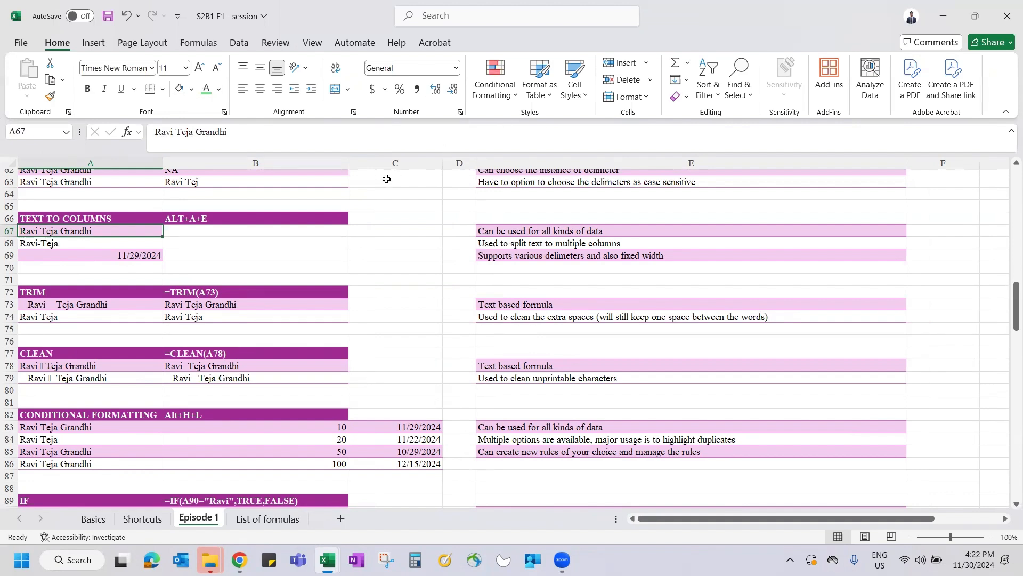
left_click(189, 218)
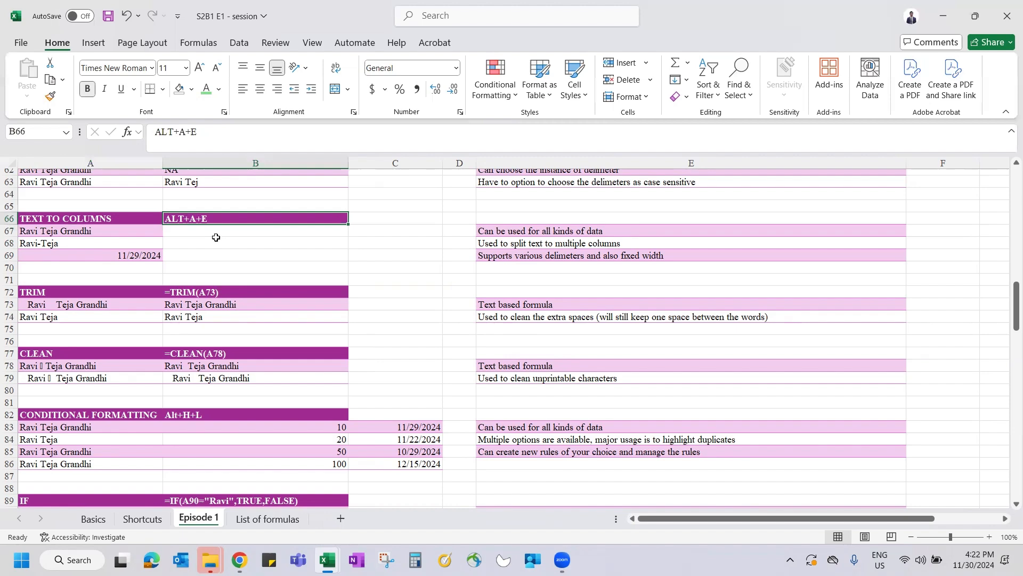
key("alt")
key("a")
key("e")
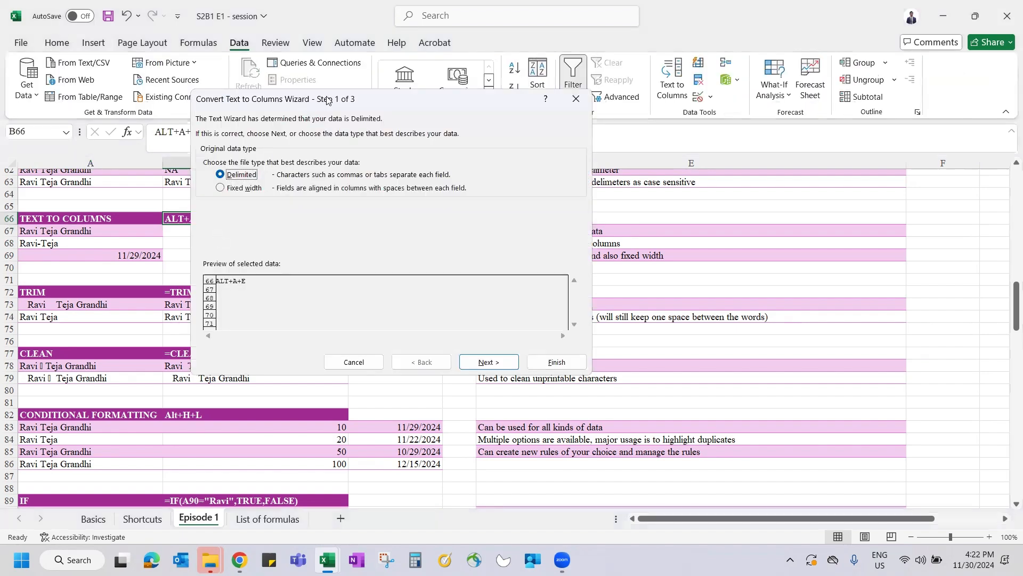
left_click_drag(327, 100, 393, 89)
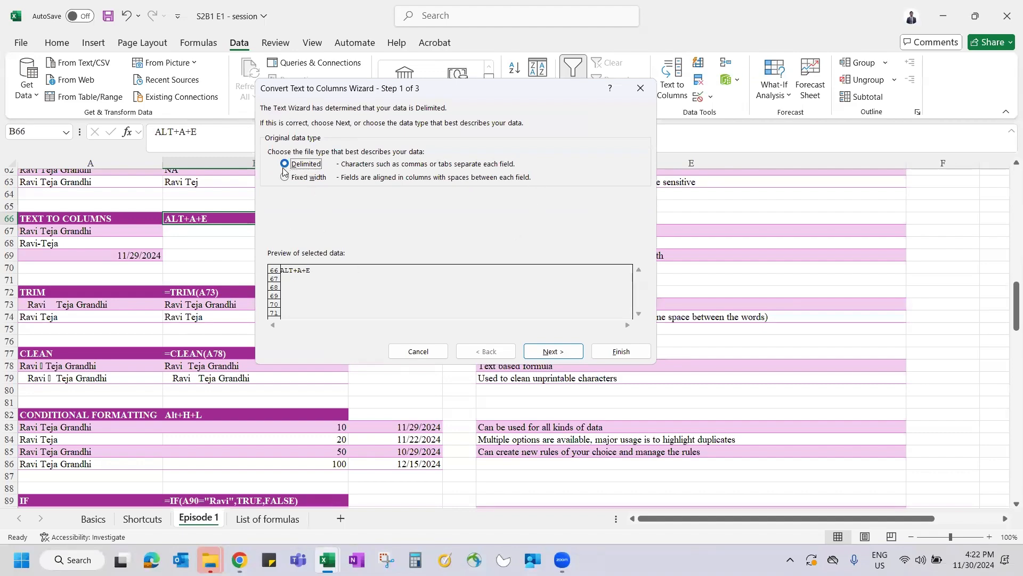
key("Escape")
Step: Set up Text to Columns on A67 as delimited by Tab and Space, without treating consecutive delimiters as one
left_click(68, 234)
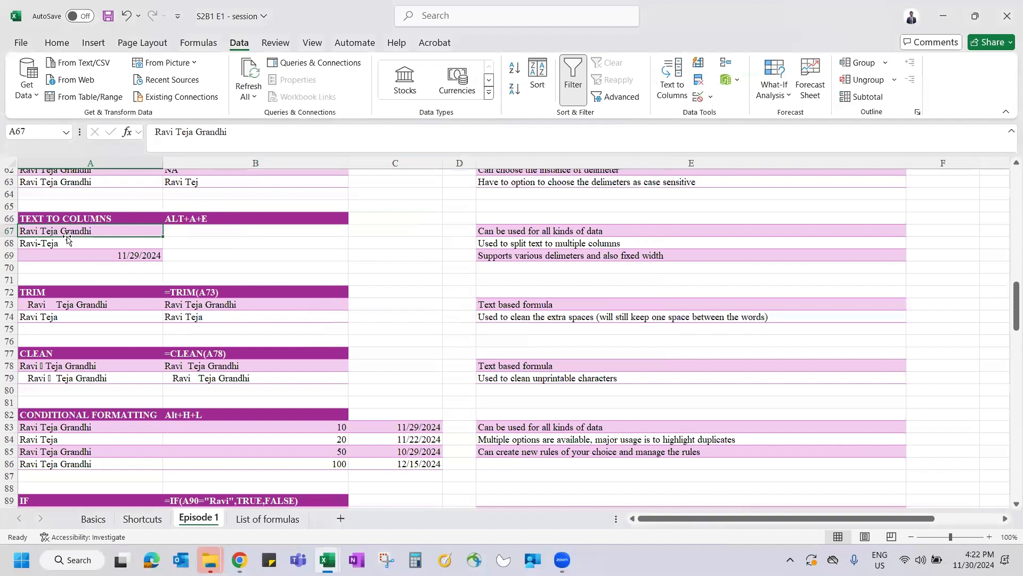
key("alt+a")
key("e")
left_click(284, 164)
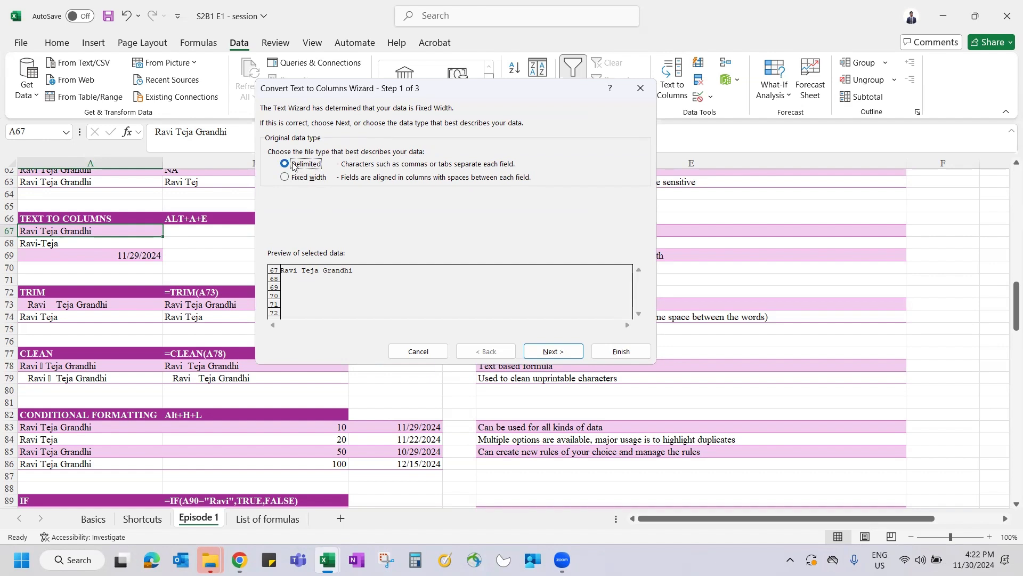
left_click(561, 356)
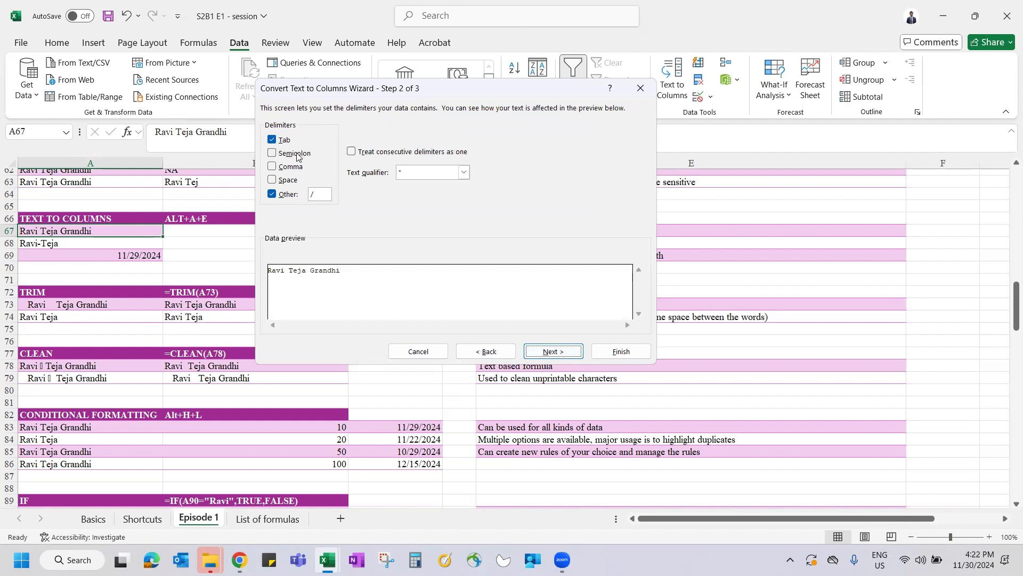
left_click(321, 193)
left_click(273, 181)
left_click(273, 194)
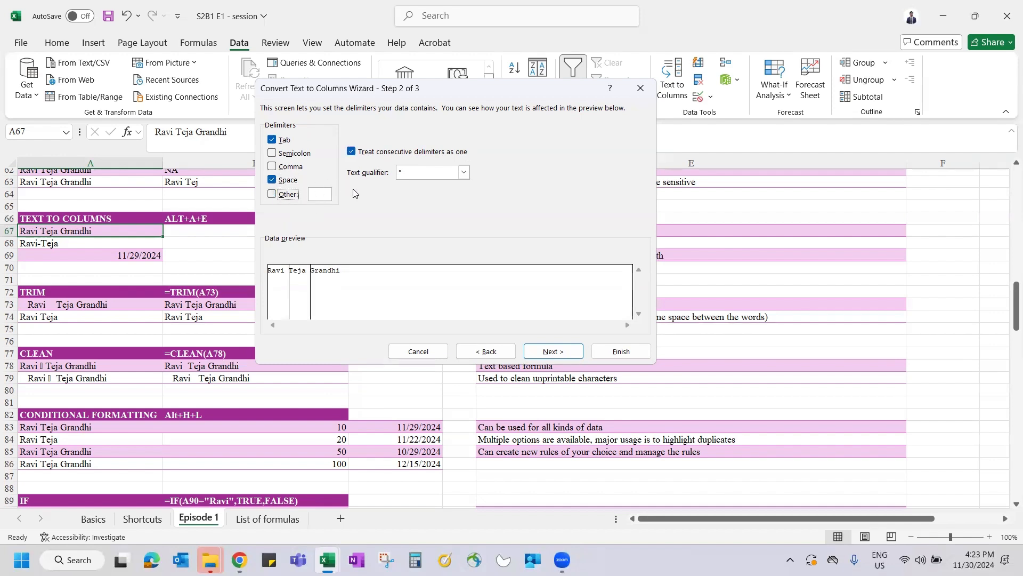
left_click(351, 153)
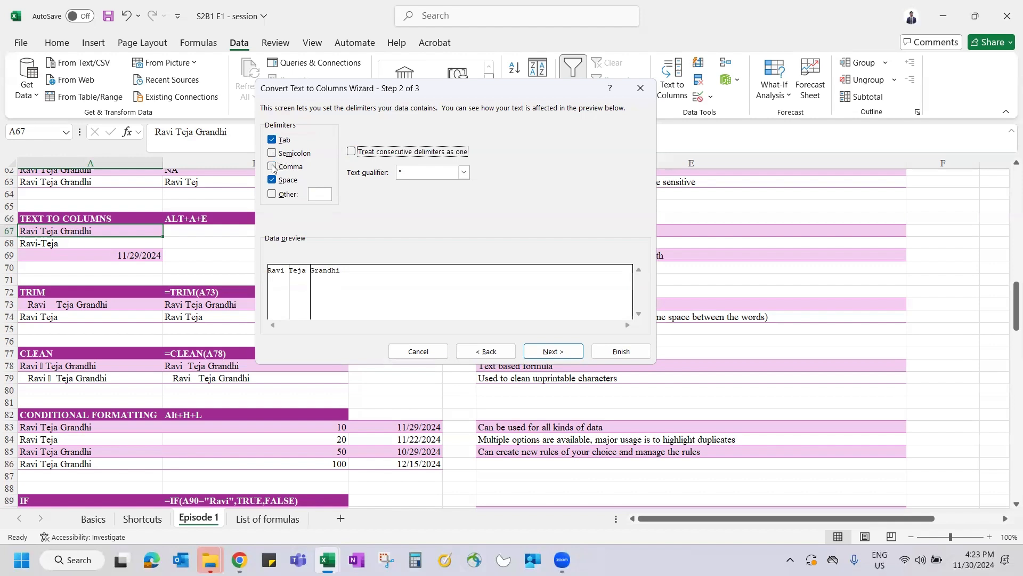
Step: Complete the split of A67 with the General column data format and destination $A$67
left_click(554, 351)
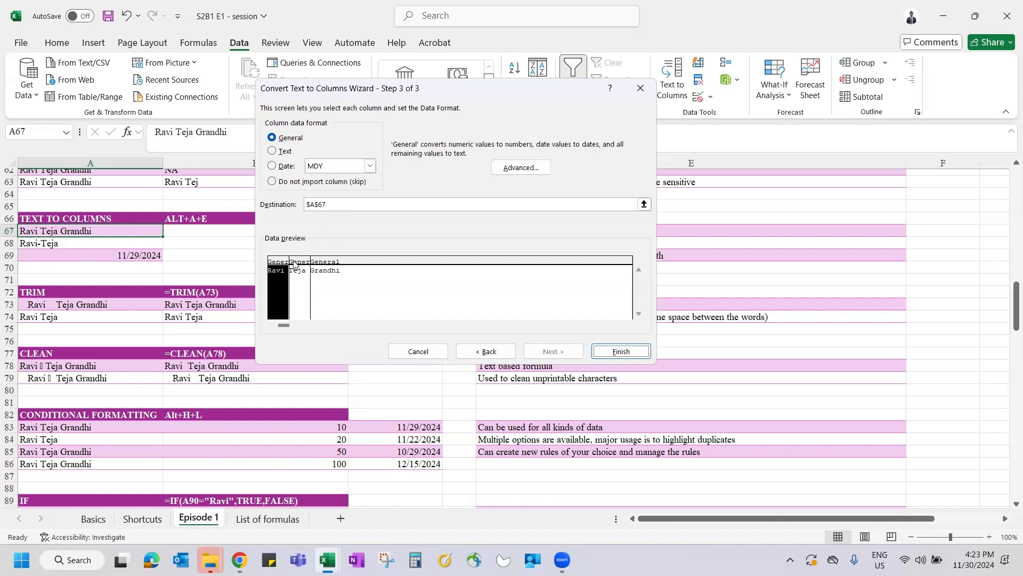
left_click(274, 152)
left_click(270, 138)
left_click(611, 352)
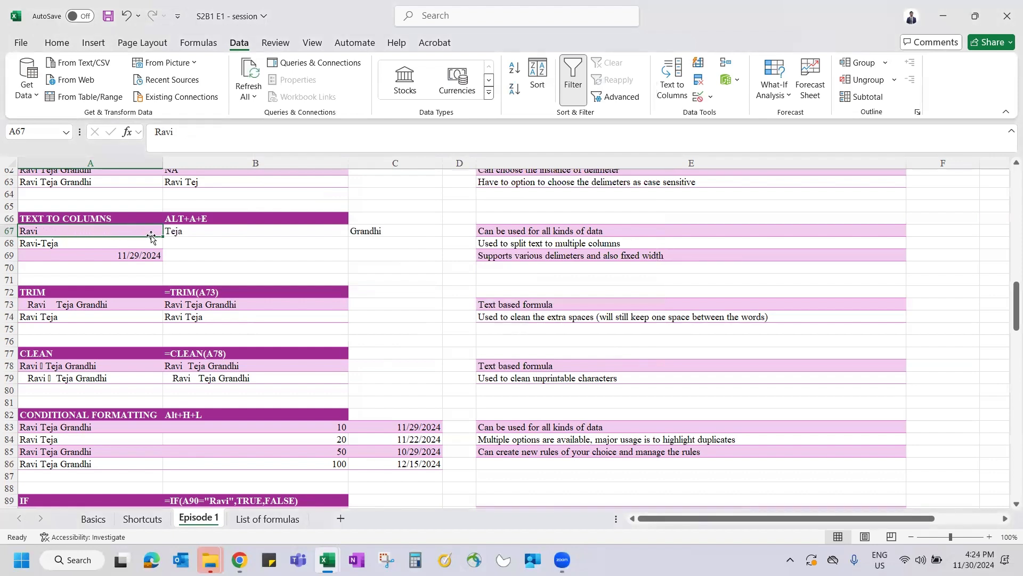
Step: Split A68 into columns at the hyphen by replacing the Space delimiter with a custom "-", keeping the General format
left_click(82, 243)
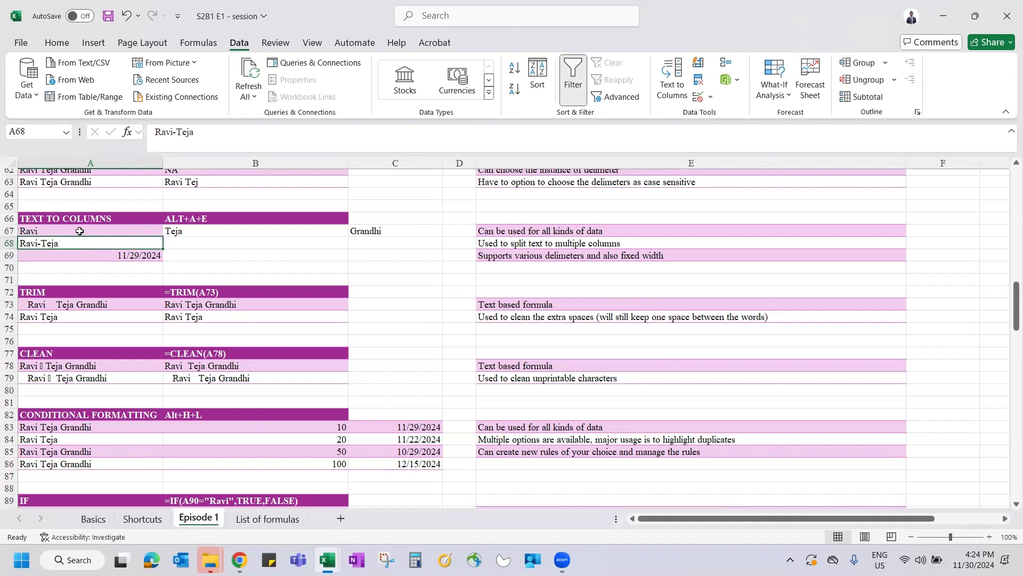
key("alt+a+e")
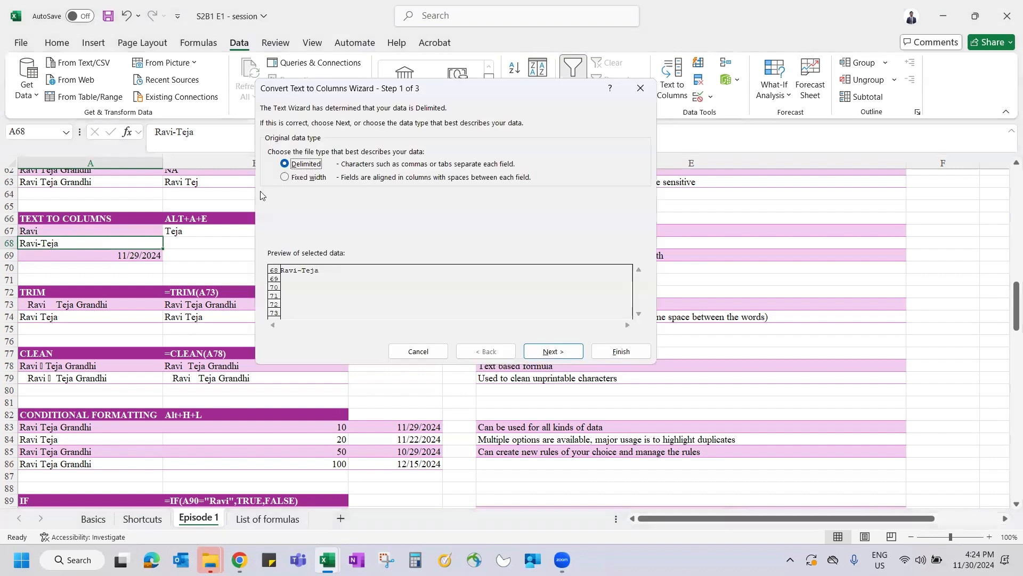
left_click(557, 353)
left_click(274, 185)
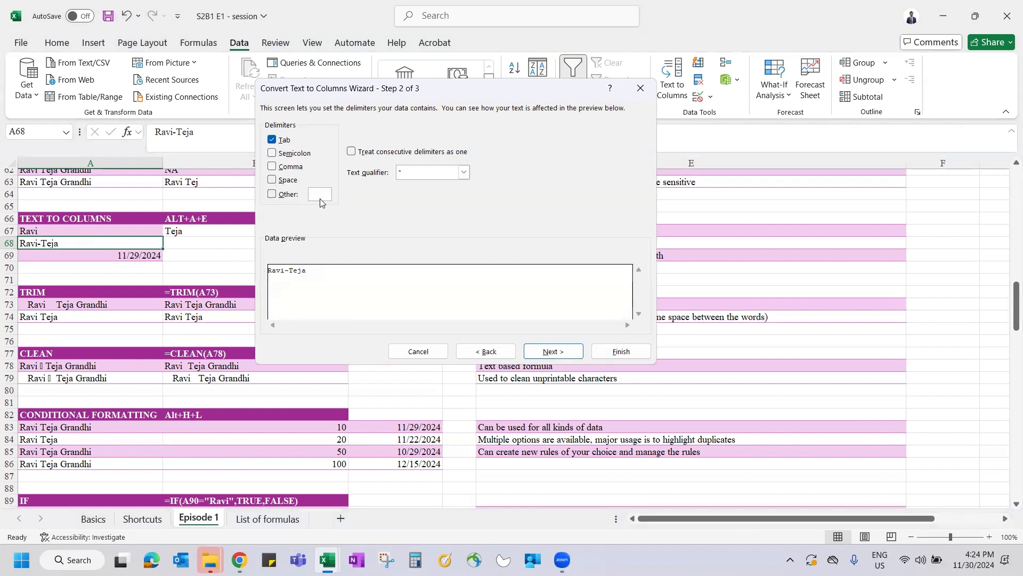
type("-")
left_click_drag(464, 91, 498, 144)
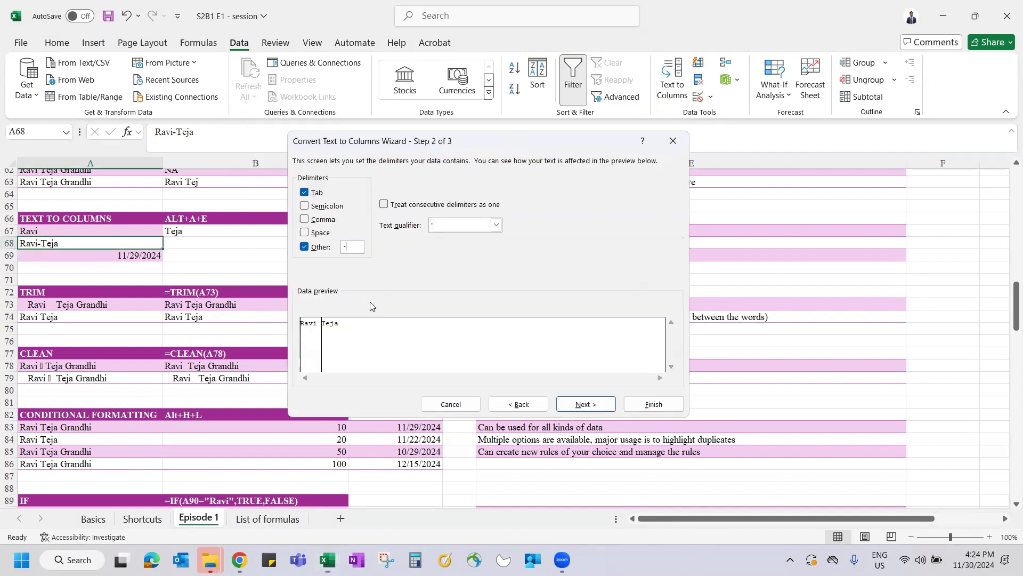
left_click(586, 405)
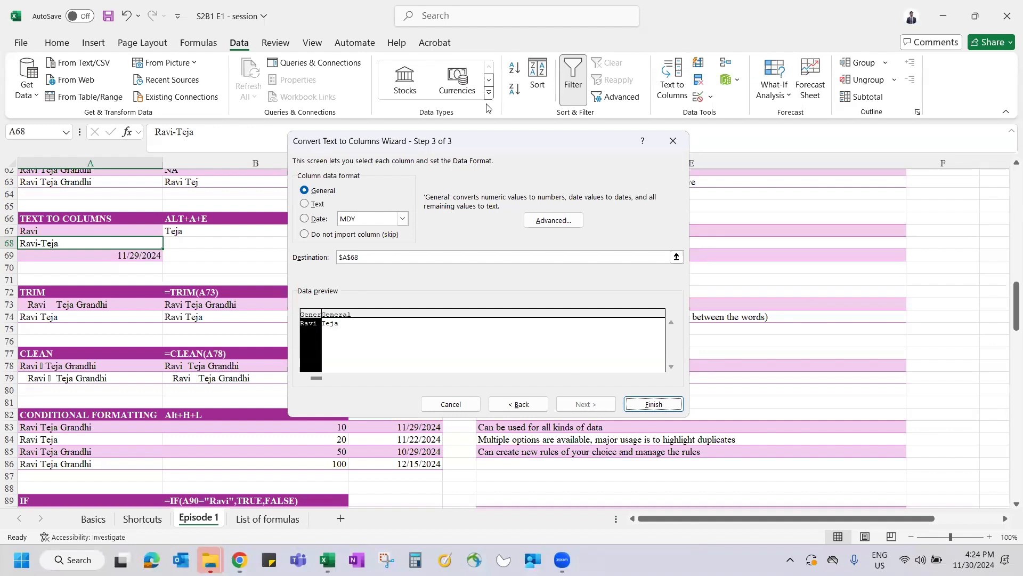
key("Return")
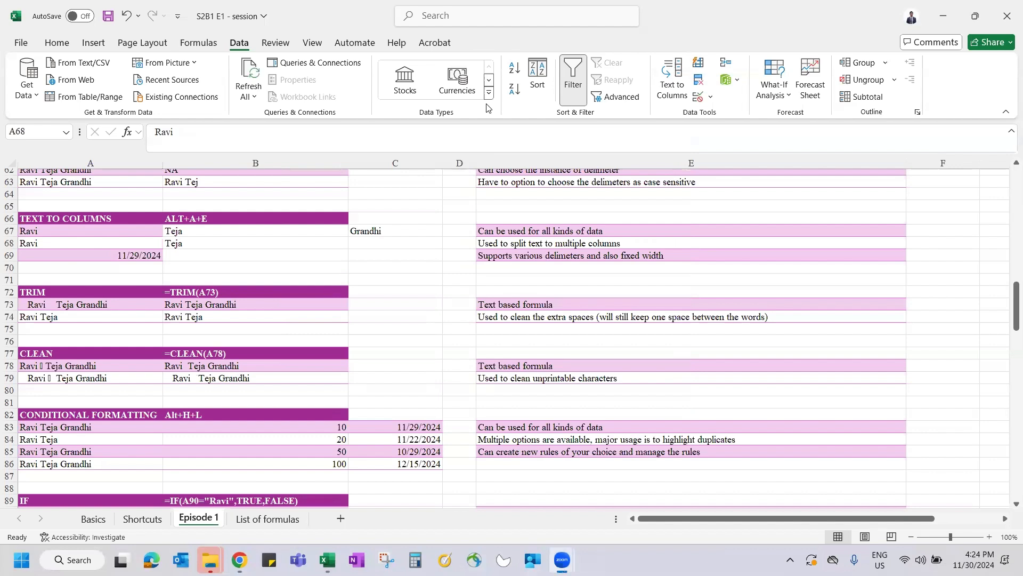
Step: Set up Text to Columns on the date in A69 as delimited, with "/" as the custom delimiter
left_click(991, 537)
left_click(990, 536)
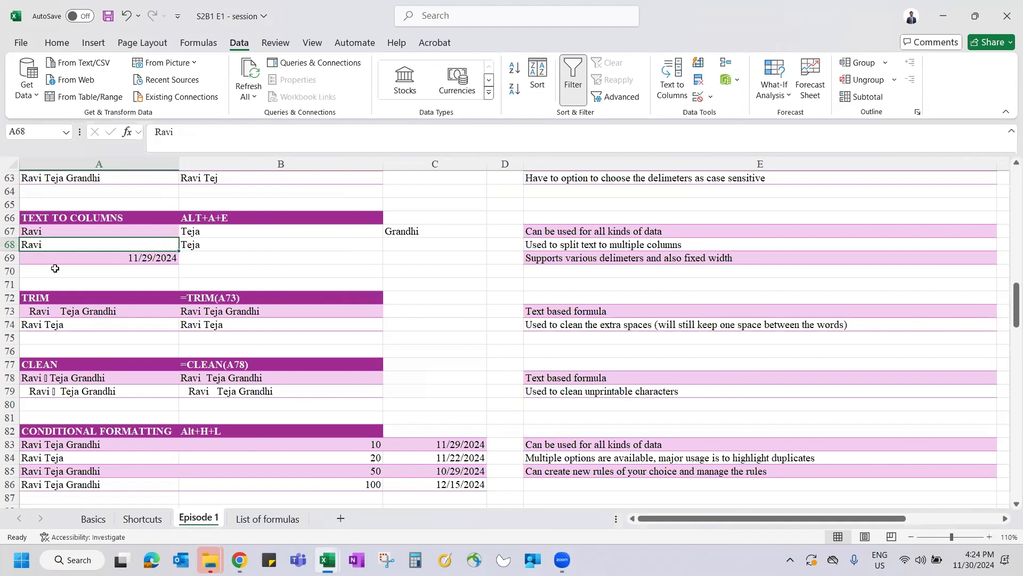
left_click(138, 258)
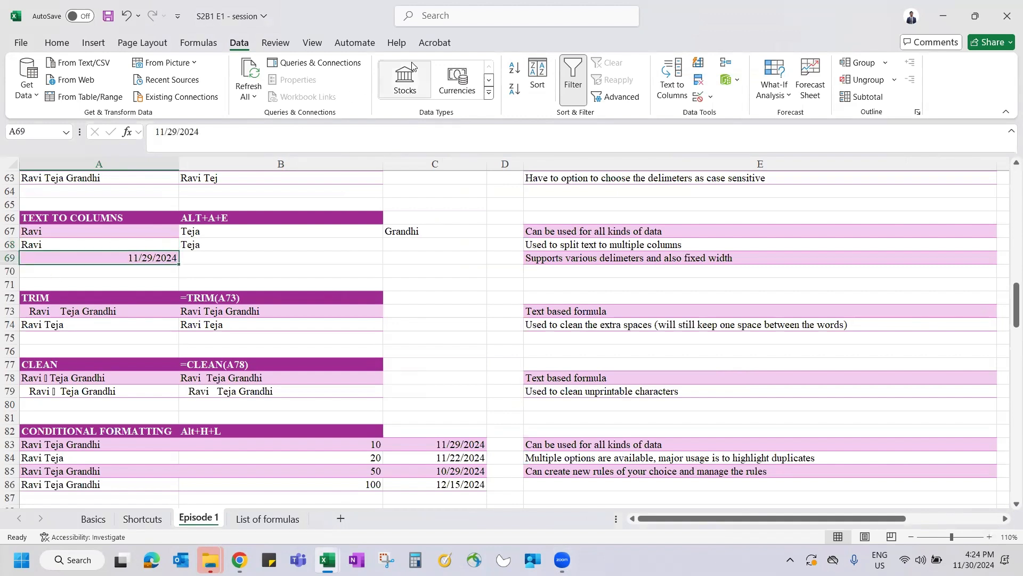
key("alt")
key("a")
key("e")
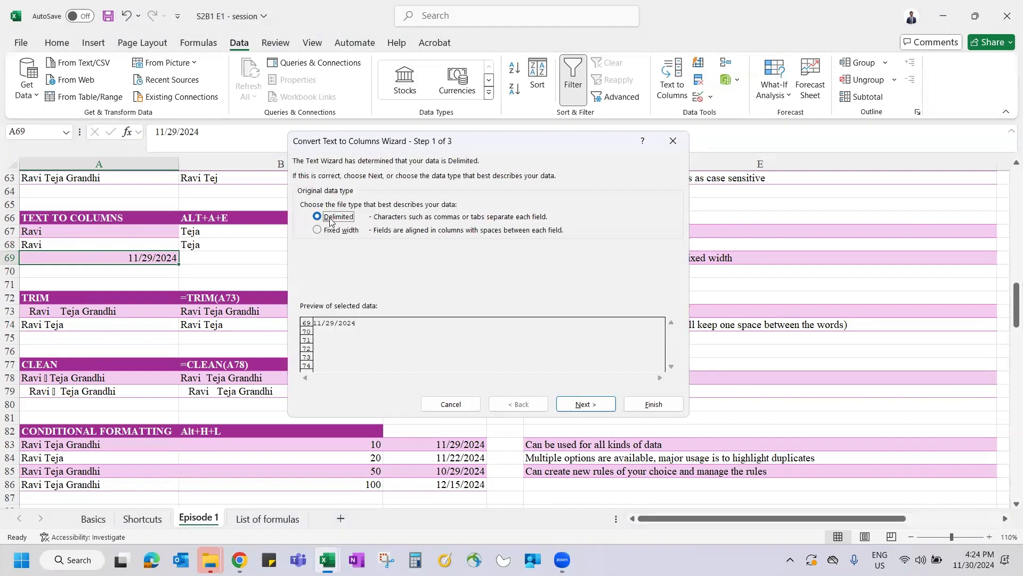
left_click(613, 406)
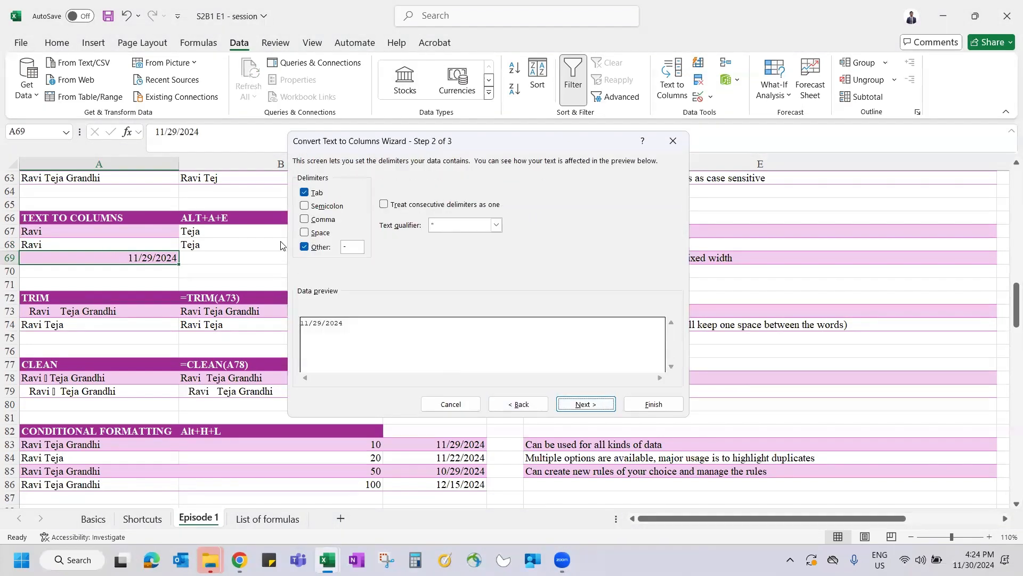
left_click(347, 247)
type("/")
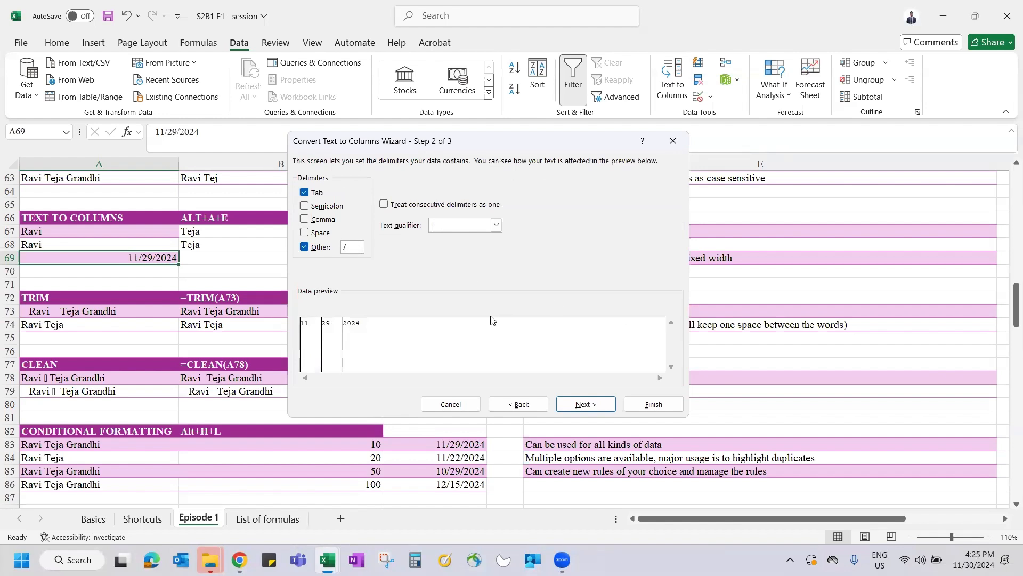
left_click(586, 404)
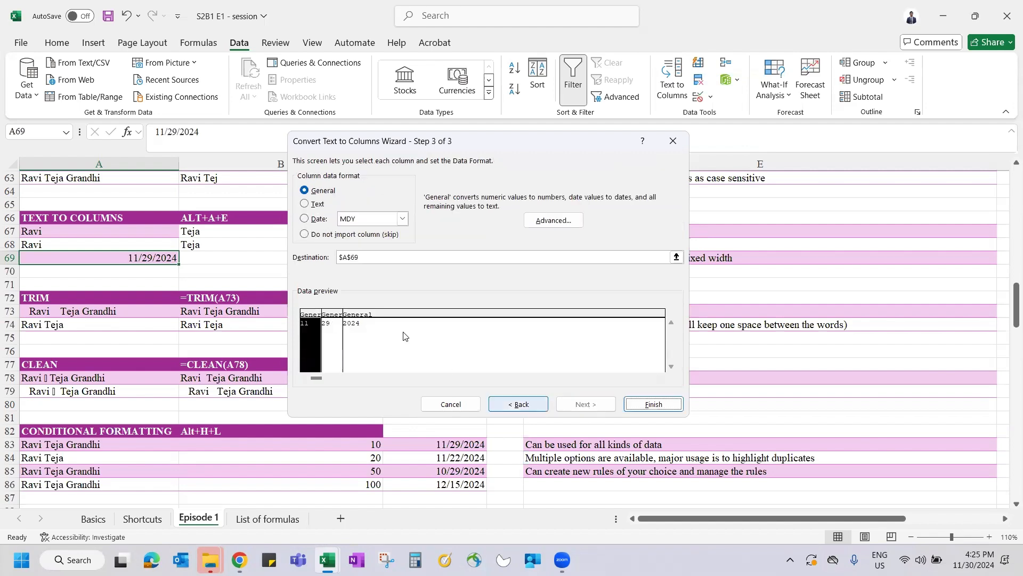
Step: Format the month and day columns as Text, skip the year column, and complete the split of A69
left_click(305, 203)
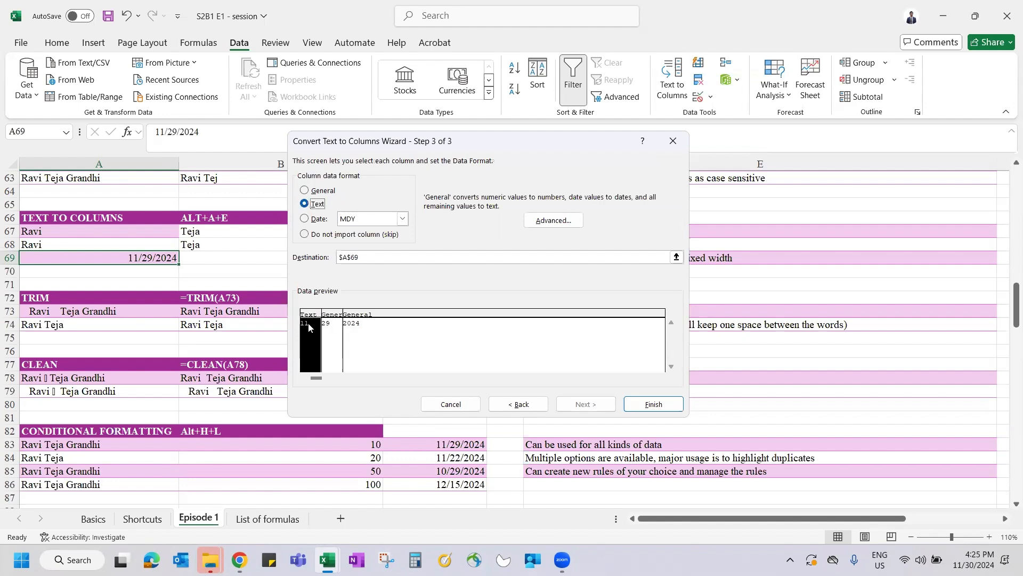
left_click(304, 218)
left_click(404, 218)
left_click(403, 217)
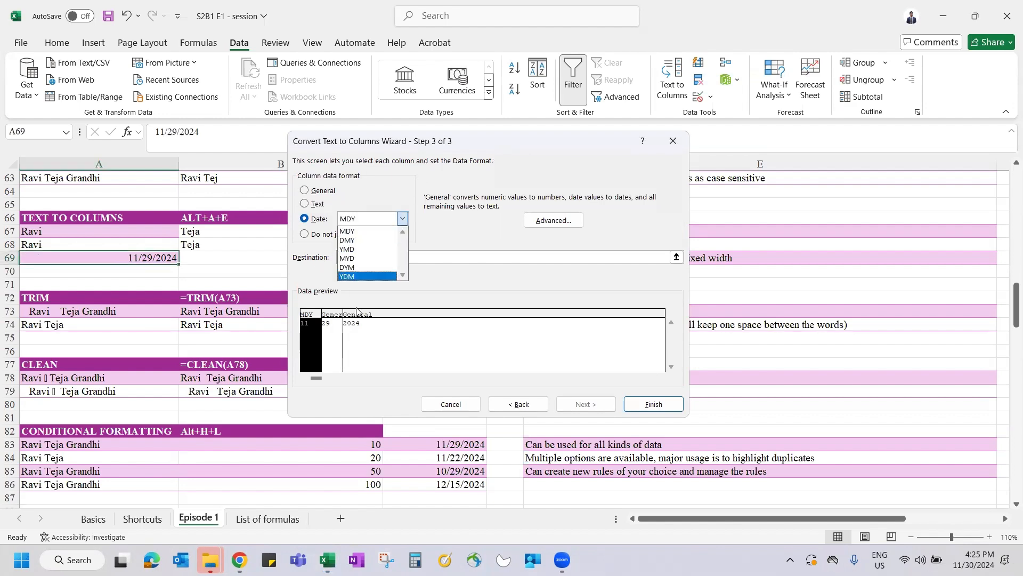
left_click(315, 204)
left_click(315, 203)
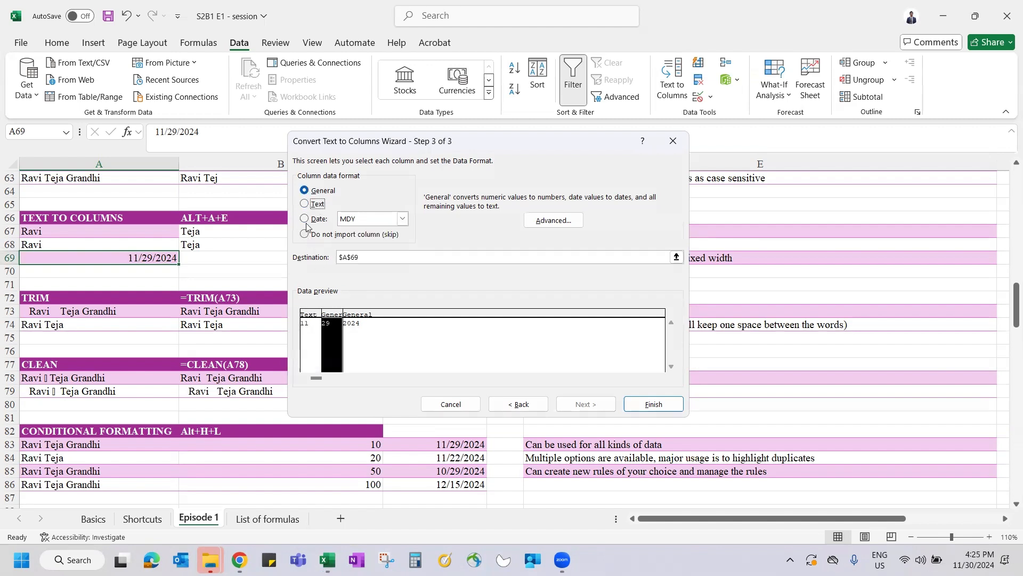
left_click(304, 204)
left_click(363, 321)
left_click(305, 234)
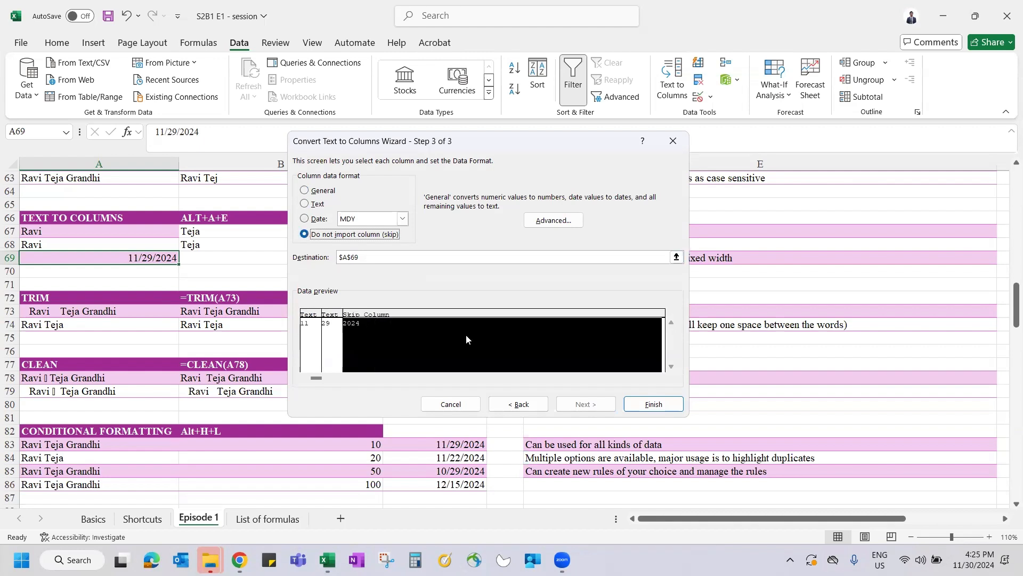
left_click(663, 407)
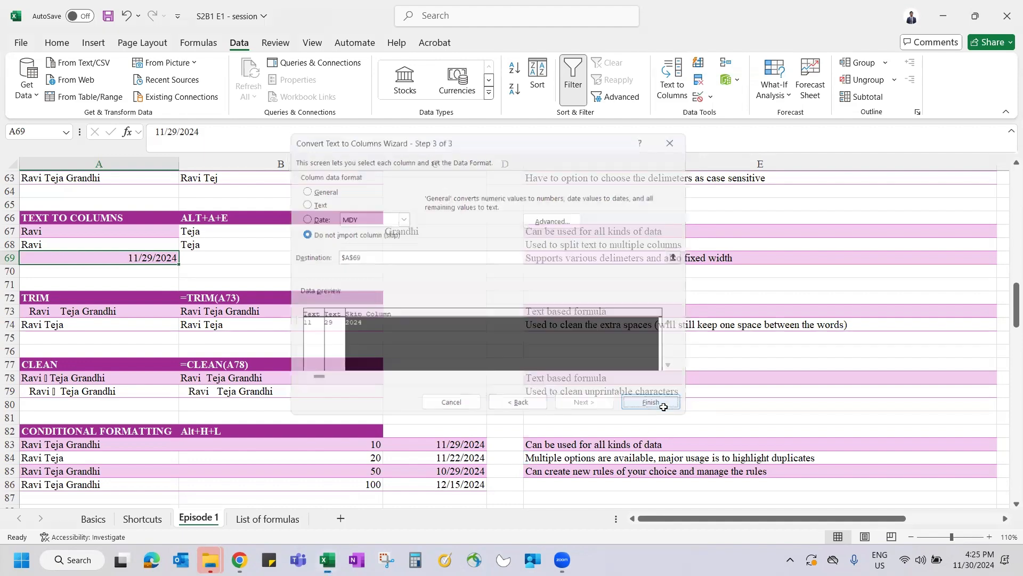
Step: Examine the split values in A69 and B69 and the error options for the number stored as text
left_click(251, 268)
left_click(215, 252)
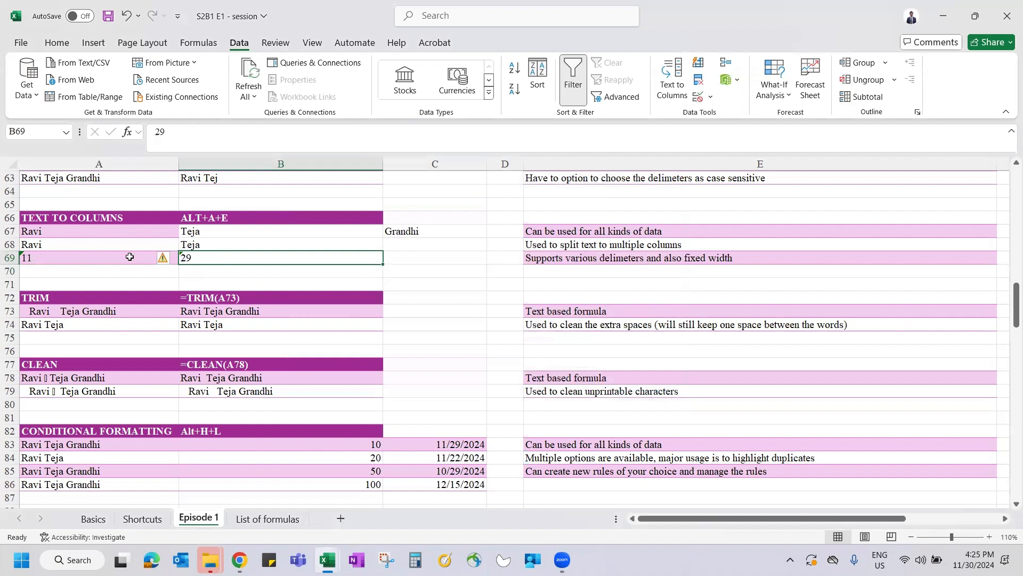
left_click(34, 259)
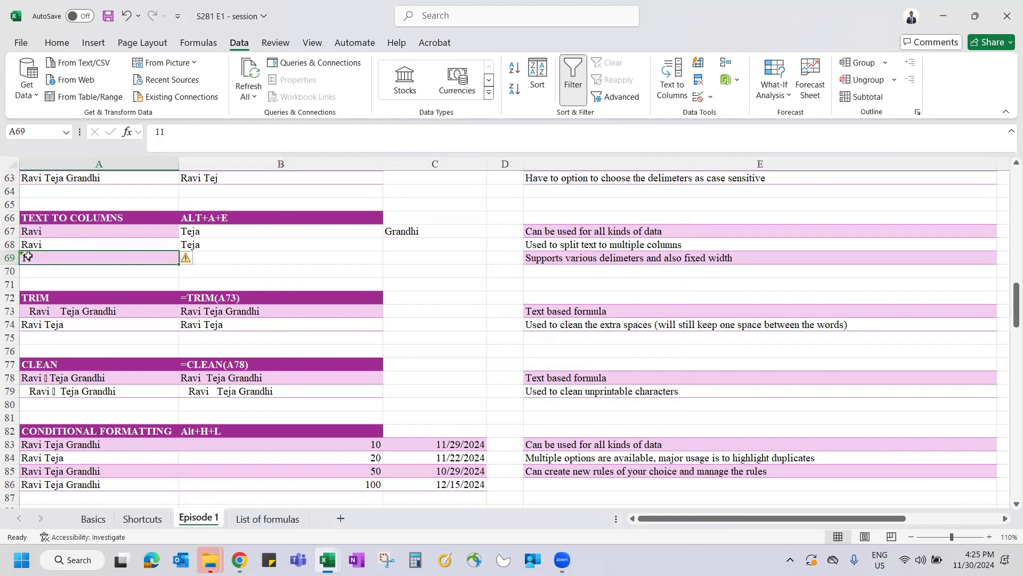
left_click(233, 259)
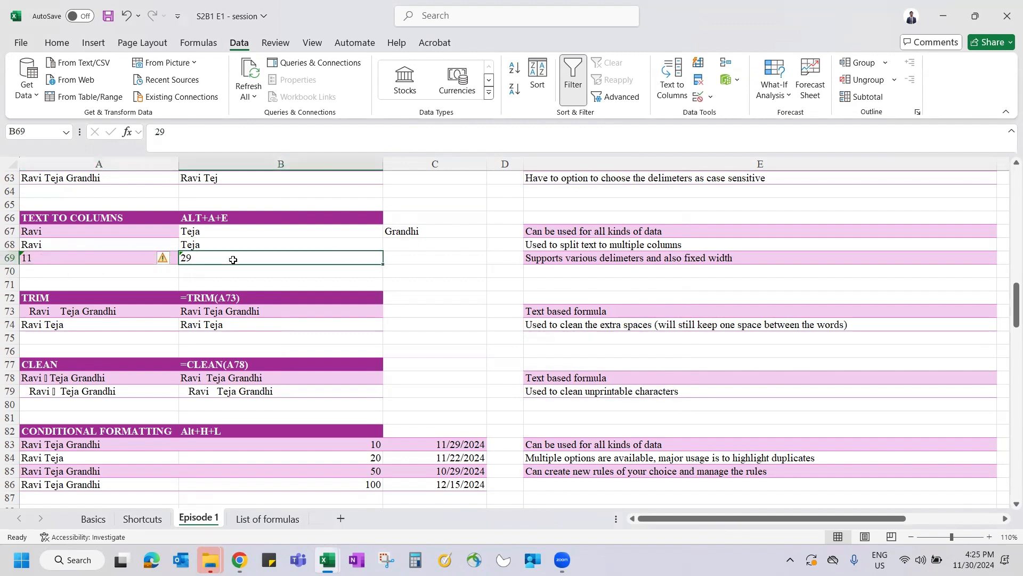
left_click(170, 259)
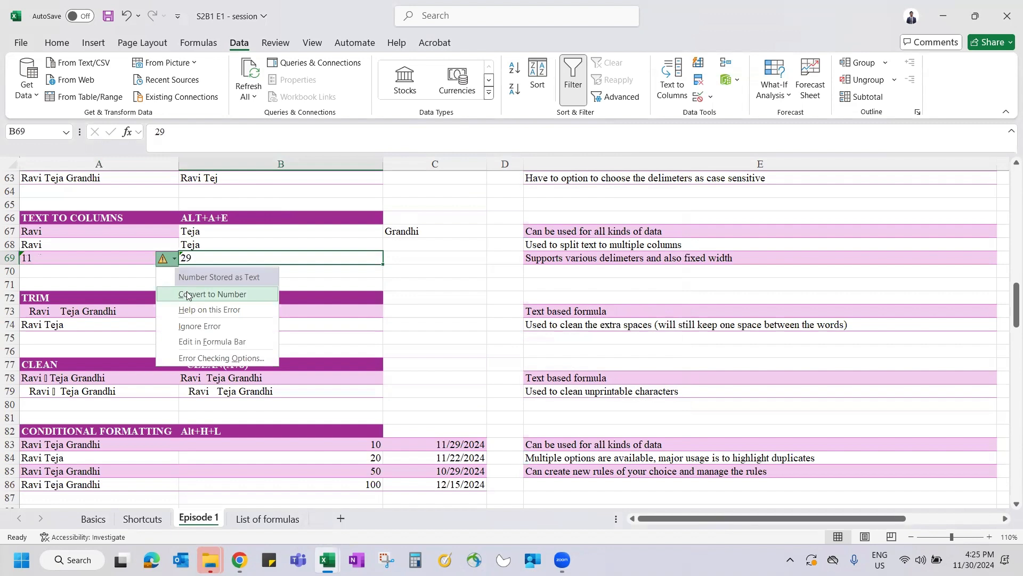
key("Escape")
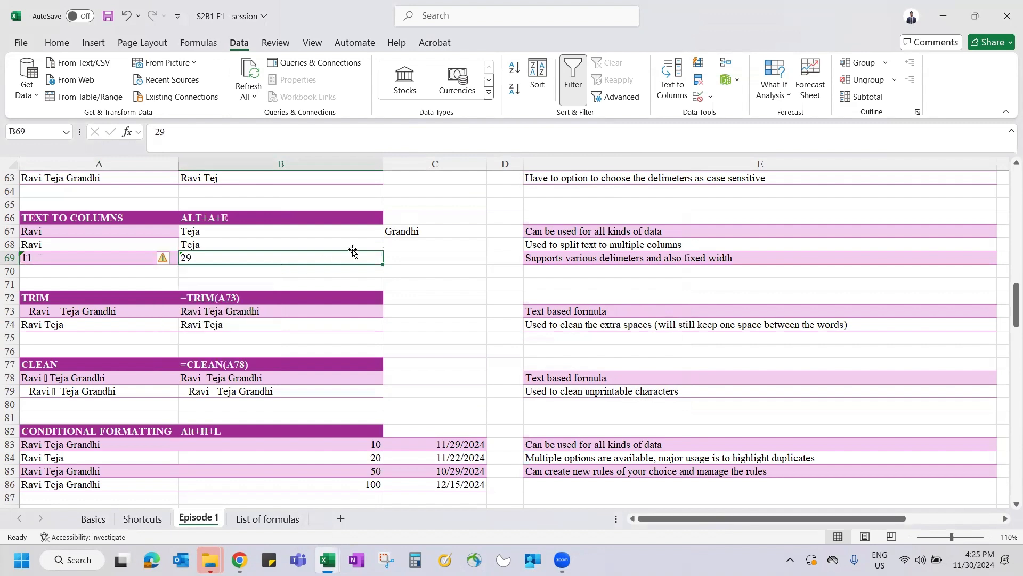
Step: Undo the text-format split of A69, and split the date again at "/" with every column in General format
left_click(133, 259)
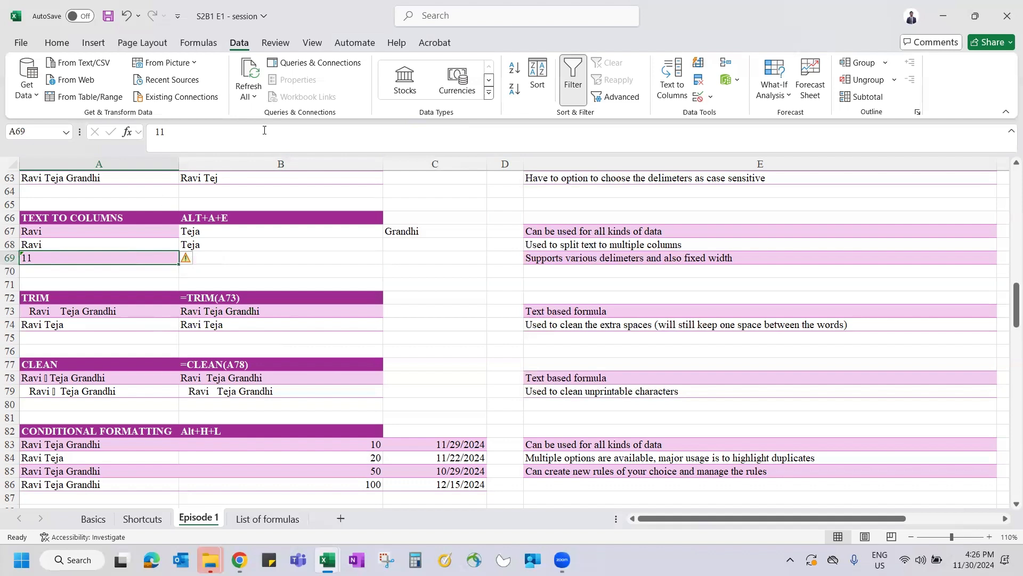
key("ctrl+z")
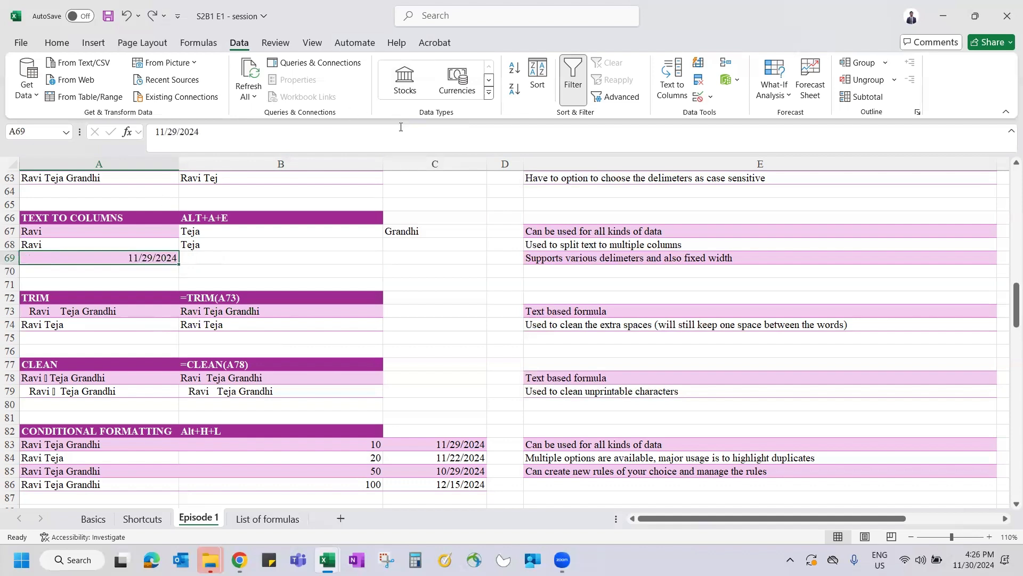
key("alt")
key("a")
key("e")
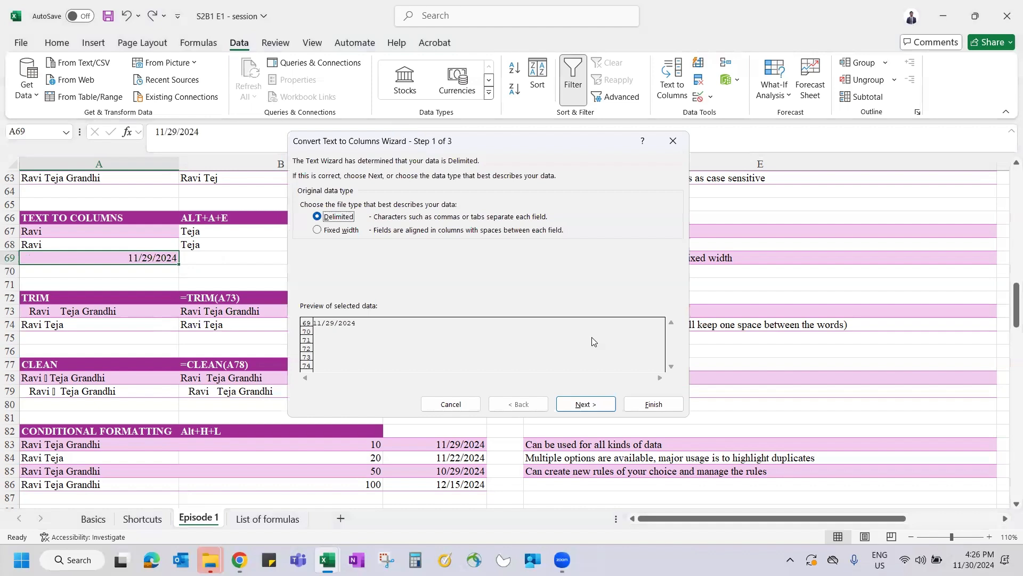
left_click(586, 404)
left_click(586, 404)
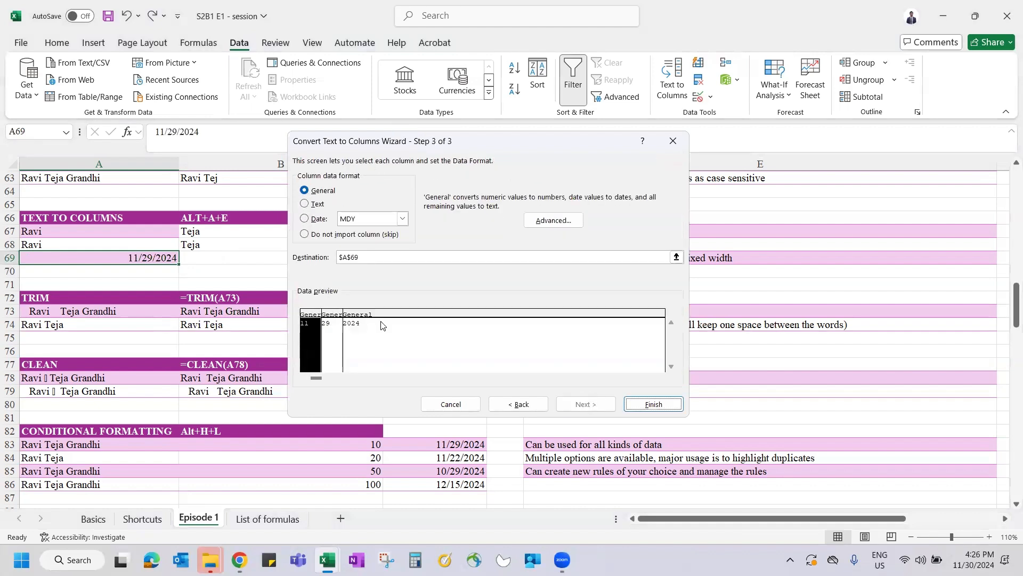
left_click(649, 404)
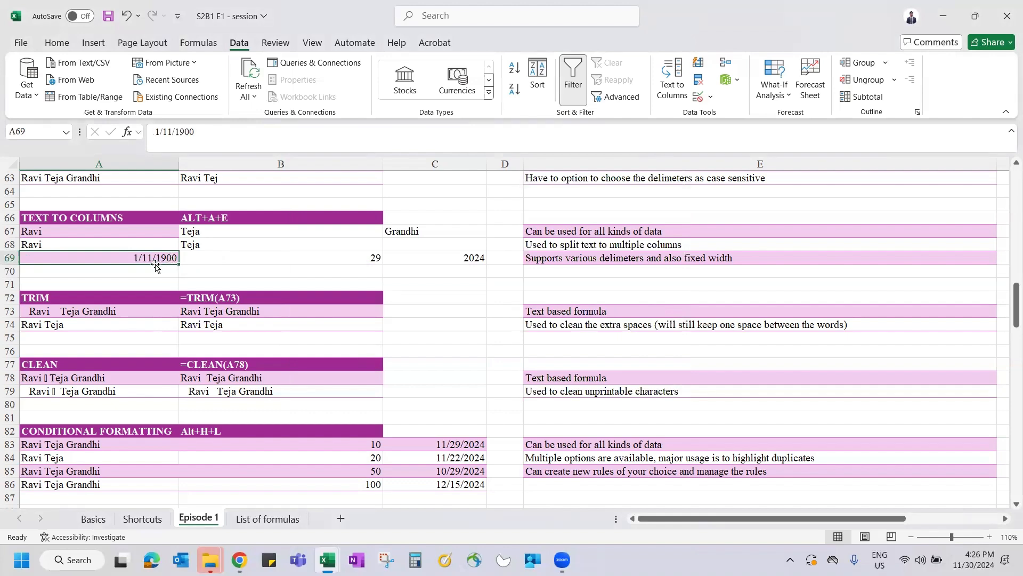
Step: Format A69 as General, try the Number format on it, and return it to General
left_click(61, 45)
left_click(455, 68)
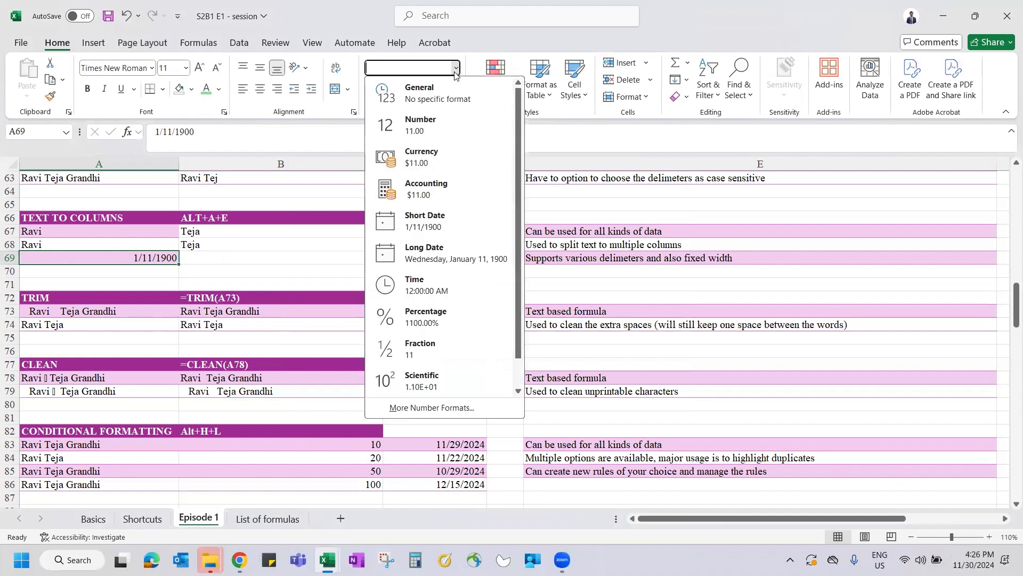
left_click(438, 90)
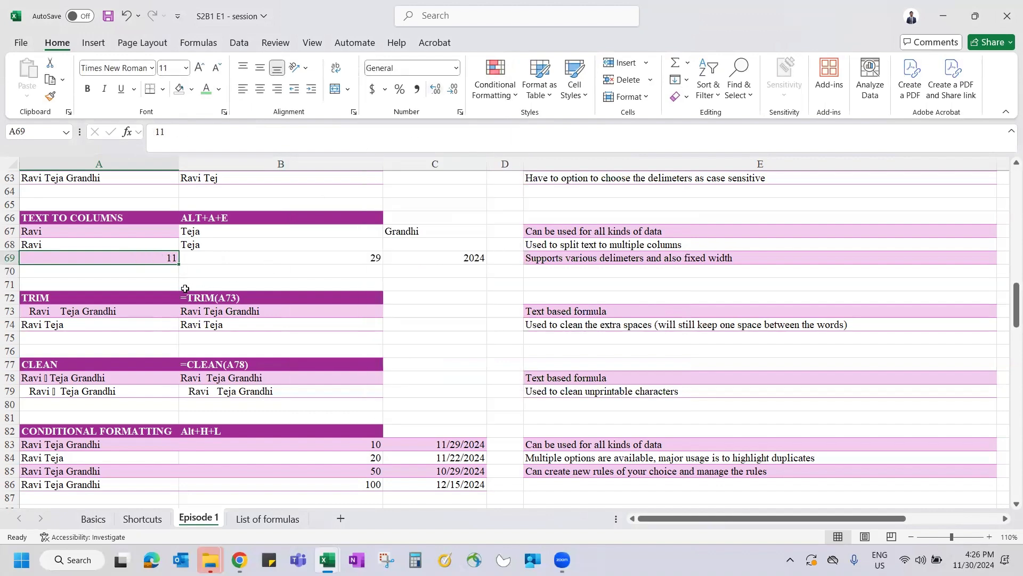
left_click(456, 68)
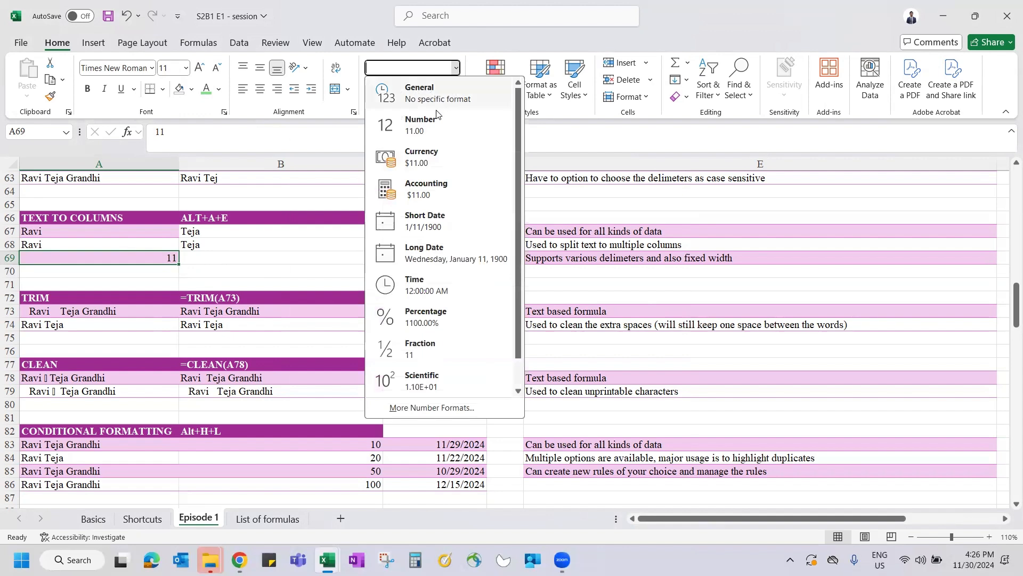
left_click(434, 126)
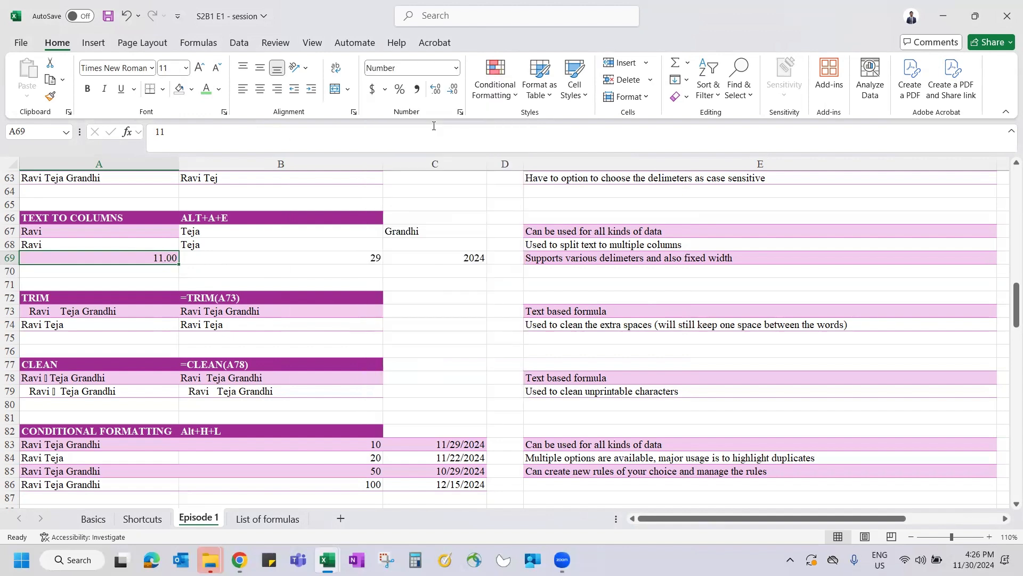
left_click(456, 68)
left_click(447, 98)
Step: Try the Short Date format on B69, and undo it
left_click(226, 261)
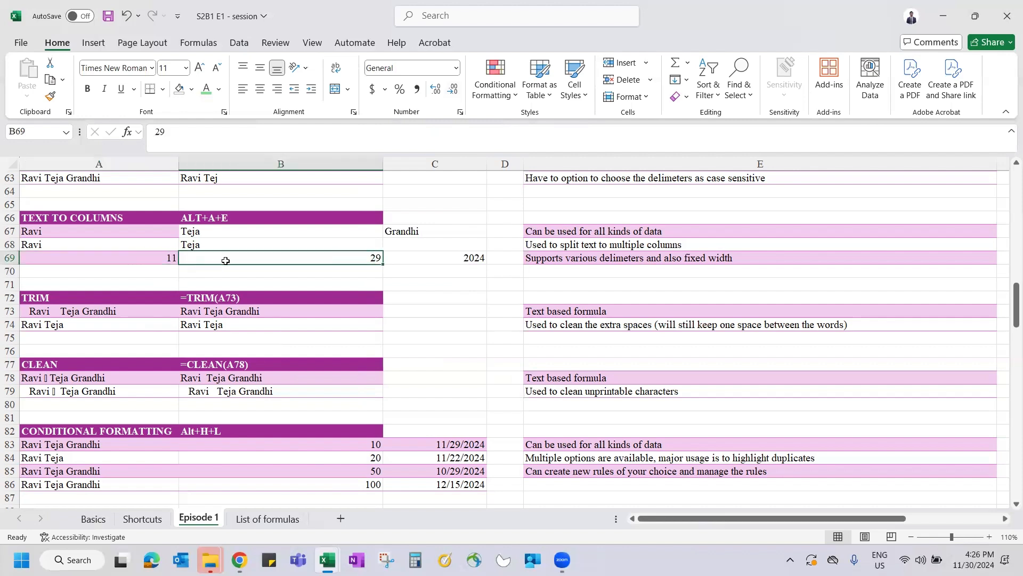
left_click(456, 68)
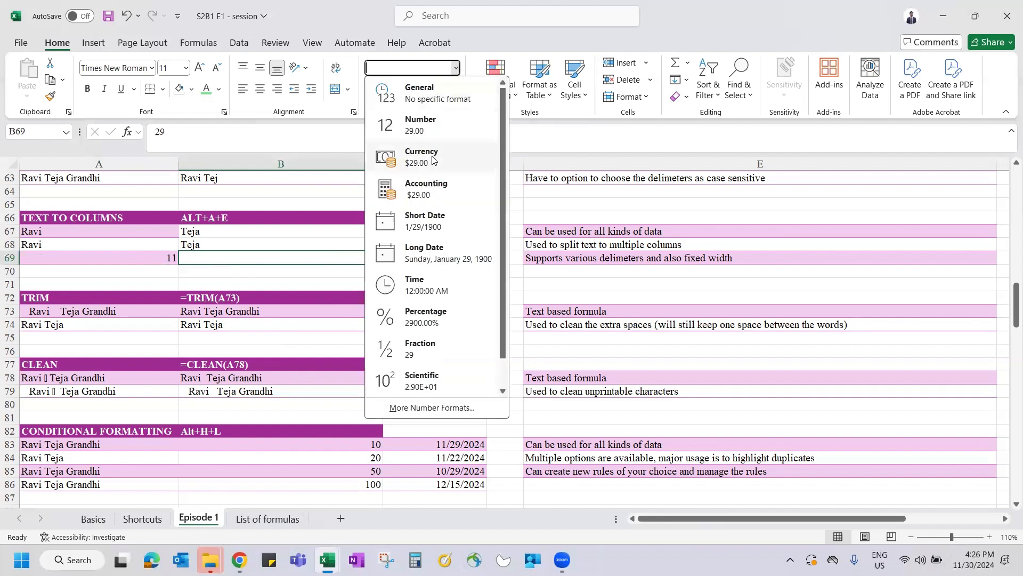
left_click(427, 224)
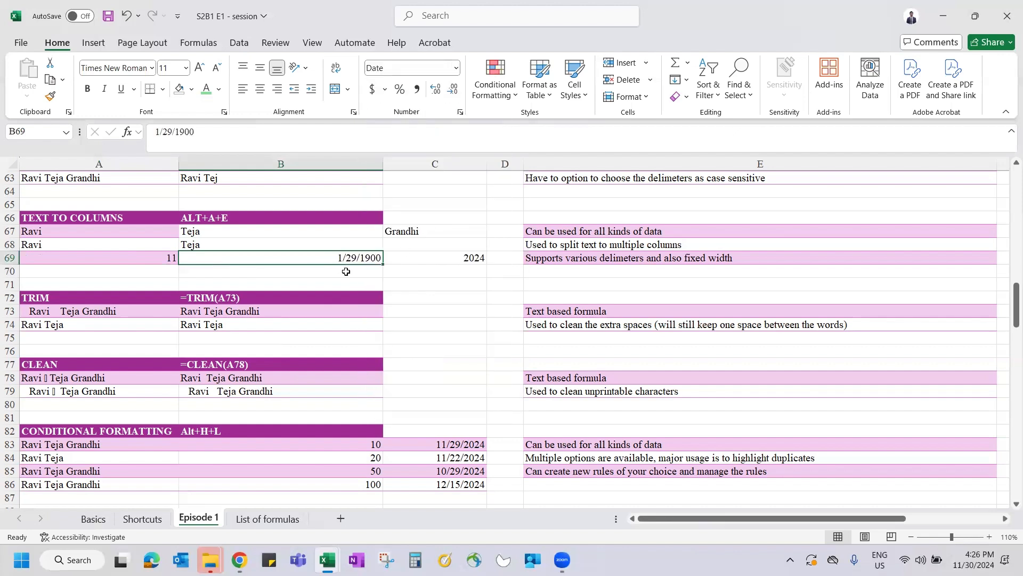
key("ctrl+z")
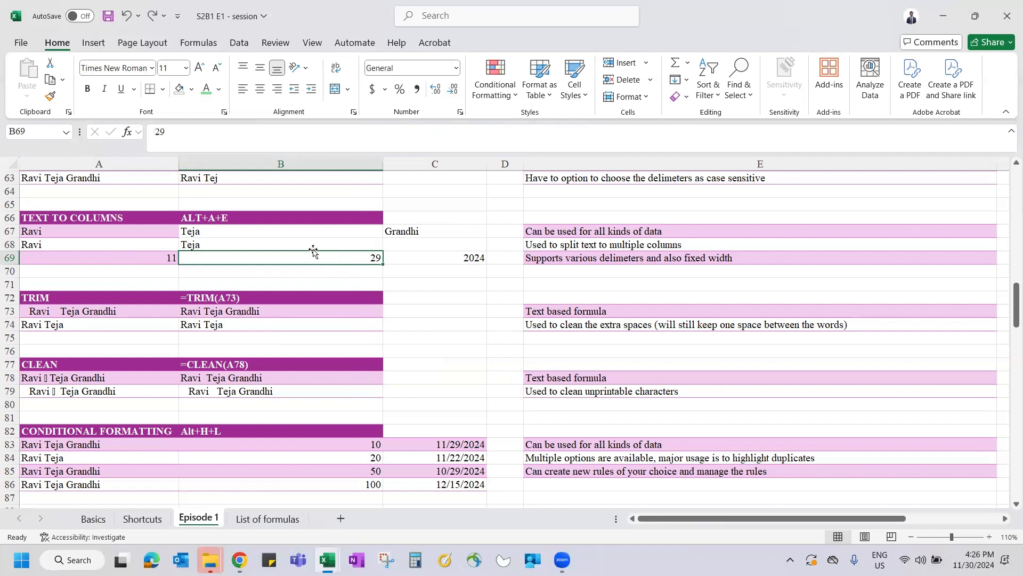
Step: Undo the formatting changes and the "/" split of A69 to restore the original date
left_click(145, 258)
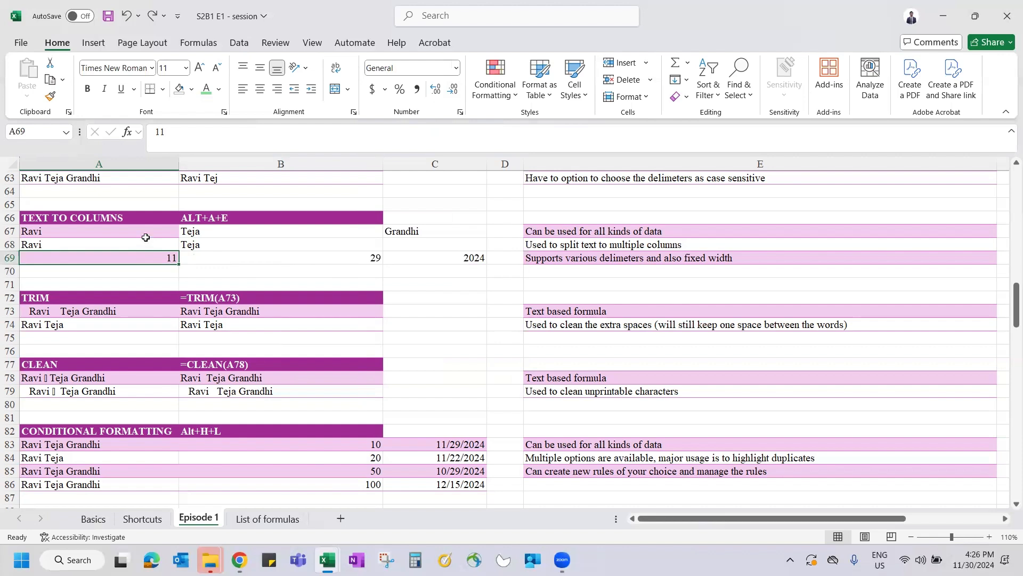
key("ctrl+z")
key("ctrl+z")
key("ctrl+z")
Step: Set up Text to Columns on the date in A69 with the Fixed width data type
key("alt+a")
key("e")
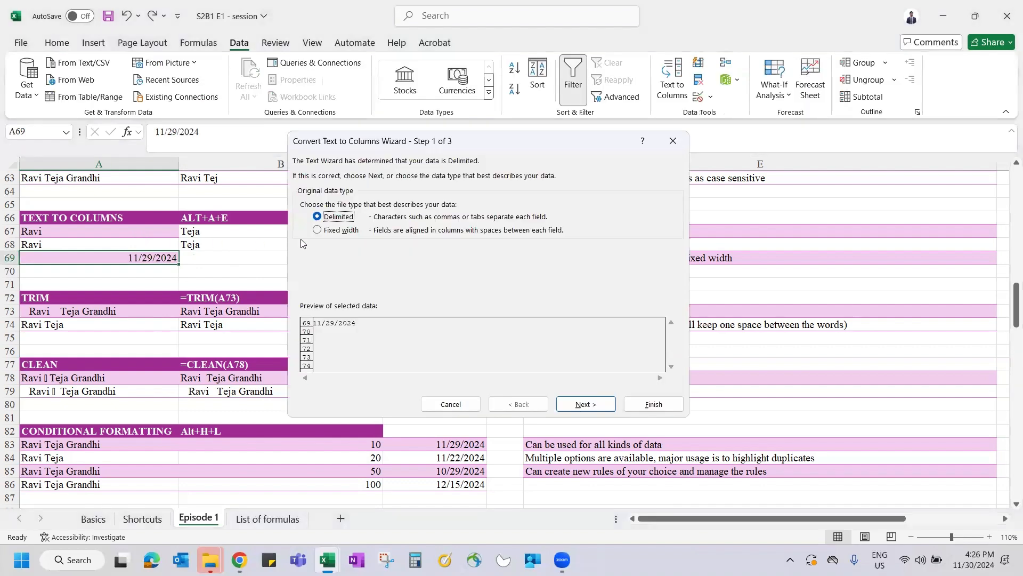
left_click(334, 234)
left_click(323, 220)
left_click(331, 233)
left_click(583, 404)
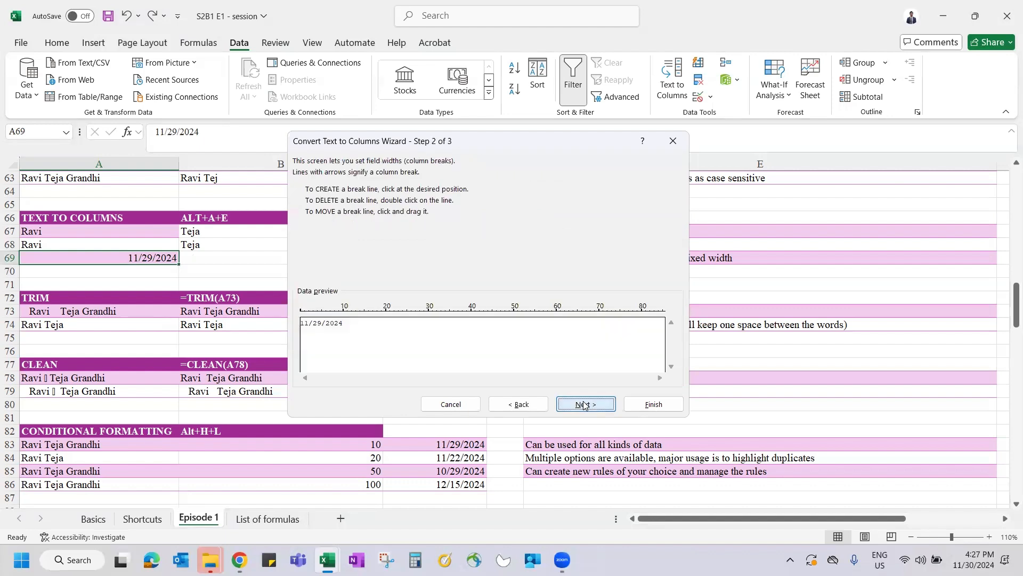
Step: Place column breaks after characters 1, 5 and 8 of the date, and complete the split in General format
left_click(305, 326)
left_click(321, 328)
left_click(334, 326)
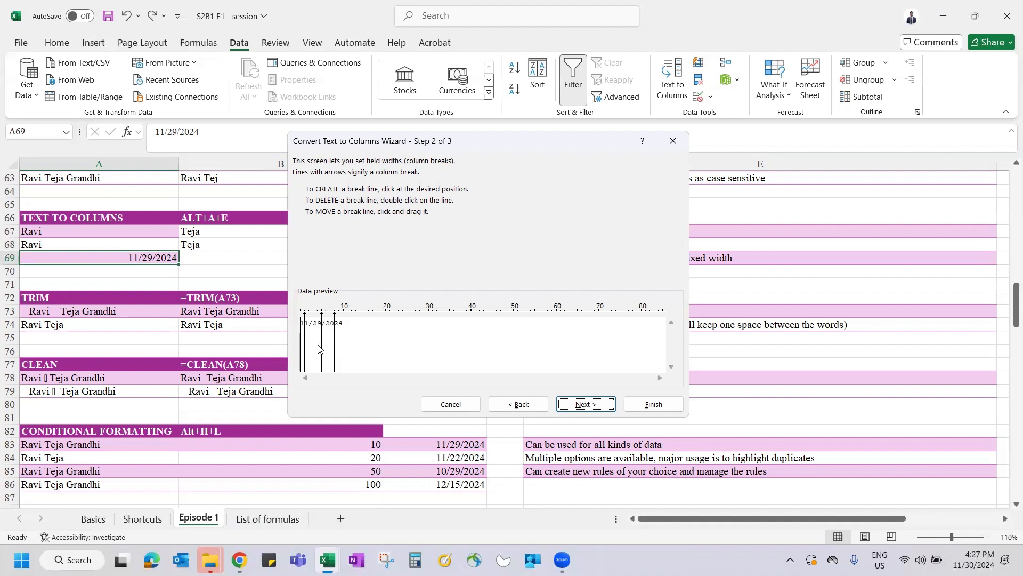
left_click_drag(319, 337, 320, 336)
left_click(594, 409)
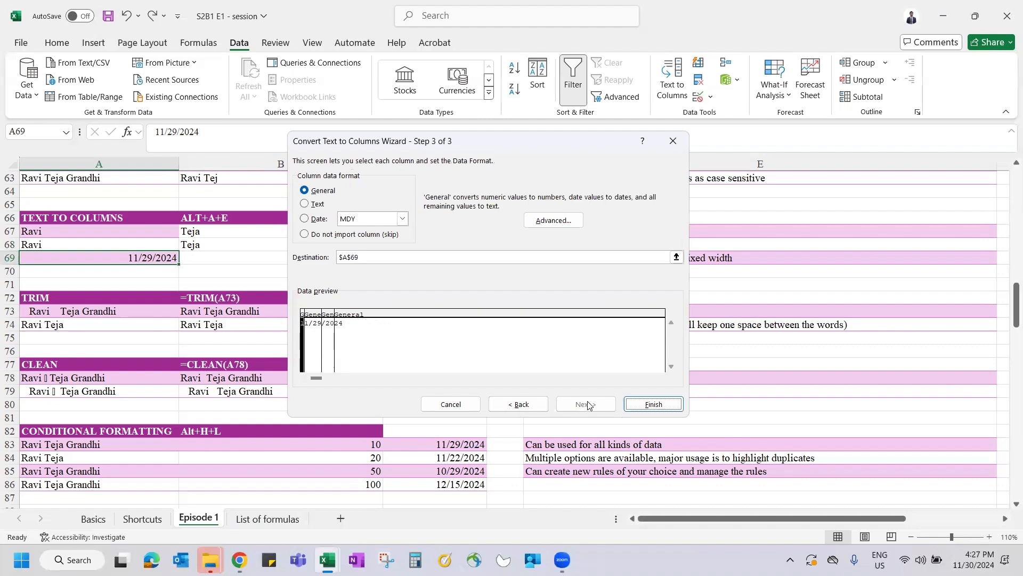
left_click(654, 403)
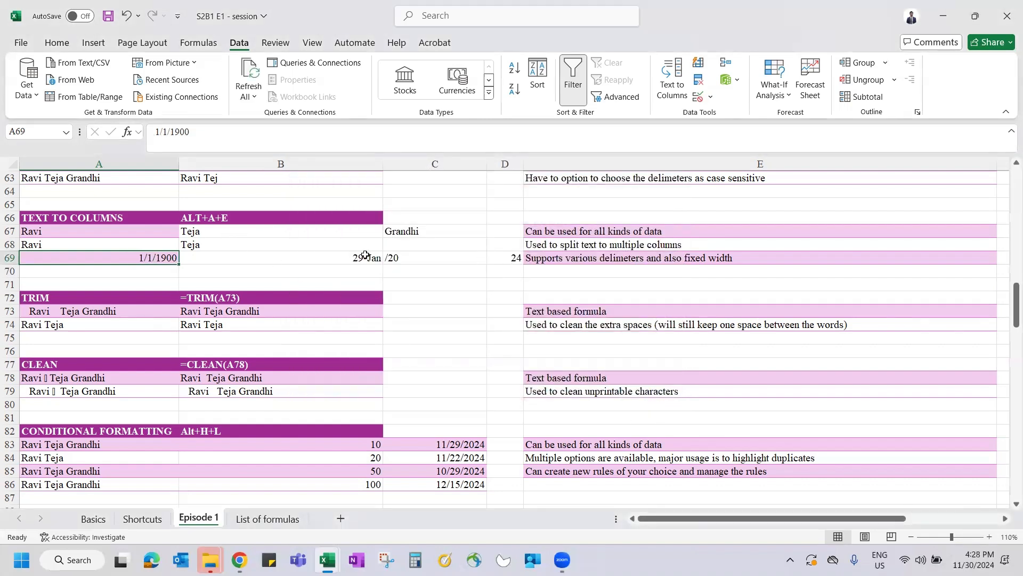
Step: Set the number format of A69:D69 to General
key("shift+Right")
key("shift+Right")
key("shift+Right")
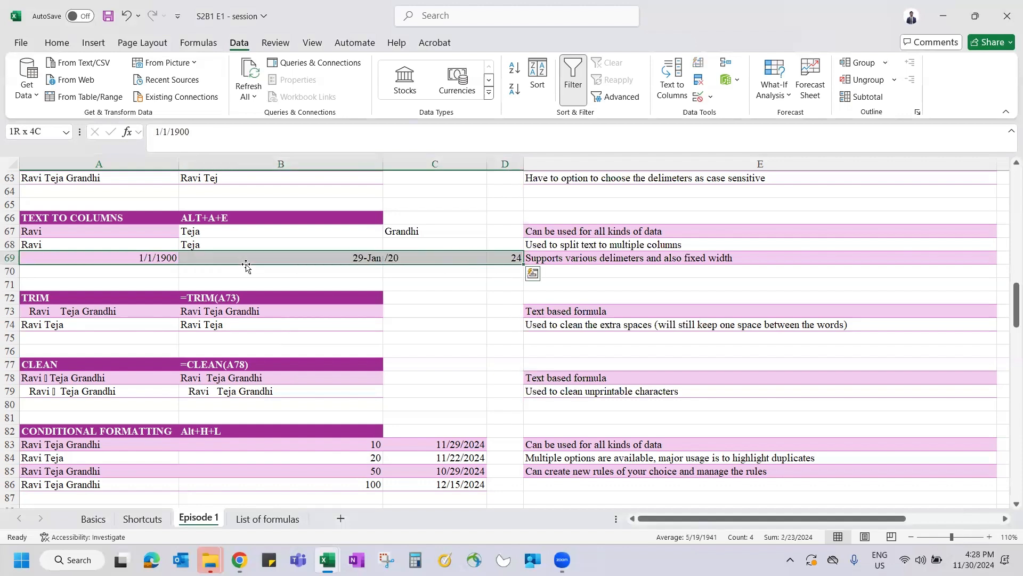
left_click(44, 45)
left_click(410, 68)
key("Return")
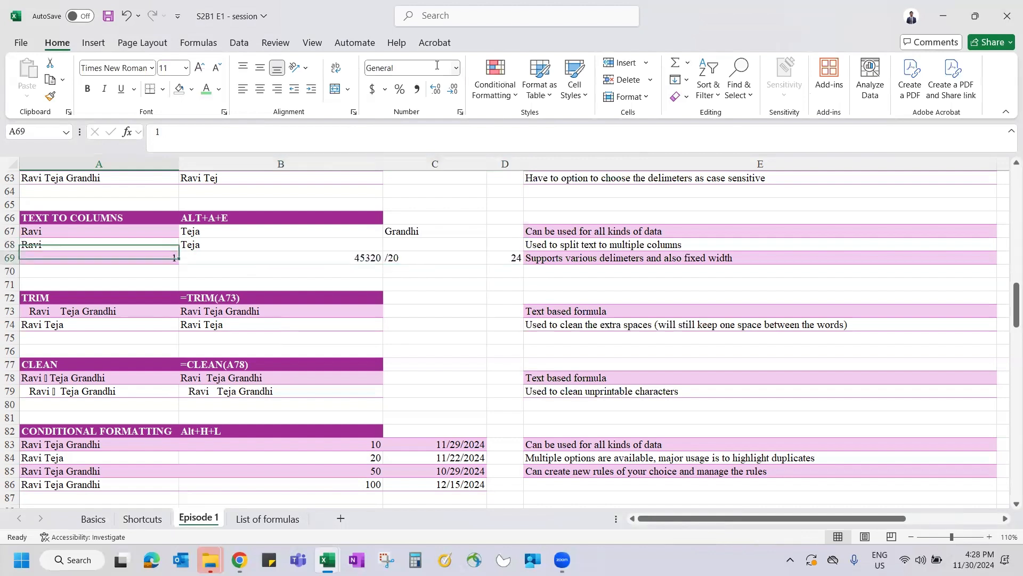
Step: Examine the fixed-width split values across A69 to D69
key("Right")
key("Right")
key("Right")
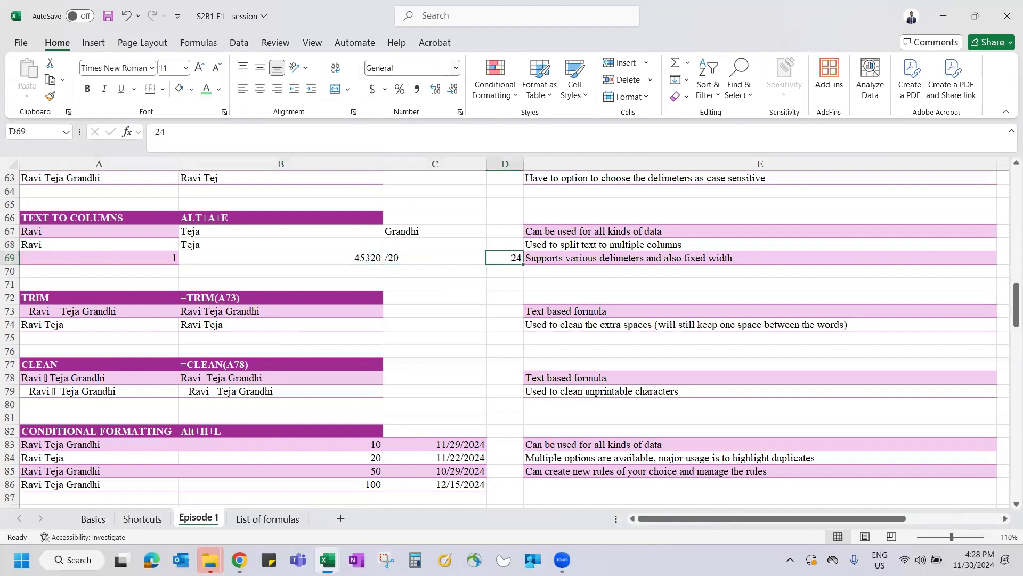
key("Left")
key("Left")
key("Left")
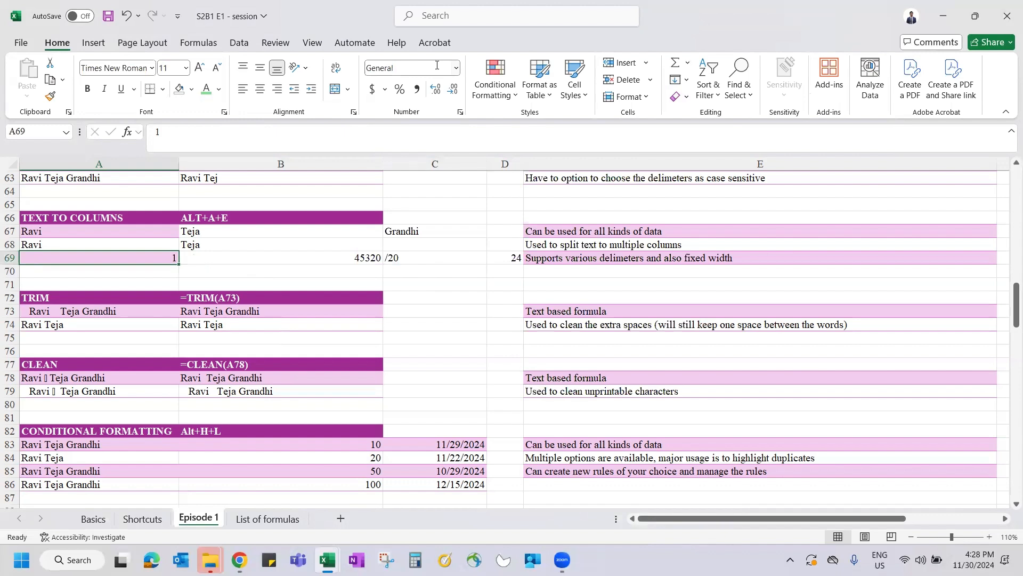
Step: Examine the TRIM and CLEAN sections, comparing the spaced text in A73 with the TRIM formula in B73
key("Down")
key("Down")
key("Down")
key("Down")
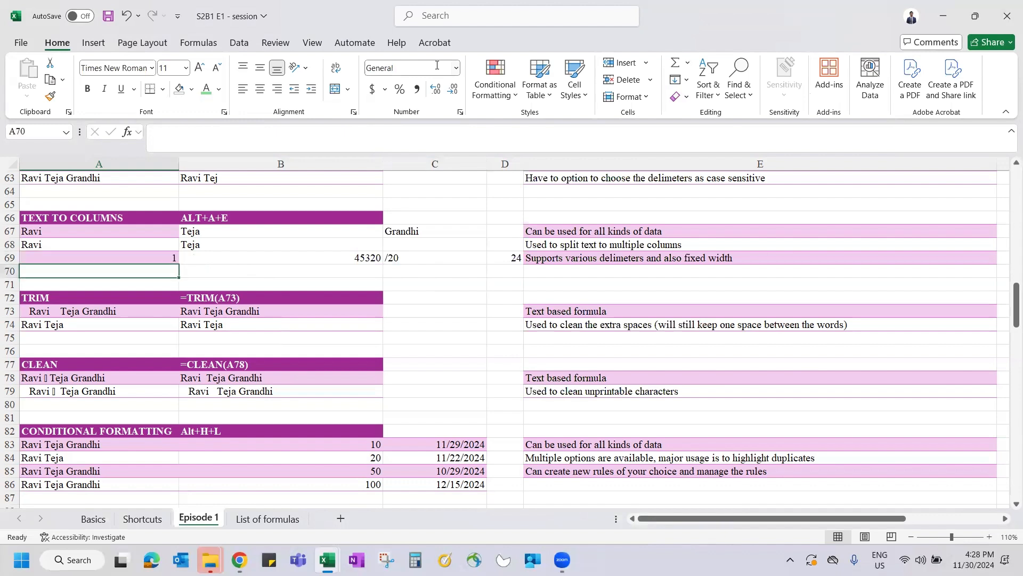
scroll(340, 278, "down", 2)
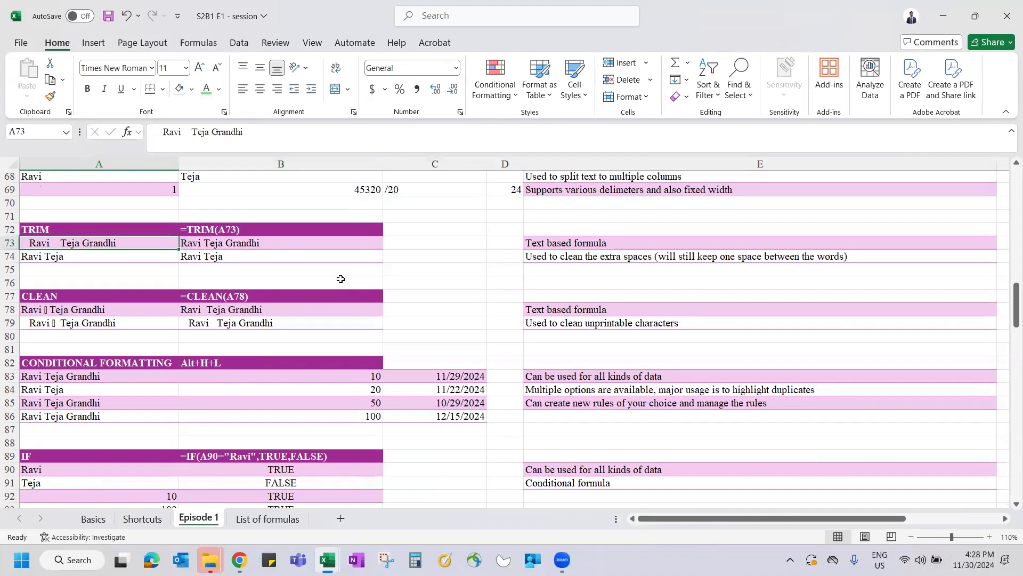
left_click(90, 229)
left_click(73, 297)
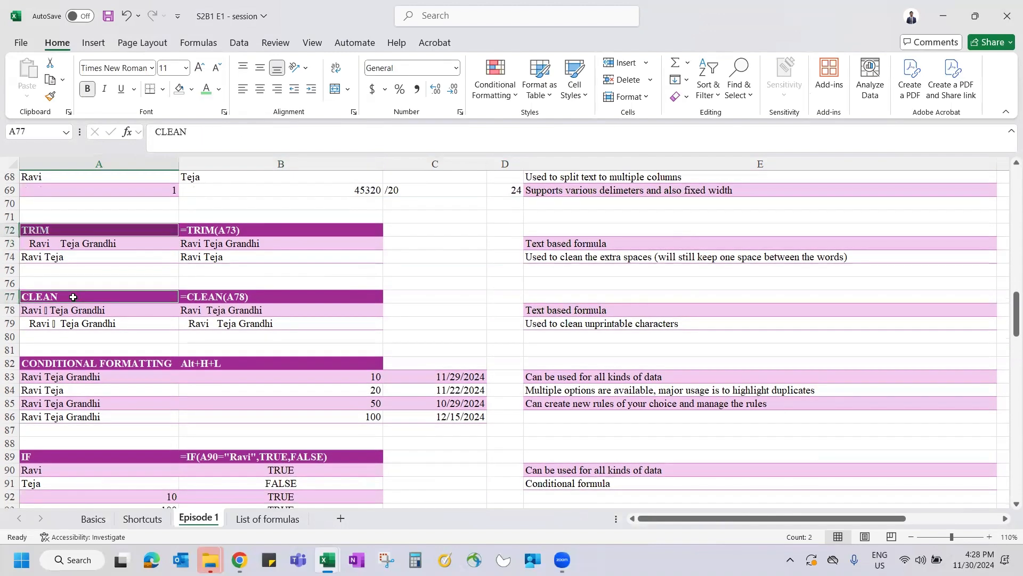
left_click(230, 241)
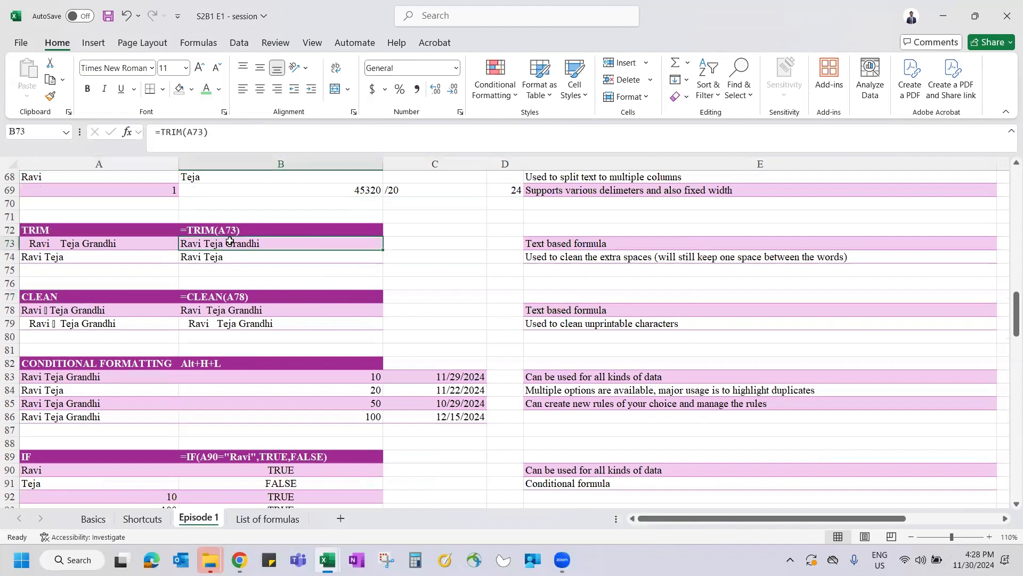
left_click(55, 246)
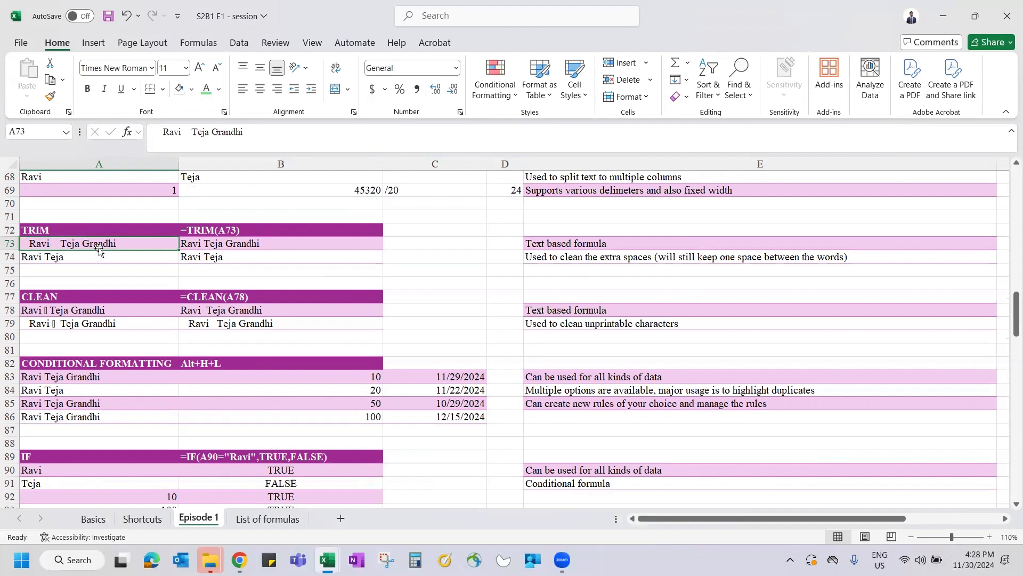
left_click(38, 296)
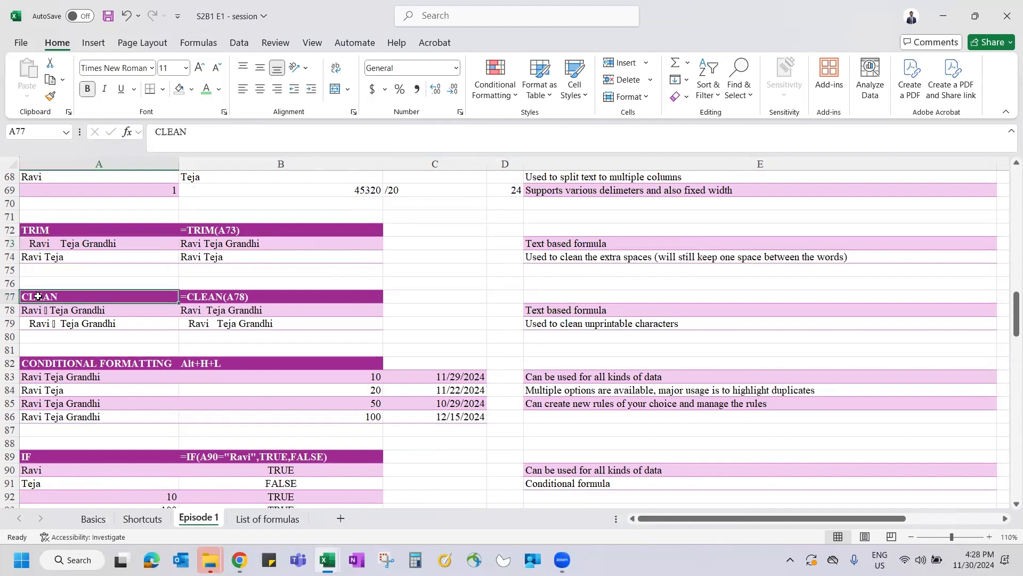
left_click(70, 246)
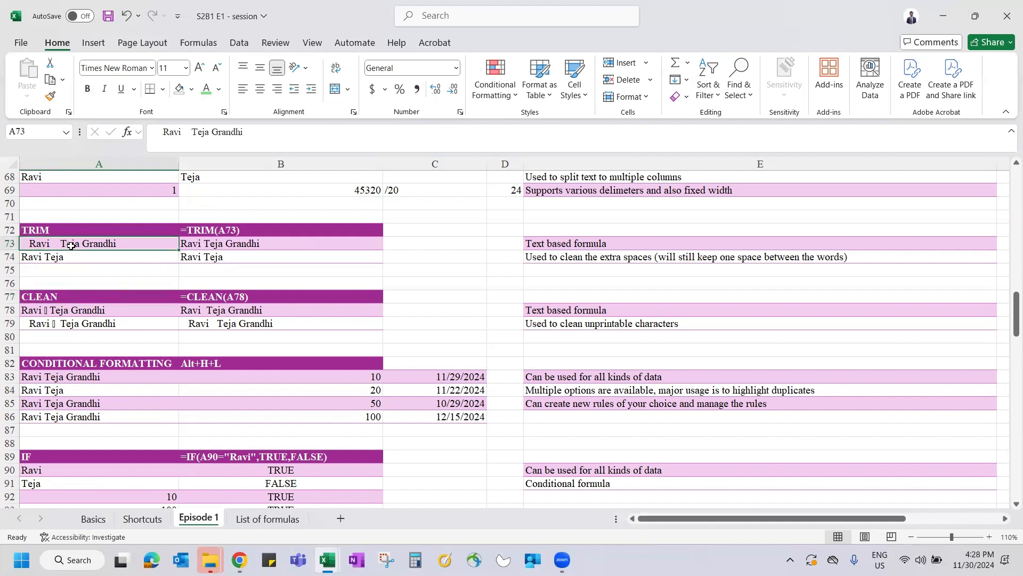
Step: Re-enter the formula =TRIM(A73) in B73, and select the second TRIM example in A74
left_click(264, 246)
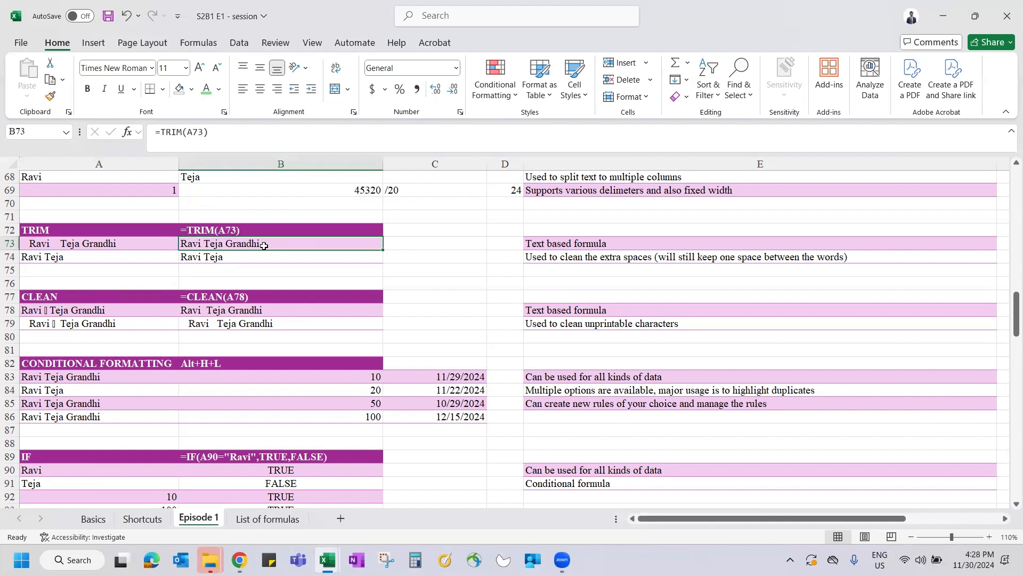
type("=tr")
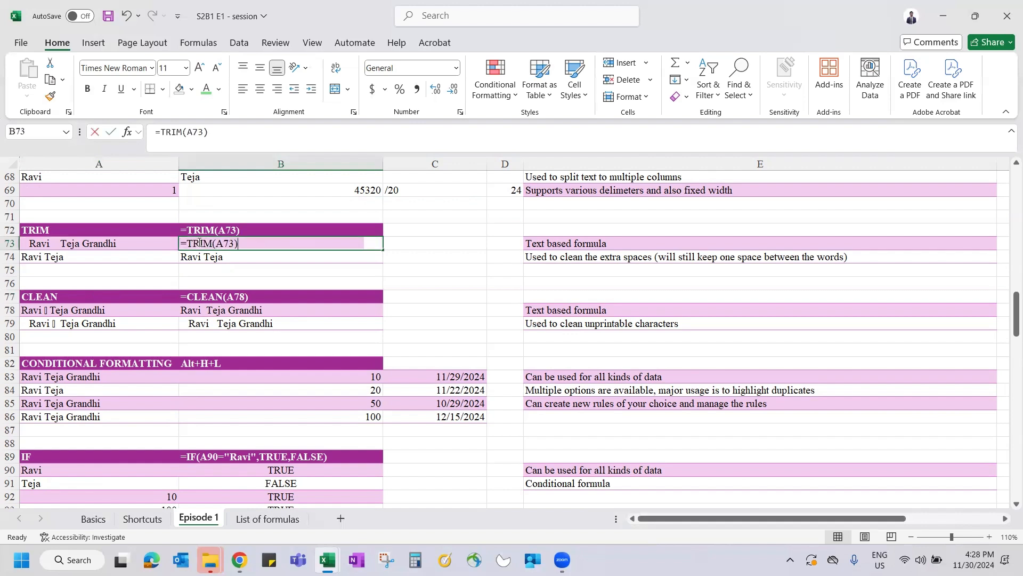
type("i")
key("Tab")
left_click(141, 249)
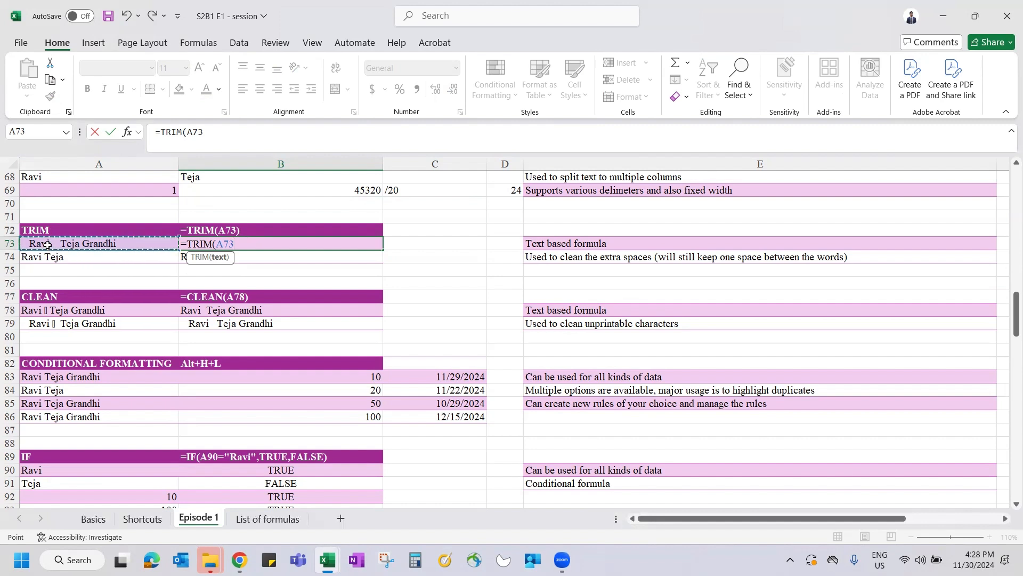
key("ctrl+Return")
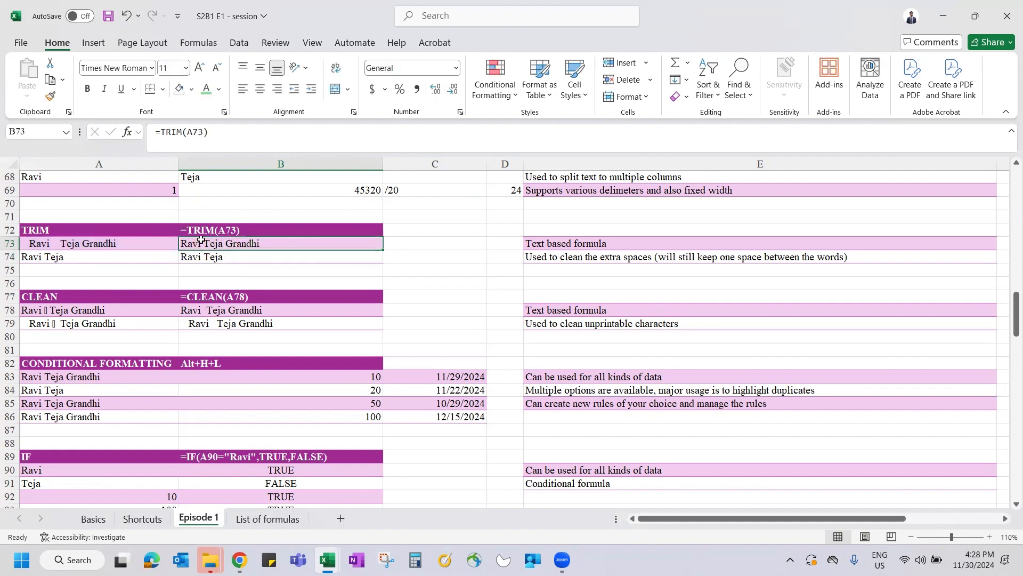
left_click(100, 263)
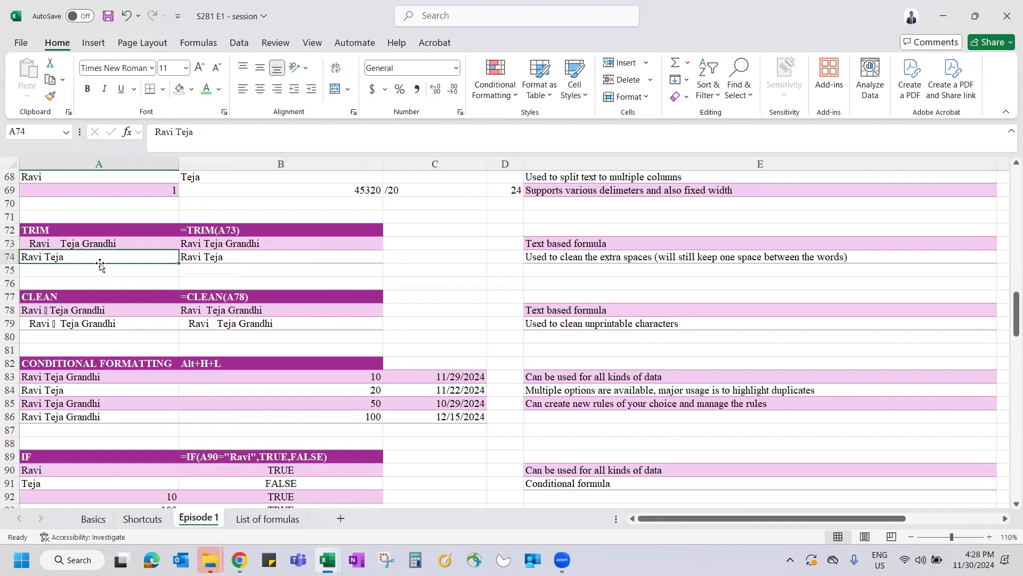
Step: Enter the formula =A74=B74 in C74 to compare the original text with its trimmed version
key("shift+Right")
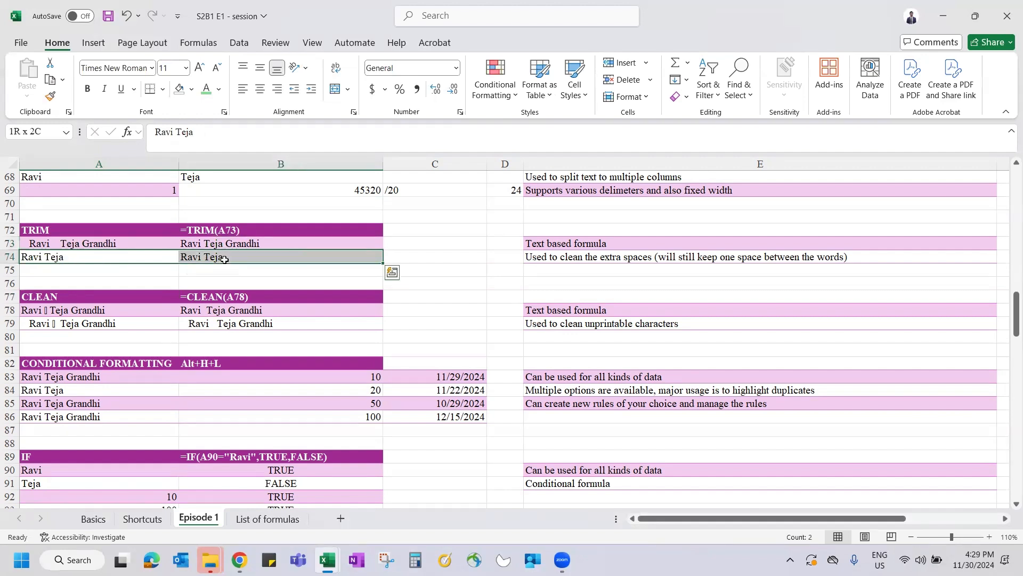
left_click(430, 257)
type("=")
key("Left")
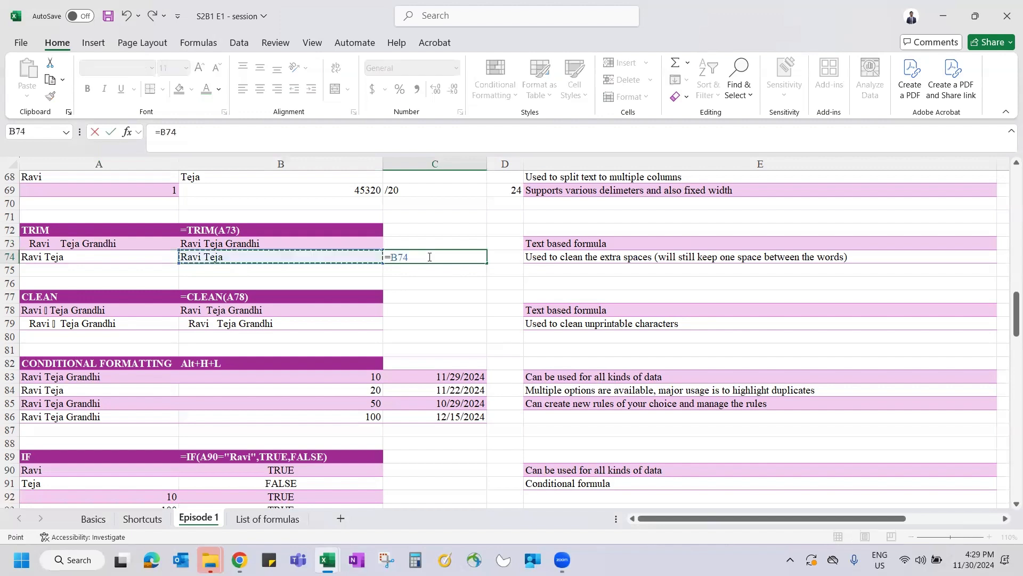
key("Left")
type("=")
key("Left")
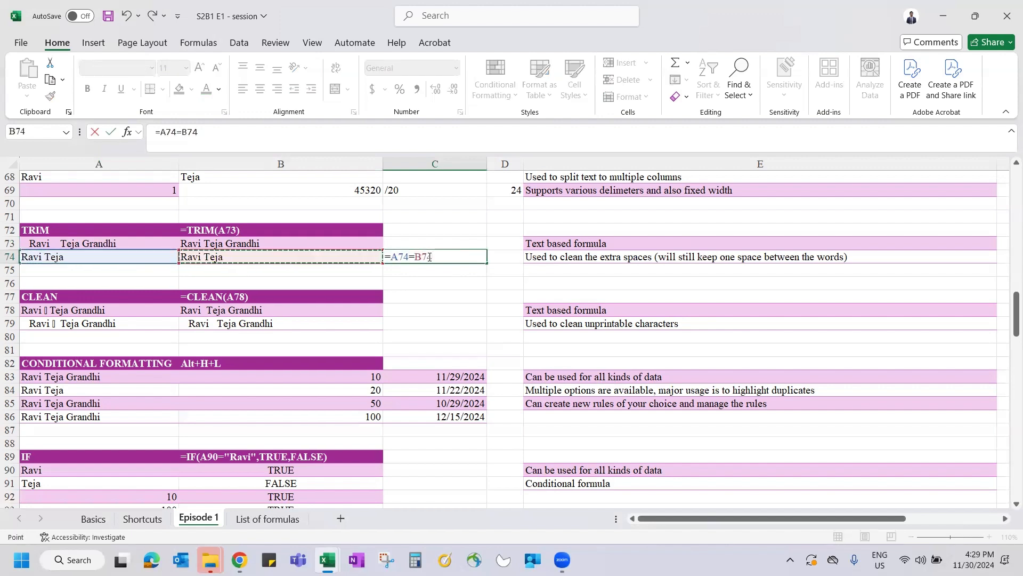
key("Return")
left_click(429, 257)
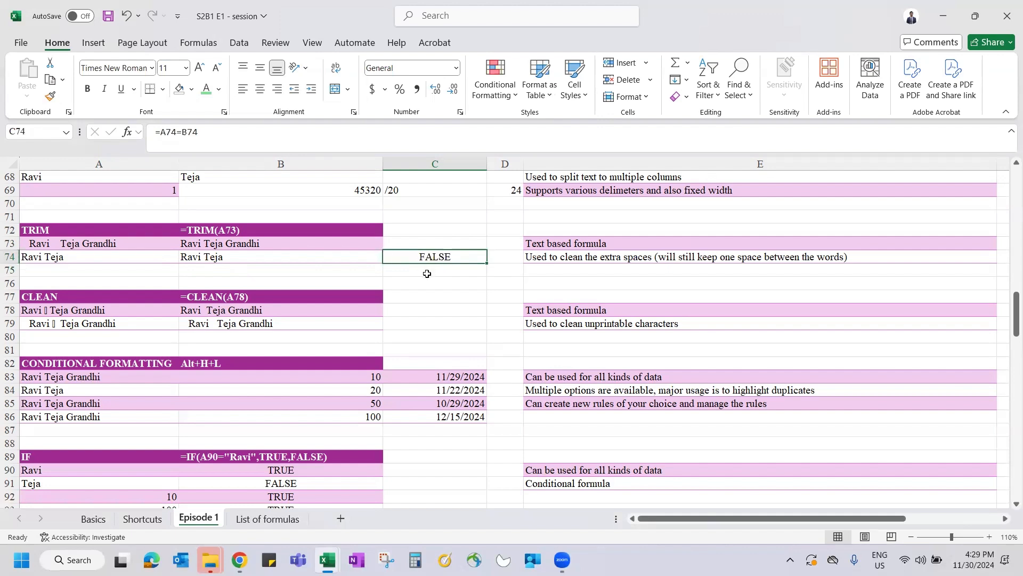
Step: Inspect the text in A74 for trailing spaces and check the TRIM formula in B74
left_click(145, 261)
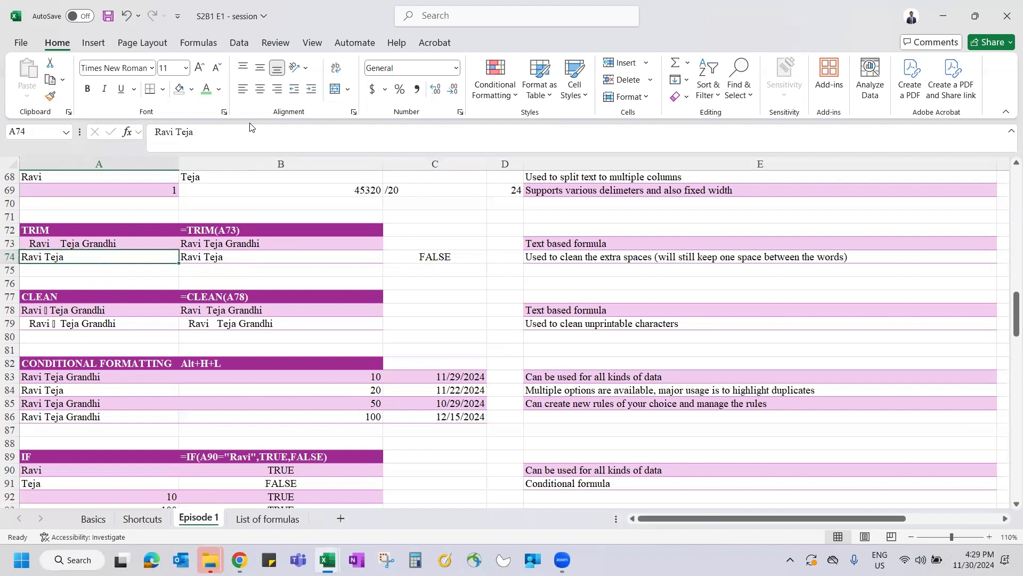
left_click(255, 143)
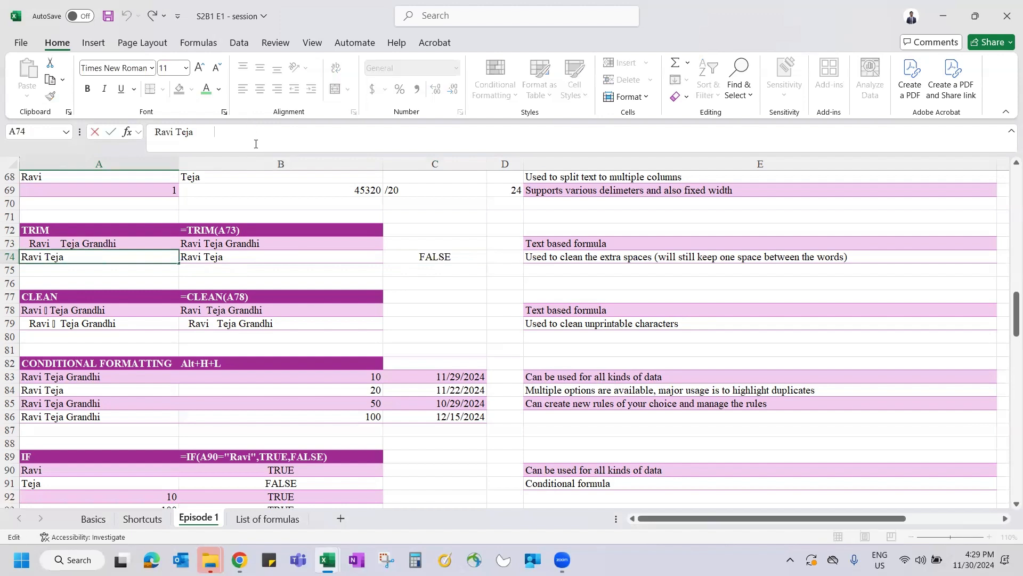
key("Escape")
left_click(246, 259)
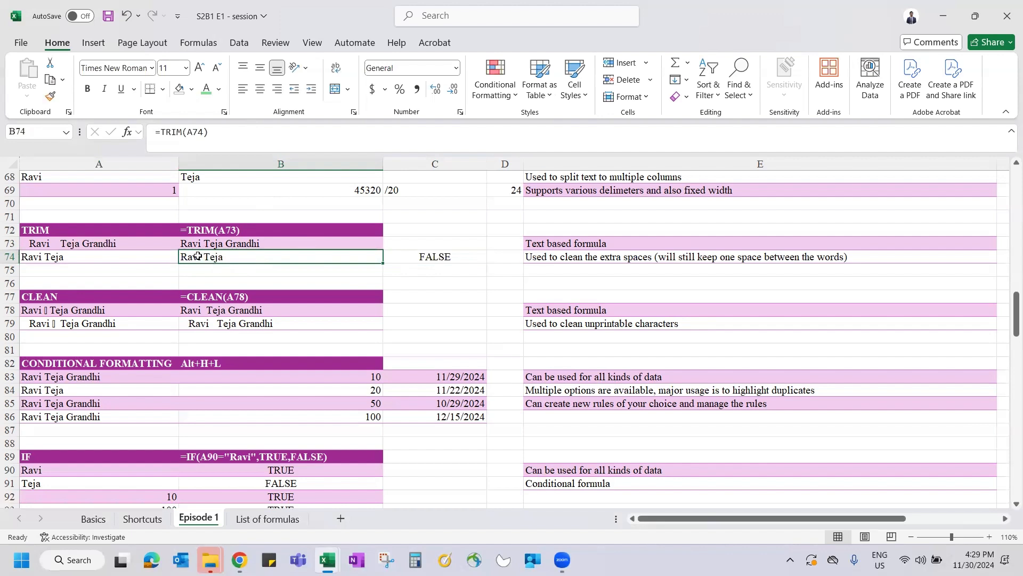
left_click(94, 273)
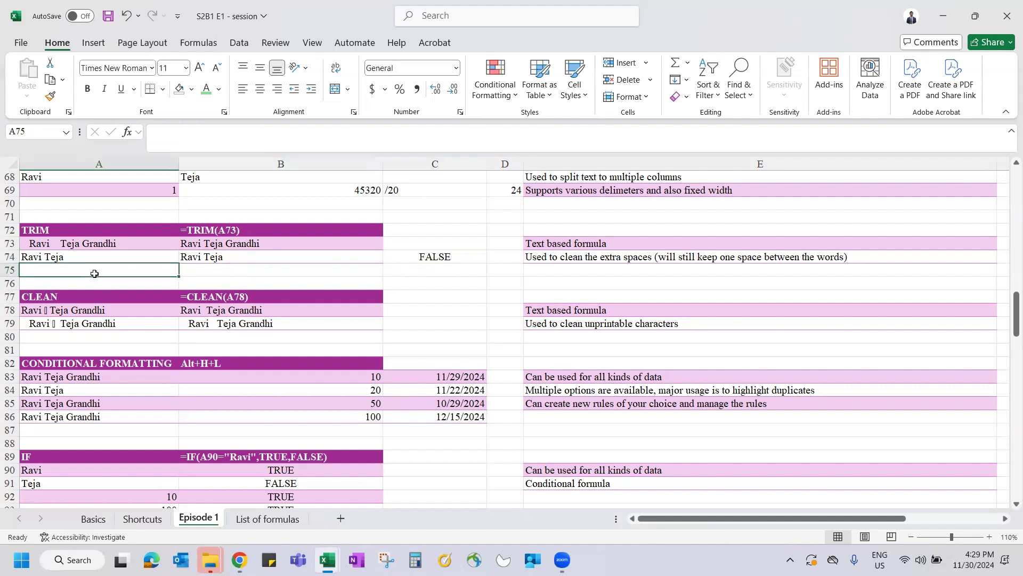
Step: Inspect the unprintable character inside the text of A78 in the CLEAN section
scroll(92, 272, "down", 1)
left_click(78, 268)
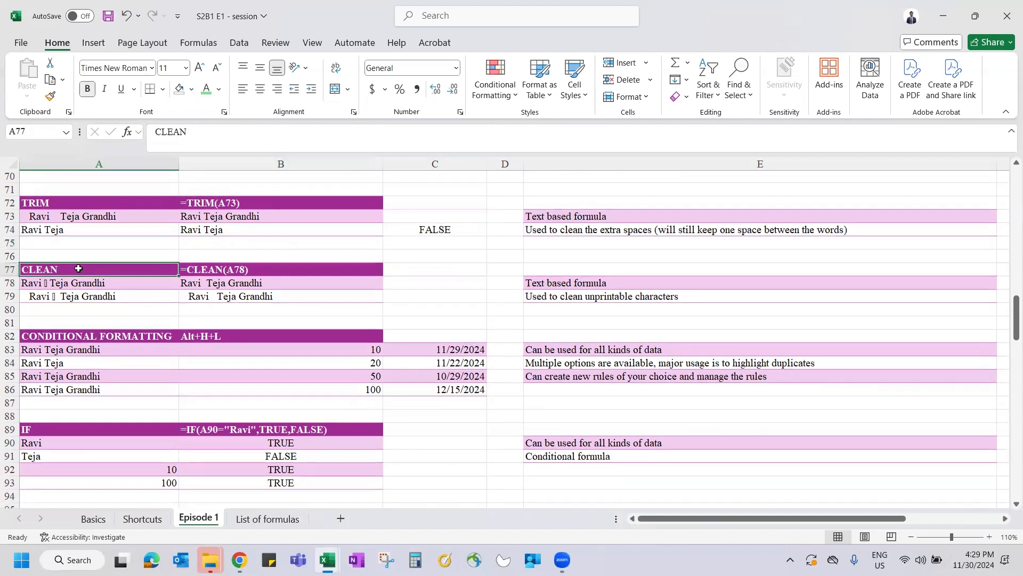
left_click(56, 284)
left_click_drag(170, 132, 186, 132)
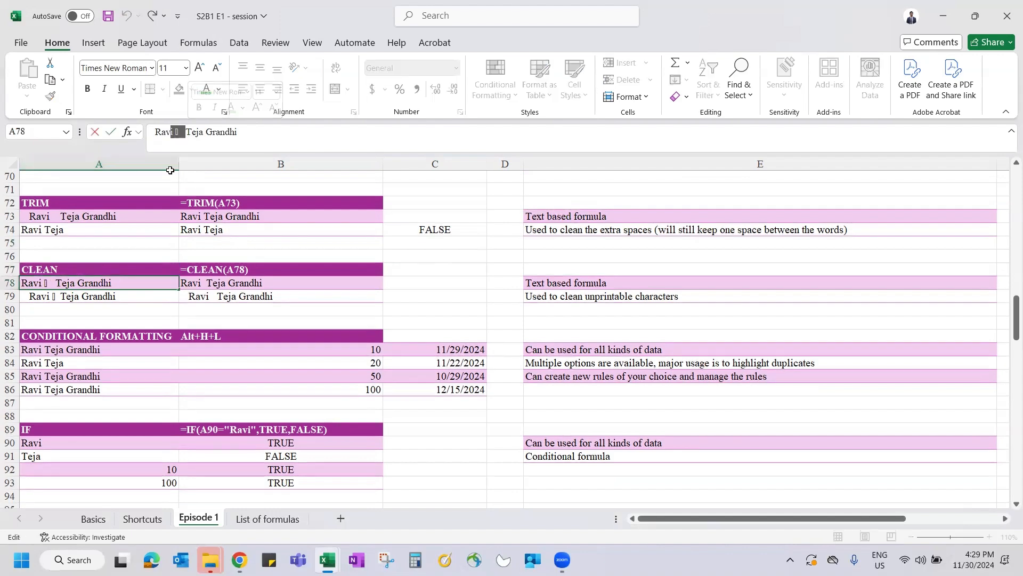
key("Escape")
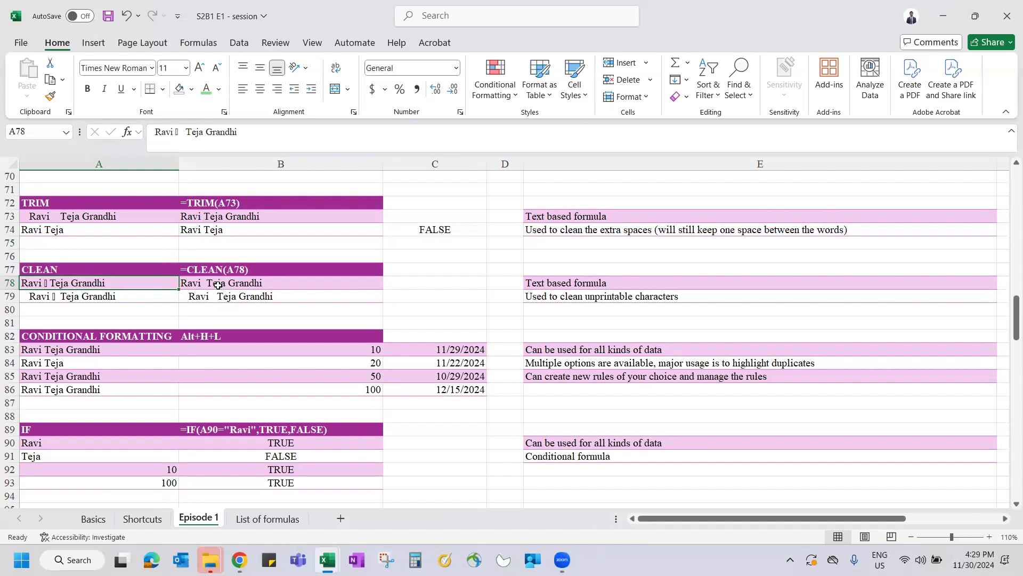
Step: Re-enter the CLEAN formula in B78 with A78 as its argument
left_click(235, 280)
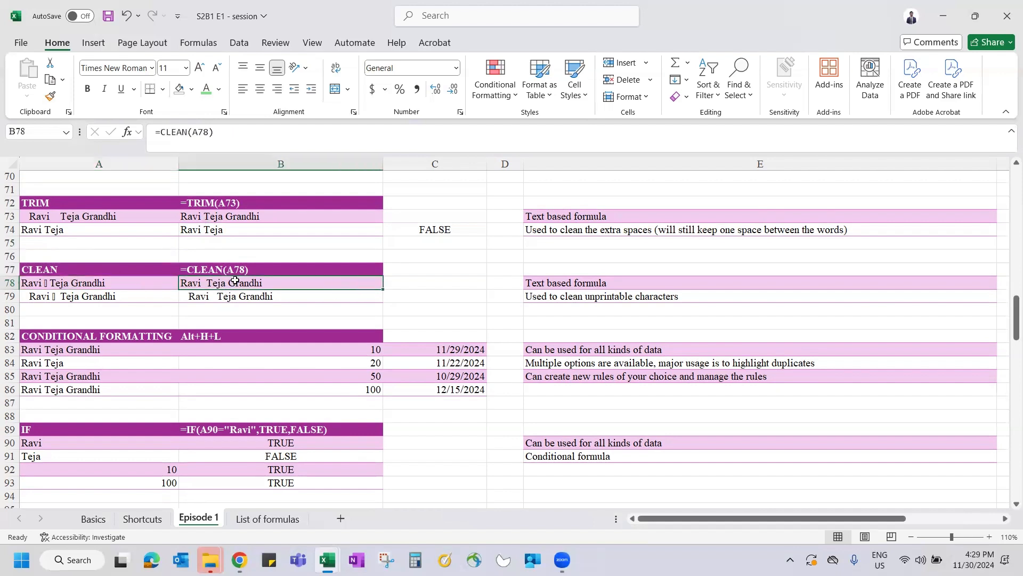
type("=clean")
key("Tab")
left_click(114, 281)
key("Return")
key("Up")
Step: Compare the TRIM and CLEAN results in column B from row 73 to row 79
left_click(184, 299)
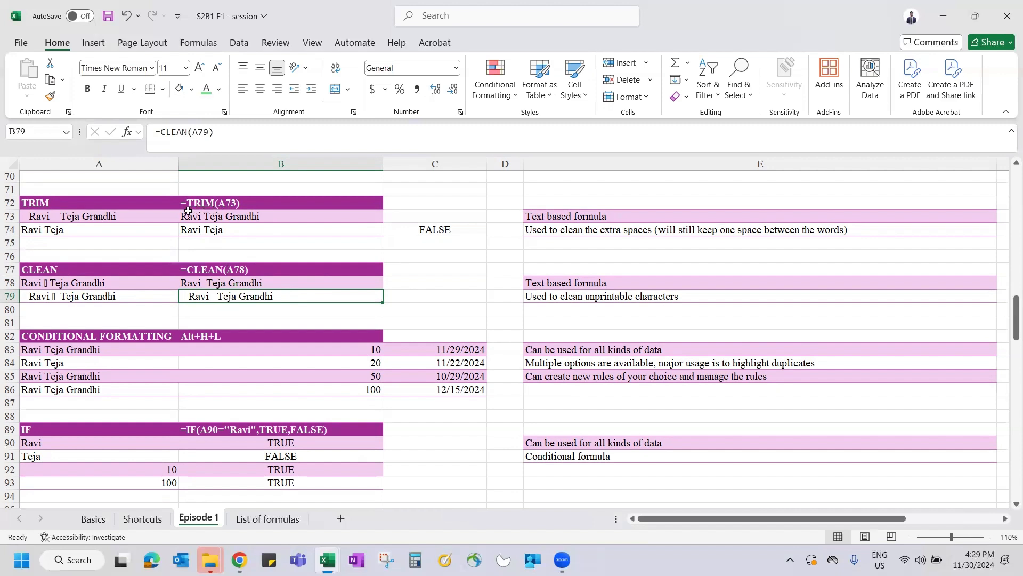
left_click_drag(202, 218, 233, 297)
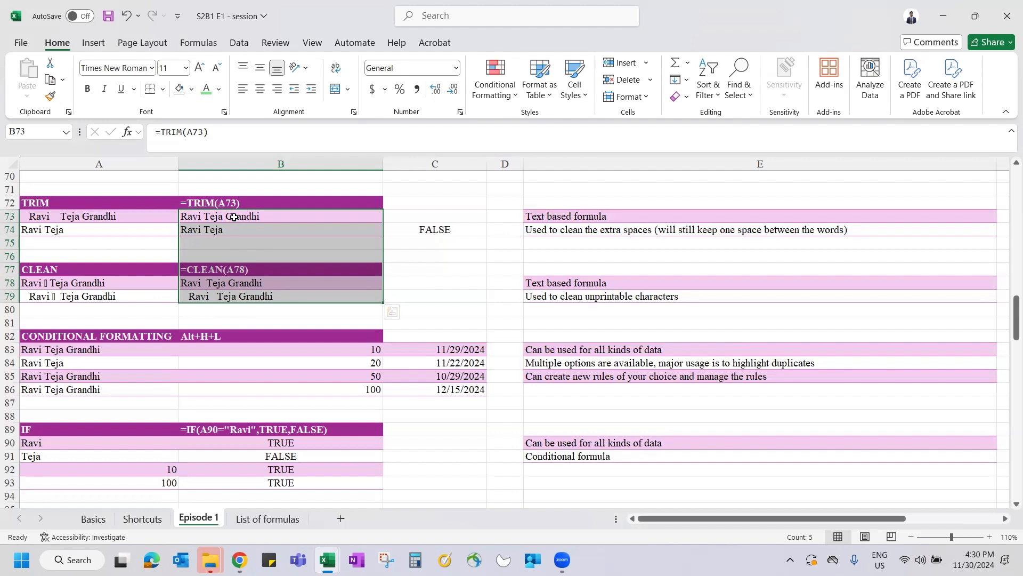
left_click(224, 269)
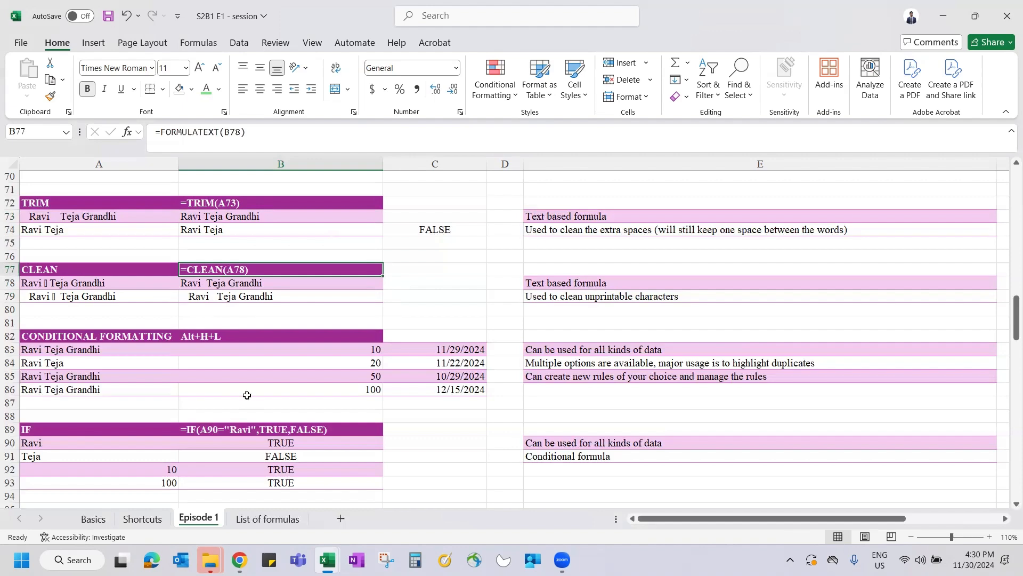
Step: Examine the Highlight Cells Rules available under Conditional Formatting, starting from the first example in A83
scroll(246, 395, "down", 2)
left_click(202, 271)
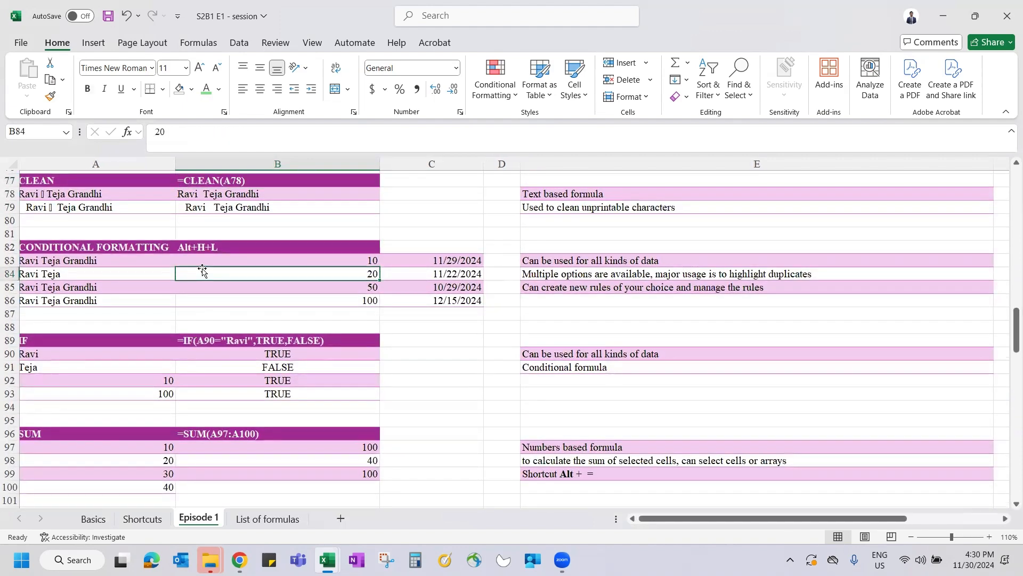
key("Up")
key("Left")
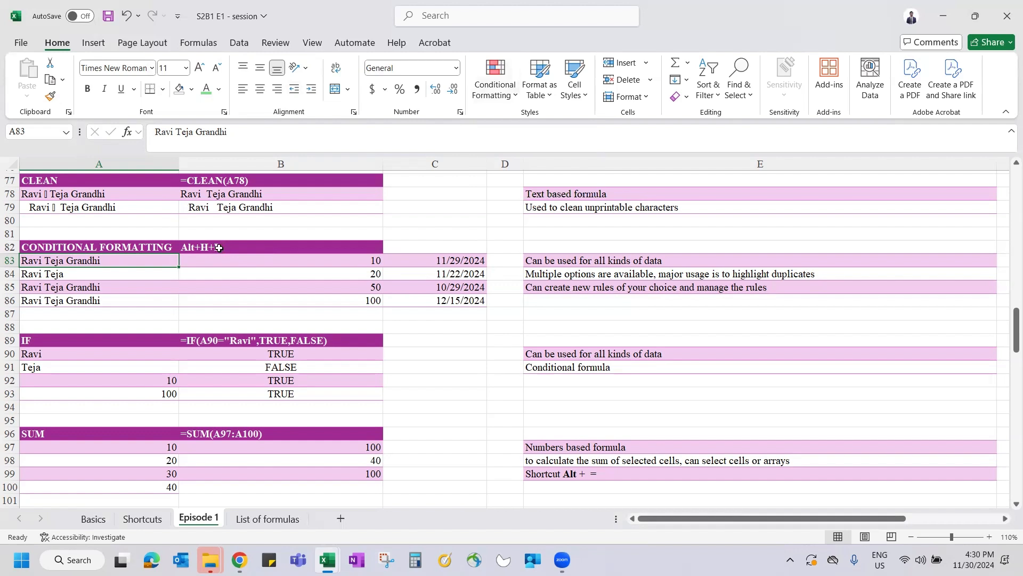
key("alt")
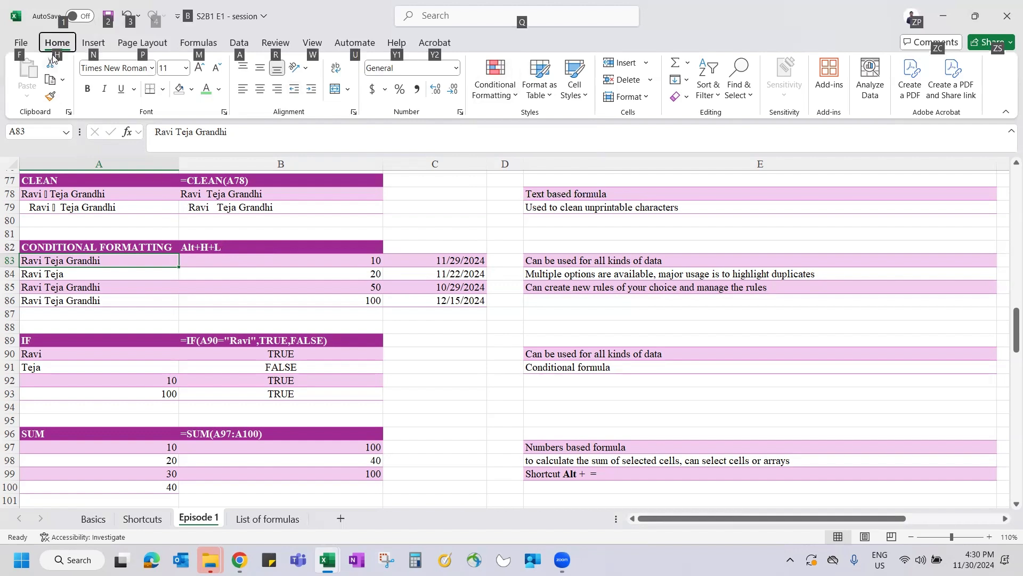
key("h")
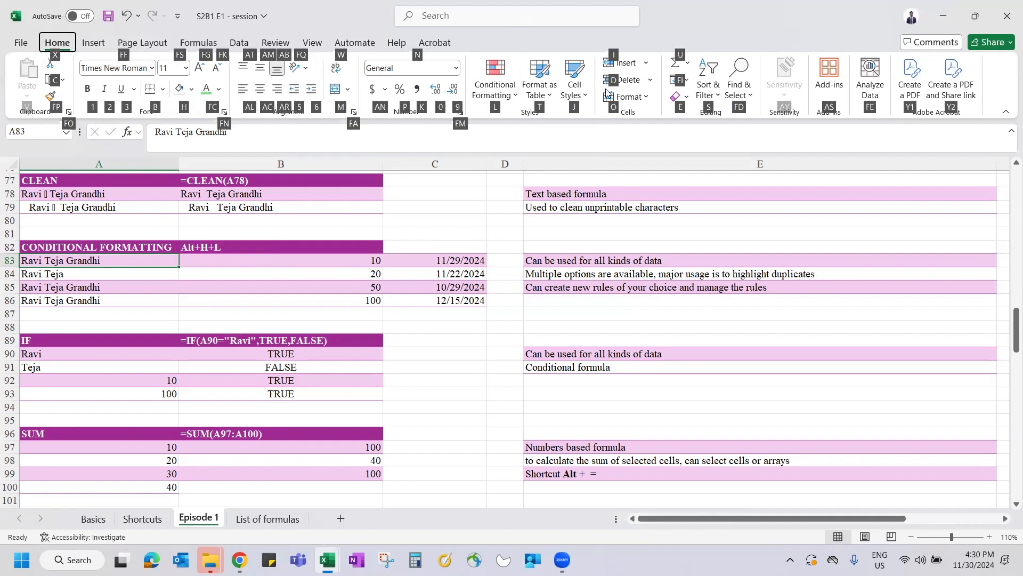
key("l")
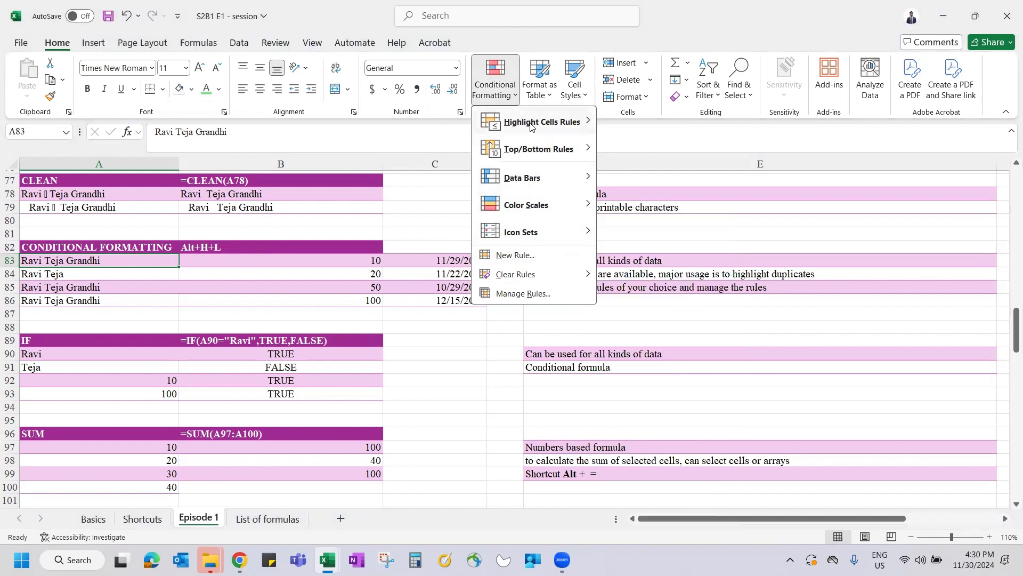
mouse_move(531, 125)
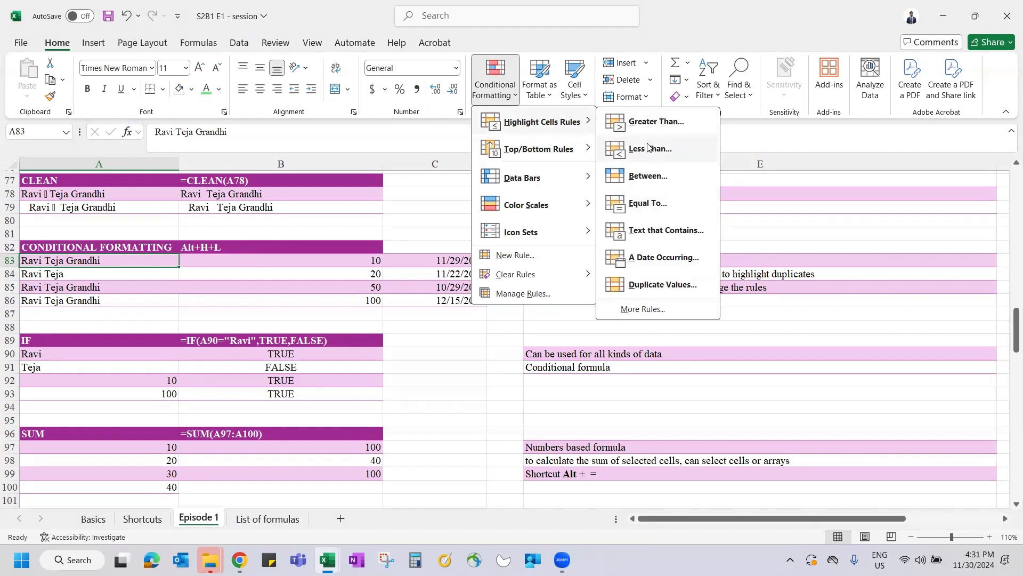
left_click(347, 257)
Step: Preview a Greater Than 40 highlight rule on B83:B86, moving the dialog clear of the values
left_click(352, 261)
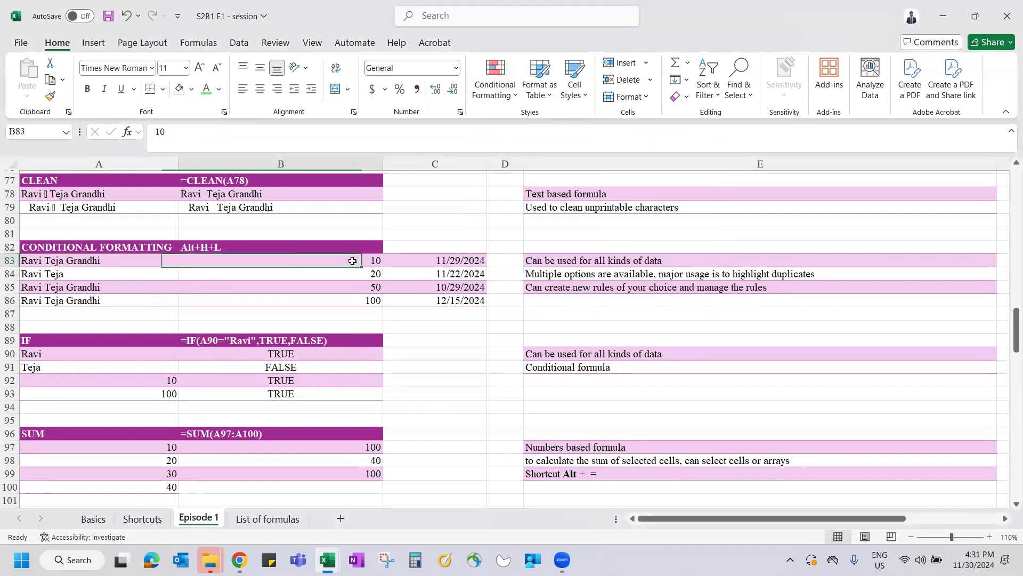
key("ctrl+shift+Left")
key("Right")
key("Left")
key("ctrl+shift+Down")
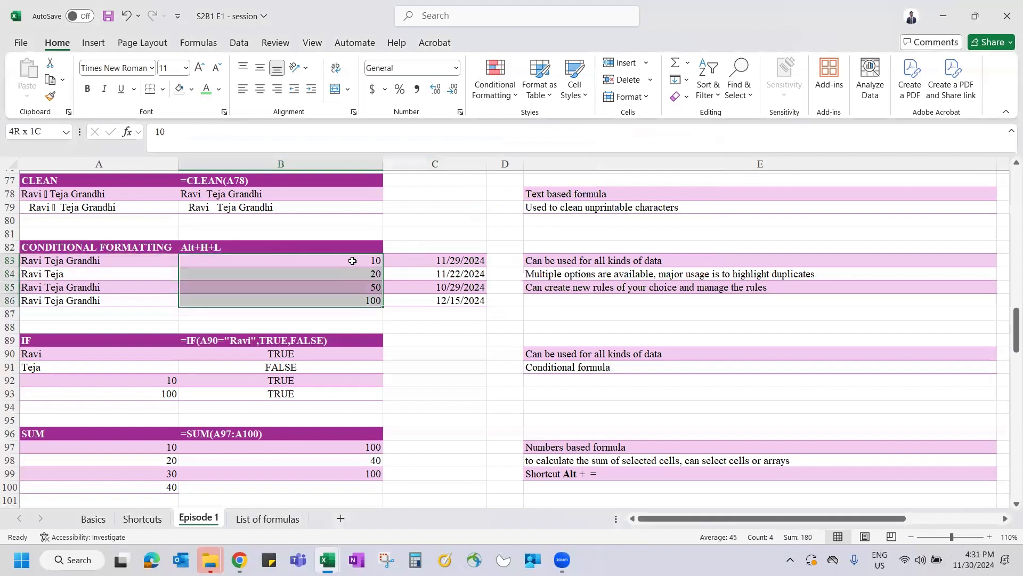
left_click(506, 84)
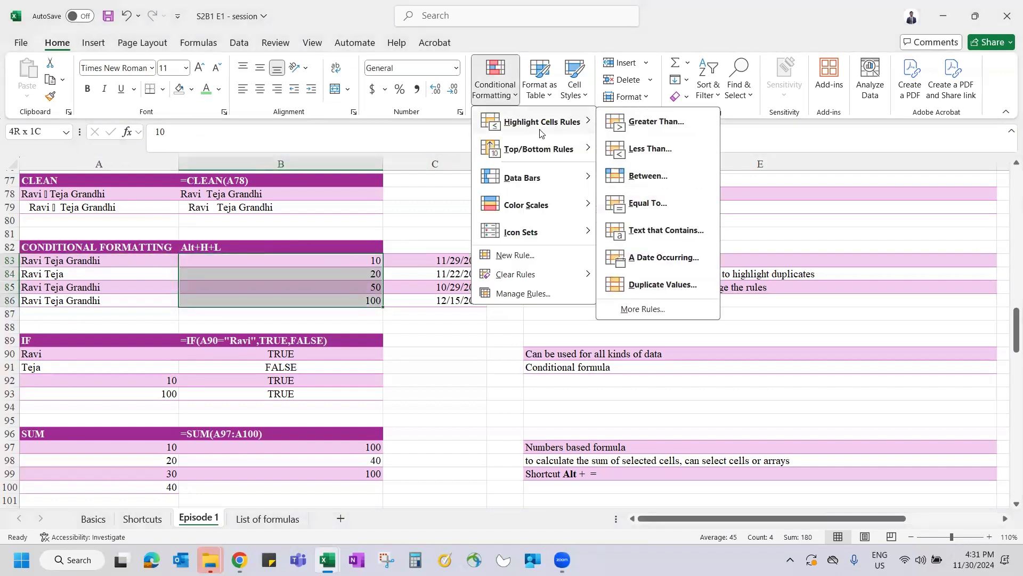
left_click(649, 123)
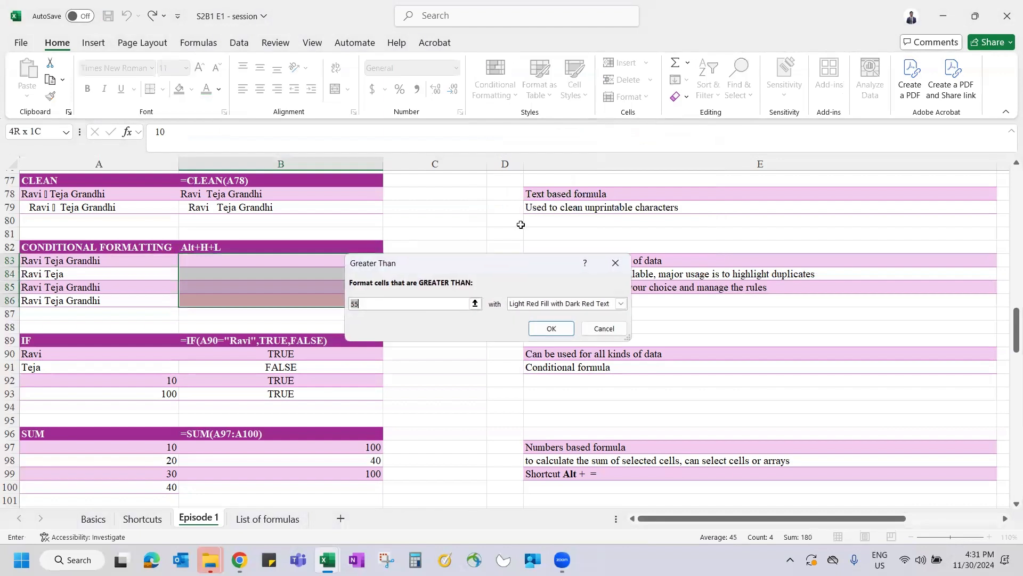
type("40")
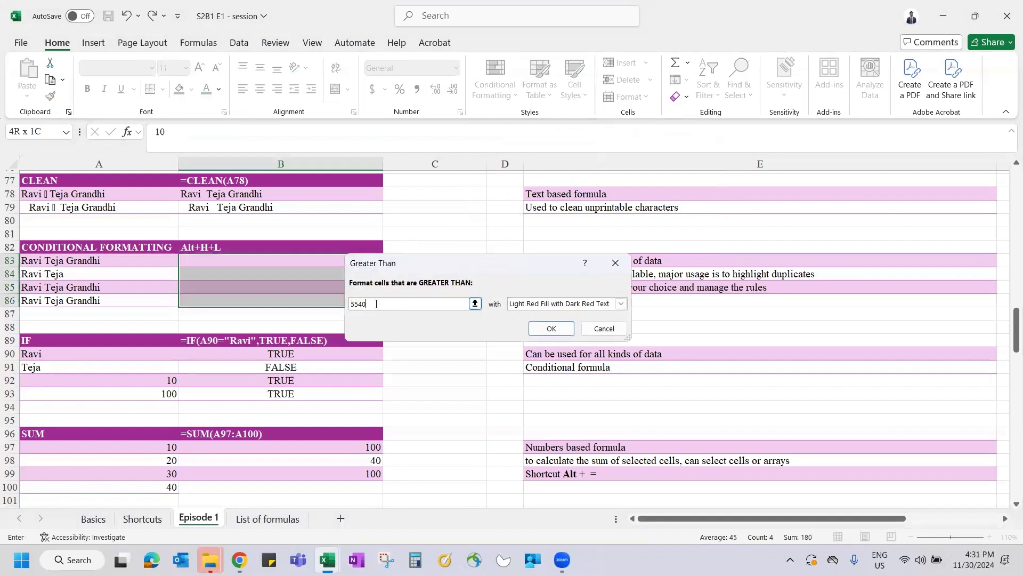
key("BackSpace")
key("BackSpace")
key("BackSpace")
type("40")
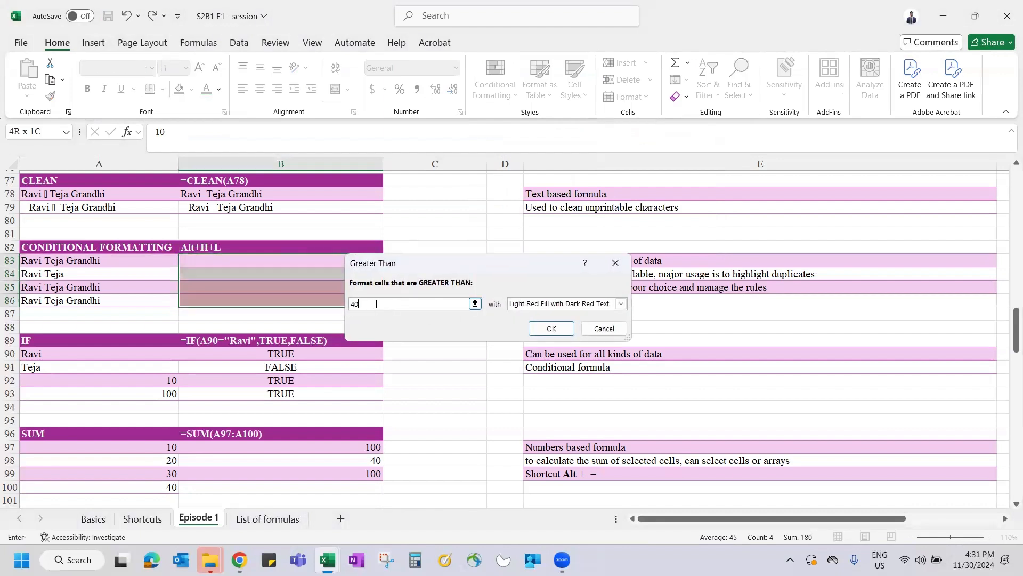
left_click_drag(410, 267, 538, 254)
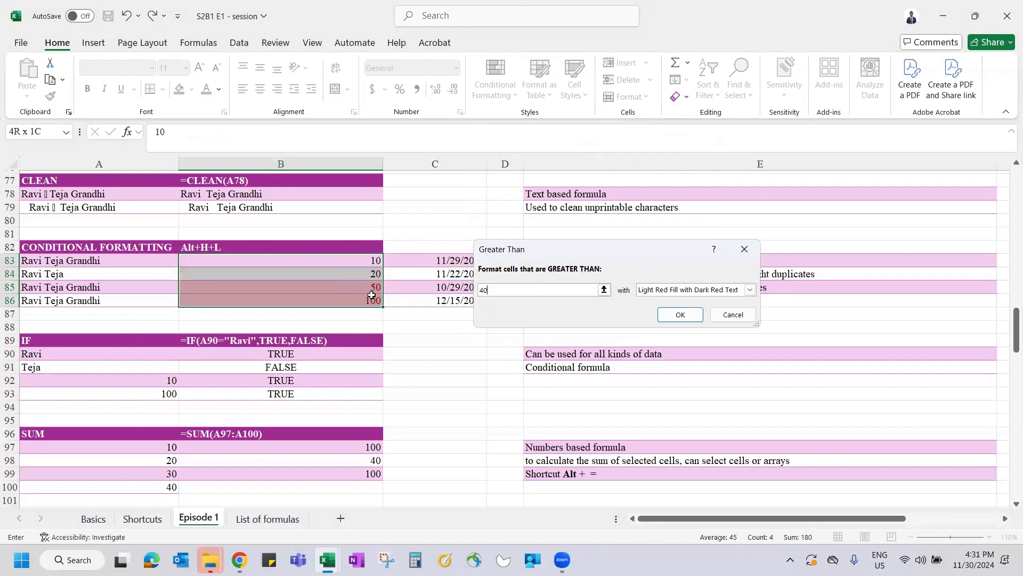
Step: Try the Greater Than rule with a threshold of 19 and Light Red Fill with Dark Red Text
key("BackSpace")
key("BackSpace")
type("20")
key("BackSpace")
key("BackSpace")
type("19")
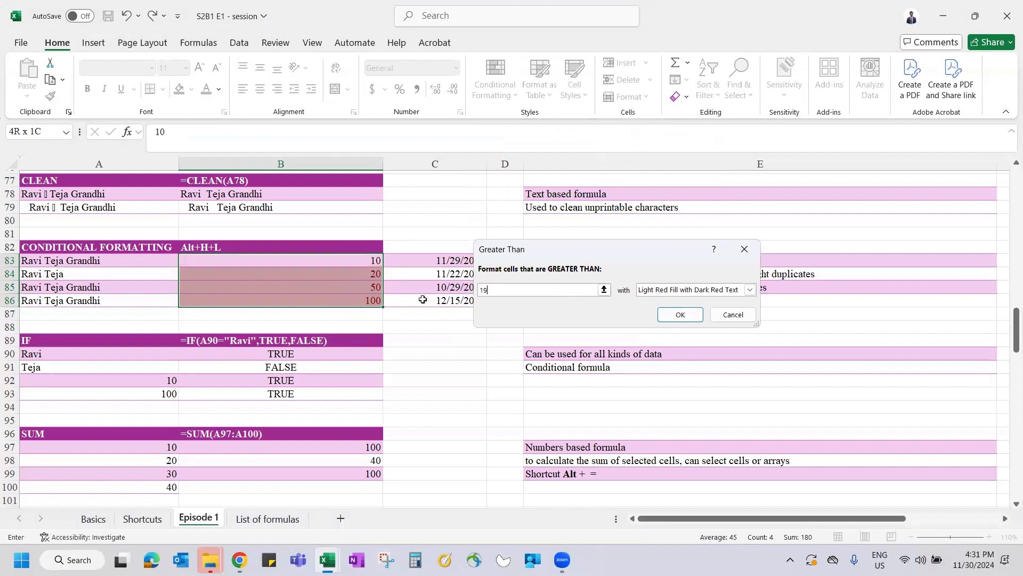
left_click(704, 292)
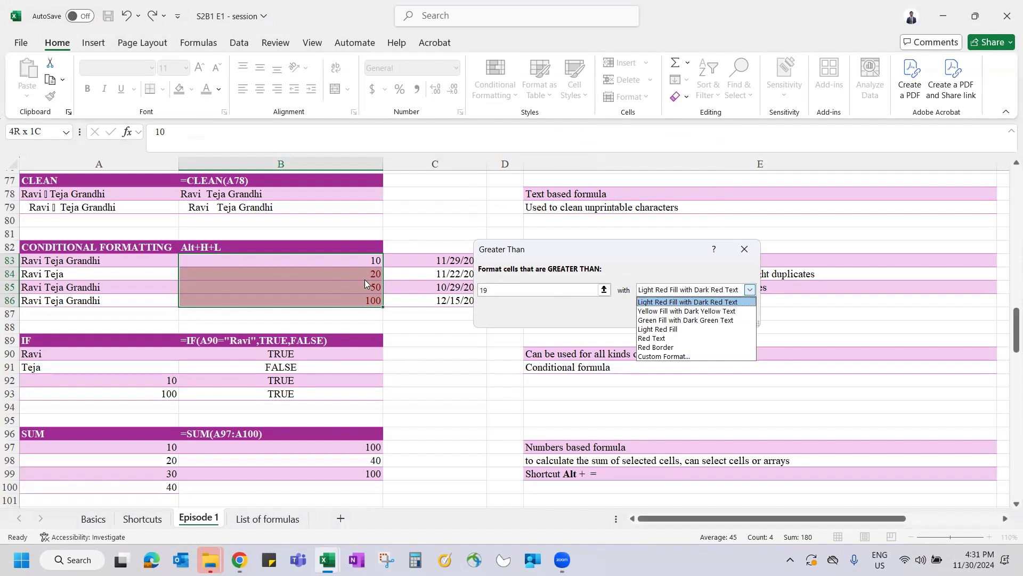
left_click(686, 302)
left_click(680, 315)
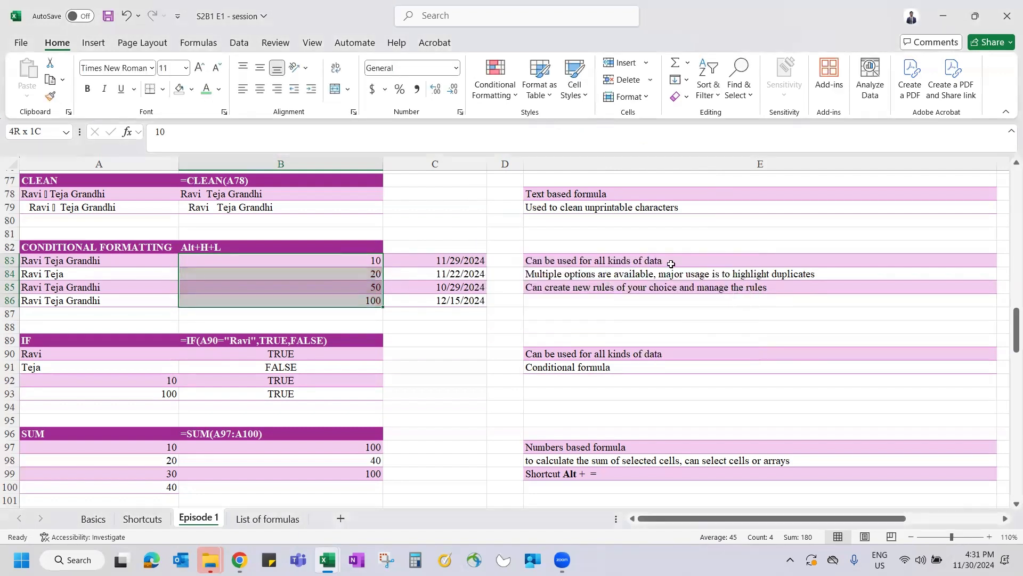
Step: Preview a Between highlight rule on B83:B86 with limits 15 and 45, and cancel it
left_click(495, 80)
mouse_move(536, 127)
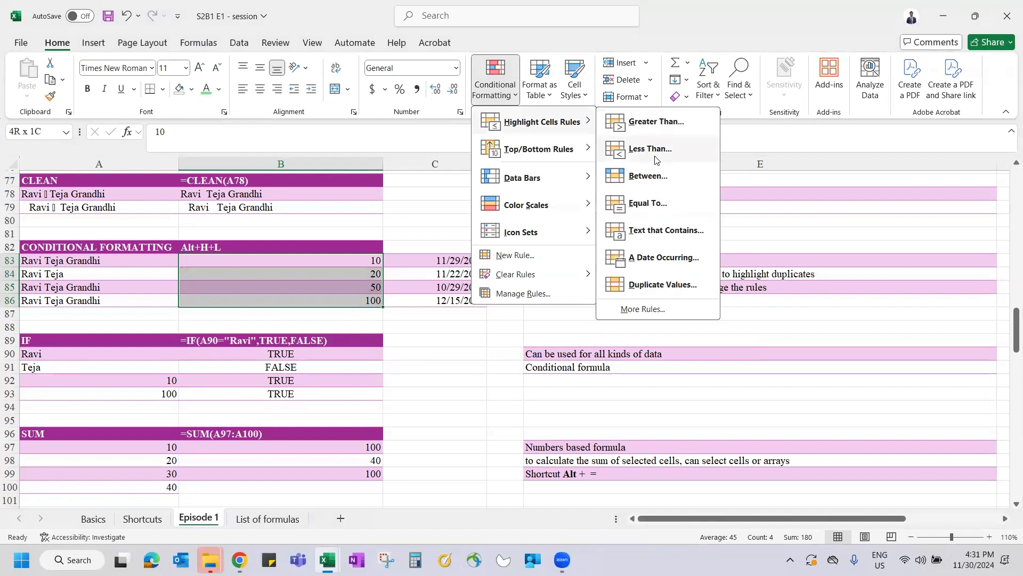
left_click(656, 177)
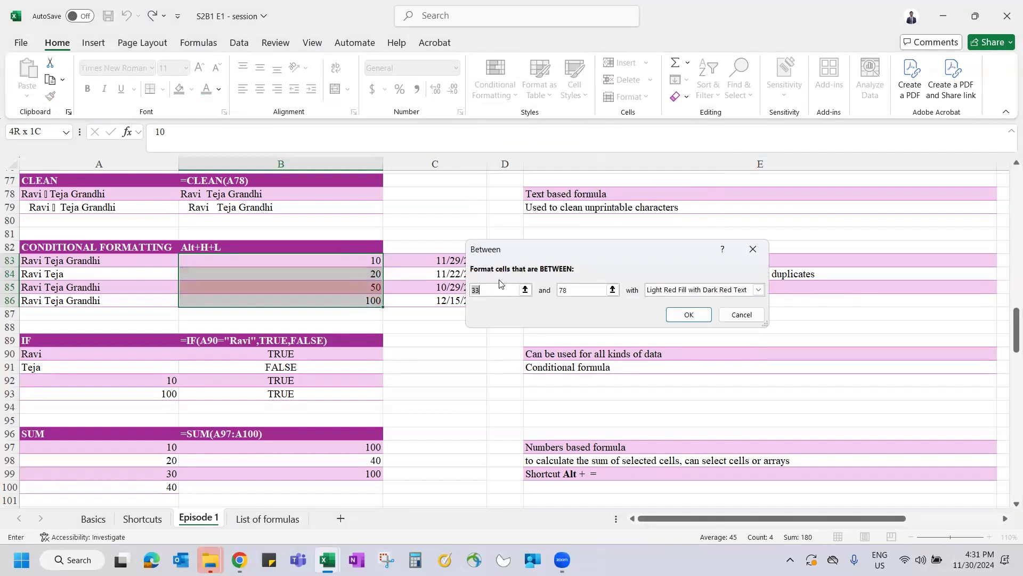
type("1")
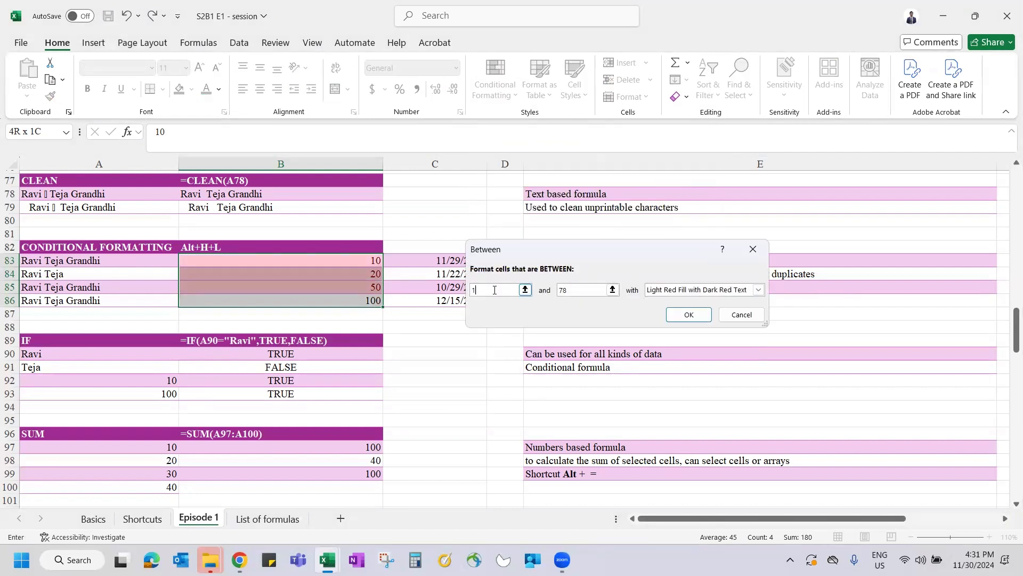
type("5")
key("Tab")
type("45")
left_click(742, 315)
left_click(495, 80)
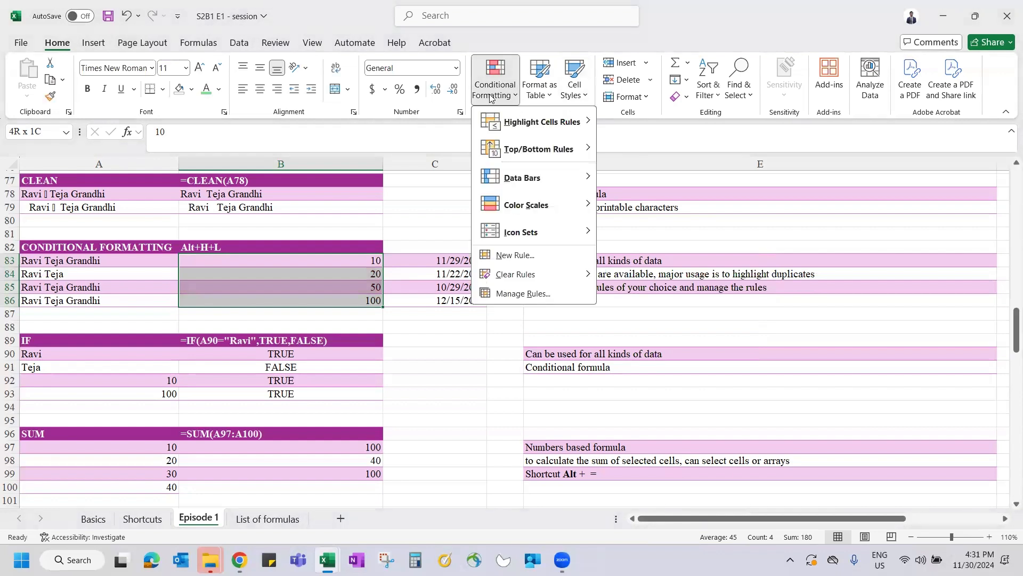
mouse_move(547, 137)
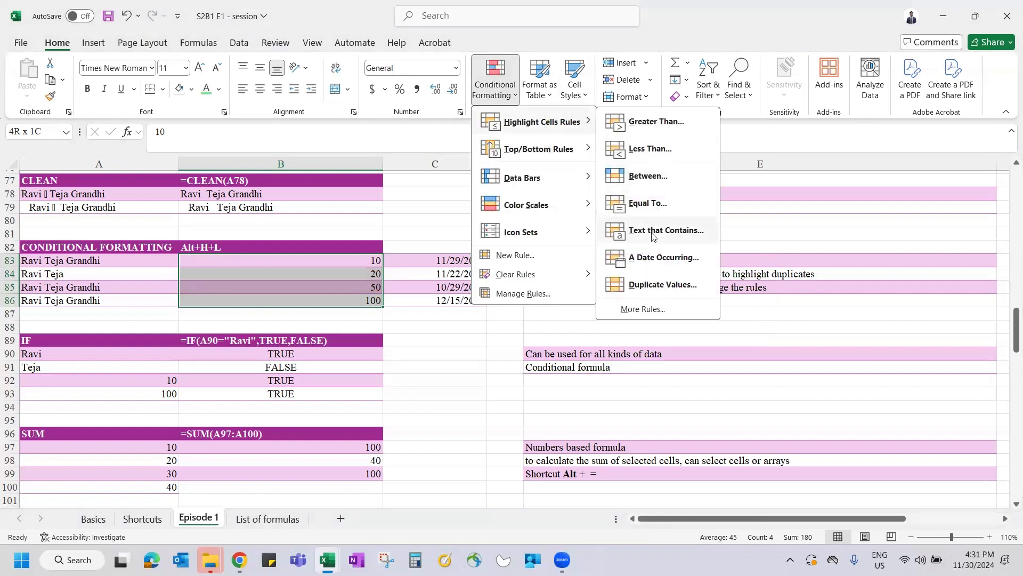
key("Escape")
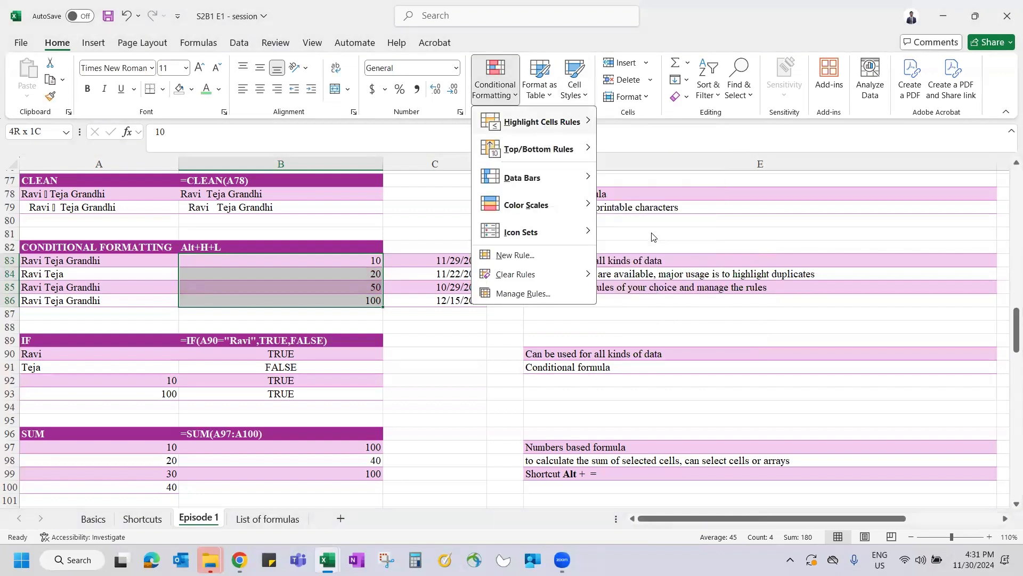
key("Escape")
Step: Preview a Text That Contains highlight rule on A83:A86, using only the surname as the text to match
key("Left")
key("ctrl+shift+Down")
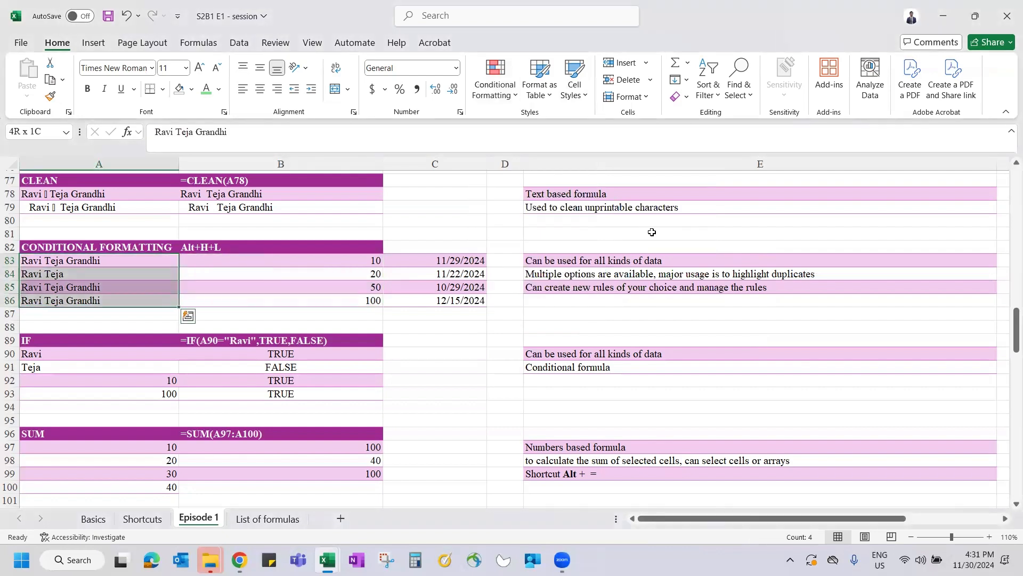
left_click(491, 77)
mouse_move(512, 123)
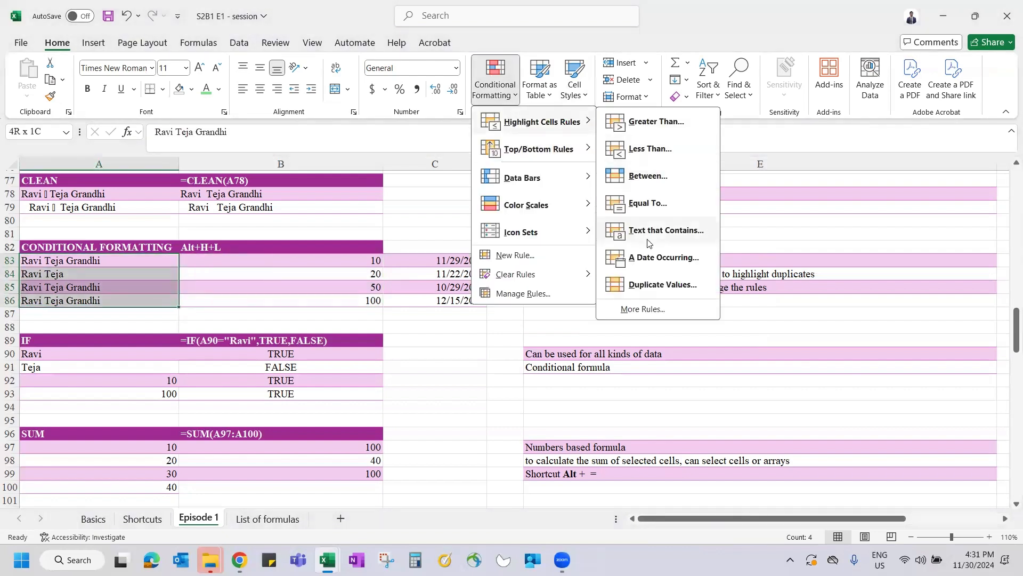
left_click(666, 229)
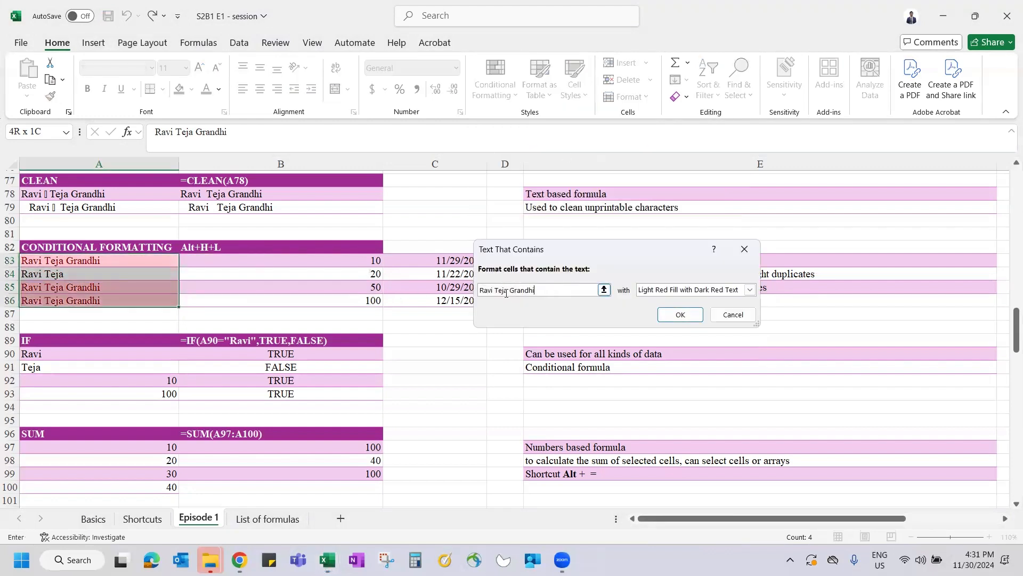
key("BackSpace")
key("BackSpace")
key("BackSpace")
key("BackSpace")
key("BackSpace")
key("BackSpace")
key("BackSpace")
key("BackSpace")
key("BackSpace")
key("BackSpace")
key("BackSpace")
key("BackSpace")
key("BackSpace")
key("BackSpace")
key("BackSpace")
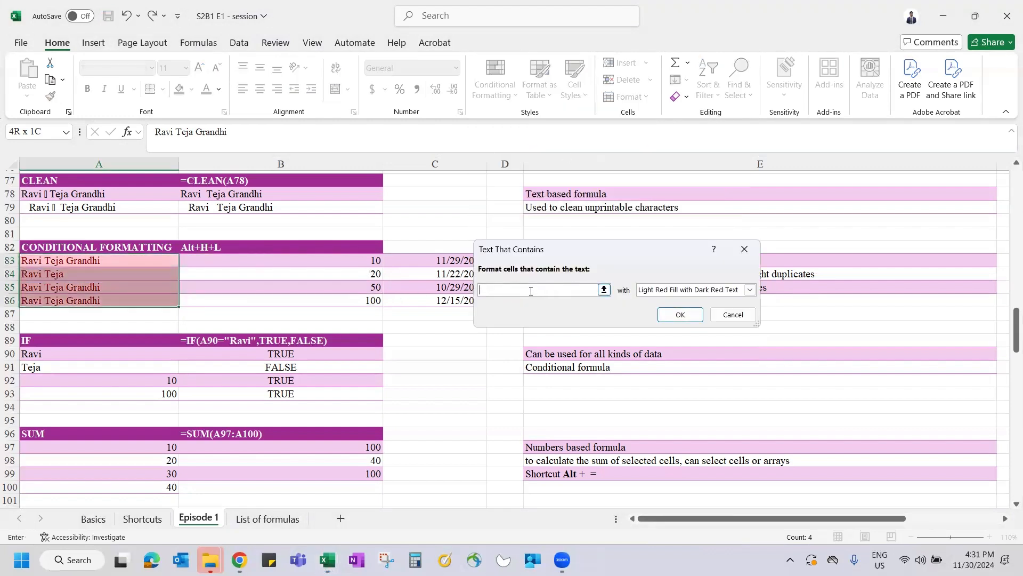
type("Grandhi")
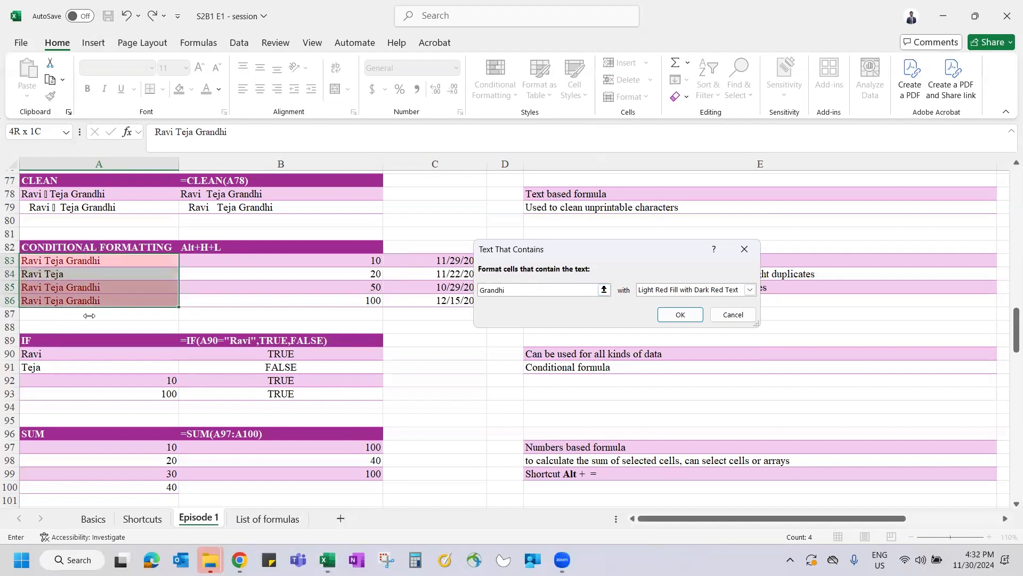
key("Return")
Step: Preview an A Date Occurring highlight rule for Next month on the dates in C83:C86, and cancel it
left_click(496, 91)
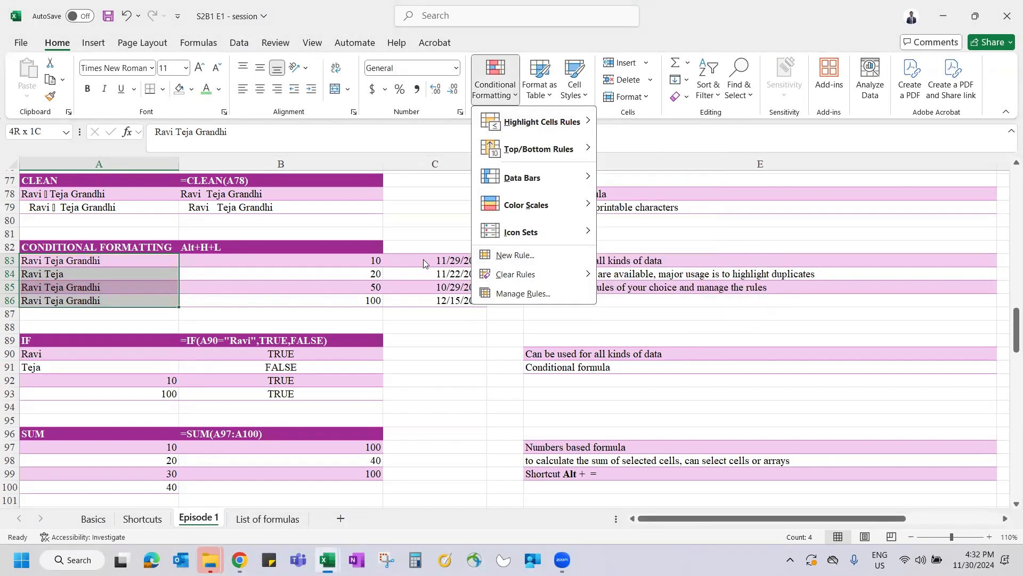
left_click(603, 262)
left_click_drag(436, 260, 458, 300)
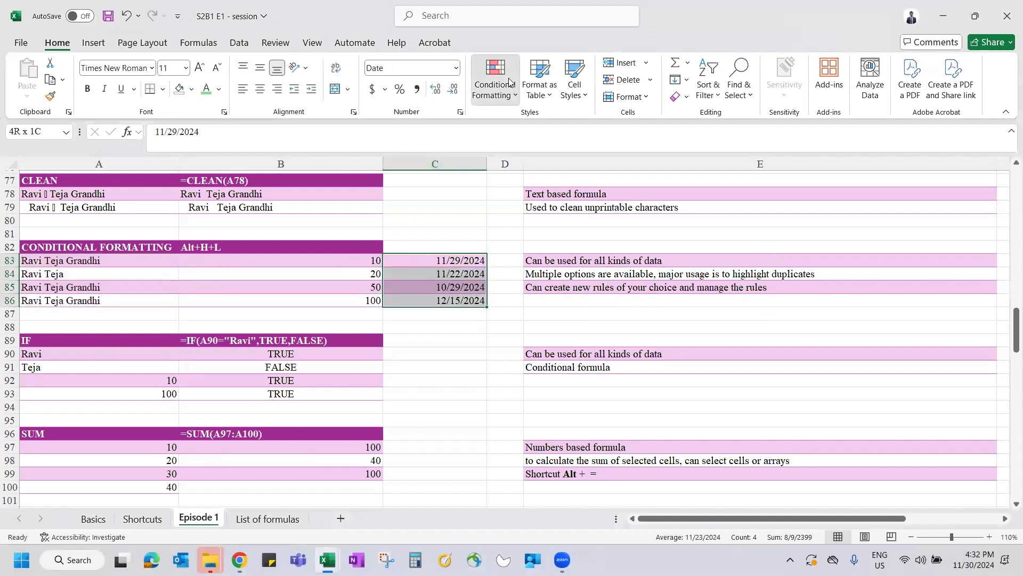
left_click(495, 86)
mouse_move(542, 121)
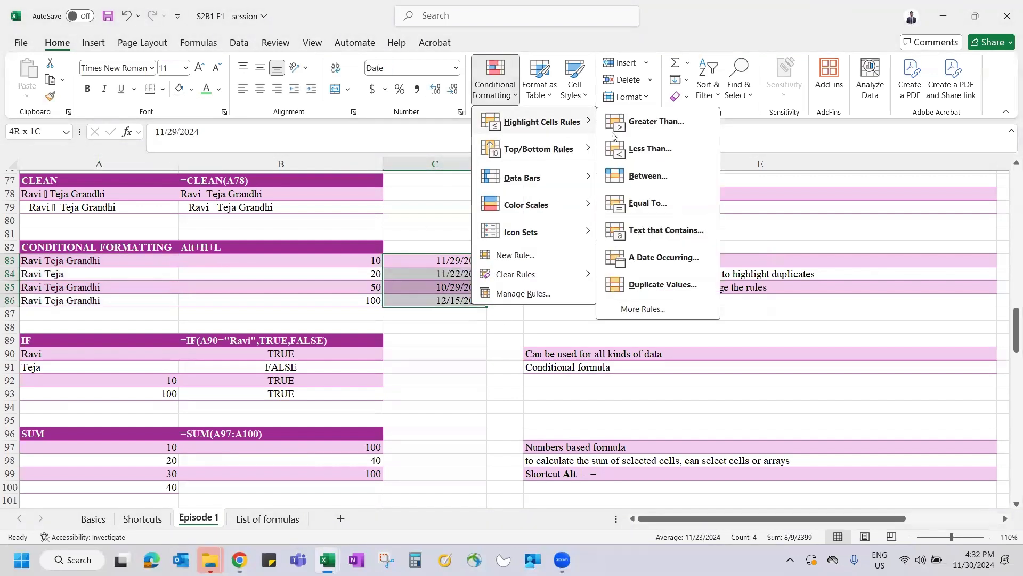
left_click(664, 265)
left_click(573, 273)
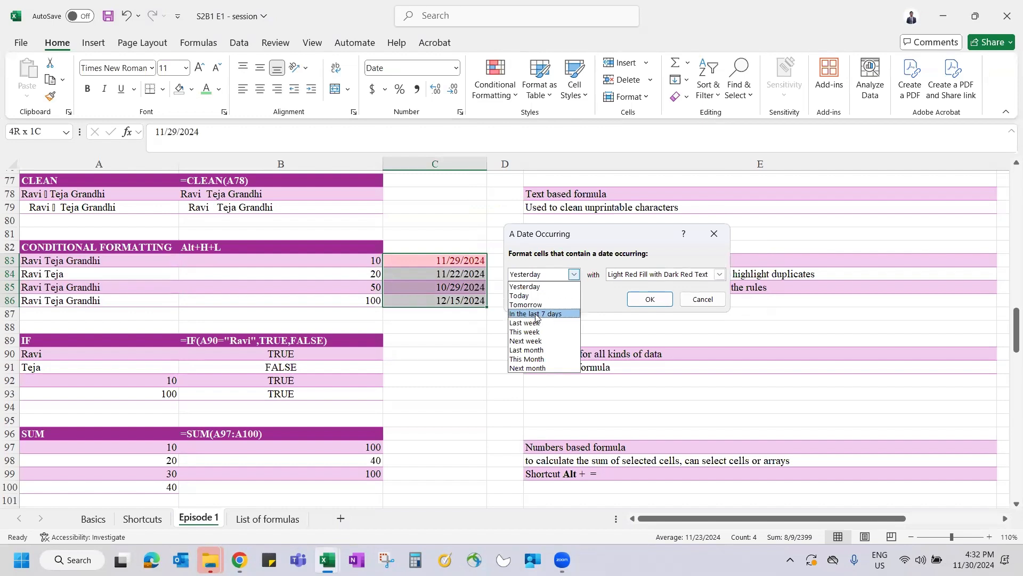
left_click(533, 368)
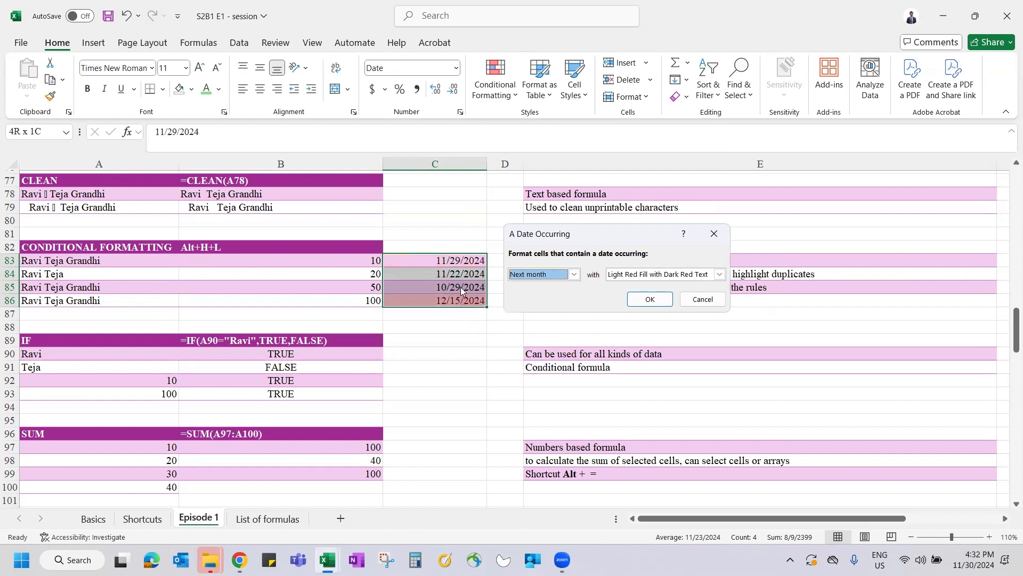
left_click(713, 235)
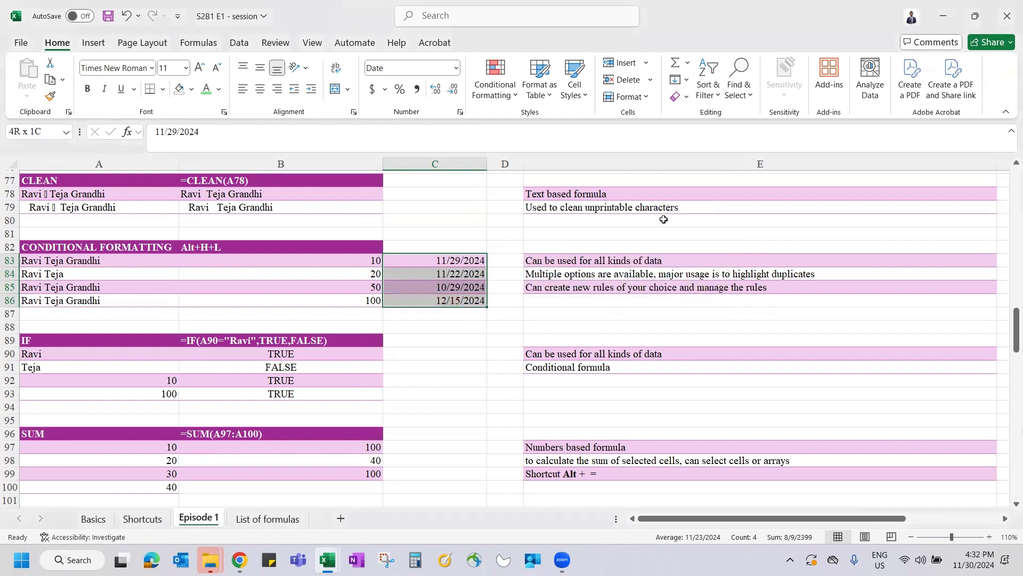
left_click(488, 87)
mouse_move(538, 128)
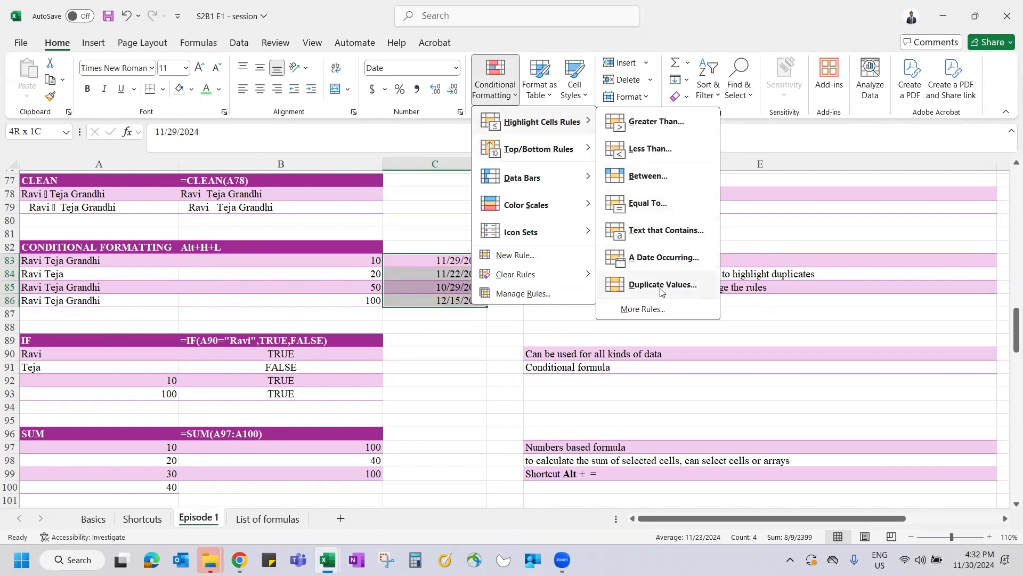
key("Escape")
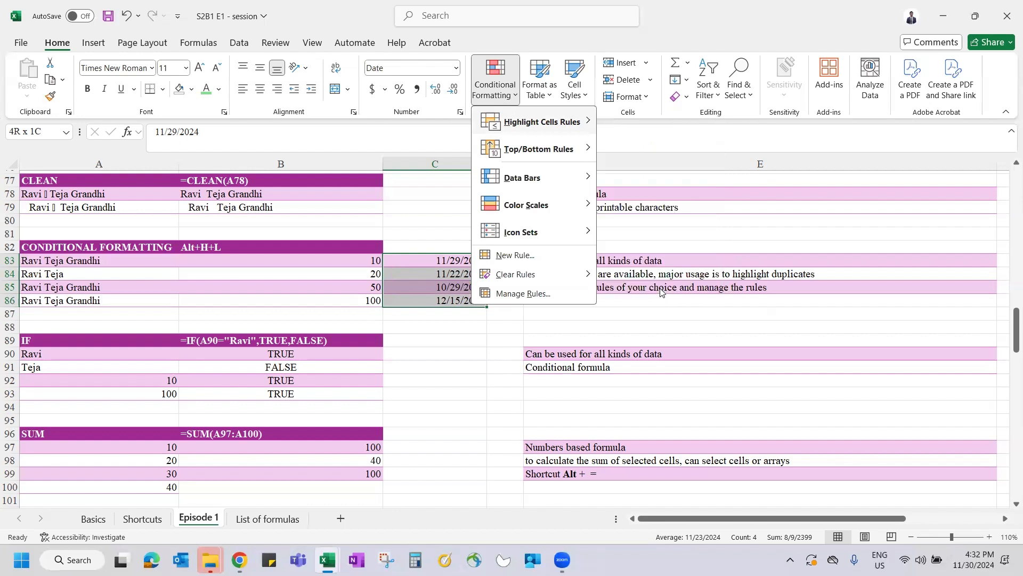
key("Escape")
Step: Preview a Duplicate Values highlight rule with Light Red Fill with Dark Red Text on the names in A83:A86
key("Left")
key("Left")
key("shift+Down")
key("shift+Down")
key("shift+Down")
key("ctrl+q")
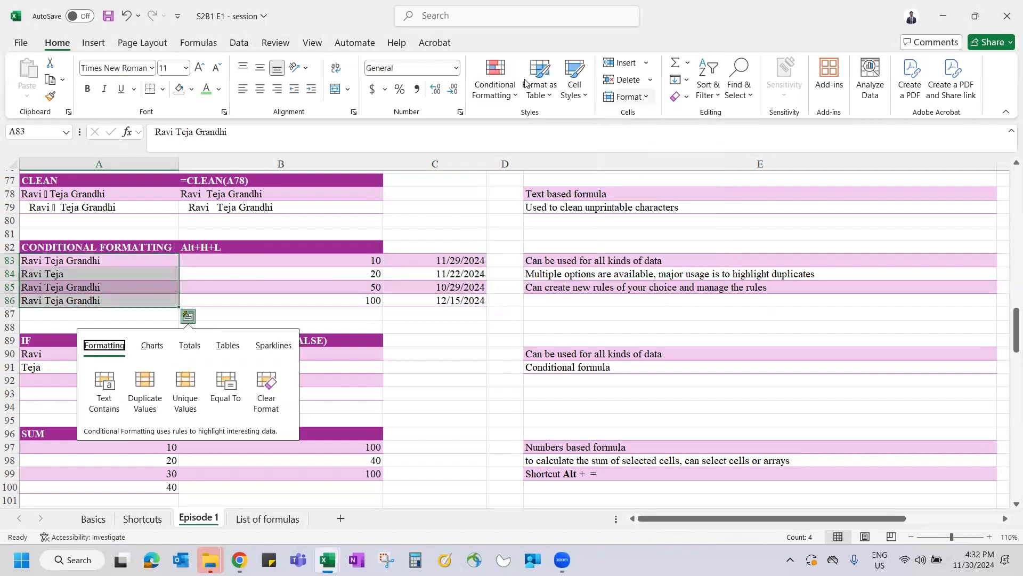
left_click(495, 80)
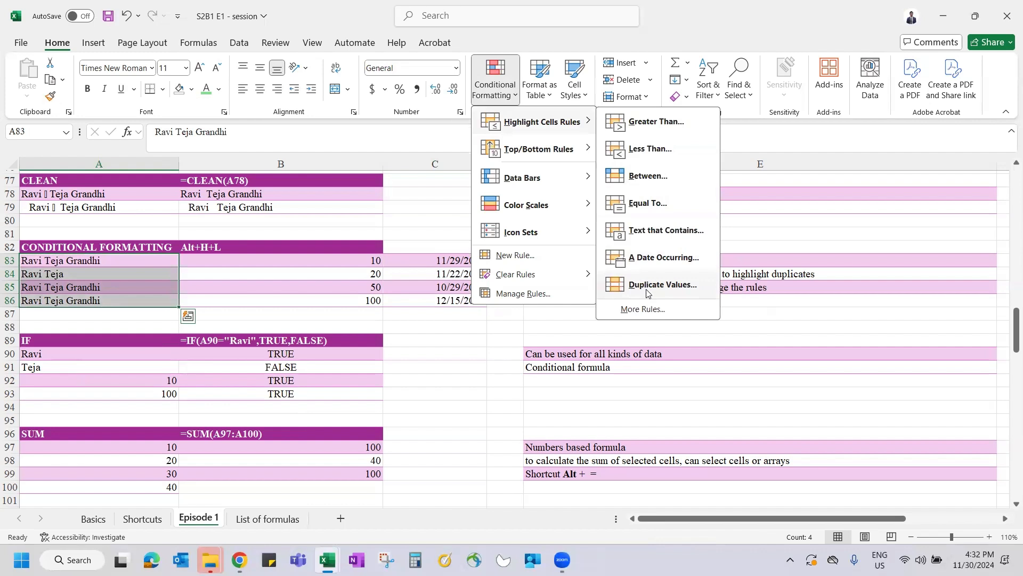
left_click(648, 293)
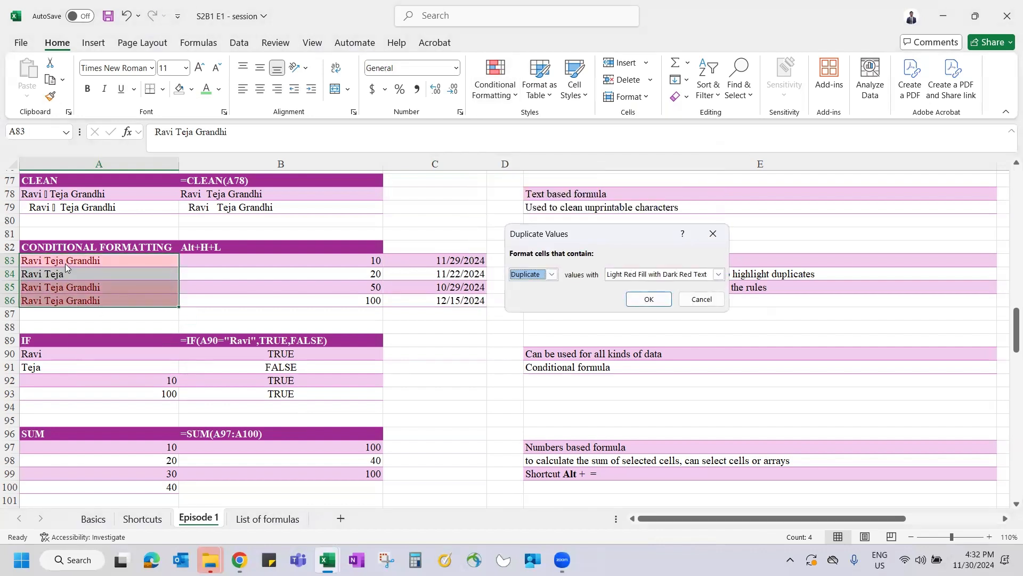
left_click(648, 299)
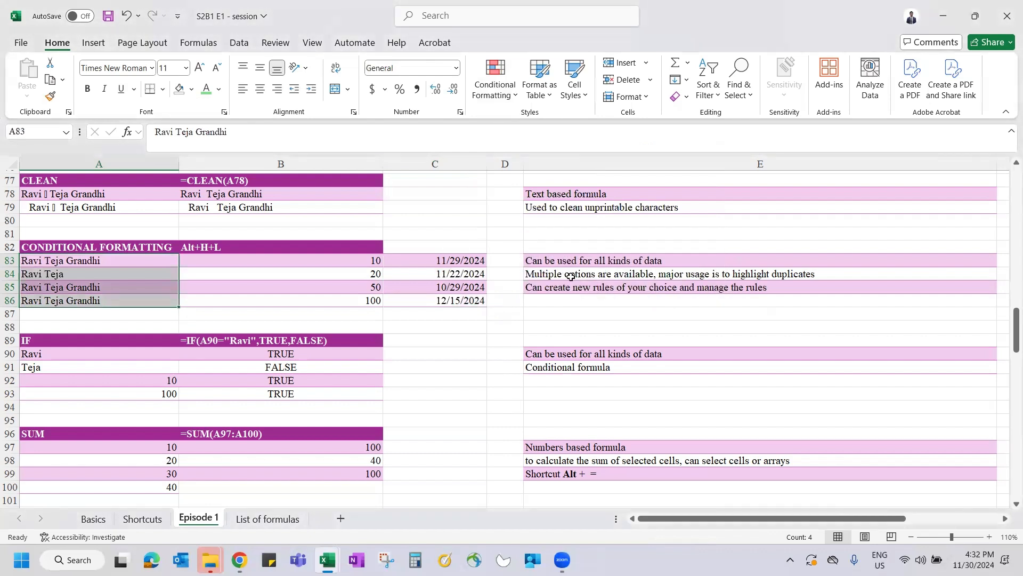
Step: Preview an Above Average rule with Light Red Fill with Dark Red Text on the numbers in B83:B86
left_click(495, 80)
mouse_move(528, 156)
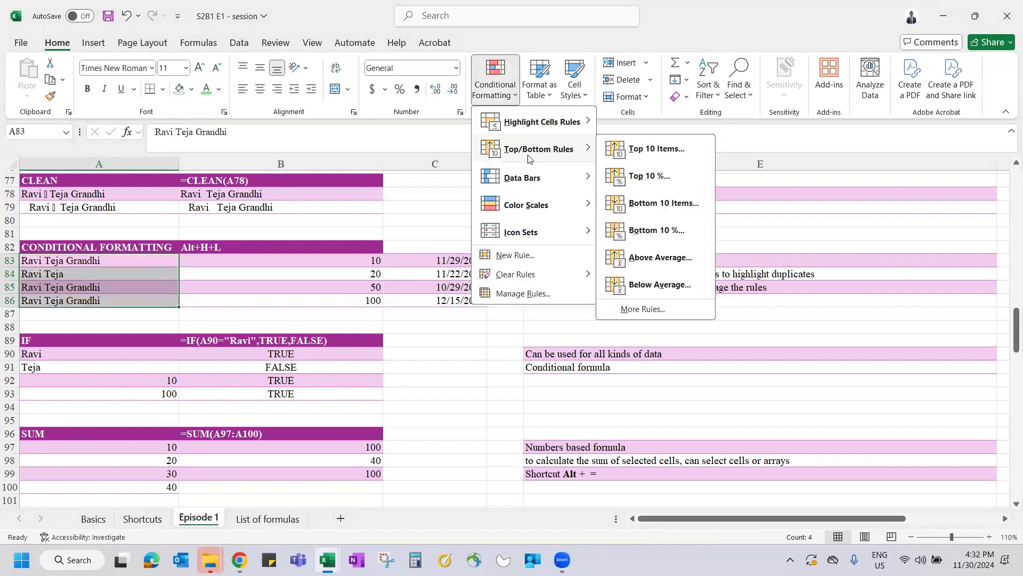
left_click(325, 261)
left_click(324, 261)
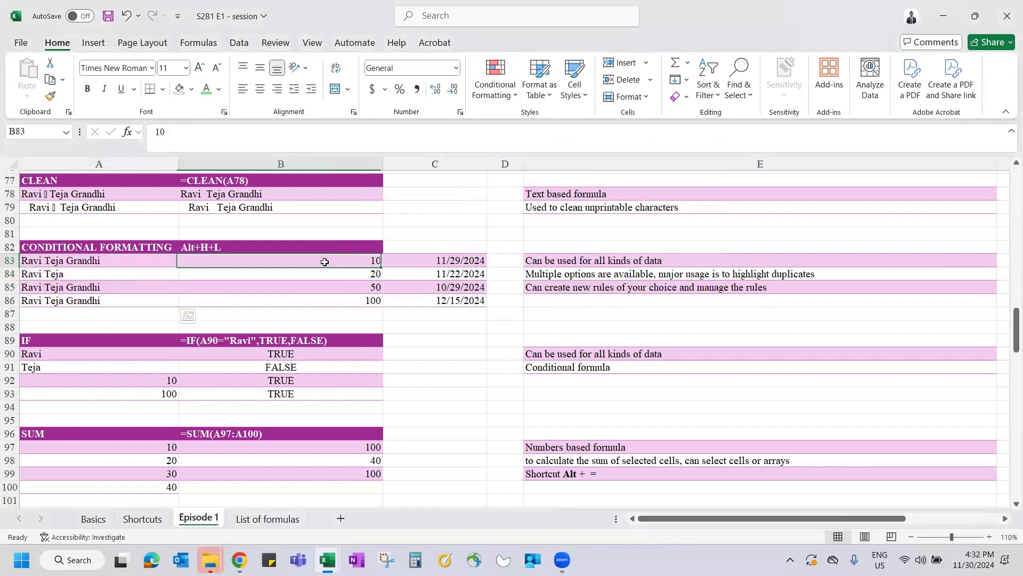
left_click_drag(325, 261, 325, 300)
left_click(495, 80)
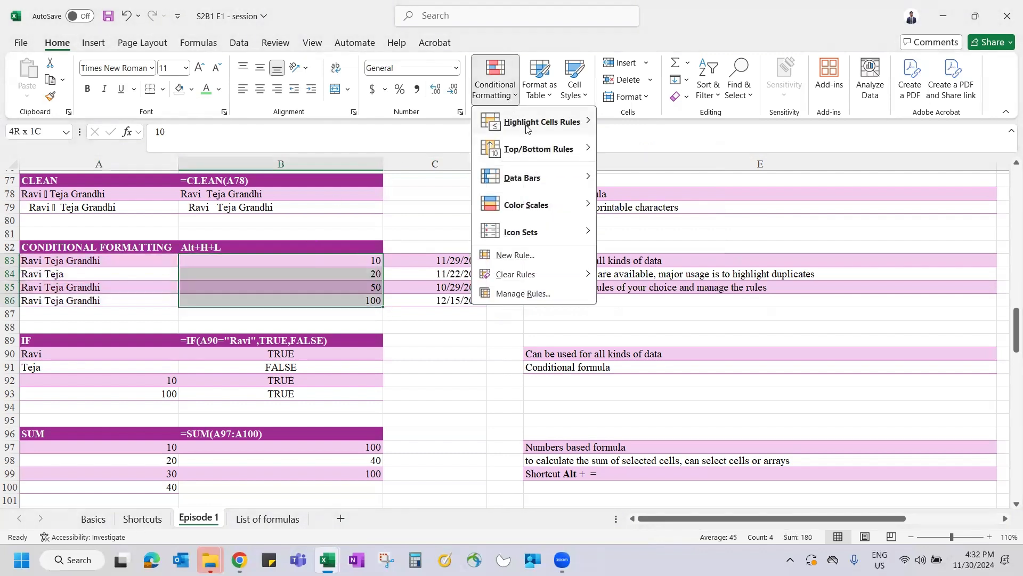
mouse_move(533, 140)
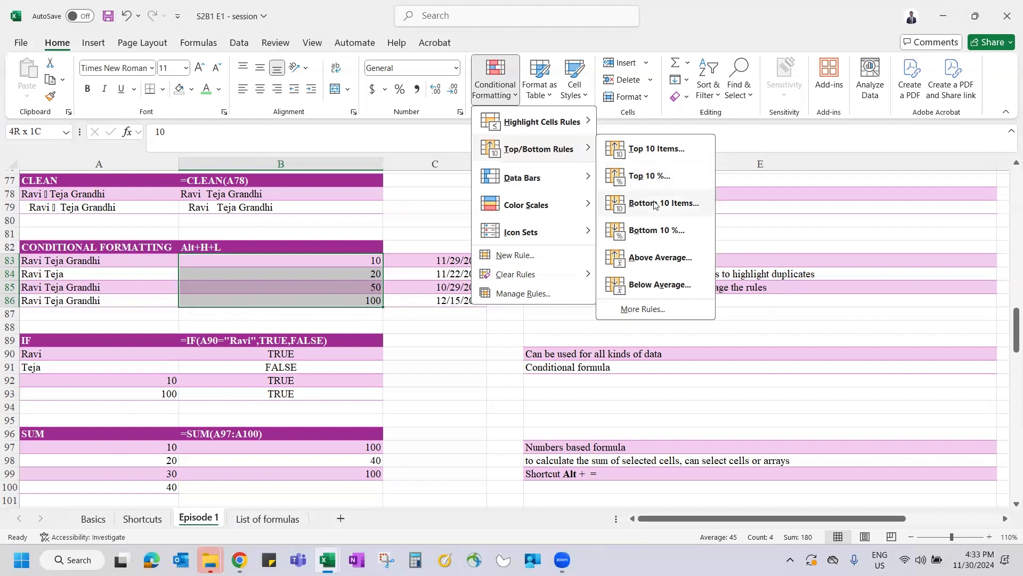
left_click(666, 261)
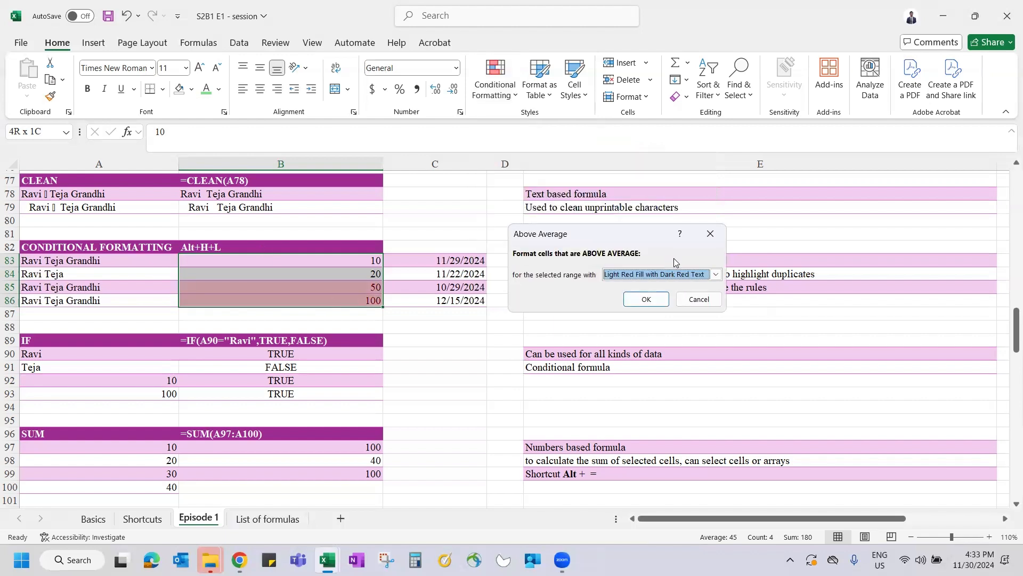
key("Return")
Step: Examine the Top/Bottom Rules, Data Bars, Color Scales and Icon Sets available for B83:B86
left_click(500, 78)
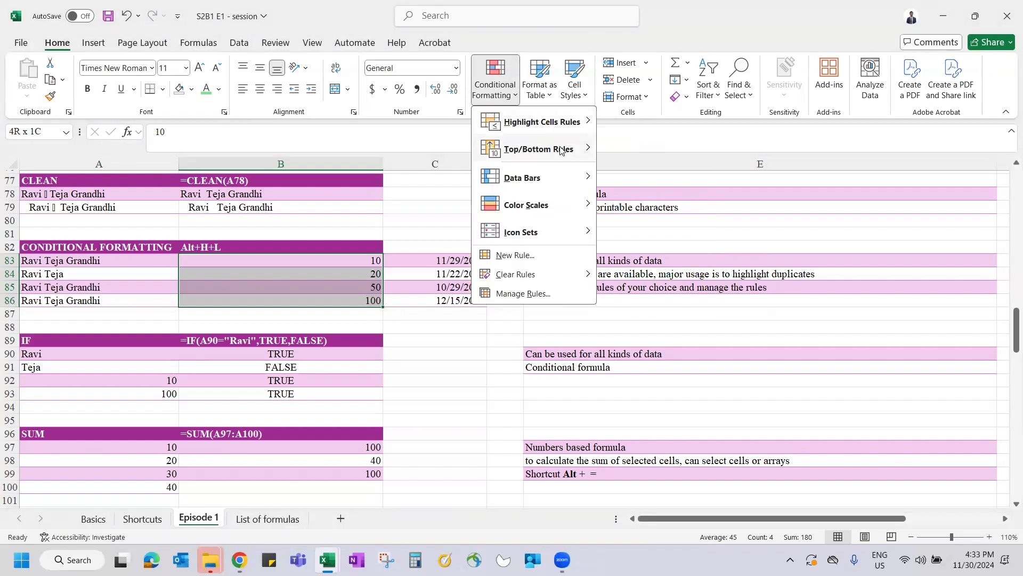
mouse_move(560, 149)
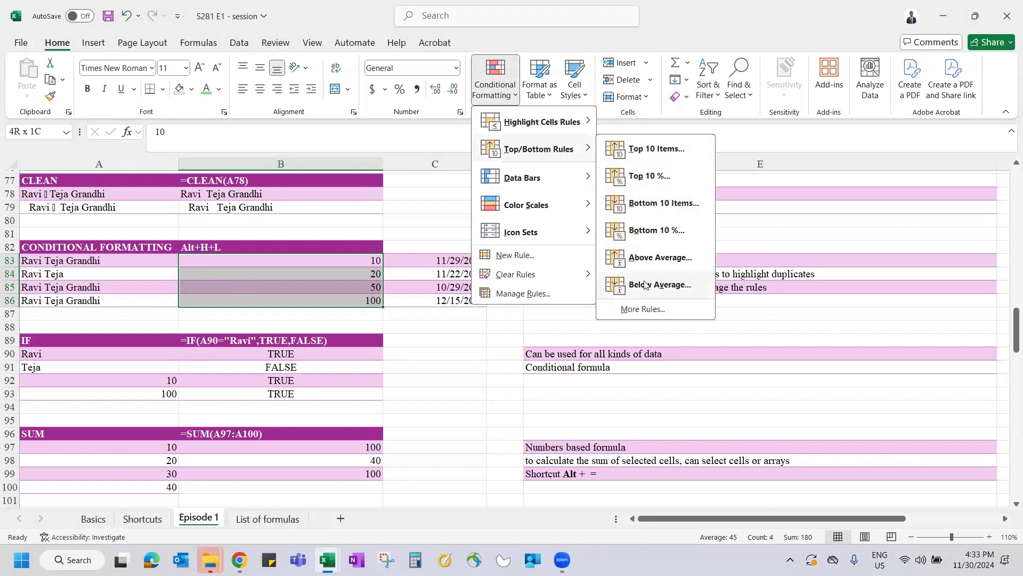
mouse_move(550, 180)
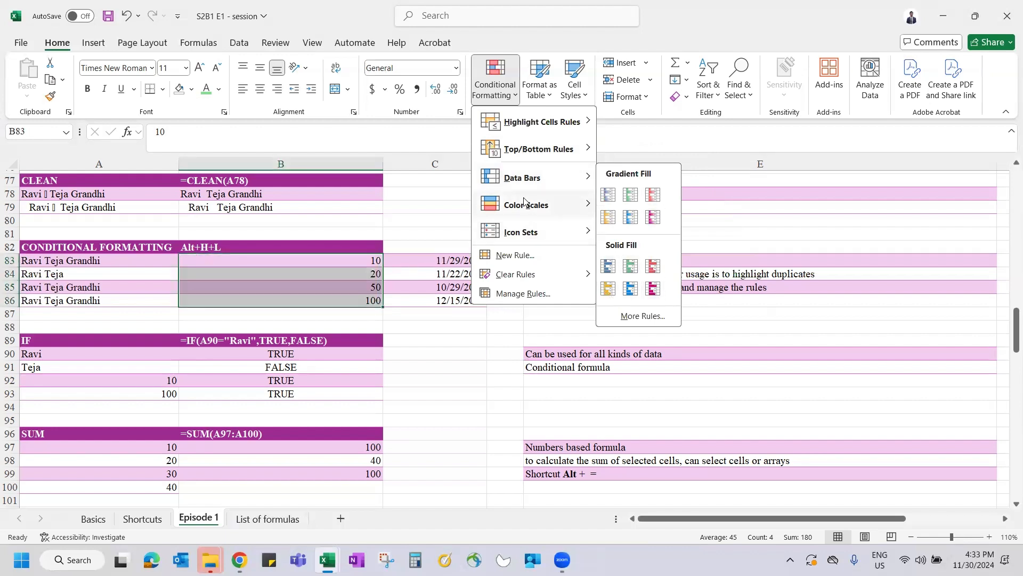
mouse_move(524, 199)
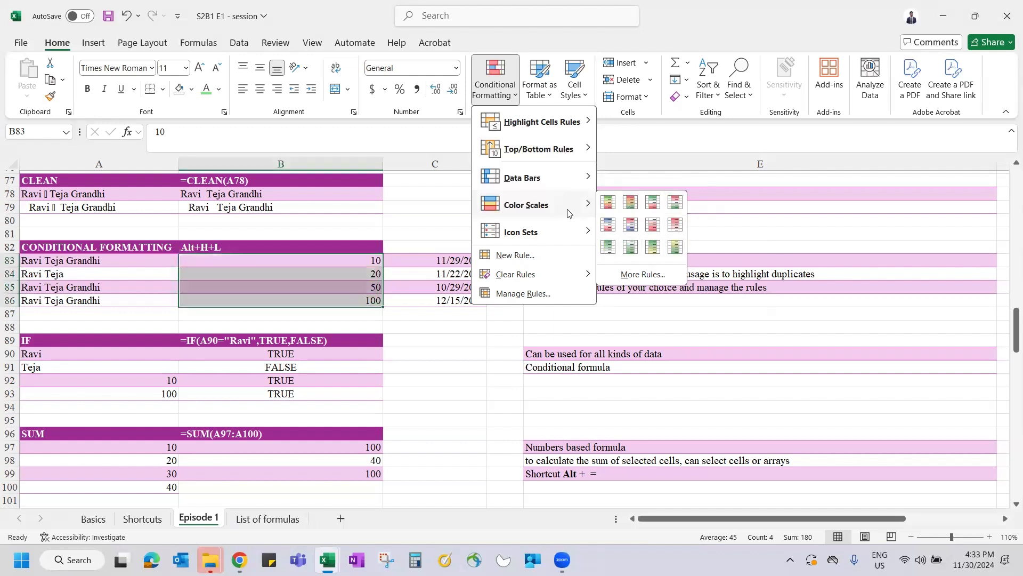
mouse_move(542, 233)
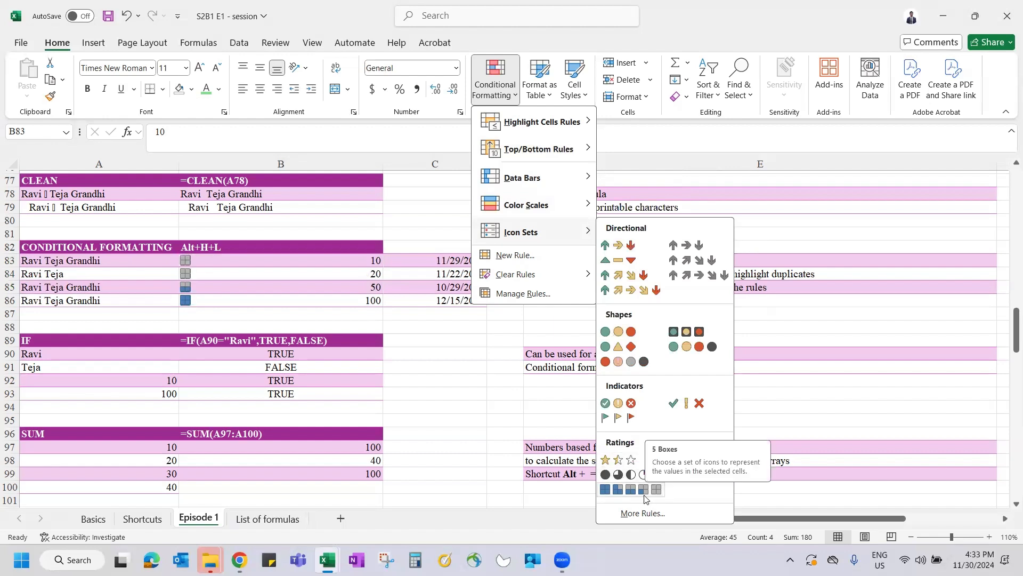
Step: Define a new formatting rule for B83:B86 that formats only cells with a value between 10 and 20
left_click(525, 256)
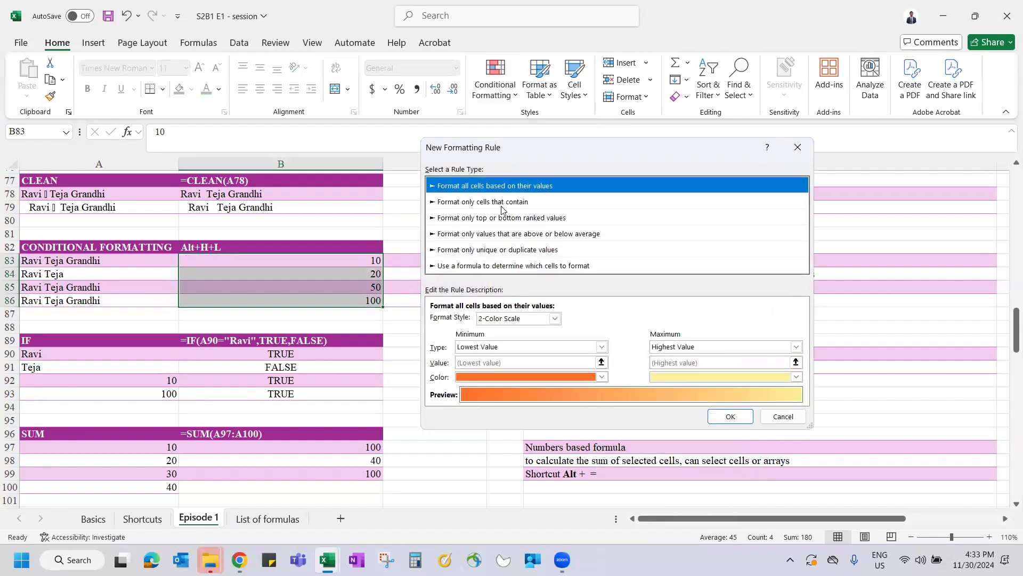
left_click(473, 205)
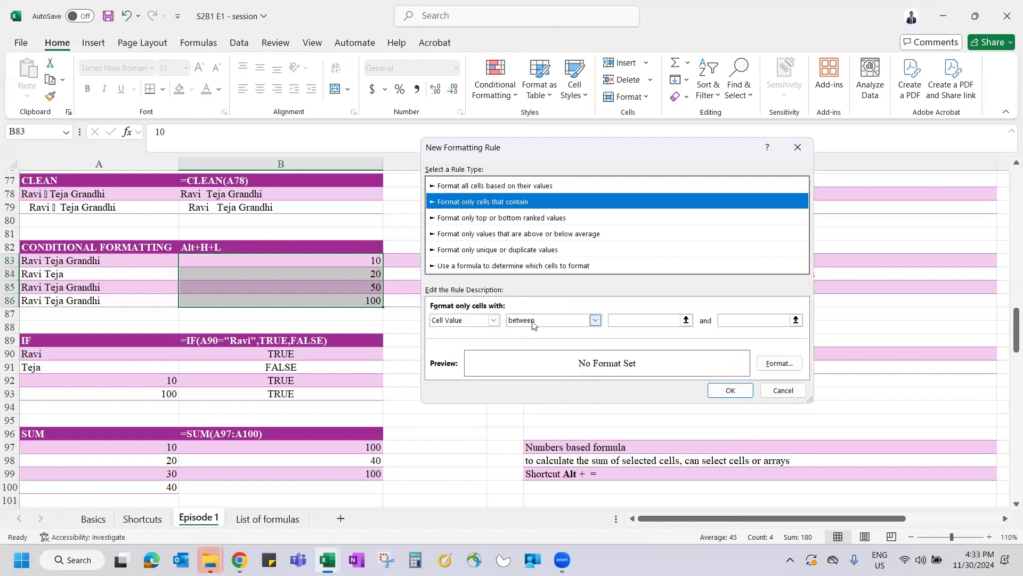
left_click(630, 323)
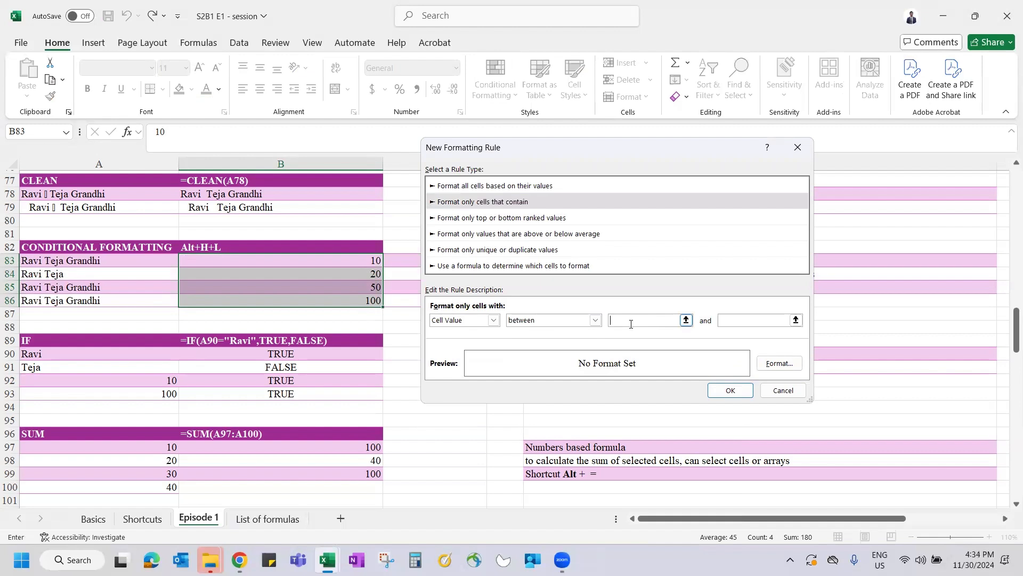
type("10")
key("Tab")
type("20")
Step: Set the new rule's format to the Bold font style
left_click(778, 368)
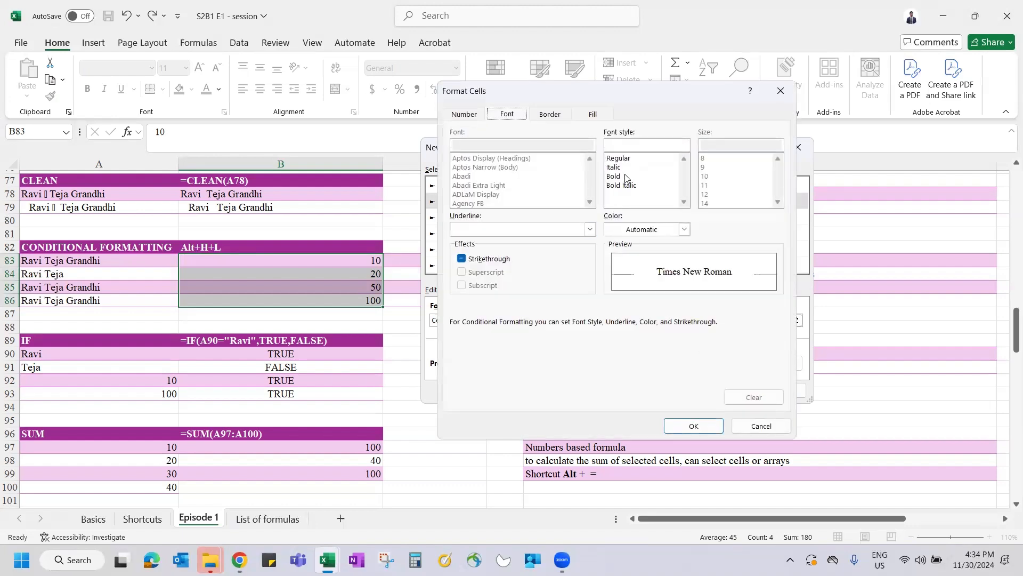
left_click(625, 176)
left_click(705, 426)
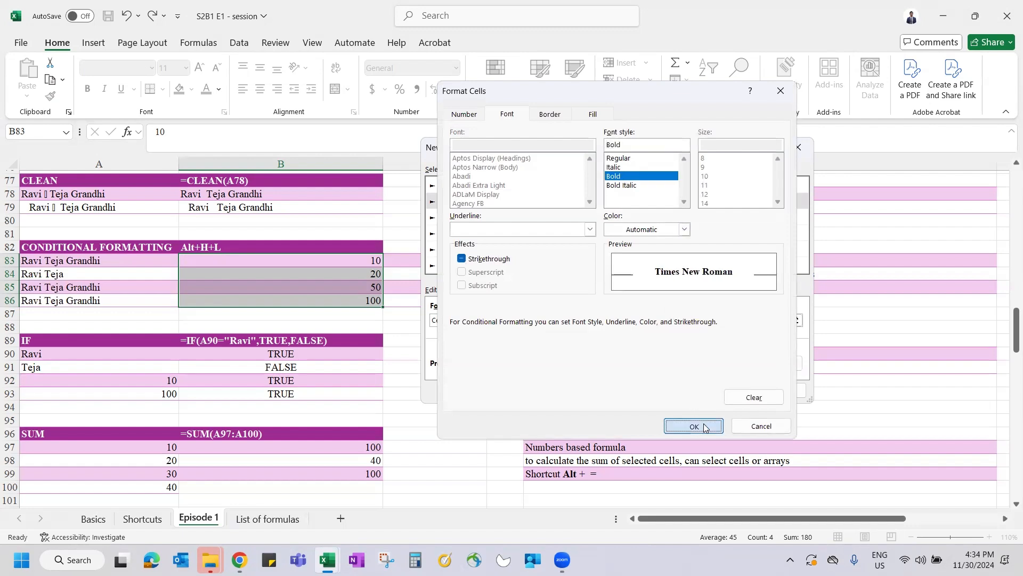
Step: Apply the new bold formatting rule for values between 10 and 20 to B83:B86
left_click(735, 393)
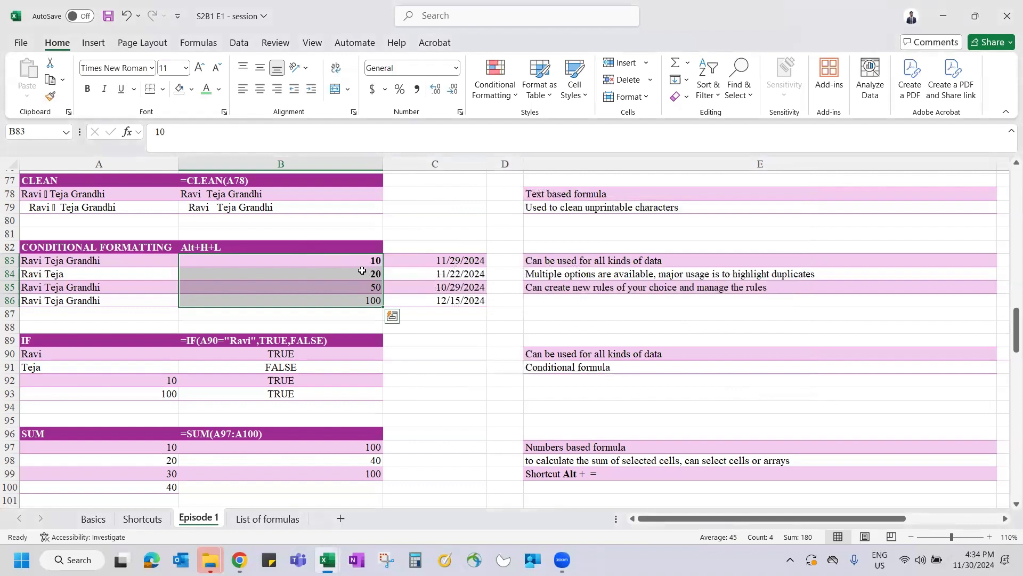
Step: Examine the new-rule types for unique or duplicate, above or below average, and top or bottom ranked values without creating a rule
left_click(495, 80)
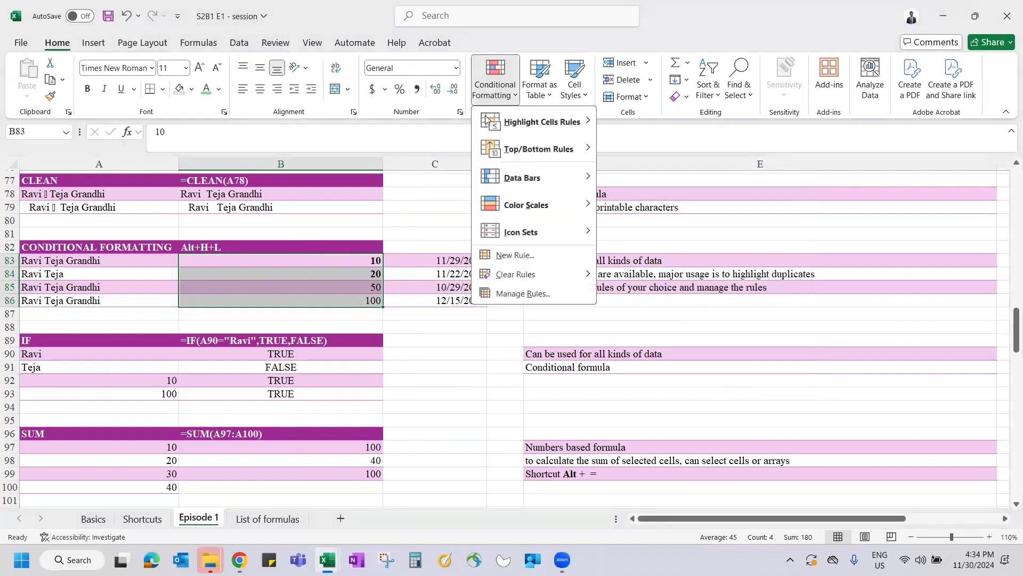
left_click(548, 259)
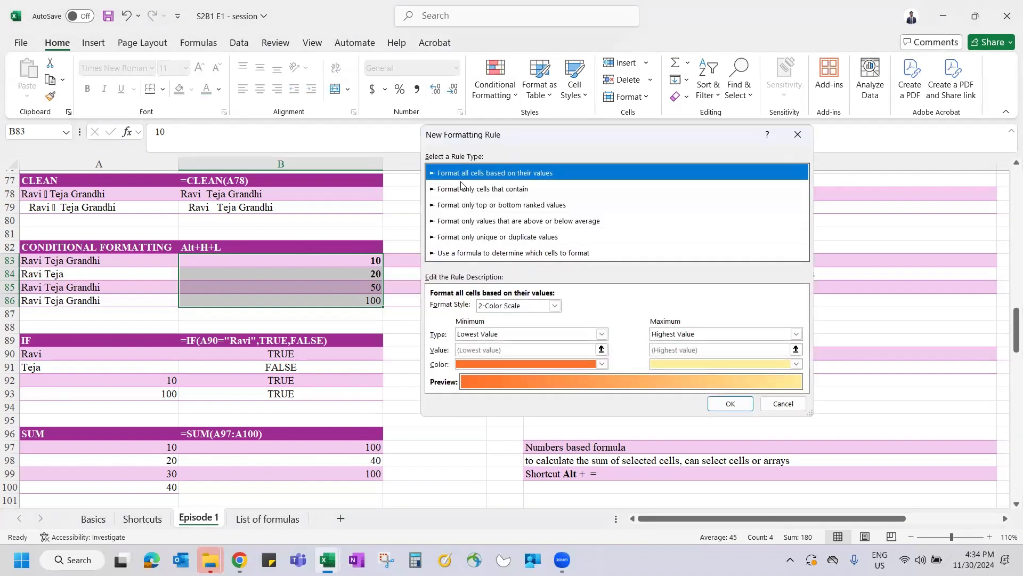
left_click(505, 237)
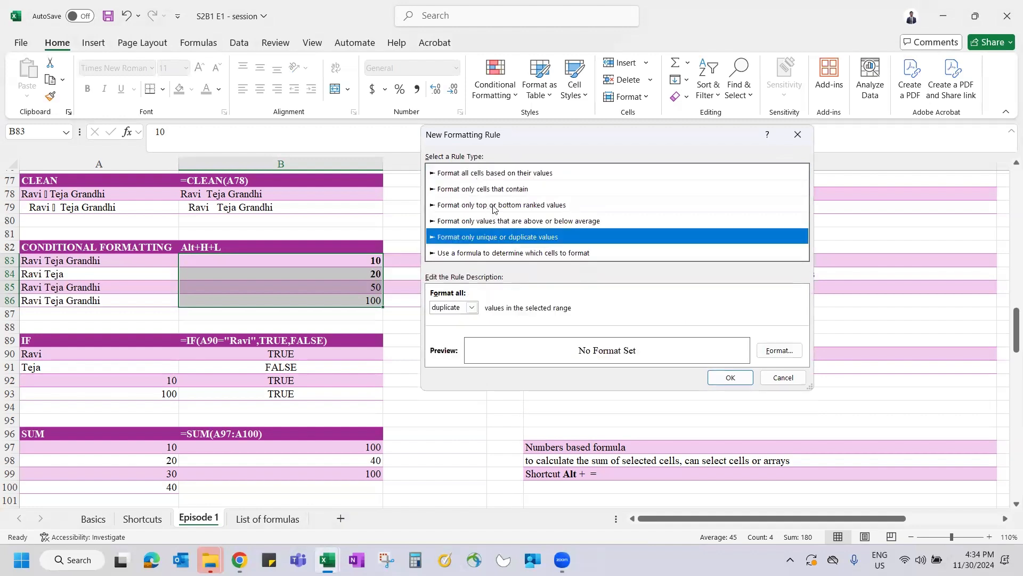
left_click(501, 219)
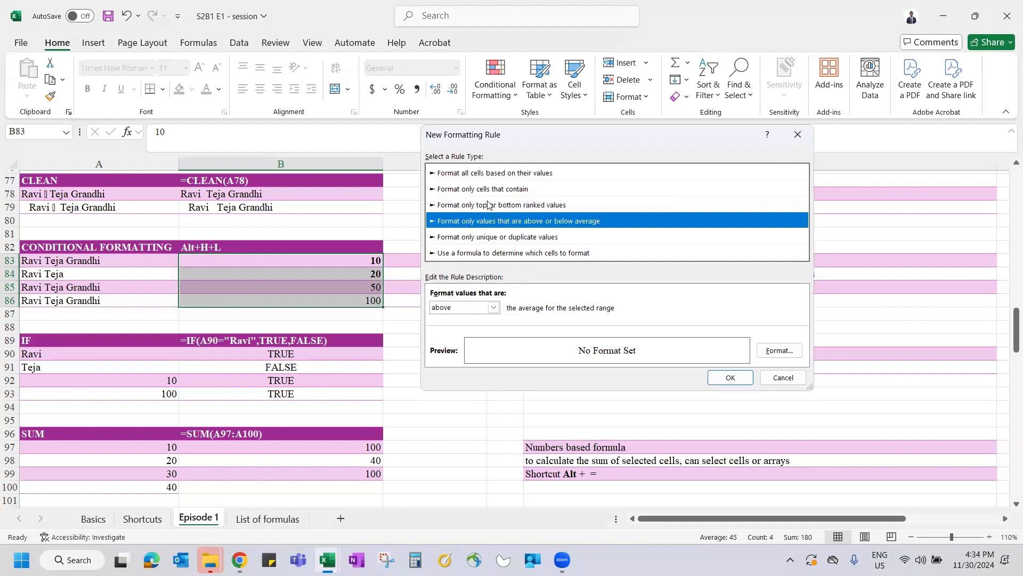
left_click(494, 207)
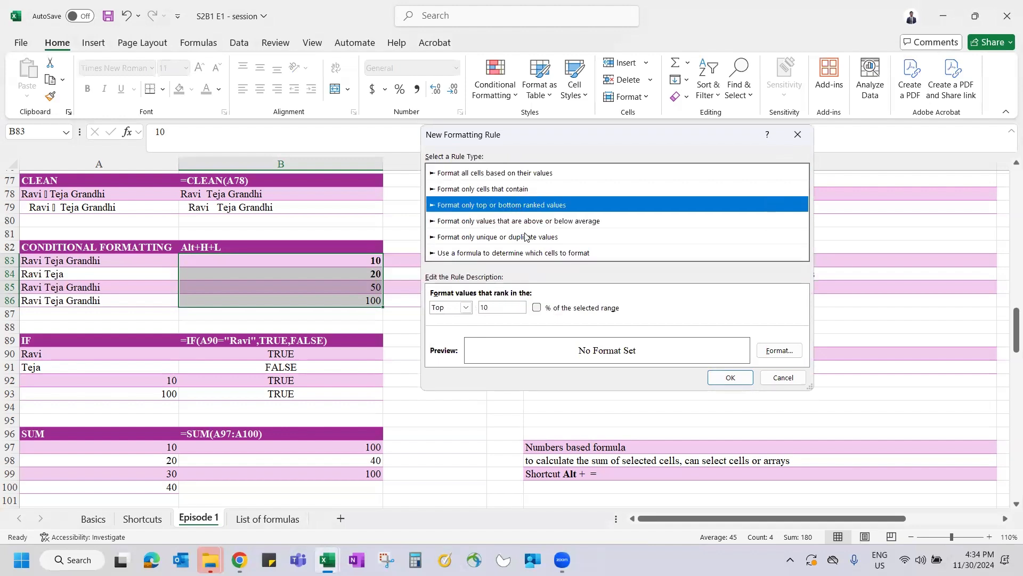
left_click(792, 135)
Step: Examine the Clear Rules choices for the selected cells and the entire sheet
left_click(495, 80)
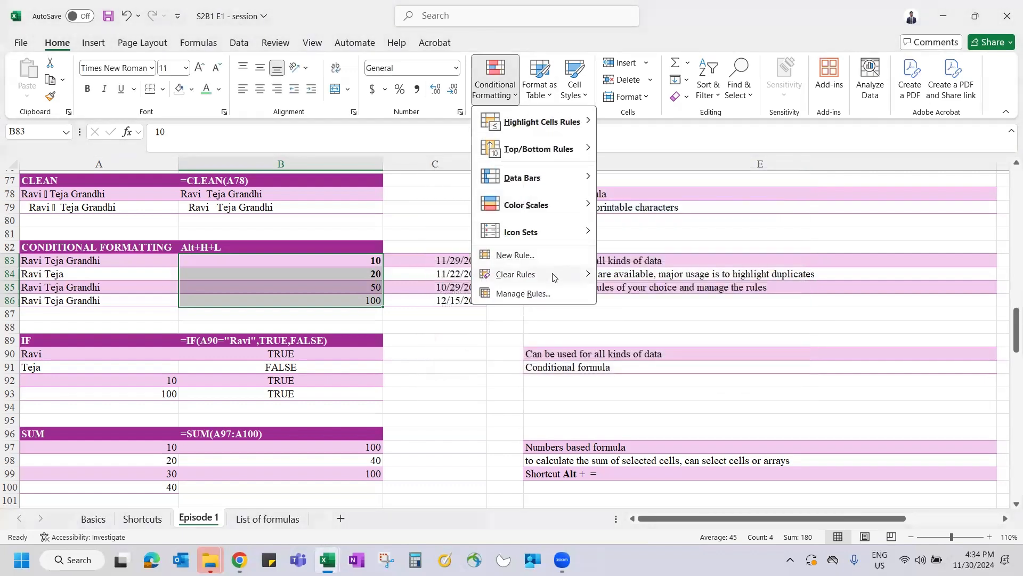
mouse_move(555, 276)
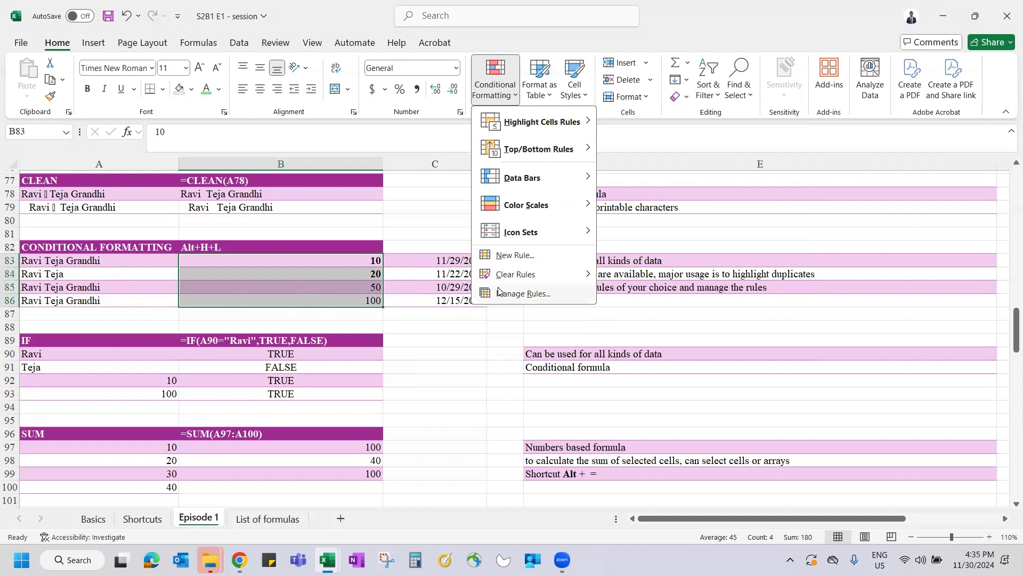
mouse_move(510, 278)
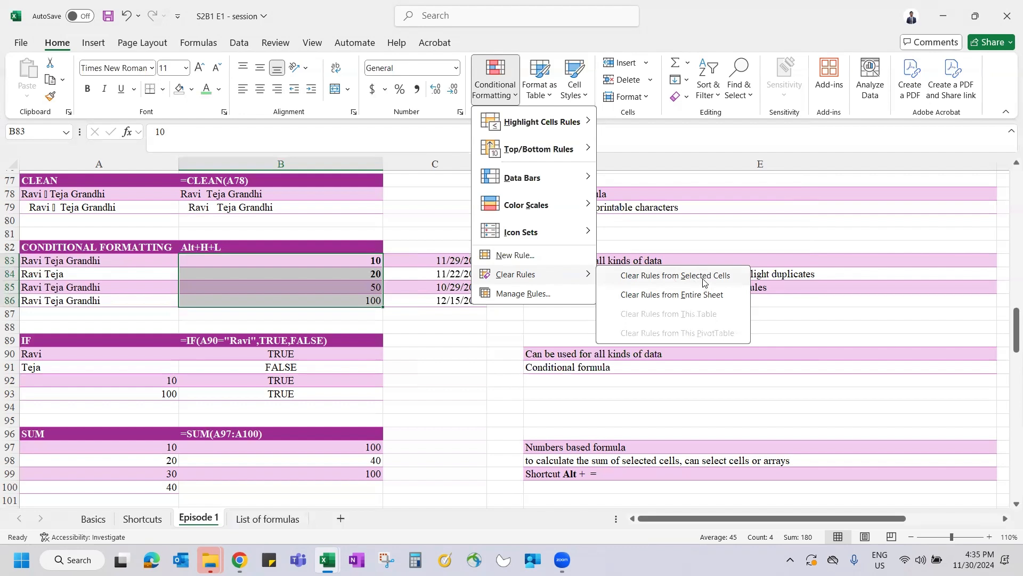
mouse_move(593, 273)
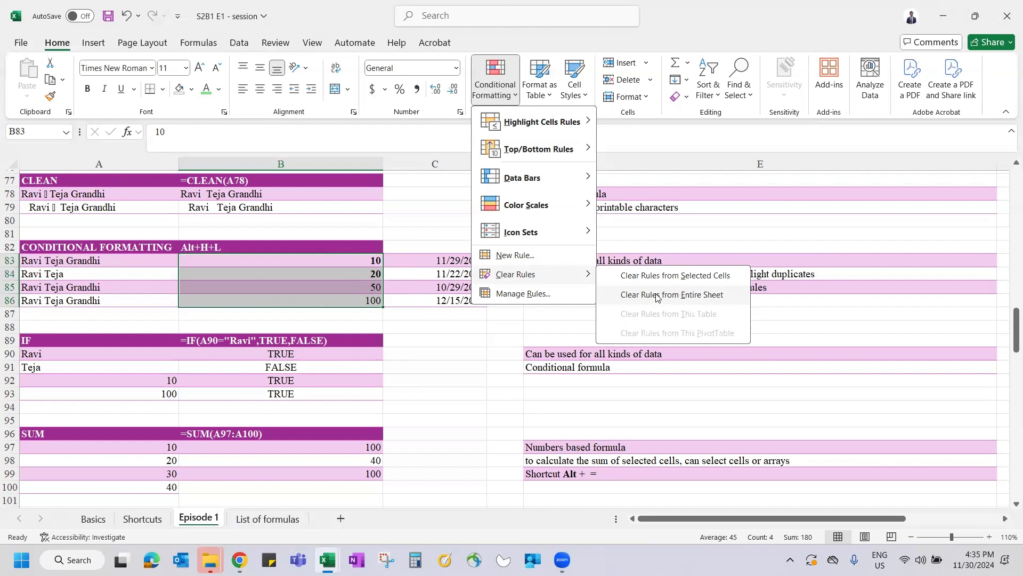
Step: Review the existing conditional formatting rules for this worksheet, the Basics sheet and the current selection in the Rules Manager
left_click(533, 293)
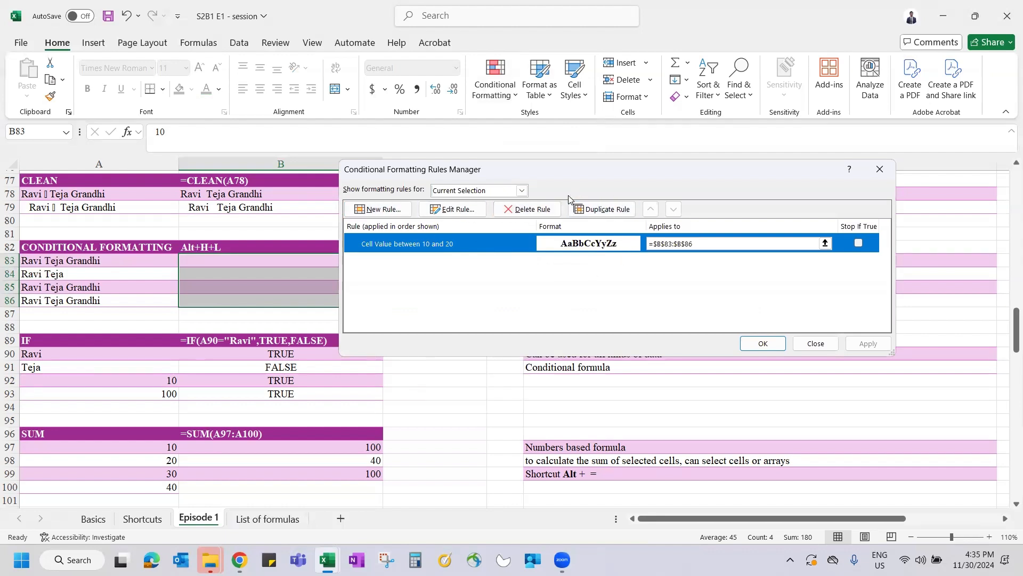
left_click(488, 194)
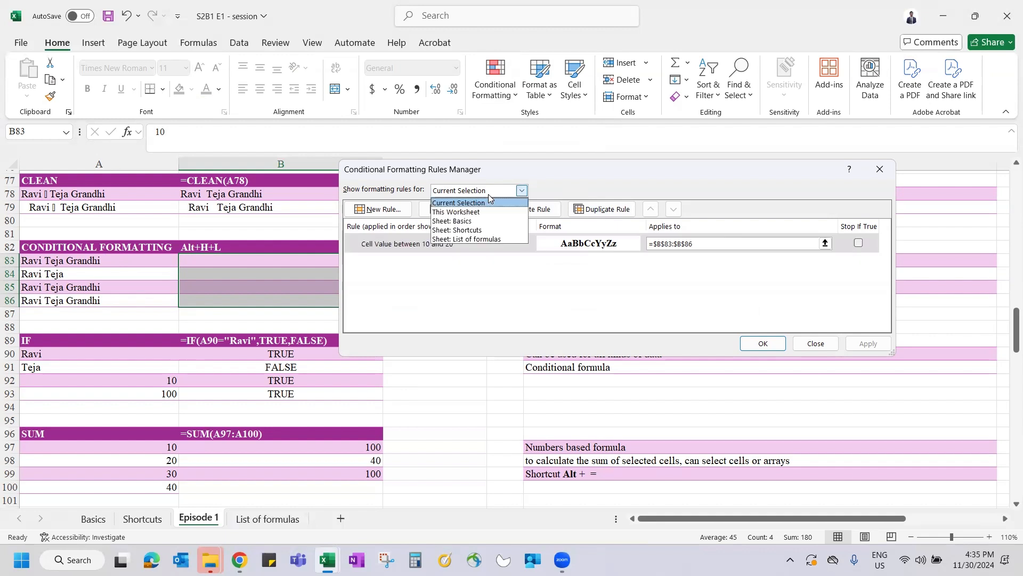
left_click(477, 208)
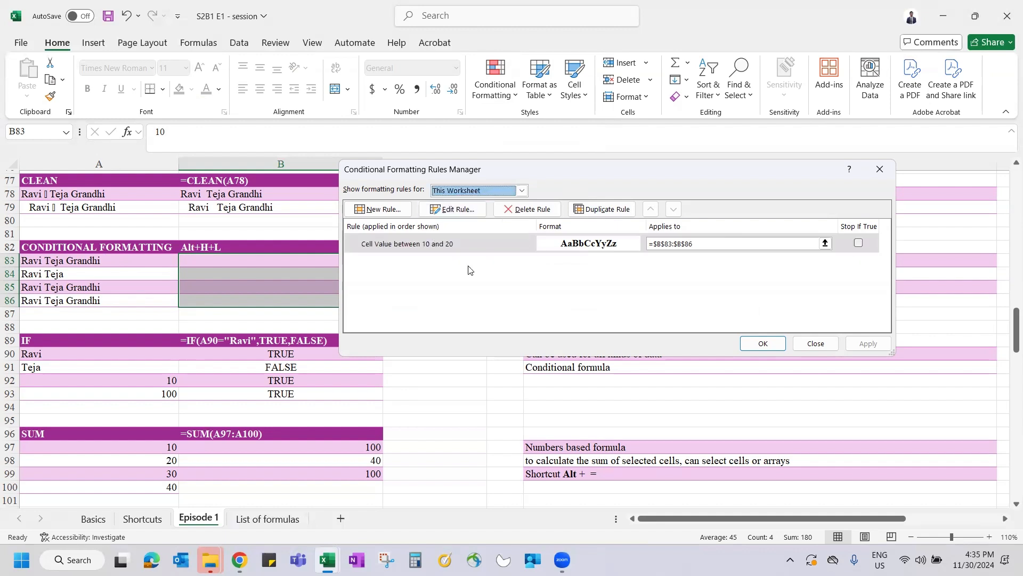
left_click(505, 193)
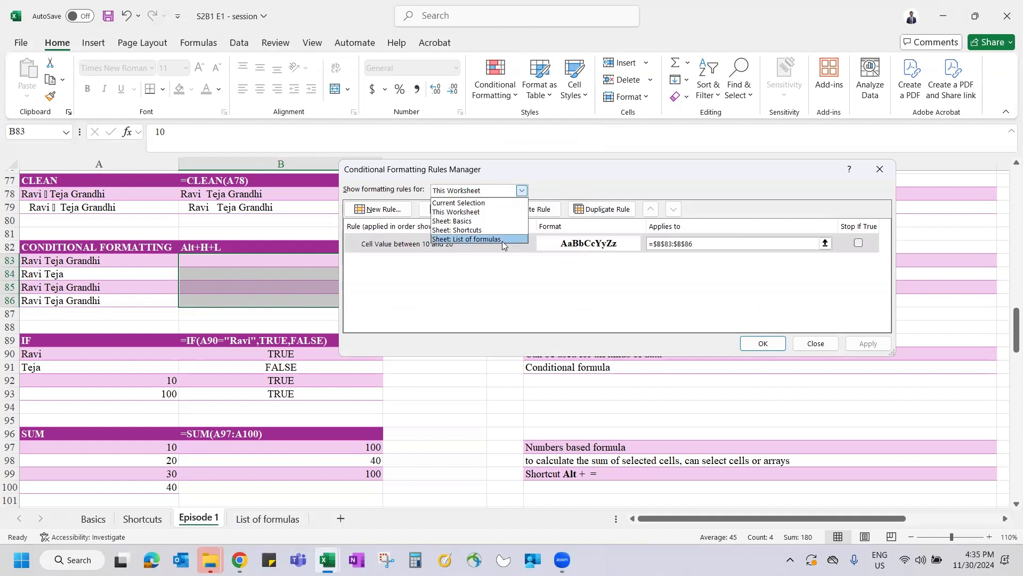
left_click(508, 294)
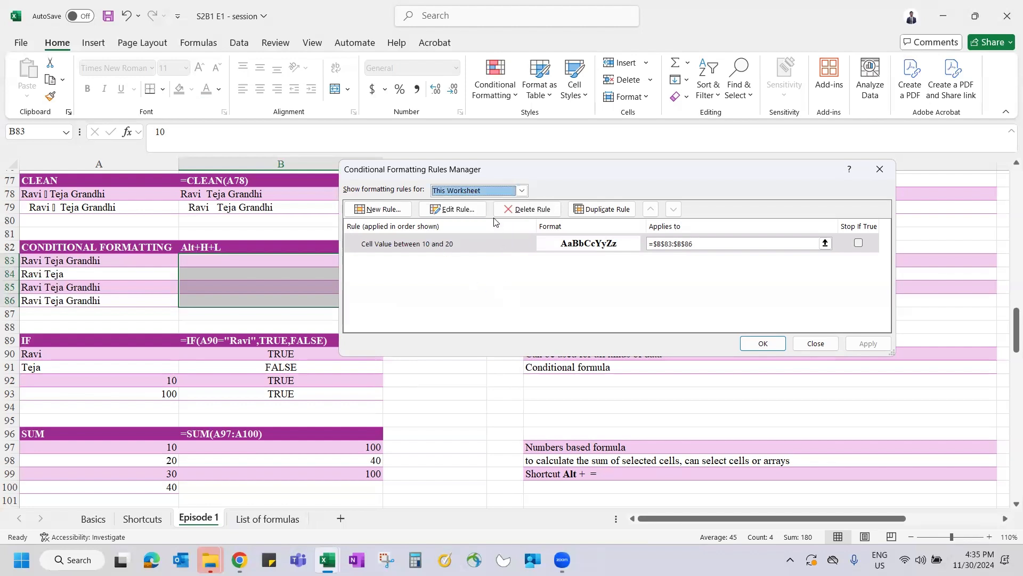
left_click(494, 193)
left_click(468, 221)
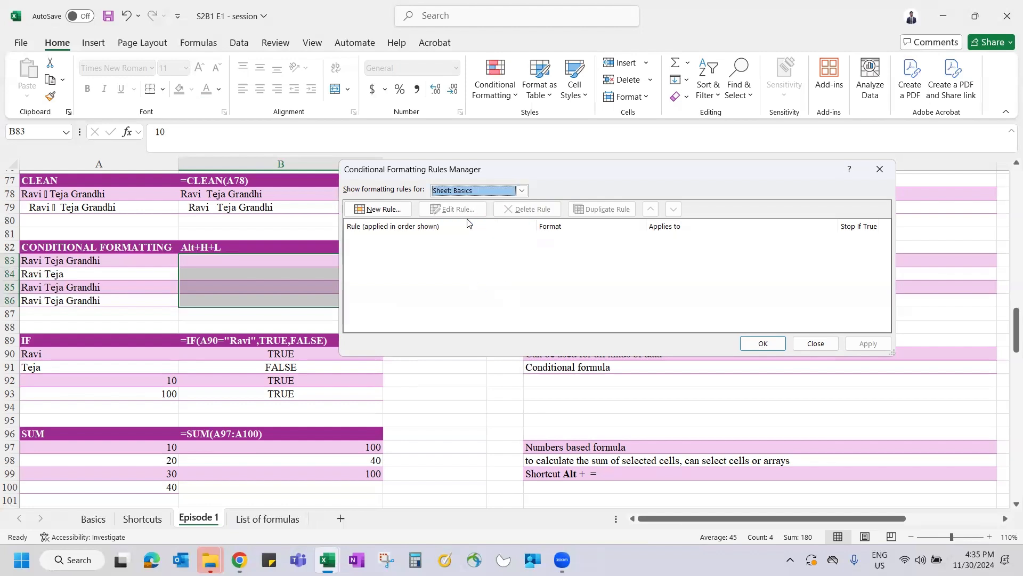
left_click(469, 193)
left_click(465, 212)
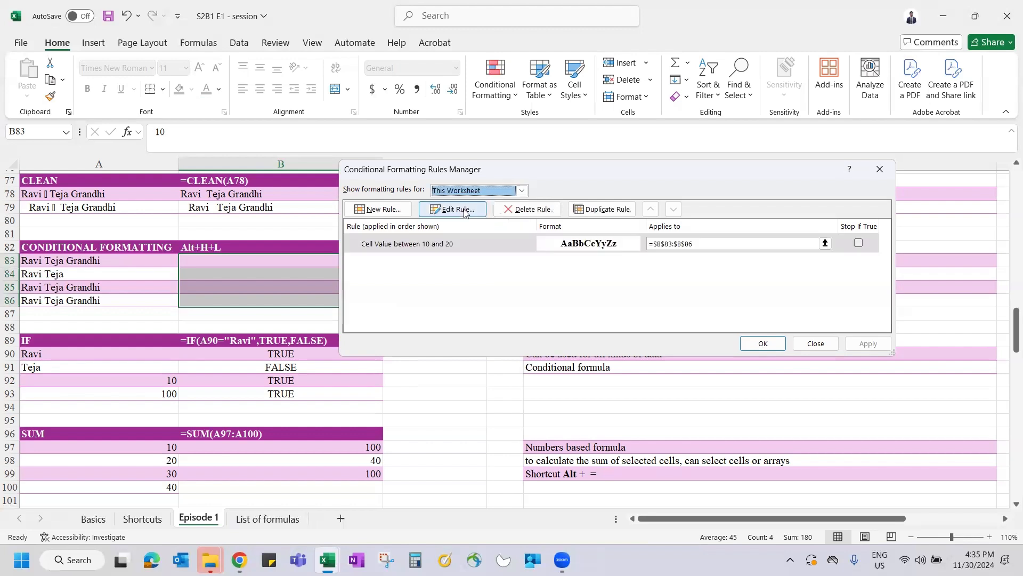
left_click(469, 192)
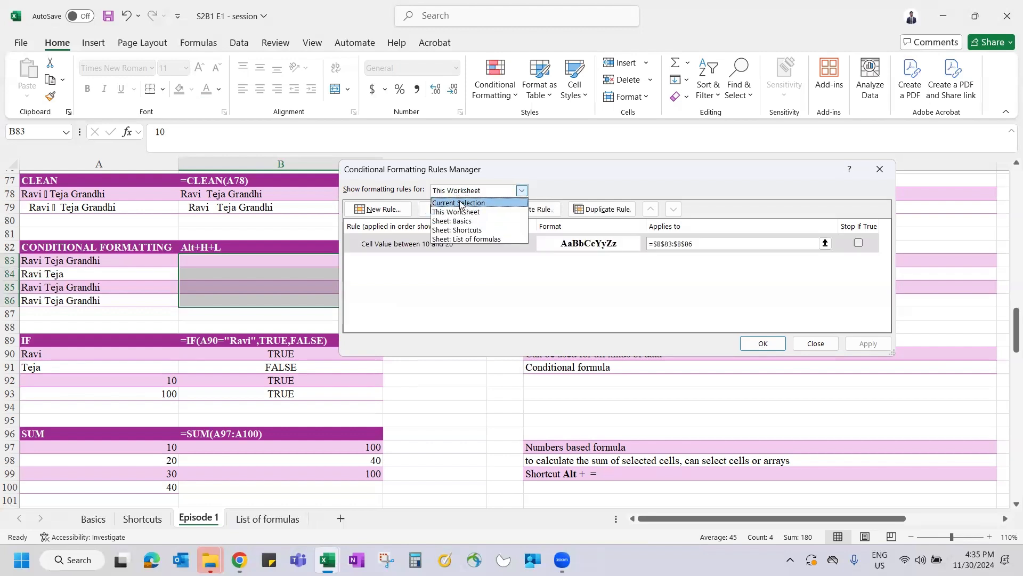
left_click(462, 203)
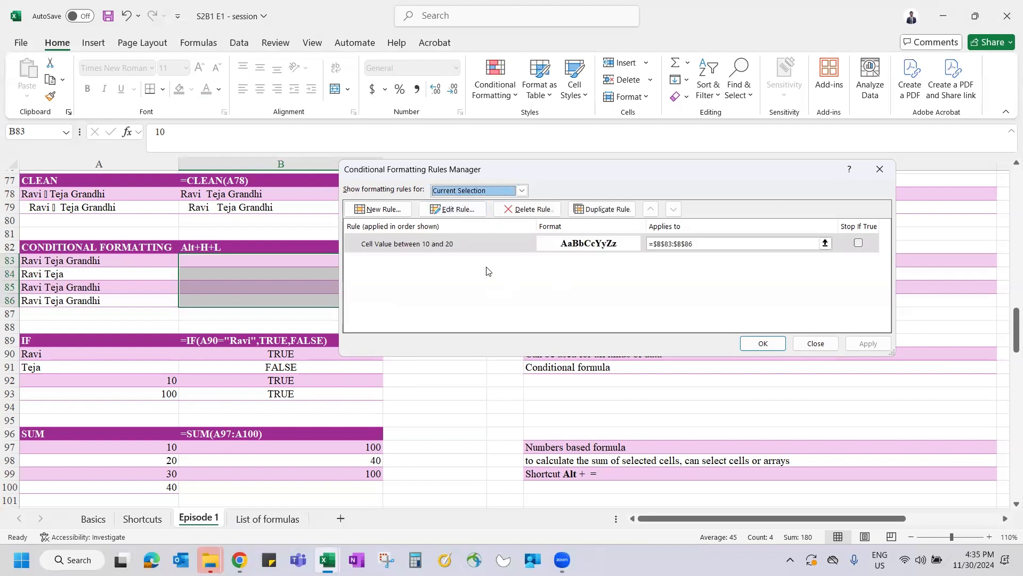
key("Escape")
left_click(507, 86)
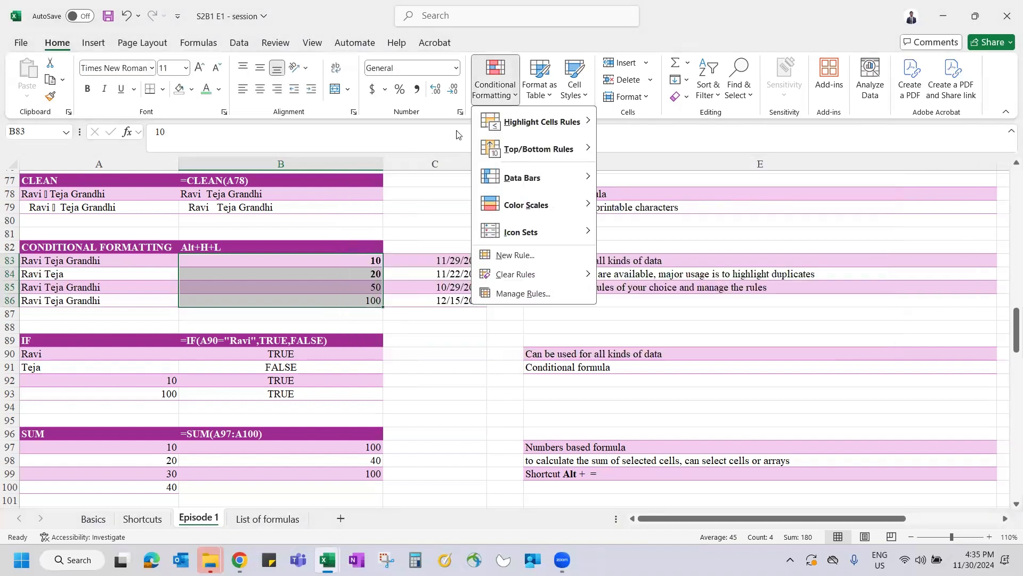
left_click(427, 338)
Step: Examine the IF section starting at row 89, including its sample text entries in A90:A91
scroll(427, 338, "down", 2)
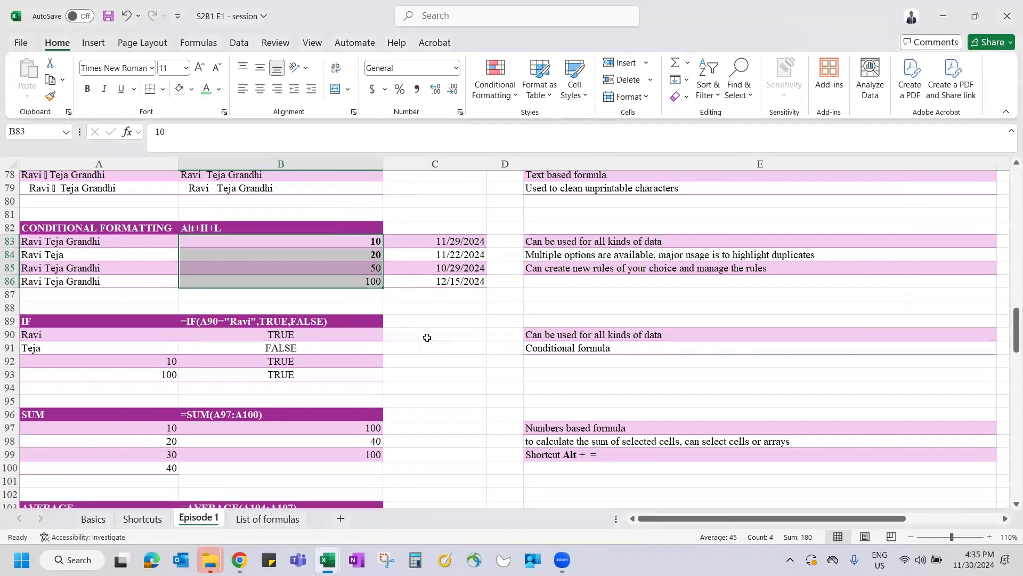
scroll(427, 337, "down", 2)
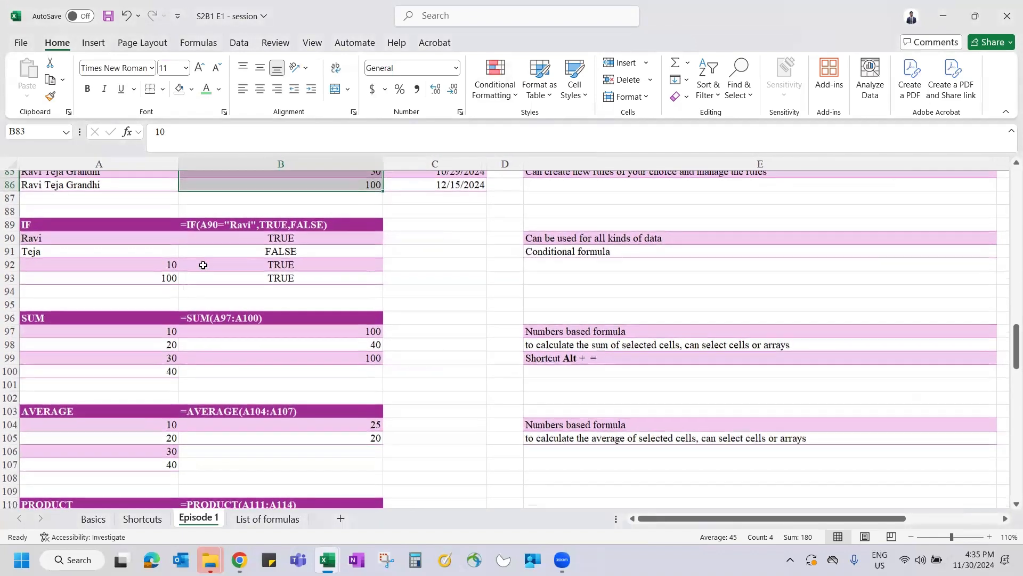
left_click(146, 235)
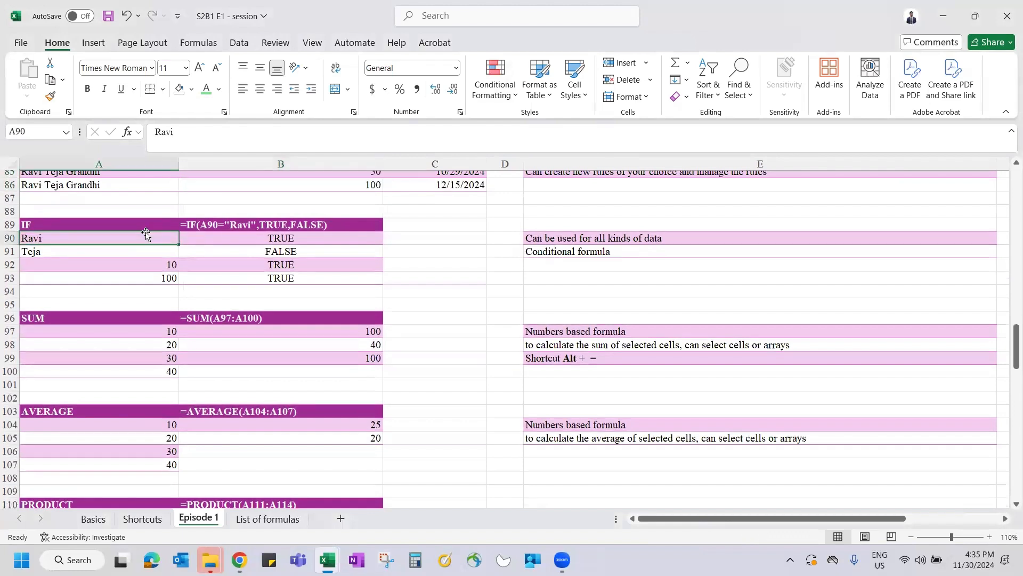
scroll(146, 234, "down", 1)
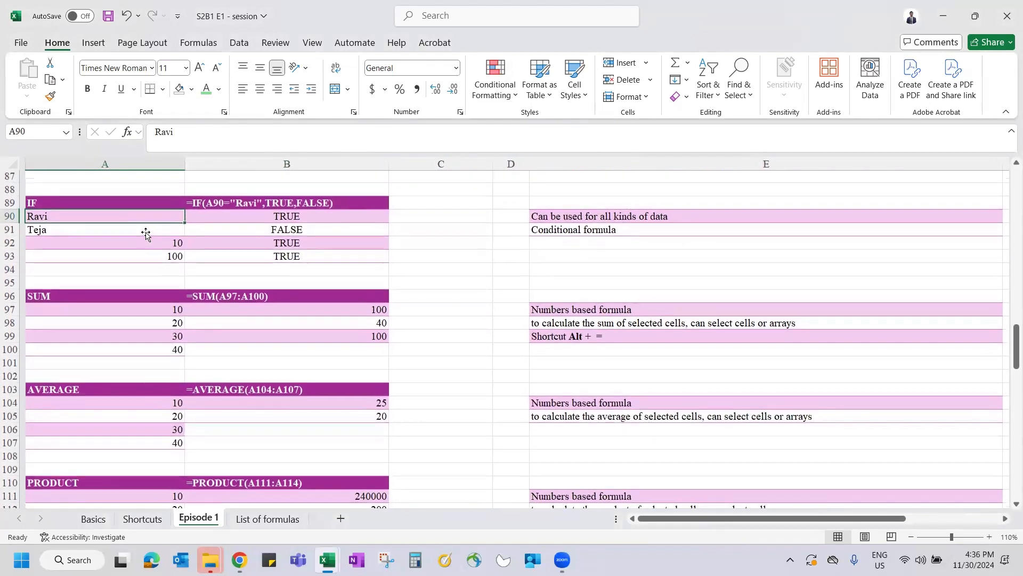
left_click(92, 204)
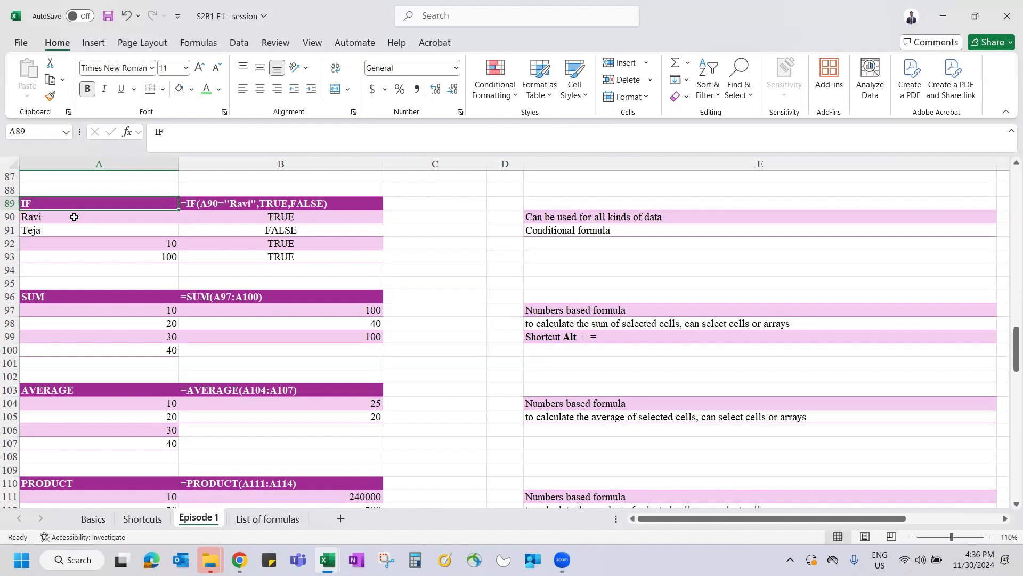
left_click(90, 219)
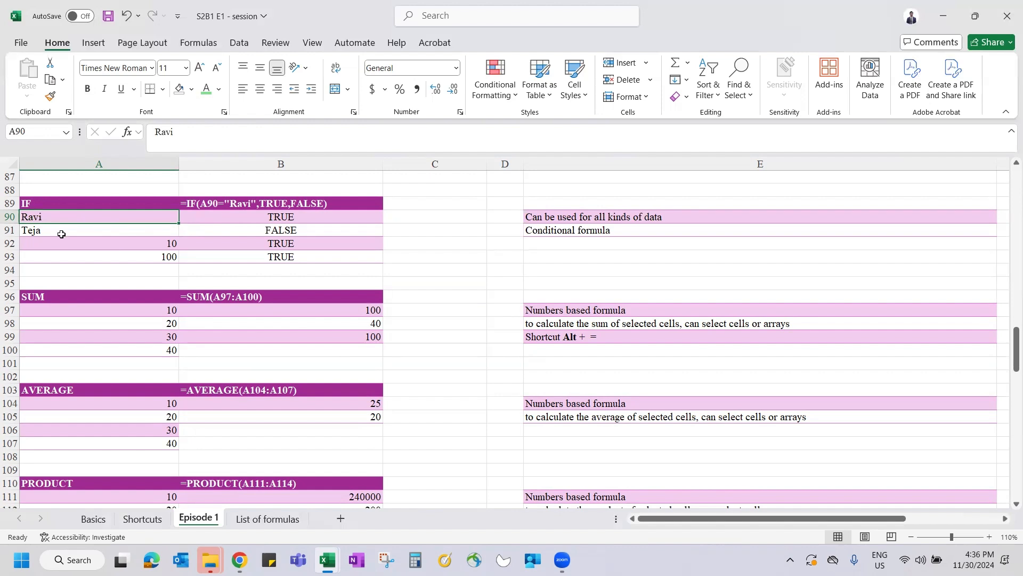
left_click_drag(62, 218, 61, 235)
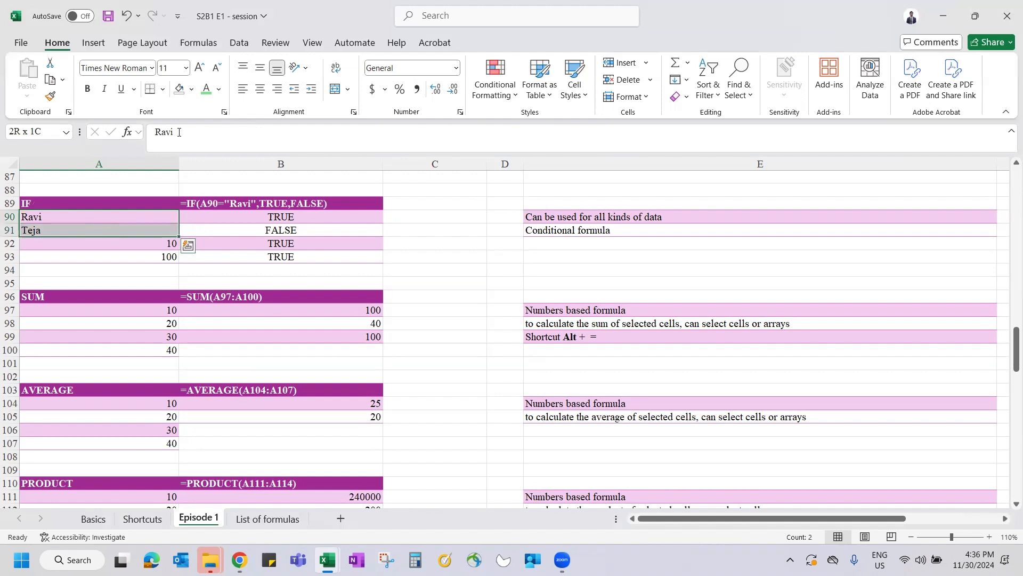
Step: Enter an IF formula in B90 that tests A90 against the capitalised first name and returns TRUE or otherwise FALSE
left_click(201, 220)
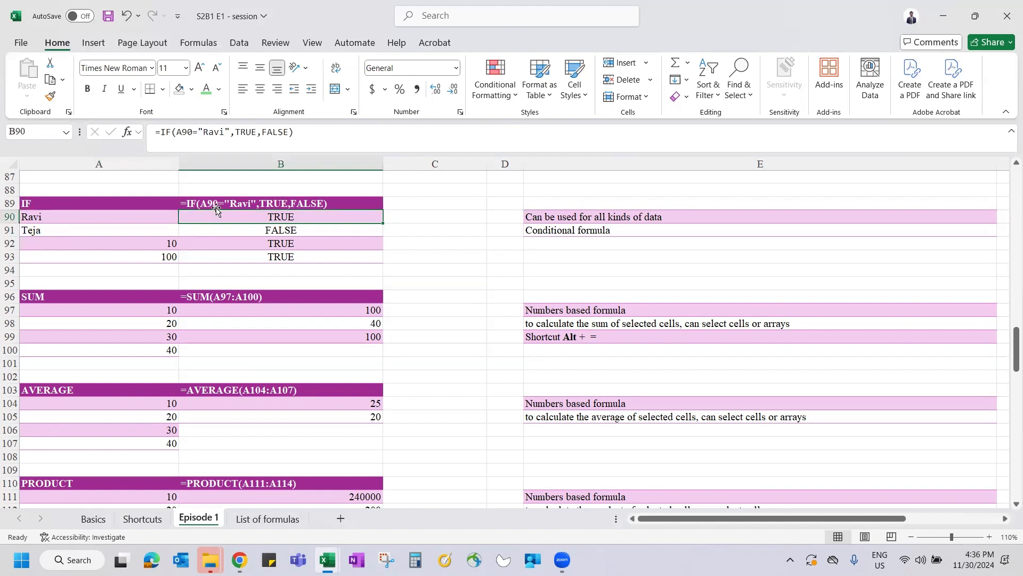
type("=IF(")
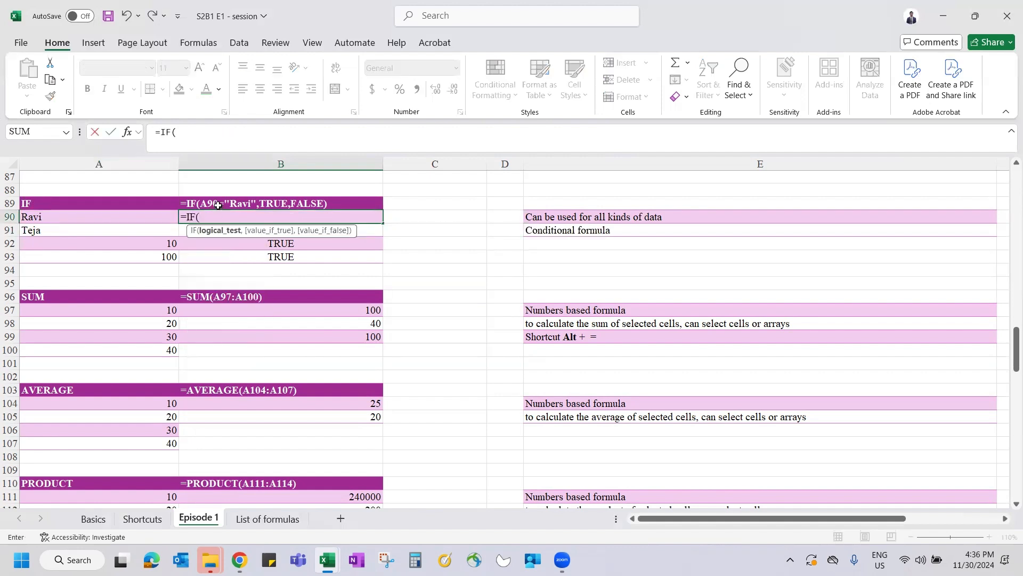
left_click(80, 214)
type("=\"")
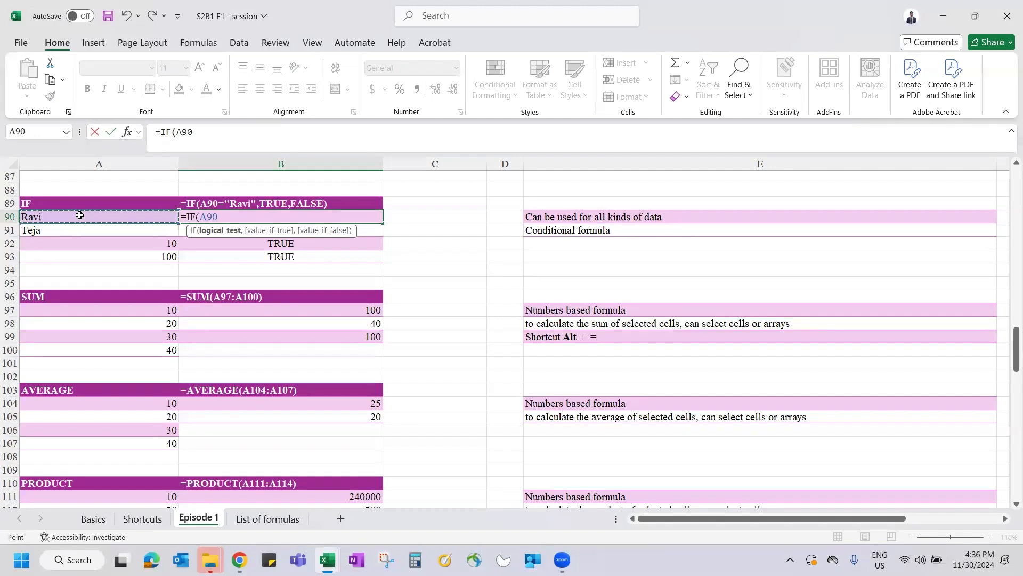
type("RAVI\",")
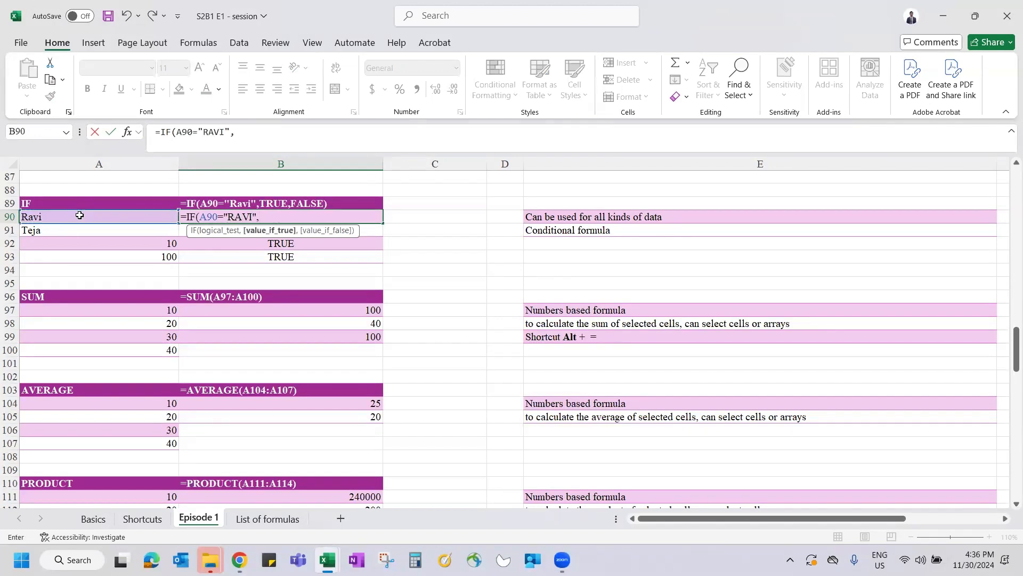
type("True")
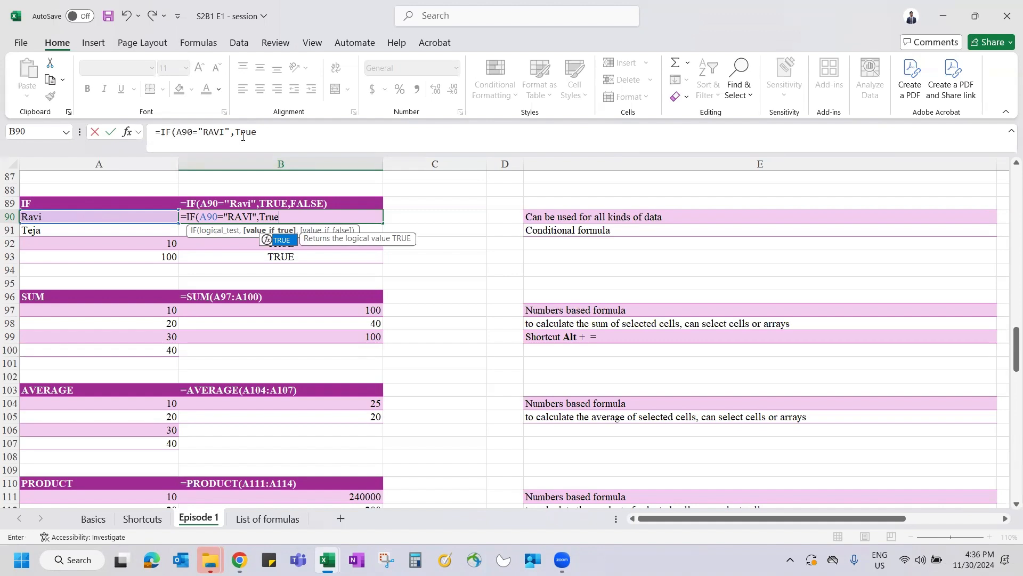
type(",Fa")
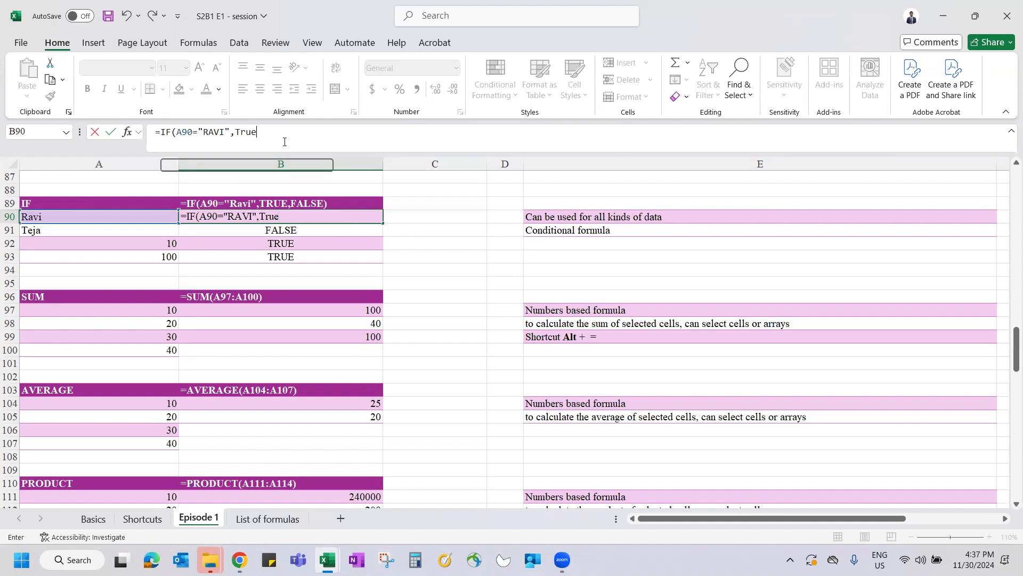
type("lse")
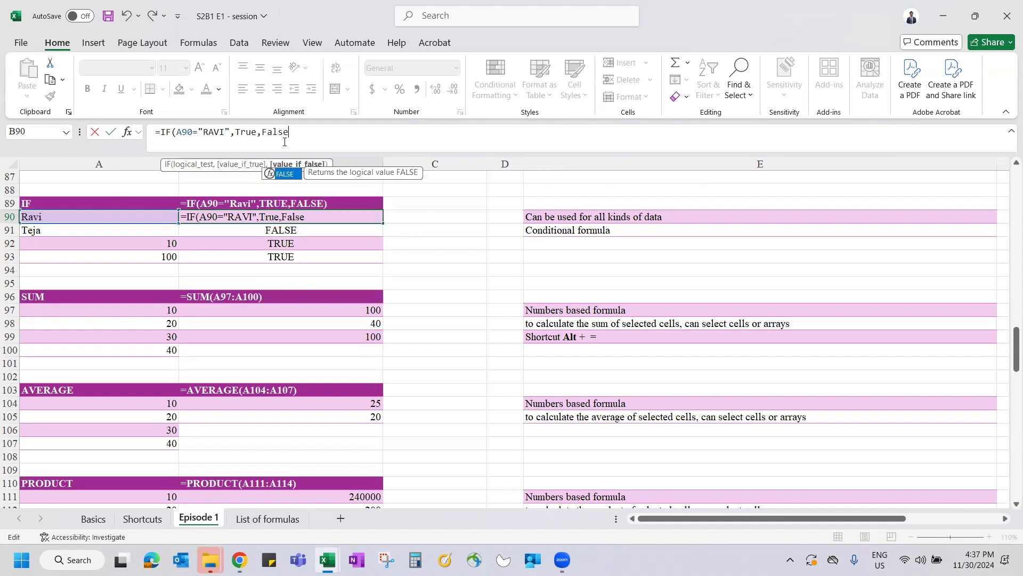
type(")")
key("Return")
key("Up")
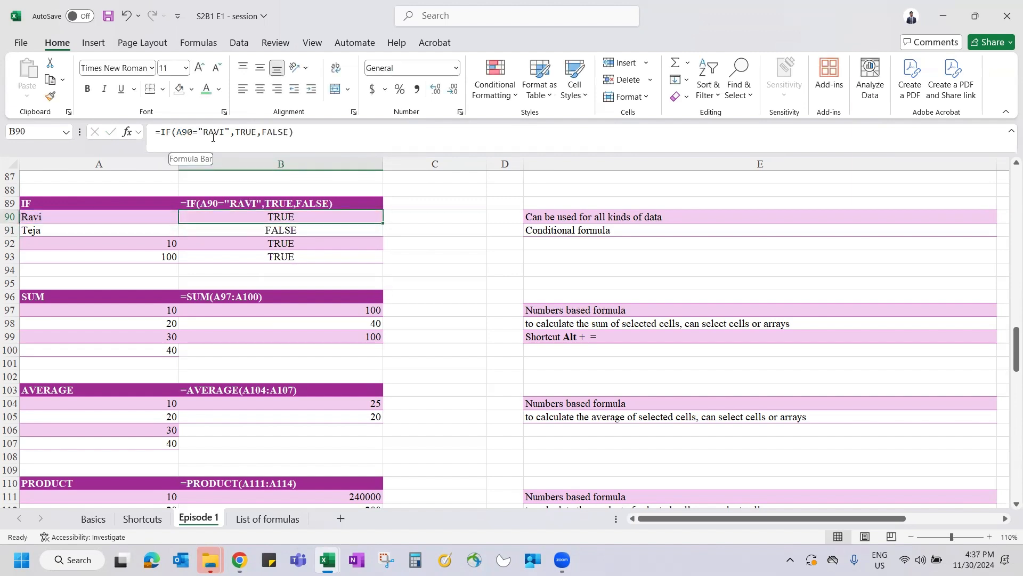
Step: Copy the IF formula from B90 into B91 with Paste Special Formulas and check its cell reference
key("ctrl+c")
key("Down")
key("ctrl+alt+v")
key("f")
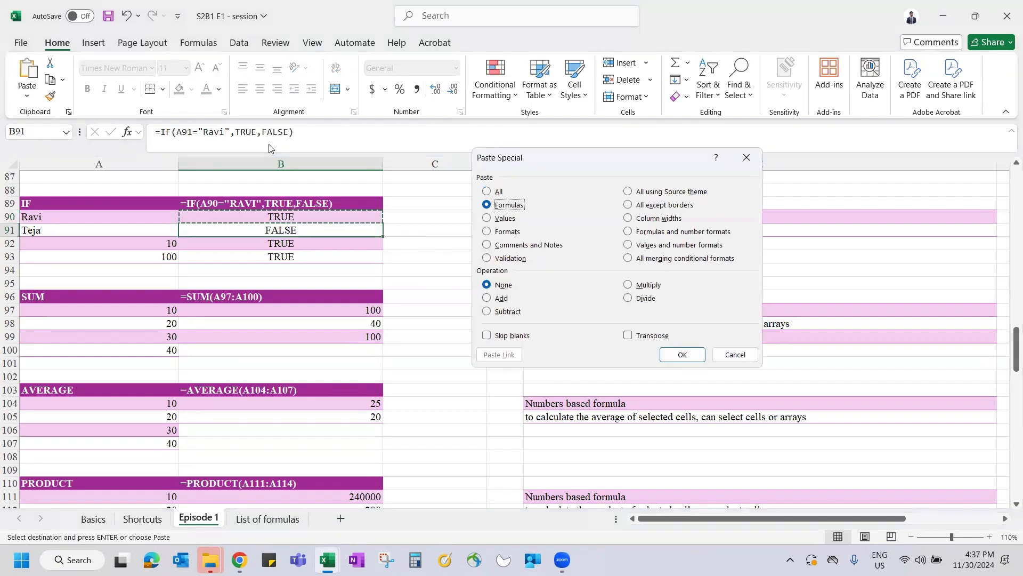
key("Return")
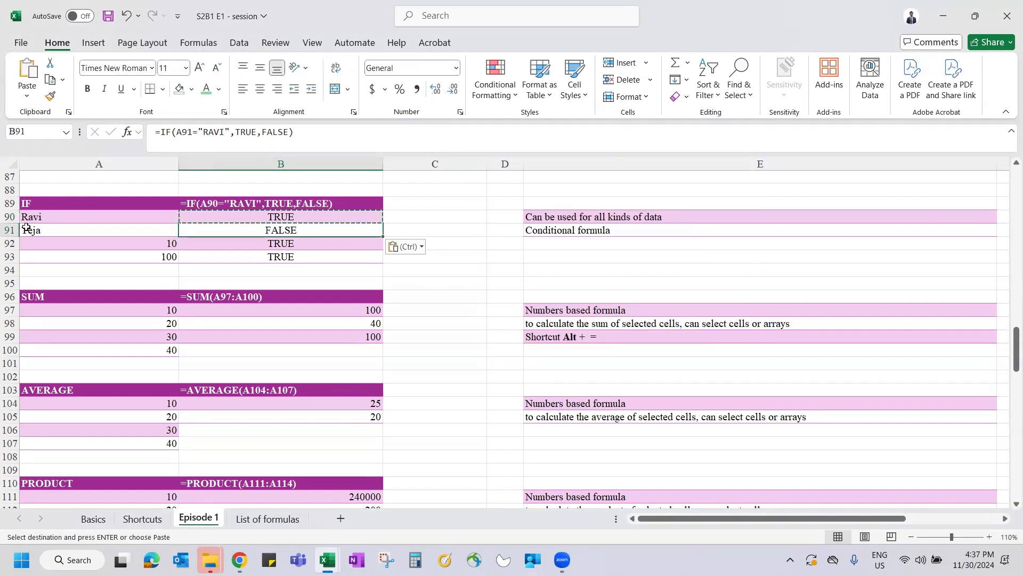
key("F2")
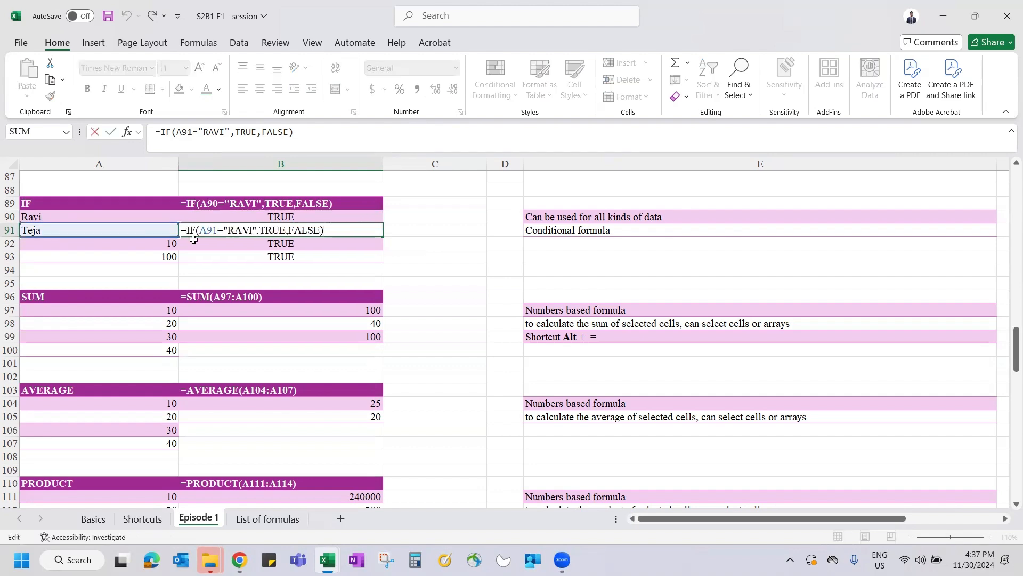
key("Escape")
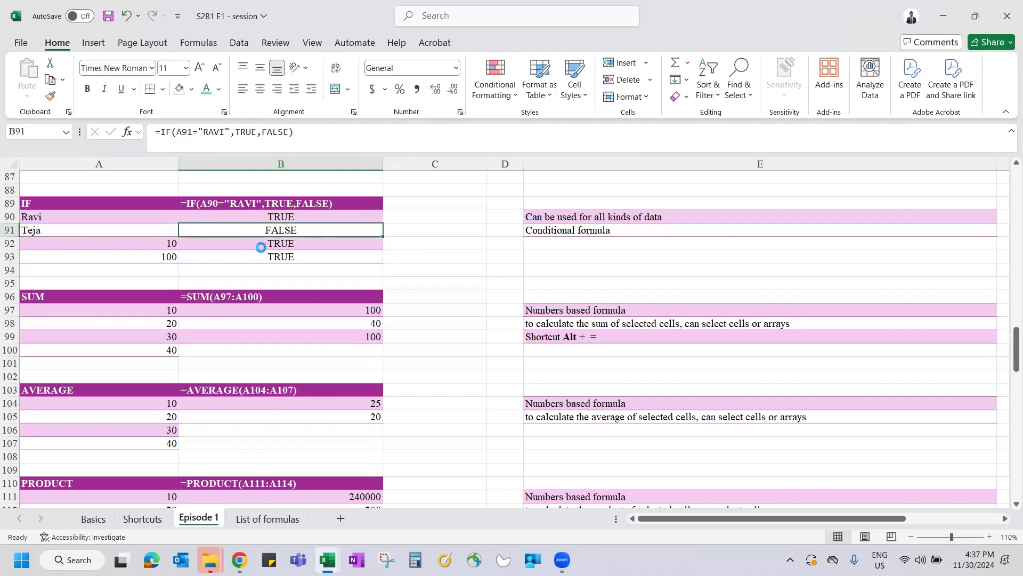
Step: Try pasting only the formula of B91 into B92, and undo the paste
key("ctrl+c")
left_click(261, 248)
key("ctrl+alt+v")
key("f")
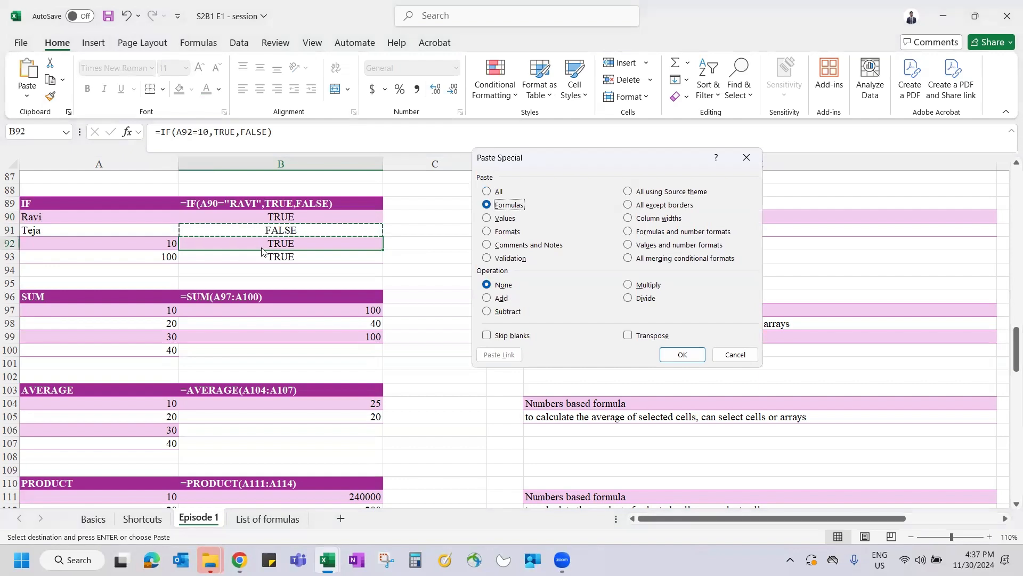
key("Return")
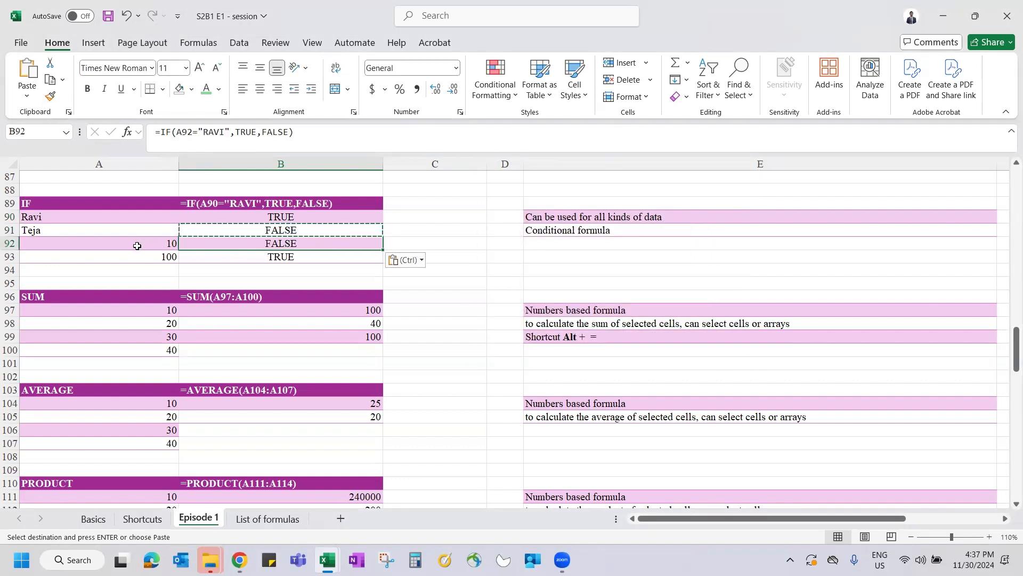
key("ctrl+z")
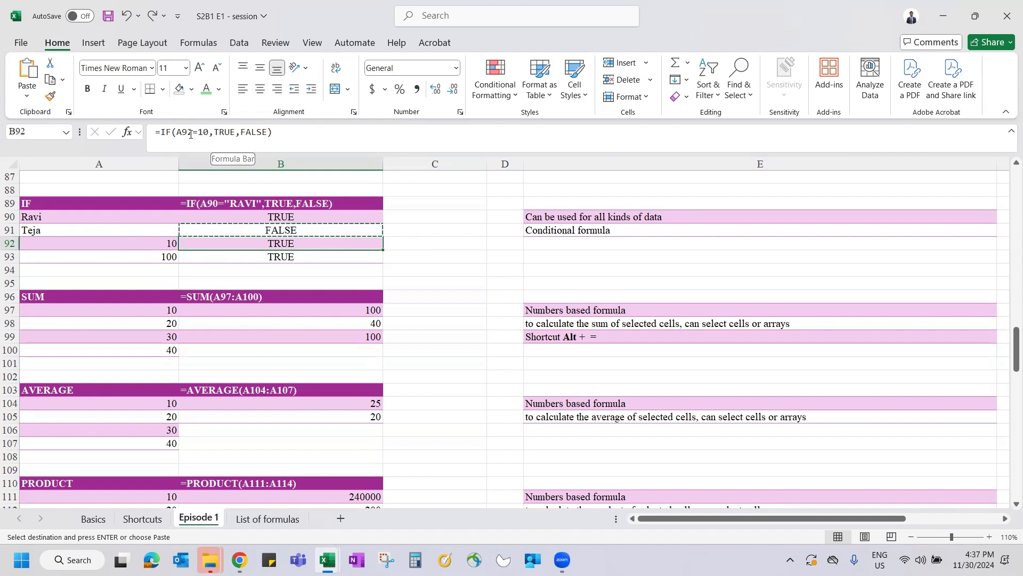
Step: Review the IF formula in B93, the IF heading in A89 and the text-comparison formula in B90
left_click(269, 256)
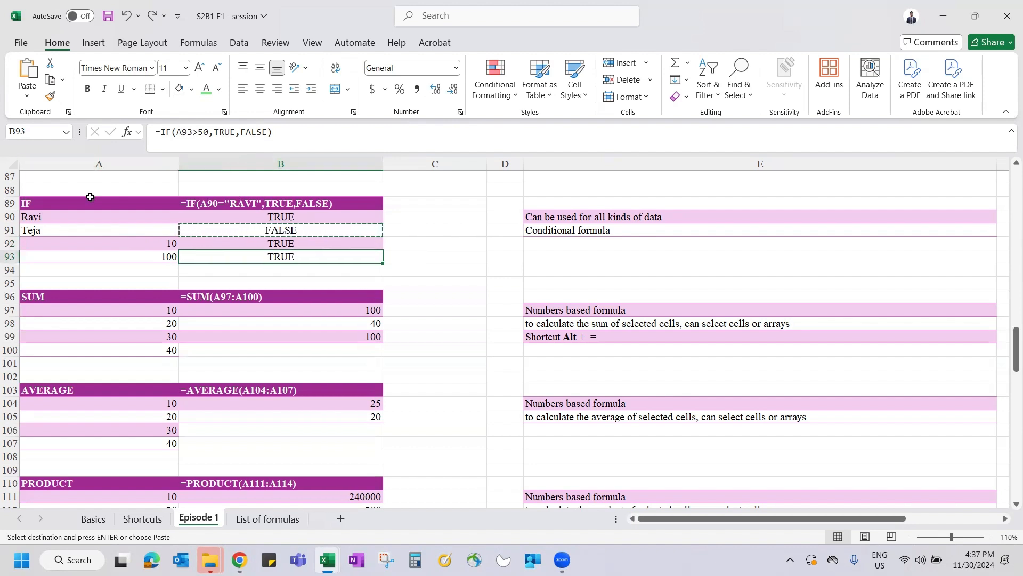
left_click(39, 201)
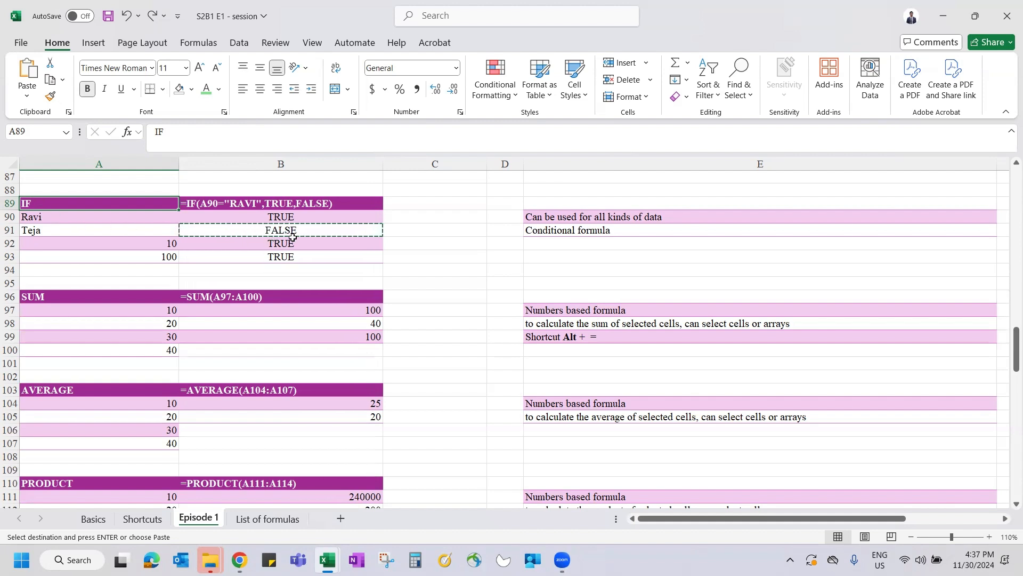
left_click(256, 218)
key("Escape")
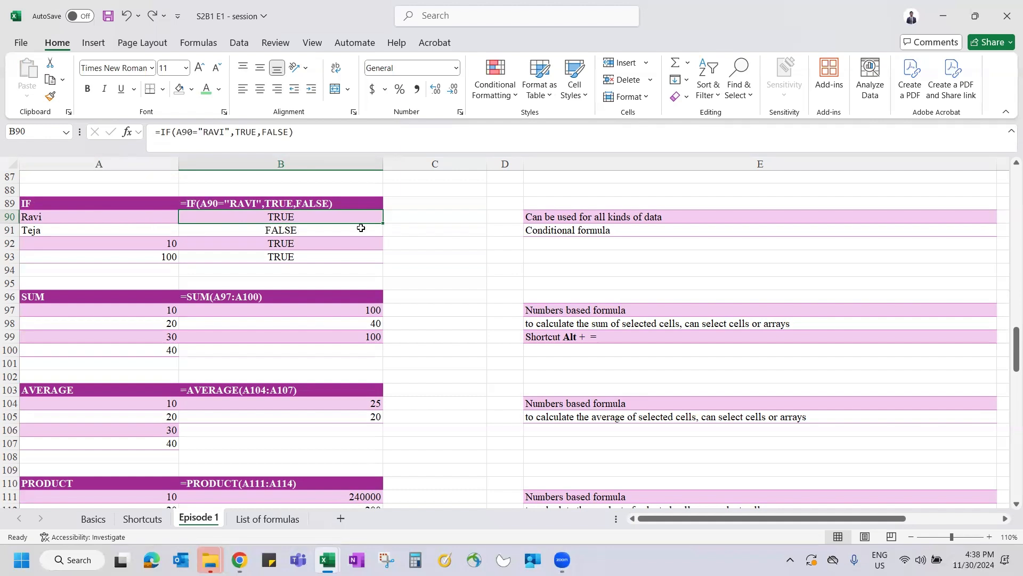
left_click(434, 220)
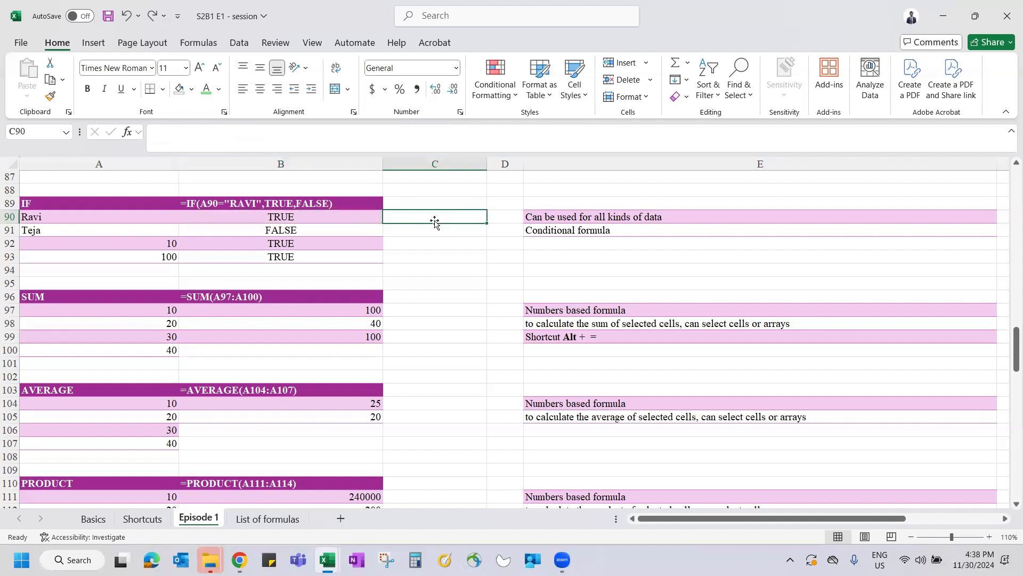
type("=IF(")
key("Left")
key("Left")
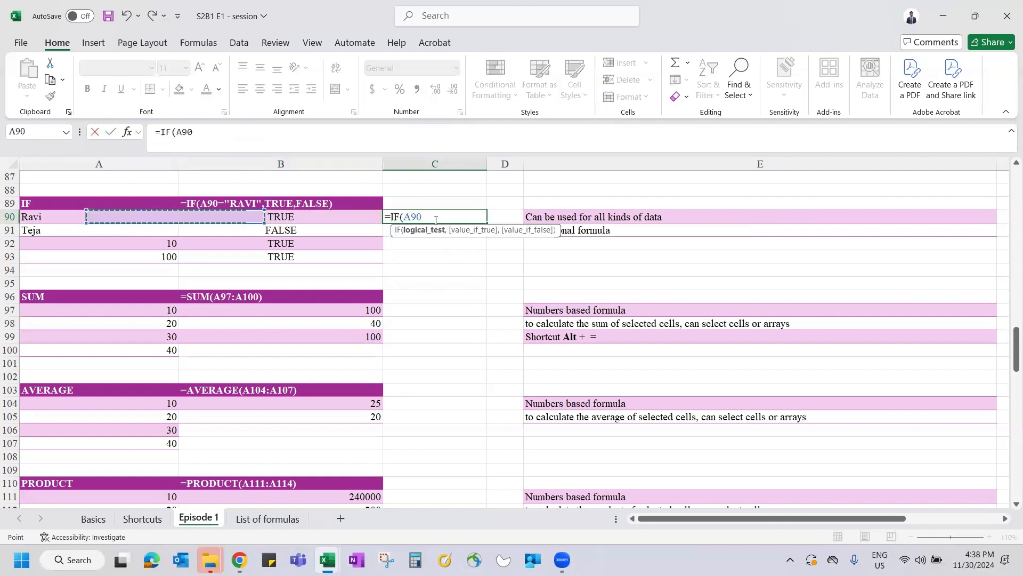
type("=\"")
key("Escape")
Step: Begin an IF formula in C92 that returns "0-30" when A92 is less than 30
key("Down")
key("Down")
key("Down")
key("Up")
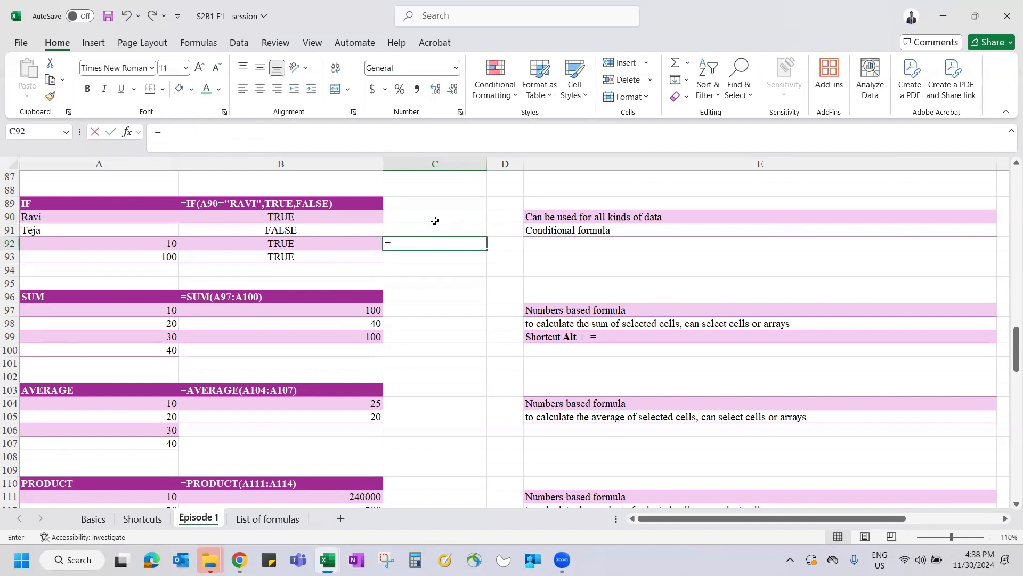
type("=IF(")
left_click(154, 247)
type("<30,")
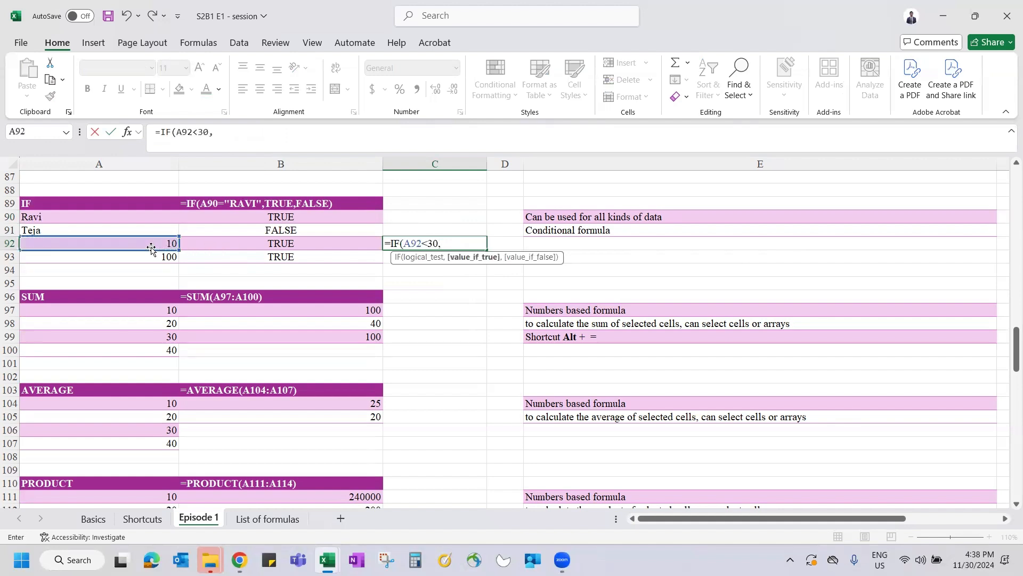
type("\"0-30\",")
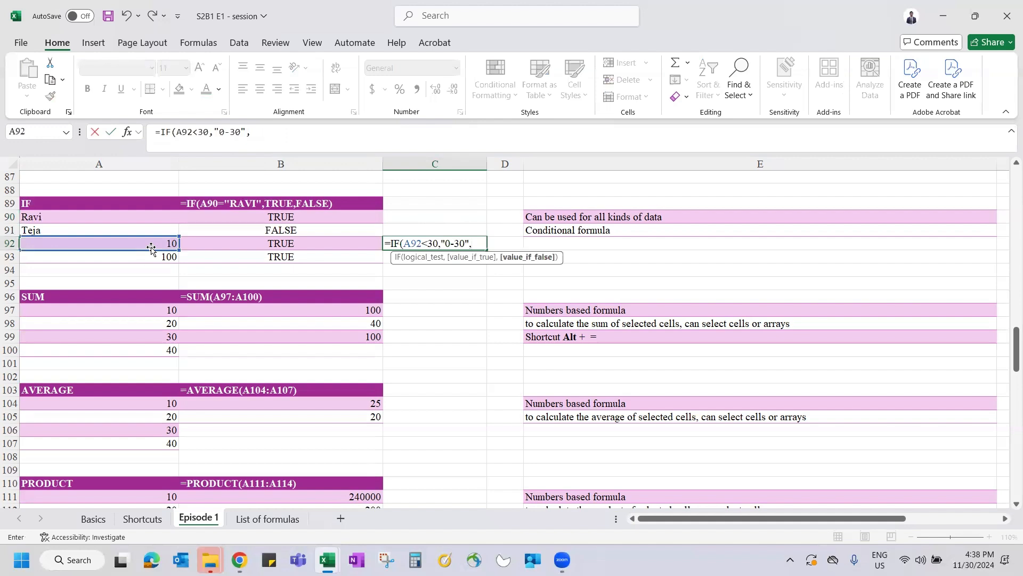
Step: Nest a second IF in the C92 formula that gives "31-60" when A92 is less than 60
type("IF(")
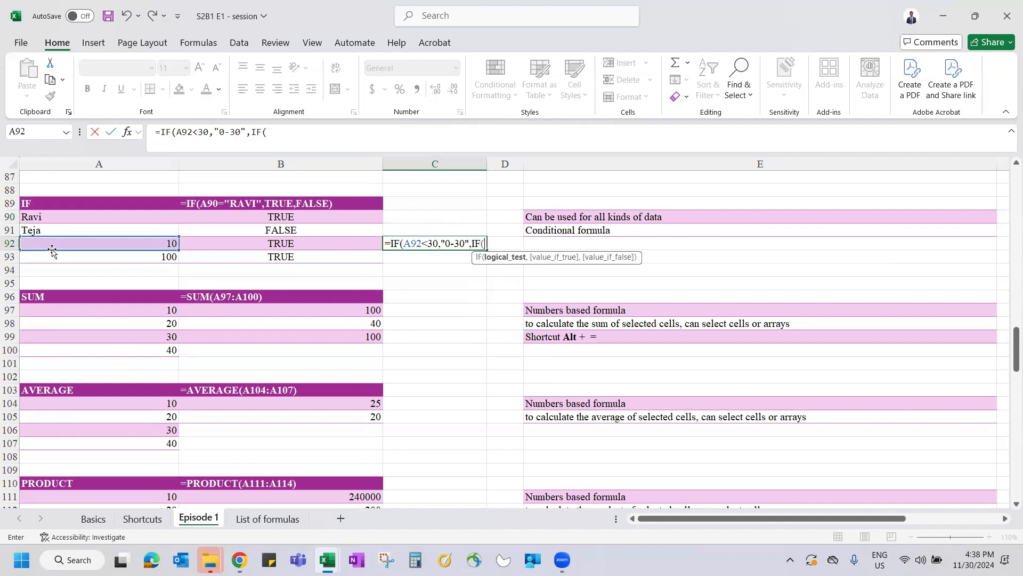
left_click(96, 244)
type("<")
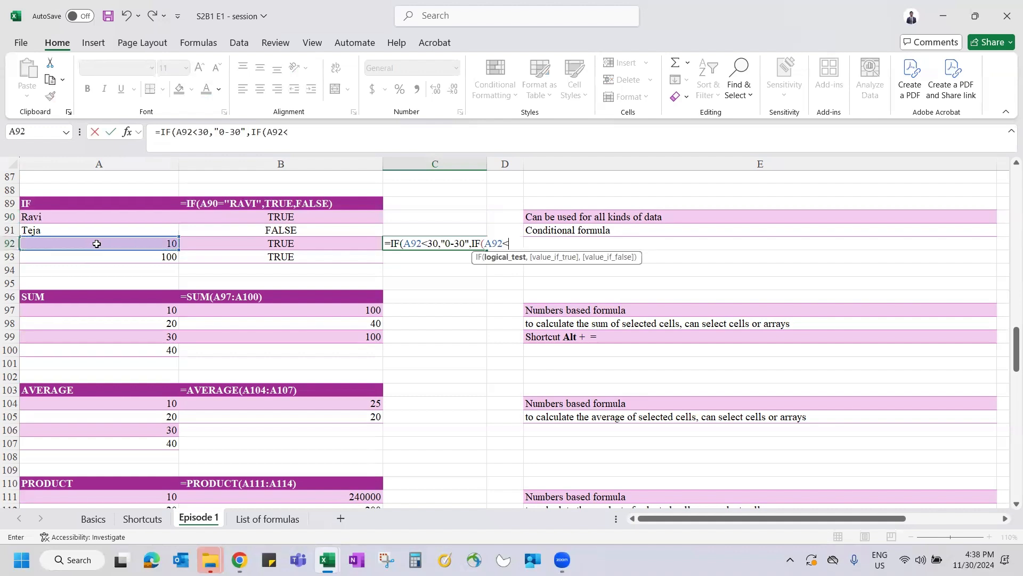
type("60,\"31-60")
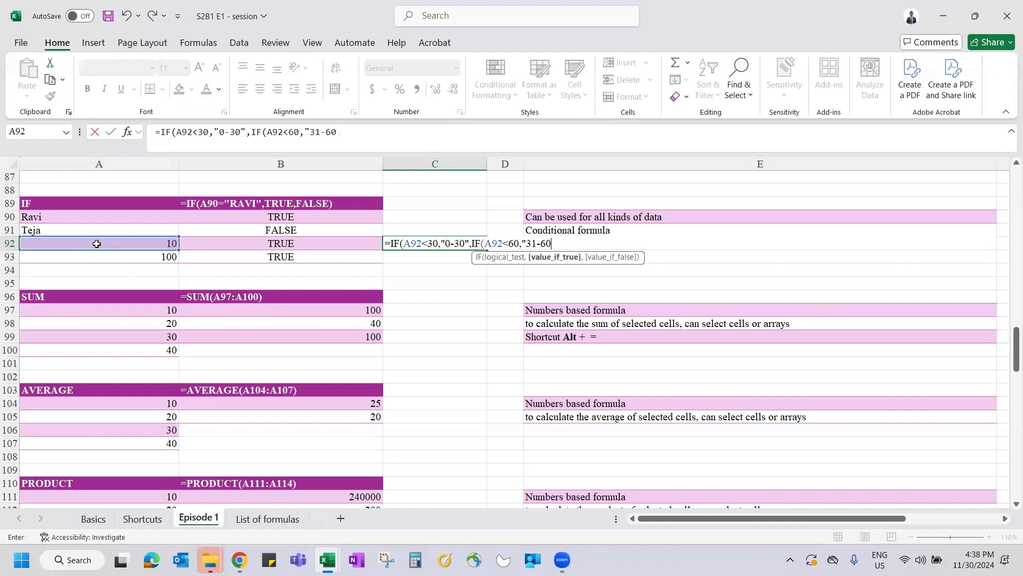
Step: Nest a third IF in C92 that returns "61-90" when A92 is less than 90, and enter the completed formula
type(",IF(")
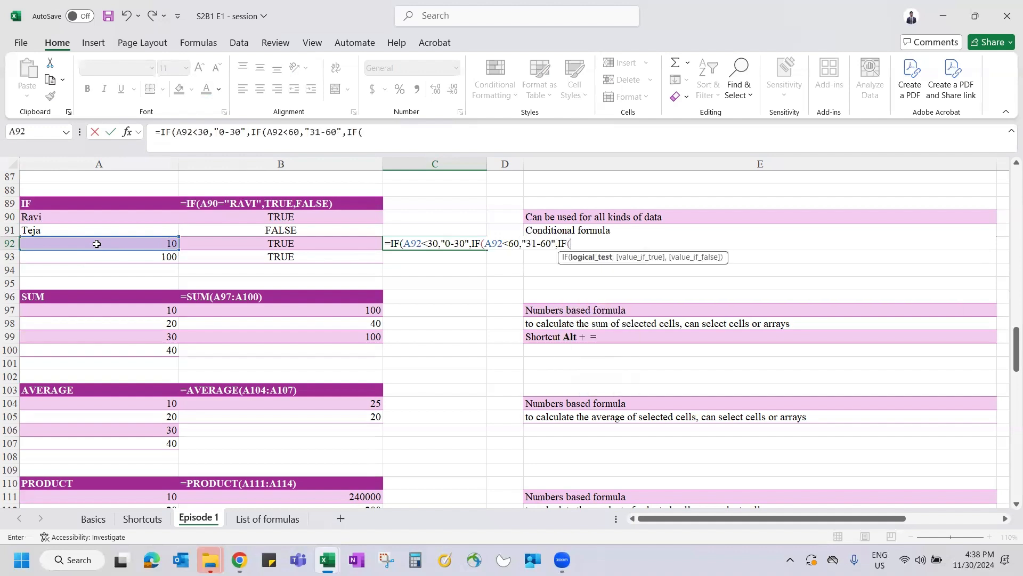
left_click(77, 243)
type("<90")
key("BackSpace")
type(",")
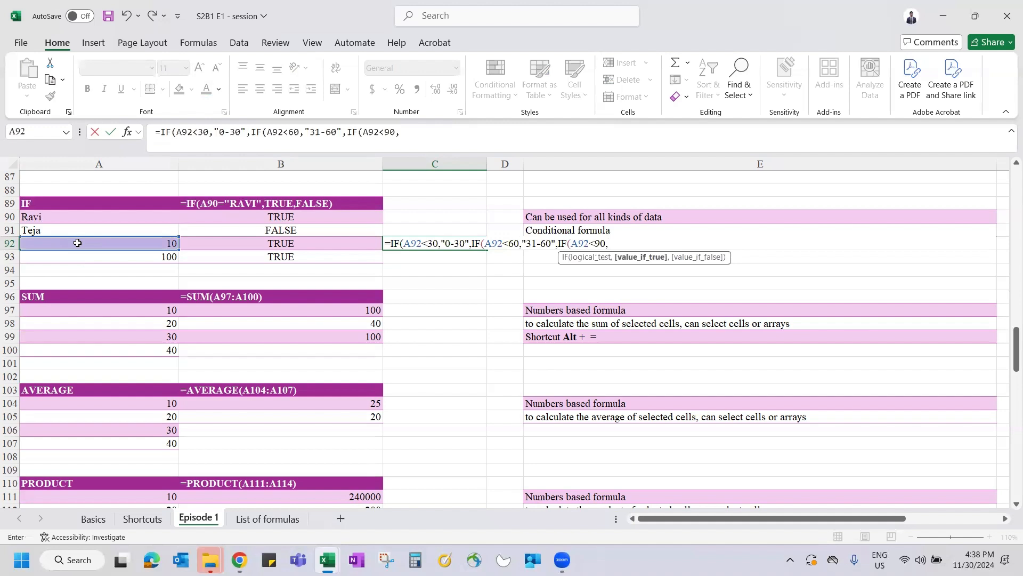
type("\"61-90\")")
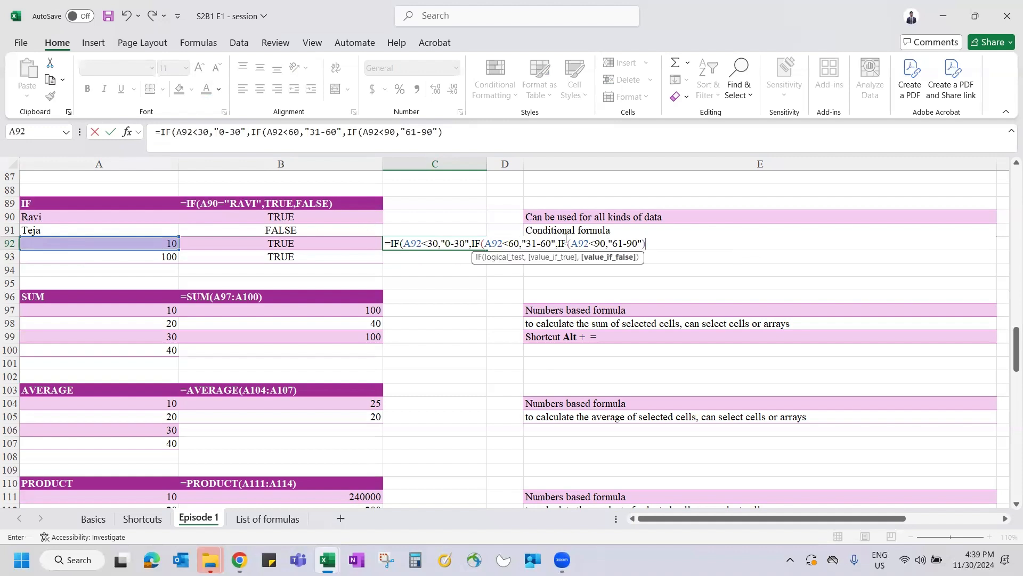
type(")")
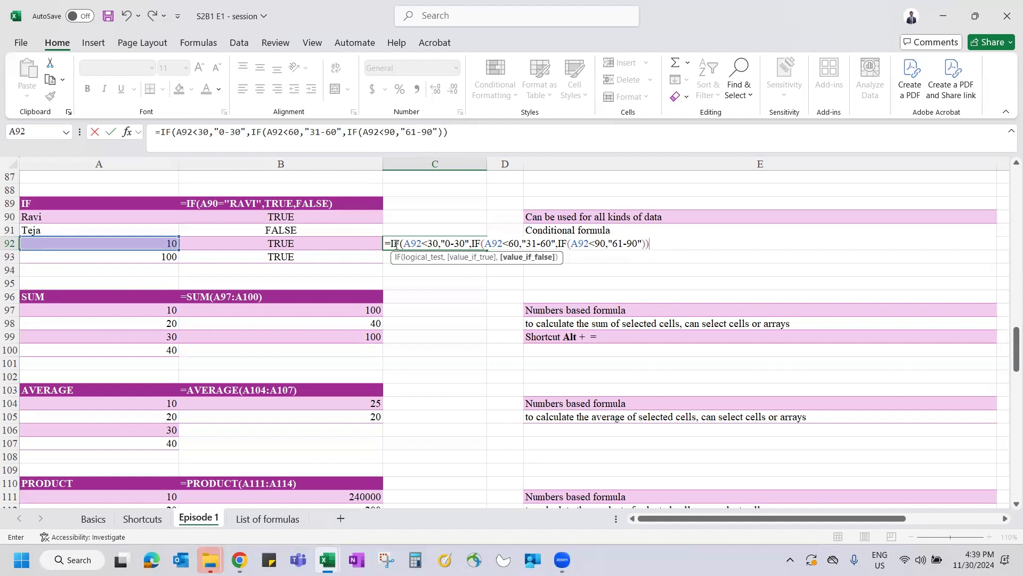
type(")")
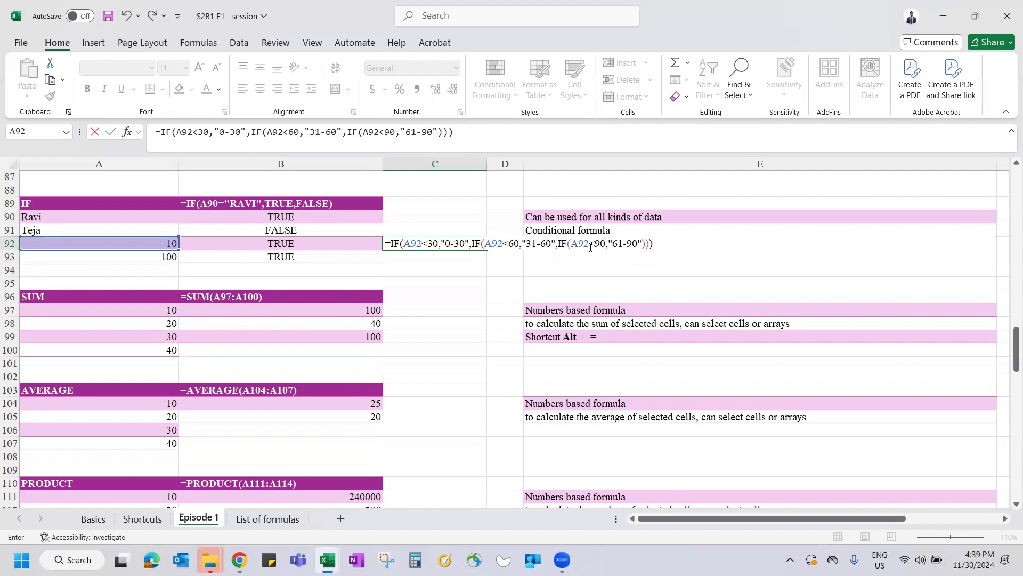
key("Return")
key("Up")
key("Down")
key("Up")
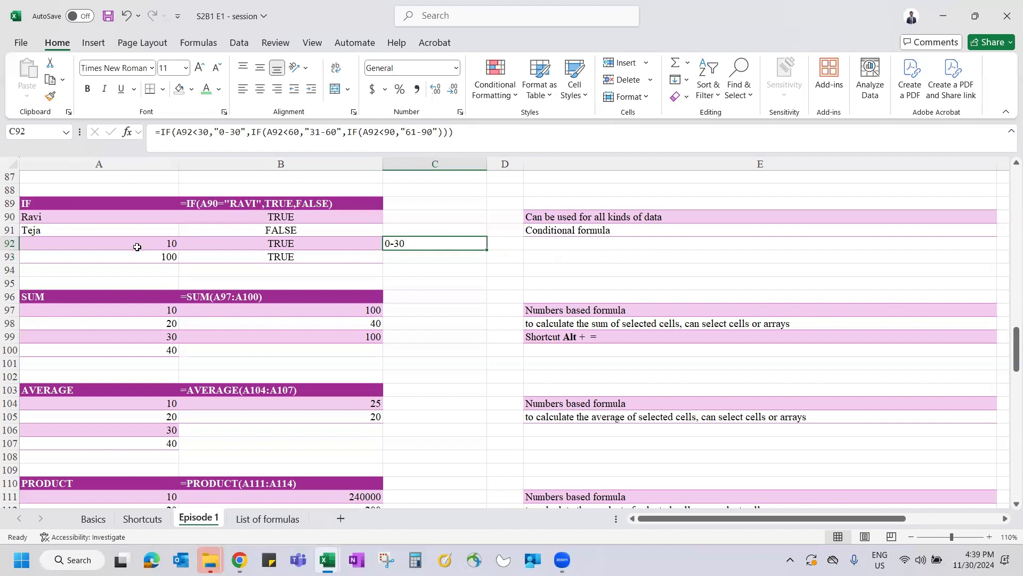
Step: Fill the nested IF formula down to C93 and add "90+" there as the innermost IF's value if false
key("Down")
key("ctrl+d")
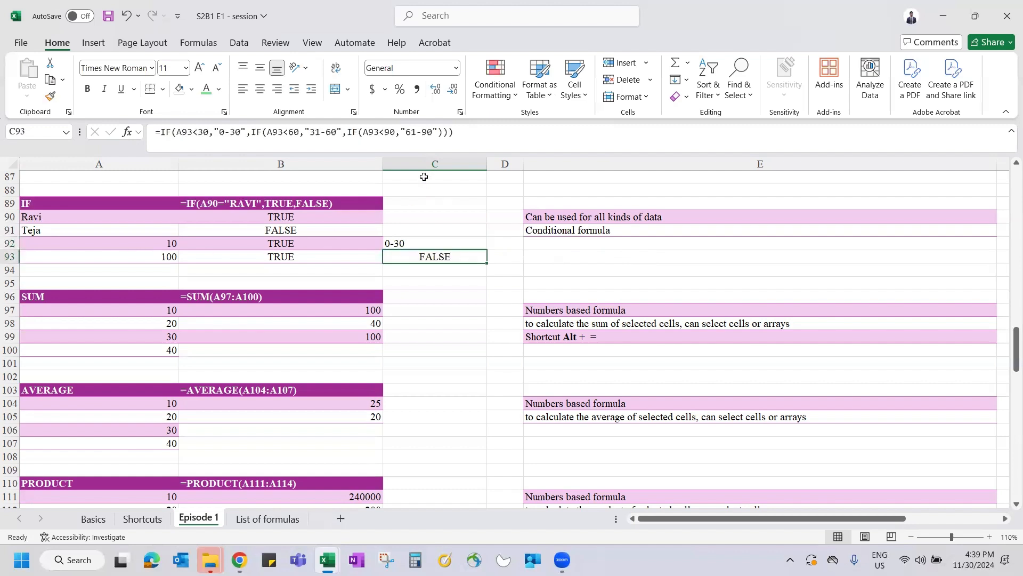
left_click(436, 131)
type(",")
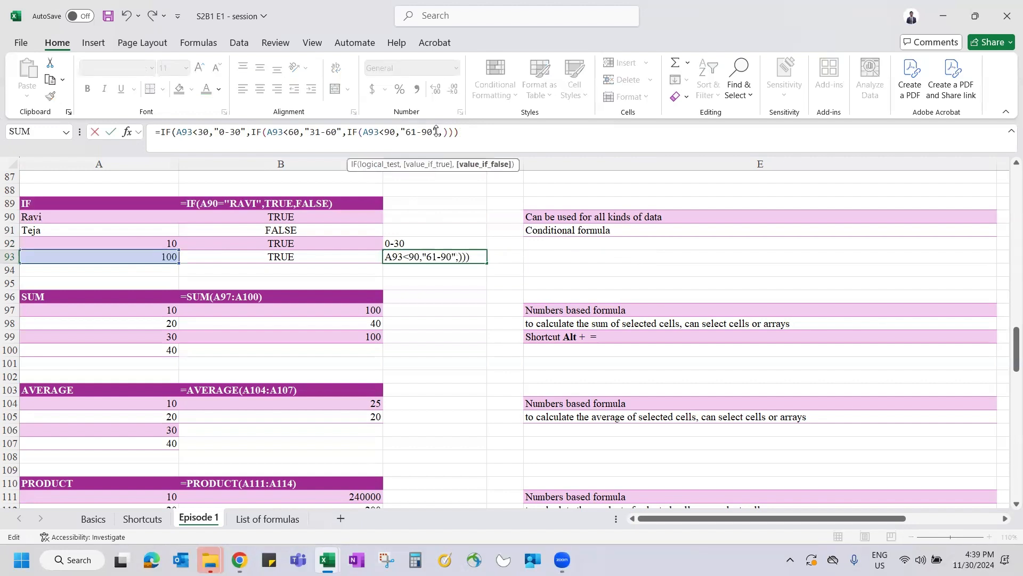
type("90+\"")
left_click(444, 131)
type("\"")
key("ctrl+Return")
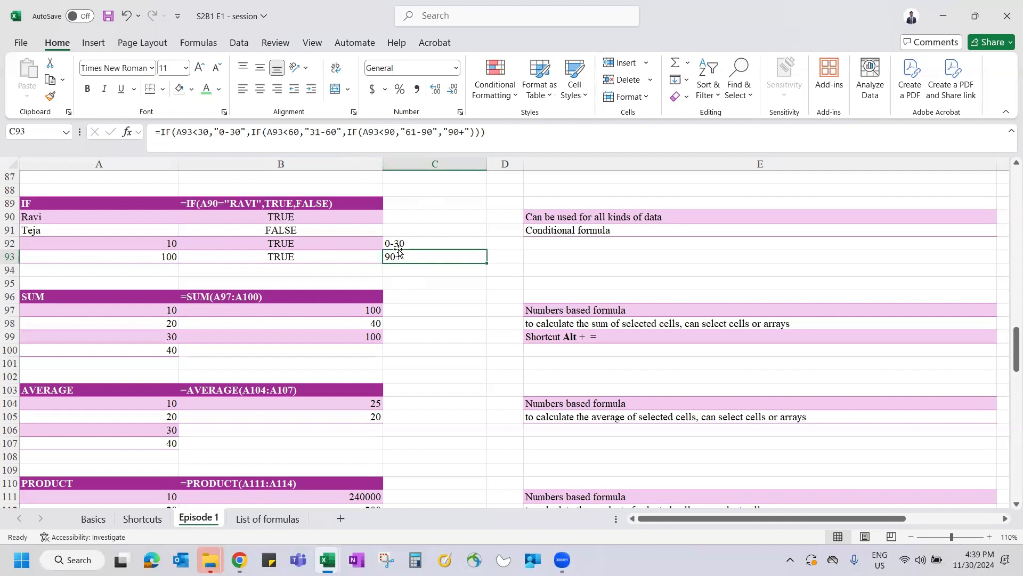
Step: Set A93 to 50 and review the nested IF formulas in C92:C93
left_click(160, 256)
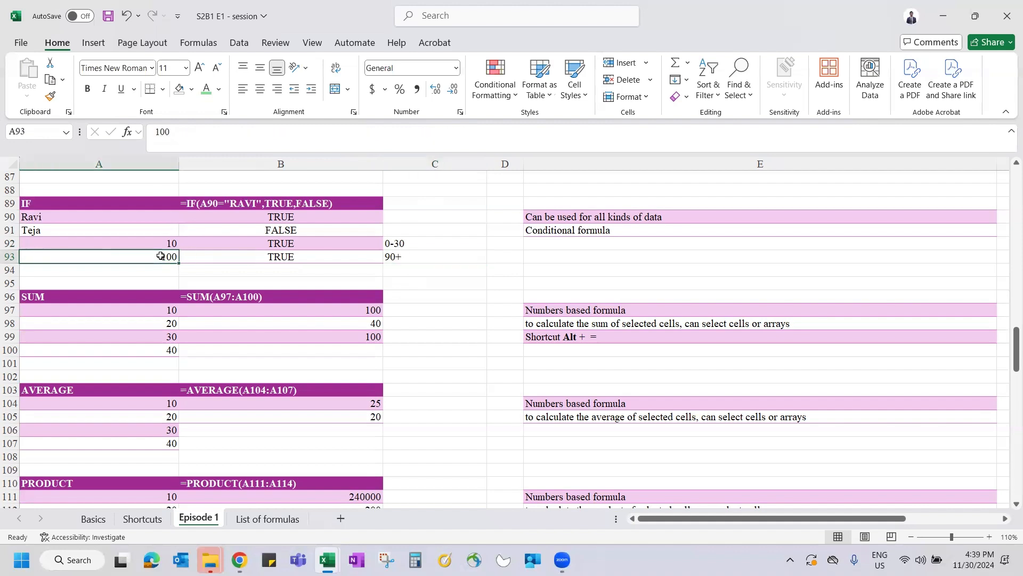
type("50")
key("Return")
left_click(161, 257)
key("Right")
key("Right")
key("Up")
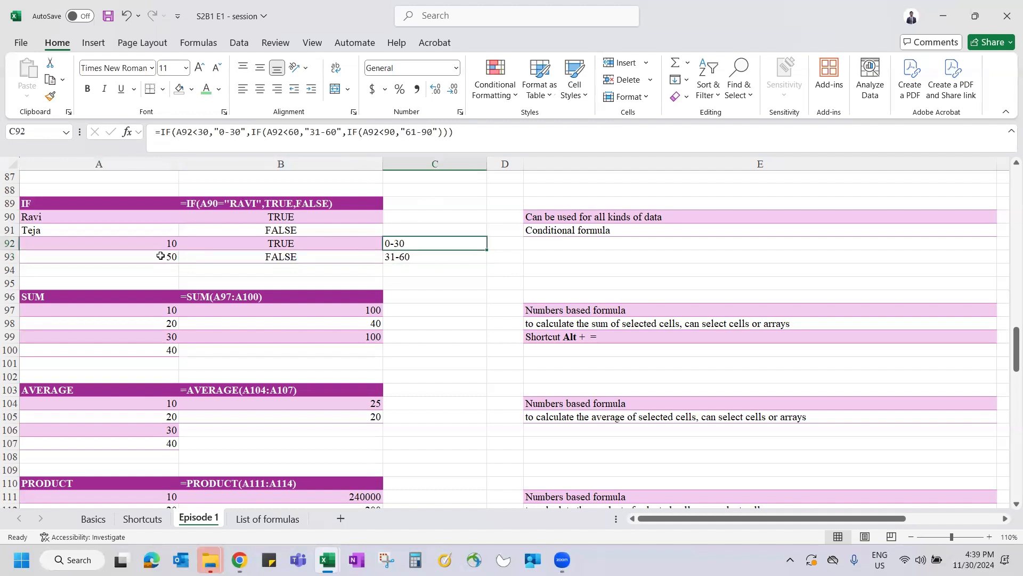
key("shift+Down")
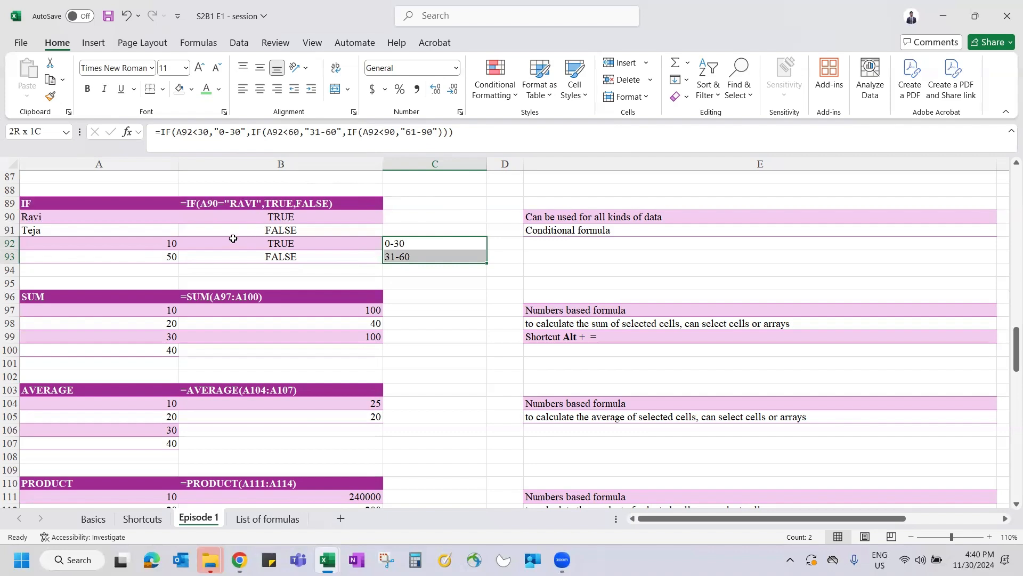
Step: Select the numbers in A97:A100 of the SUM example to examine the data being added
scroll(95, 220, "down", 2)
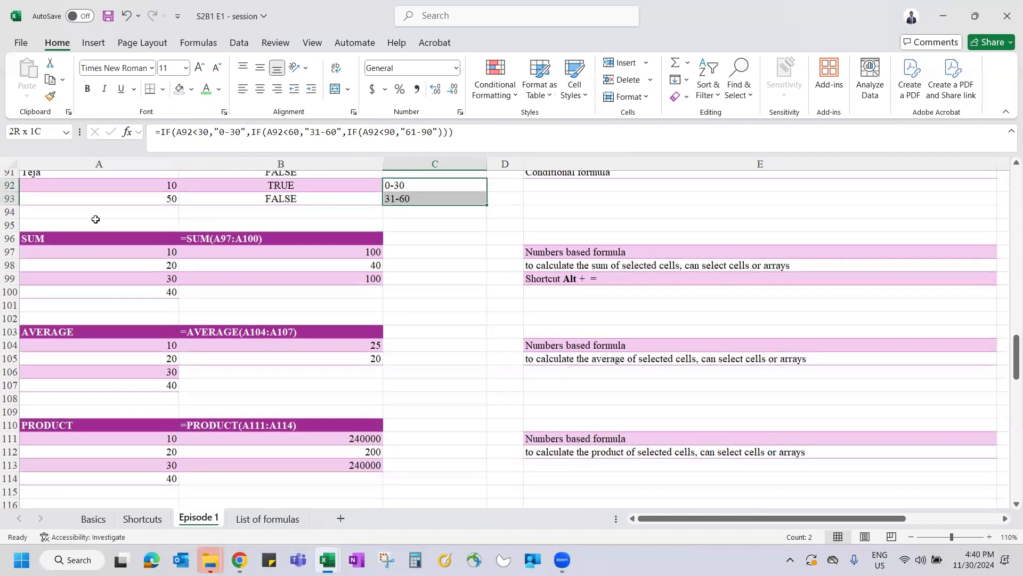
left_click(110, 248)
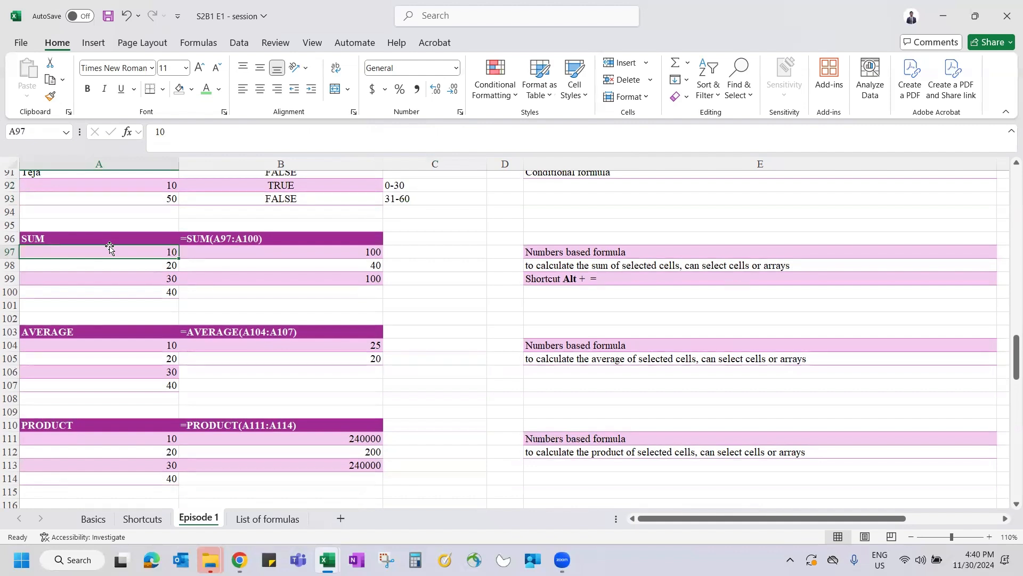
key("ctrl+shift+Down")
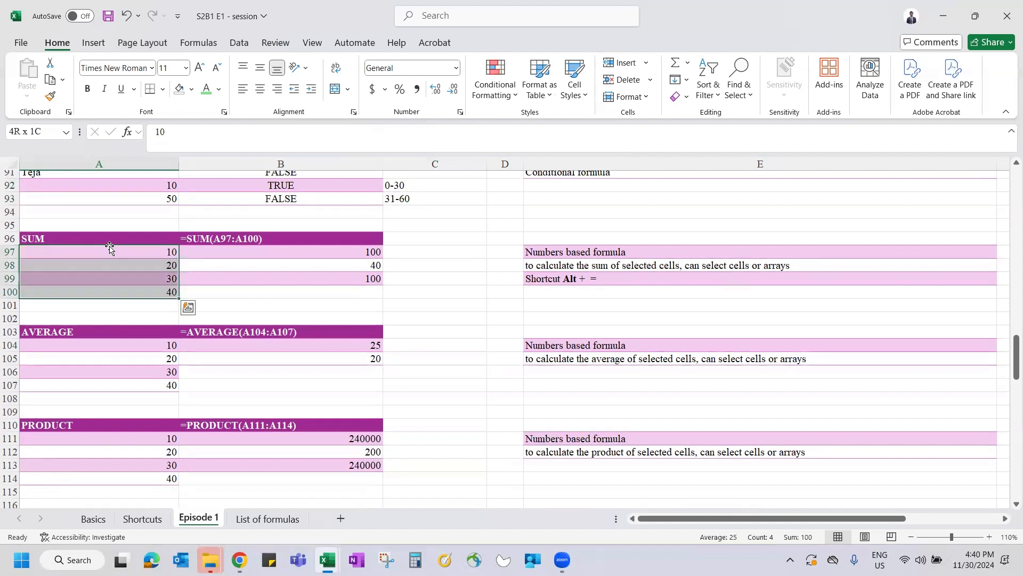
scroll(110, 256, "down", 1)
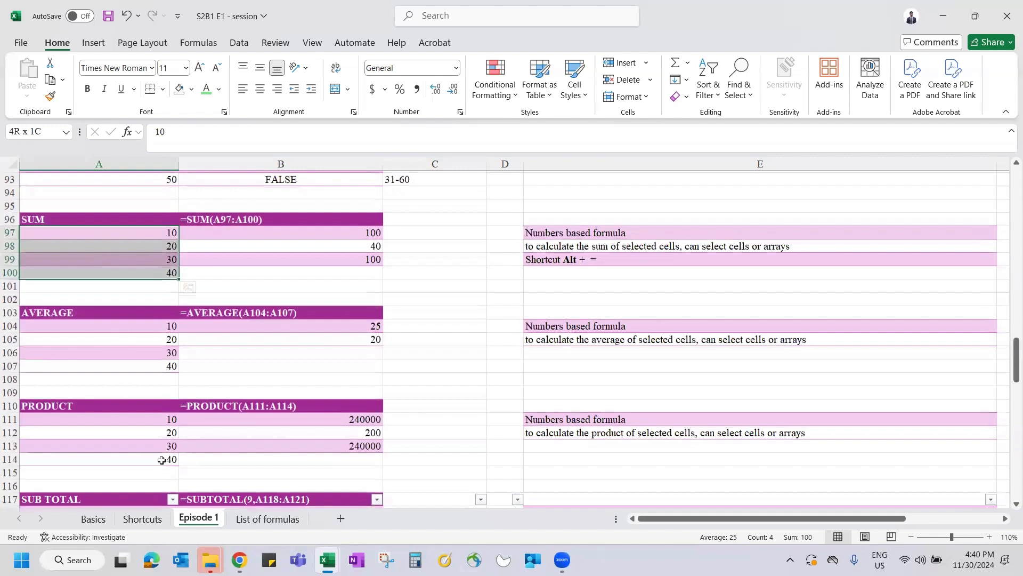
left_click(150, 242)
left_click(148, 232)
Step: Try a SUM formula in B97 with the range A97:A100, then with the separate cells A99, A97 and A100
left_click(212, 233)
type("=sum")
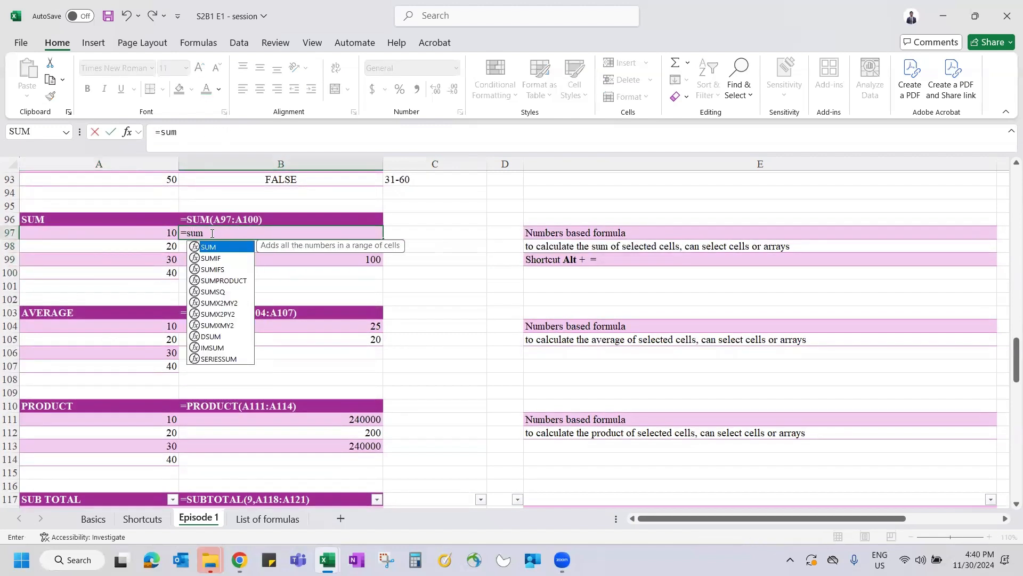
key("Tab")
left_click(148, 233)
left_click_drag(148, 235, 151, 275)
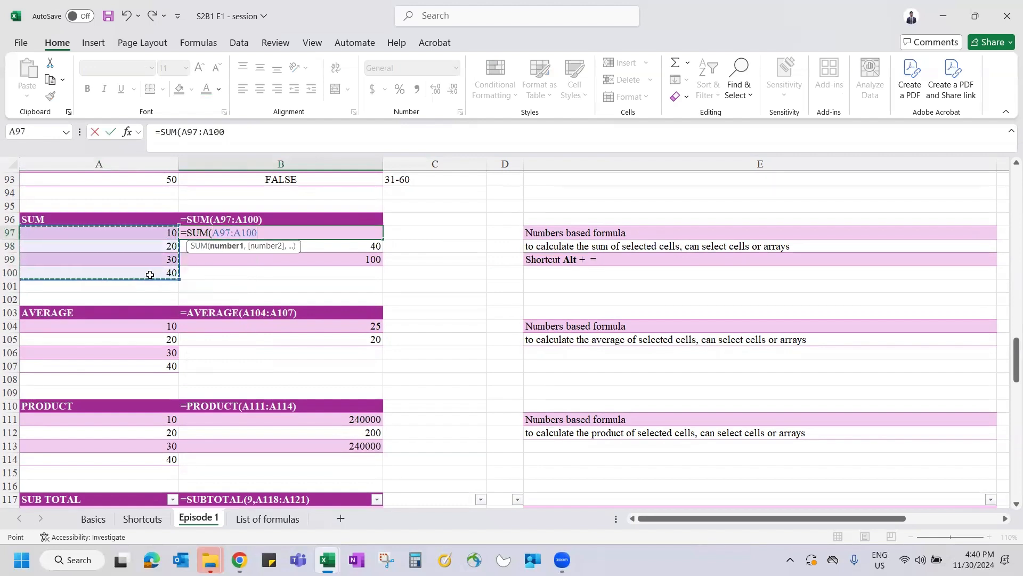
left_click(154, 238)
left_click(159, 257)
type(",")
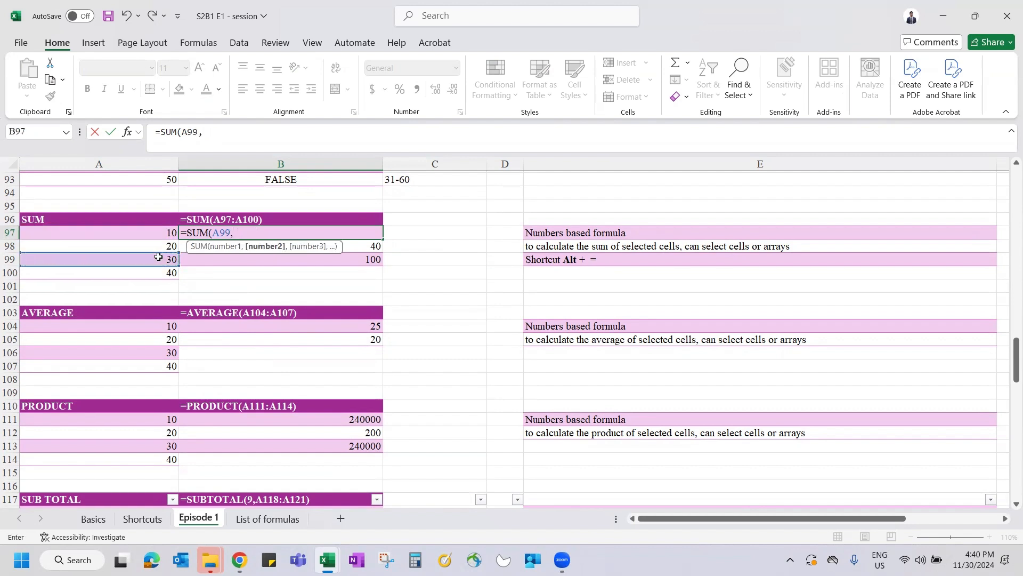
left_click(142, 233)
type(",")
left_click(146, 274)
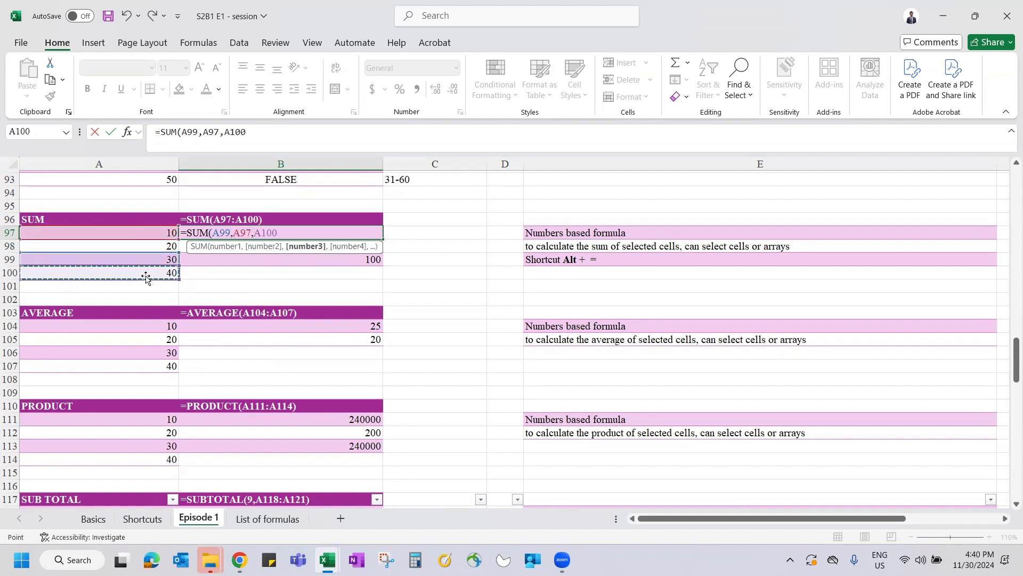
key("Escape")
Step: Enter =SUM(A97:A100) in B97
type("=sum")
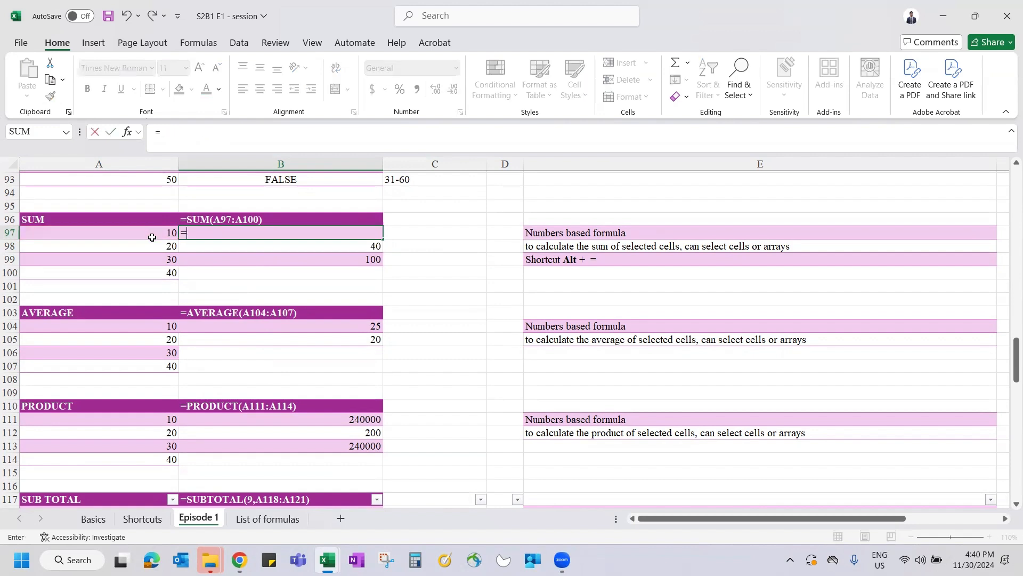
key("Tab")
left_click_drag(151, 235, 158, 272)
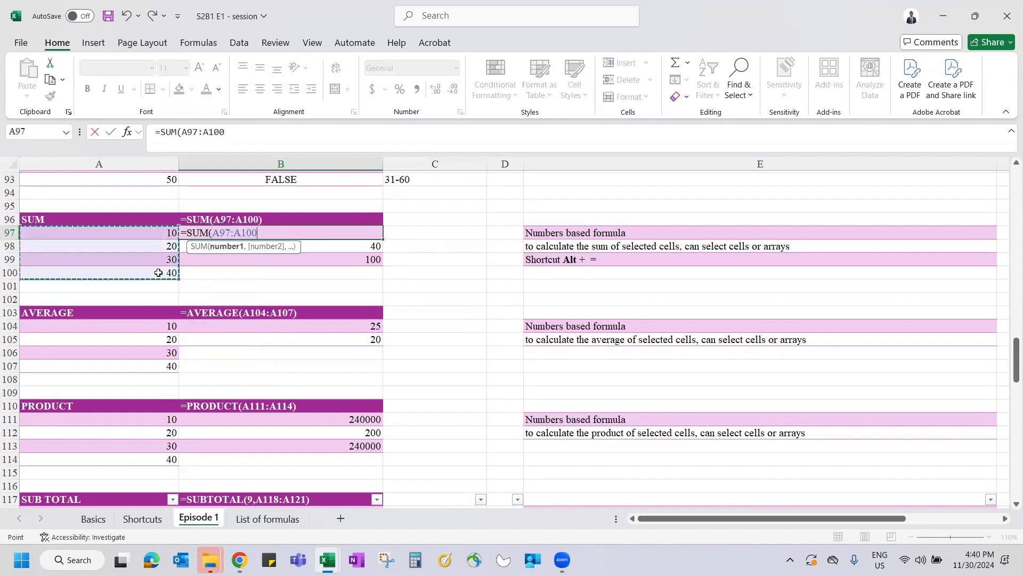
key("Return")
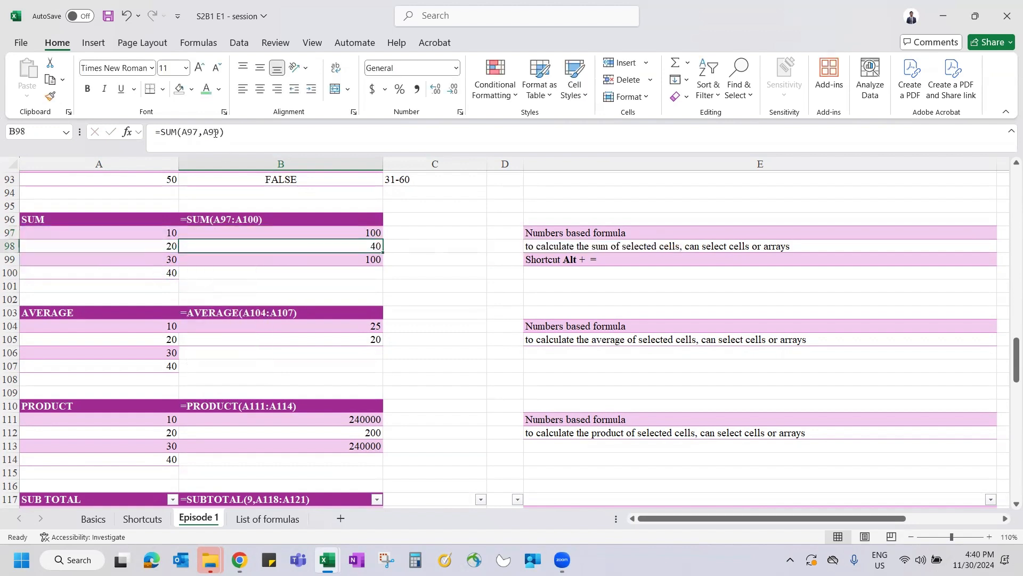
Step: Compare the range SUM in B97, the separate-cell SUM in B98 and the plus-sign formula in B99
key("Up")
key("Down")
key("Down")
key("Up")
key("Down")
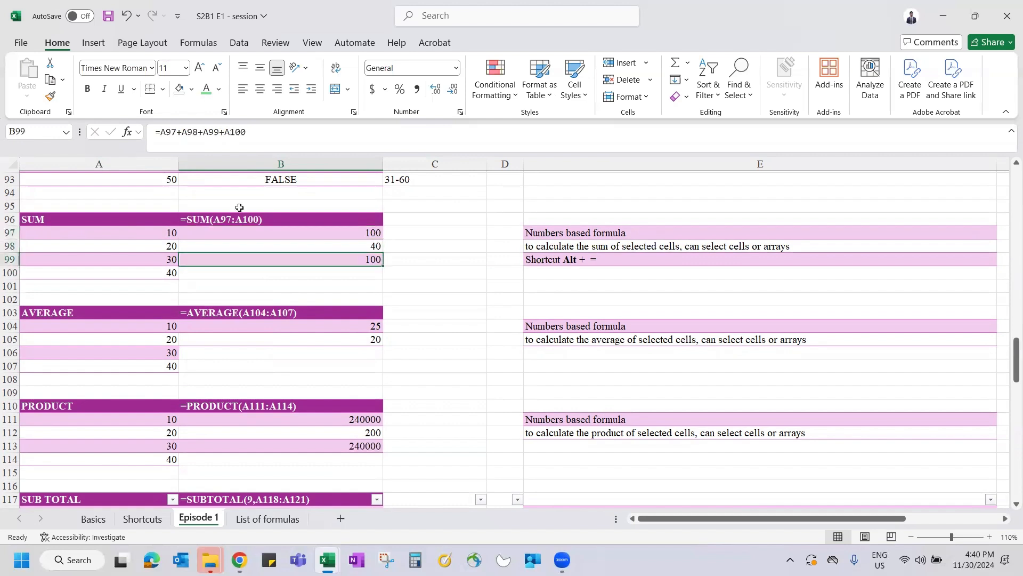
left_click(184, 134)
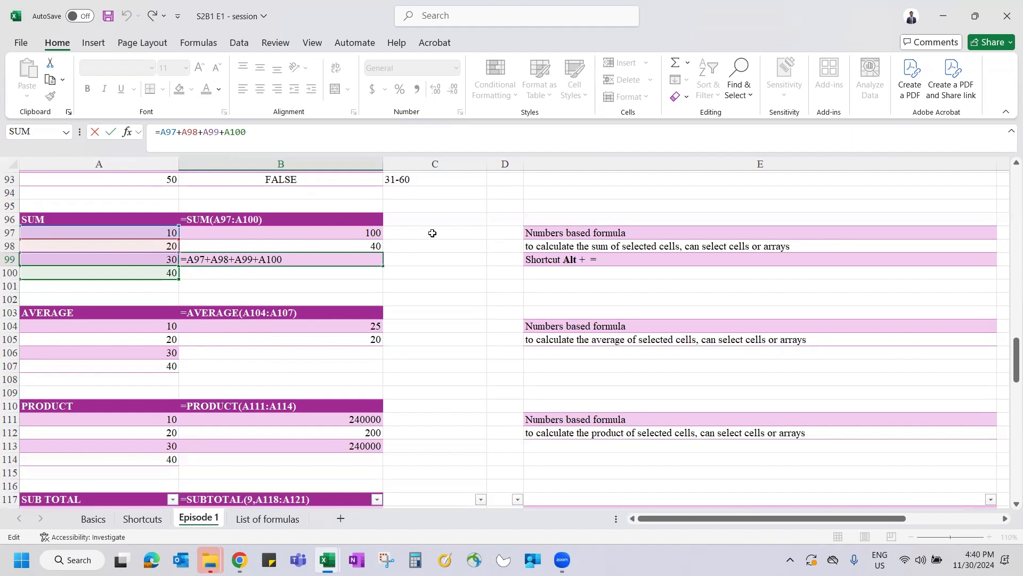
key("ctrl+Return")
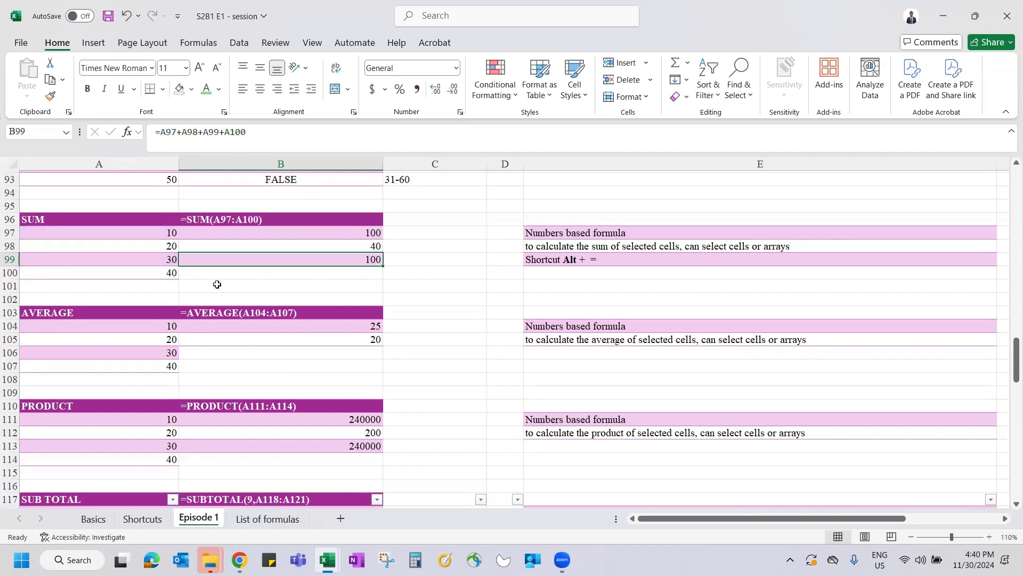
Step: Try AutoSum in A101 to add up A97:A100
left_click(156, 291)
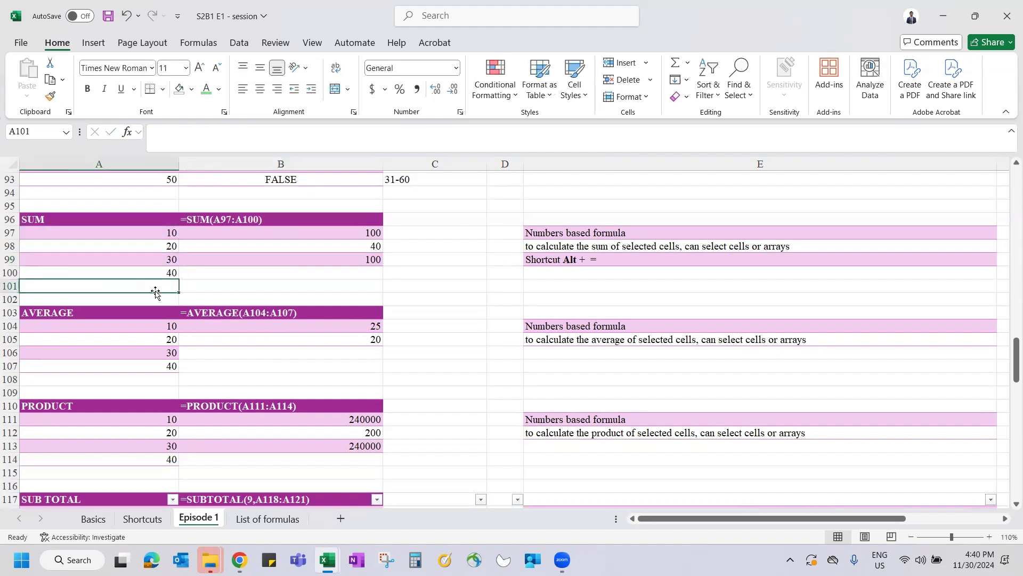
key("alt+equal")
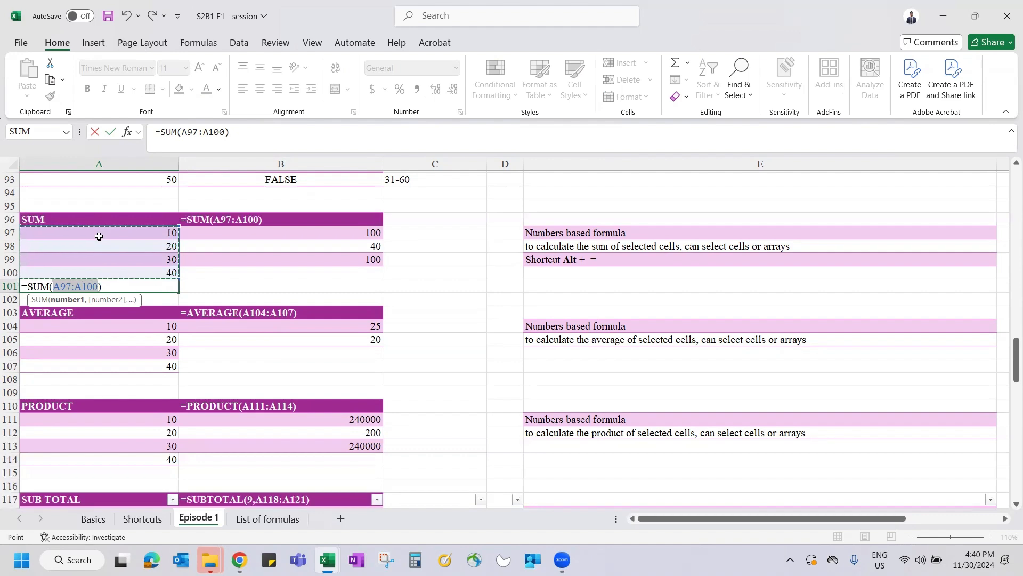
key("Escape")
Step: Examine the AVERAGE formulas in B104 and B105 and the numbers in A104:A107
key("Down")
key("Down")
key("Down")
scroll(156, 348, "down", 2)
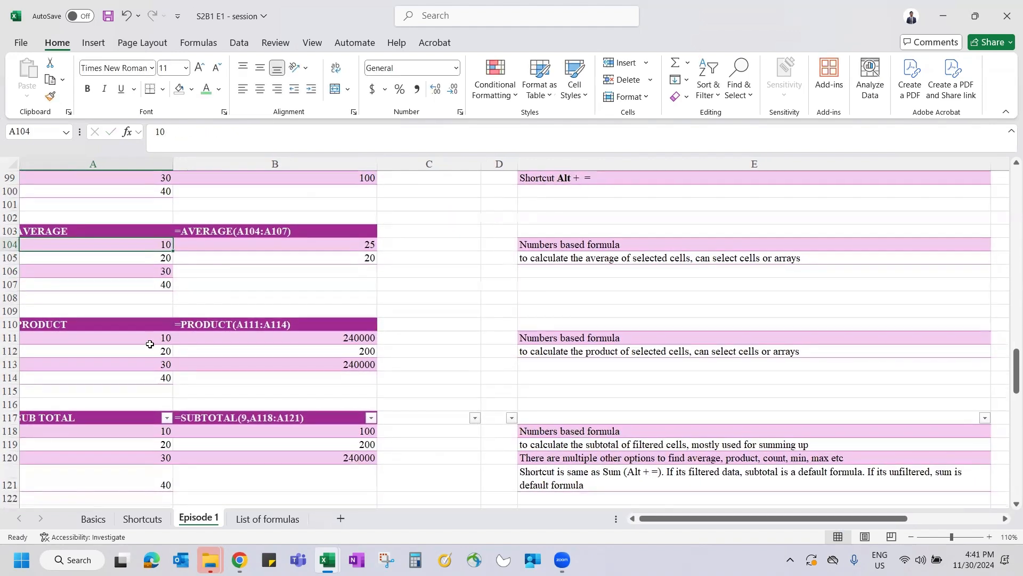
left_click(225, 244)
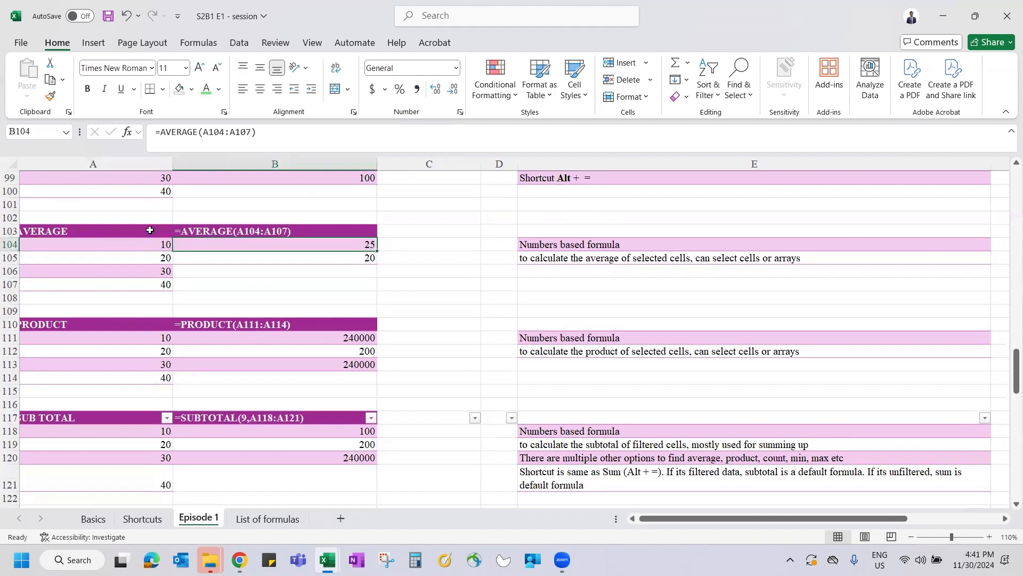
left_click_drag(143, 243, 153, 290)
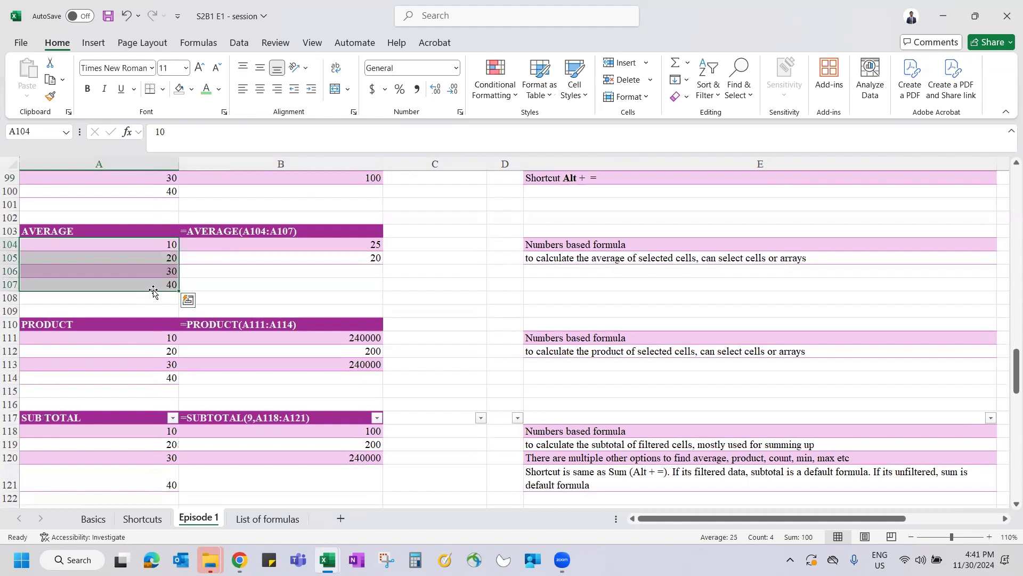
left_click(271, 254)
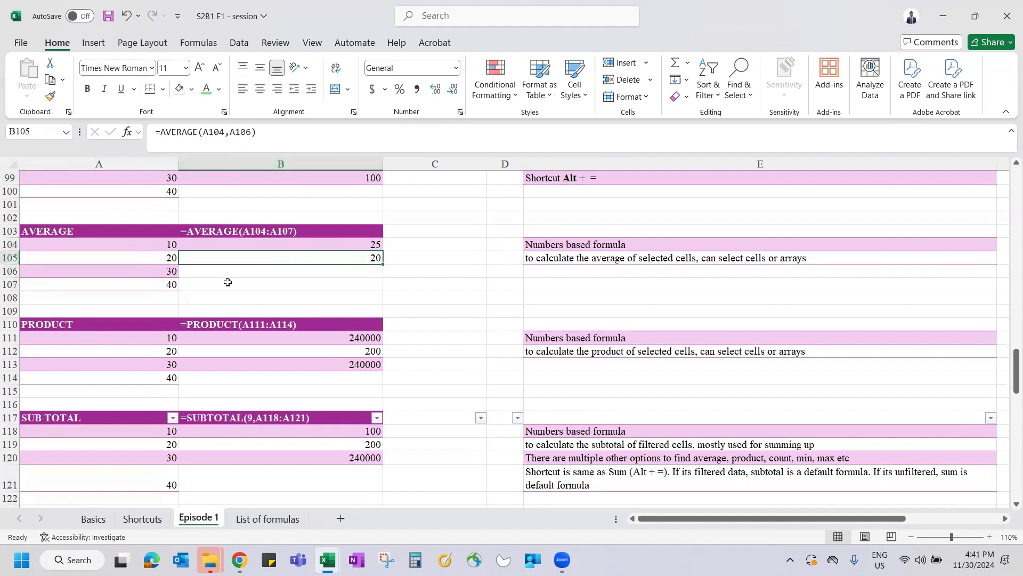
Step: Examine the PRODUCT formula in B111 and the multiplication formula in B113 with their referenced cells
scroll(265, 289, "down", 1)
left_click(234, 299)
double_click(197, 305)
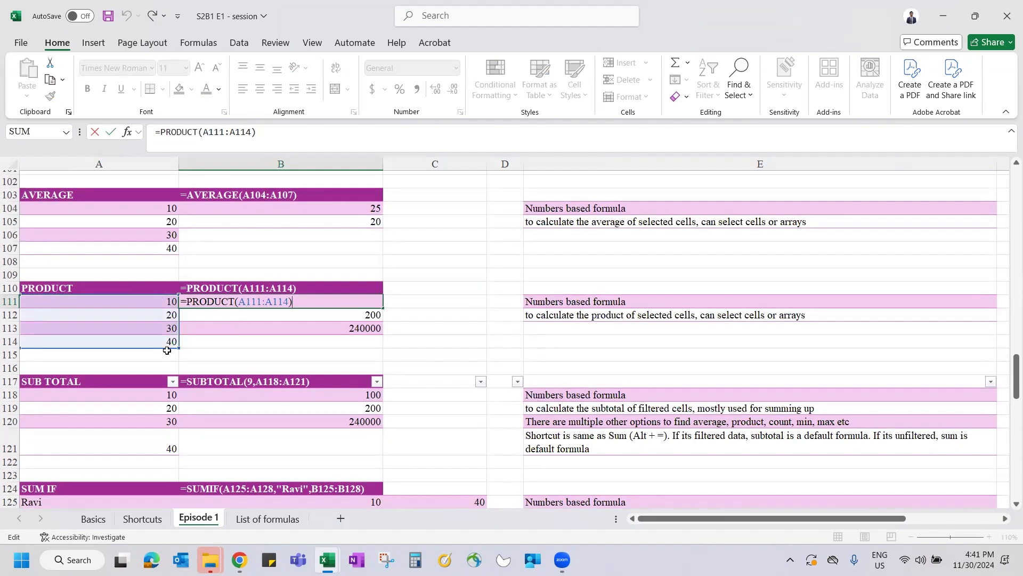
key("Return")
key("Down")
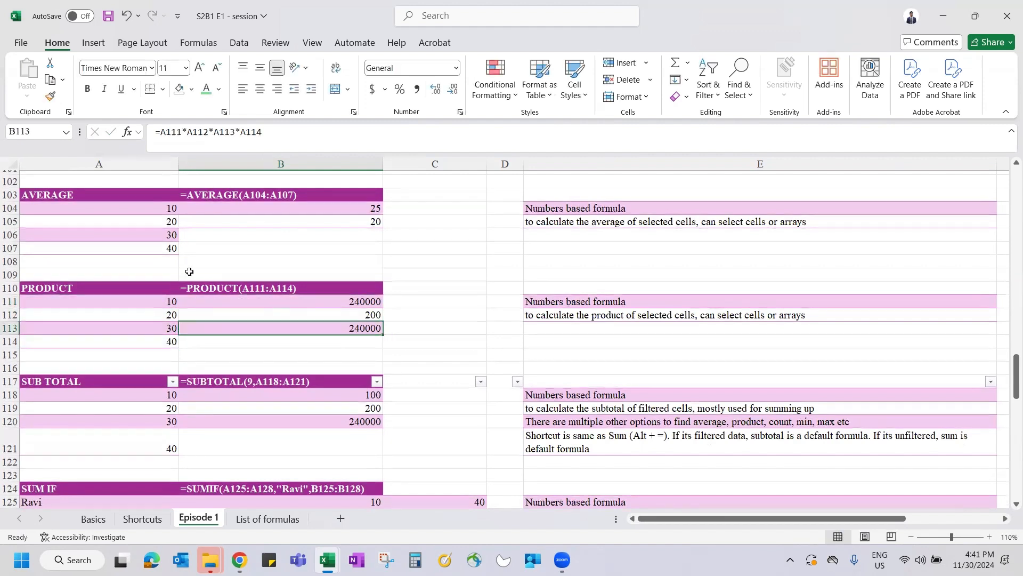
double_click(184, 131)
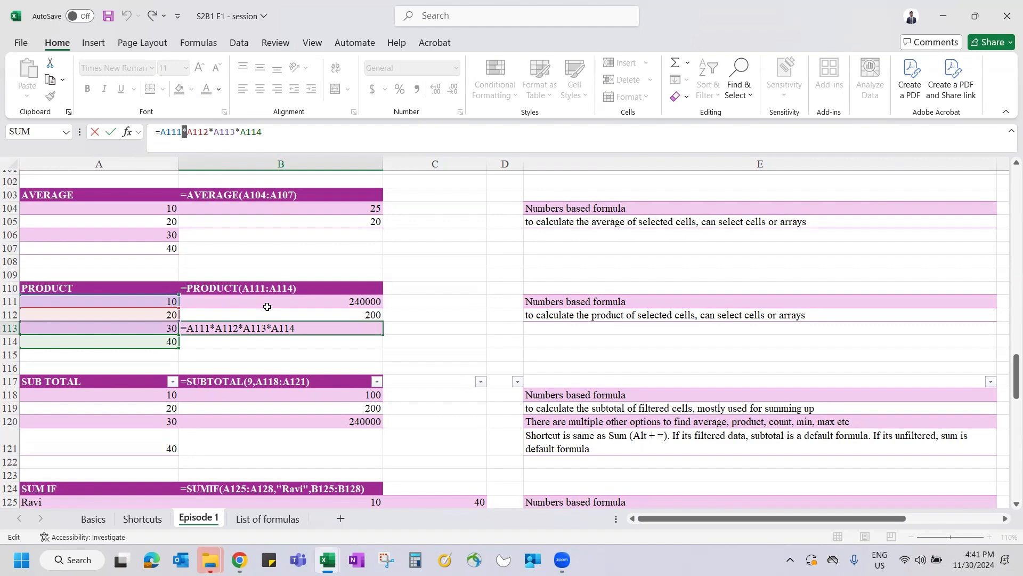
key("Escape")
Step: Compare the cell-by-cell multiplication in B113 with the PRODUCT range formula in B111
scroll(246, 414, "down", 2)
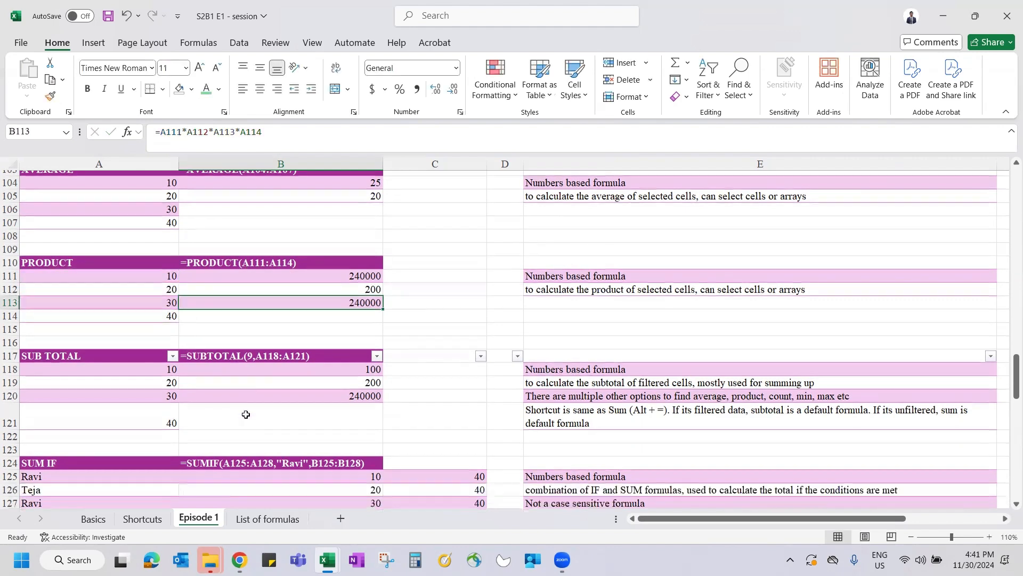
left_click_drag(177, 131, 262, 132)
key("Escape")
key("Up")
key("Up")
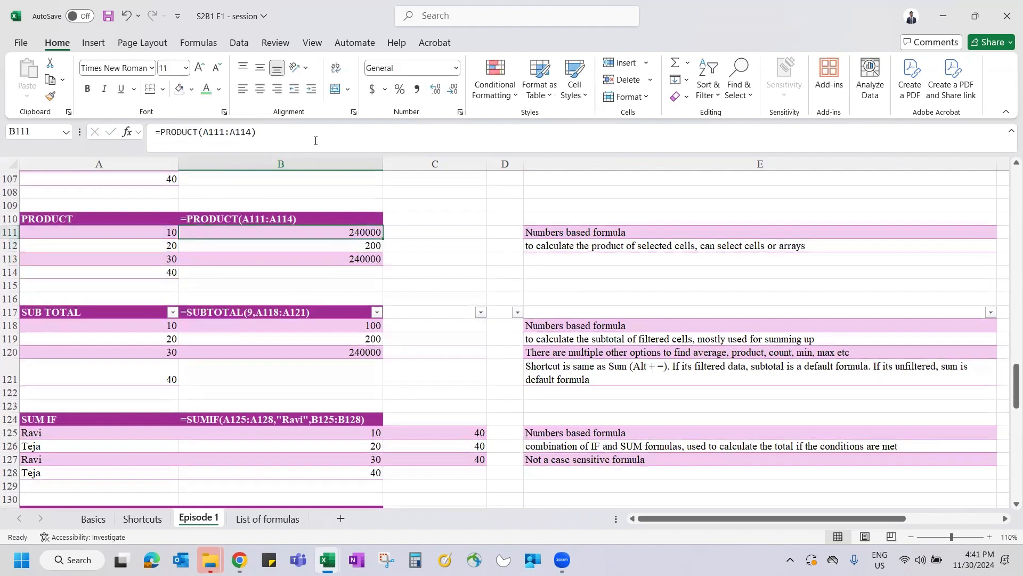
key("F2")
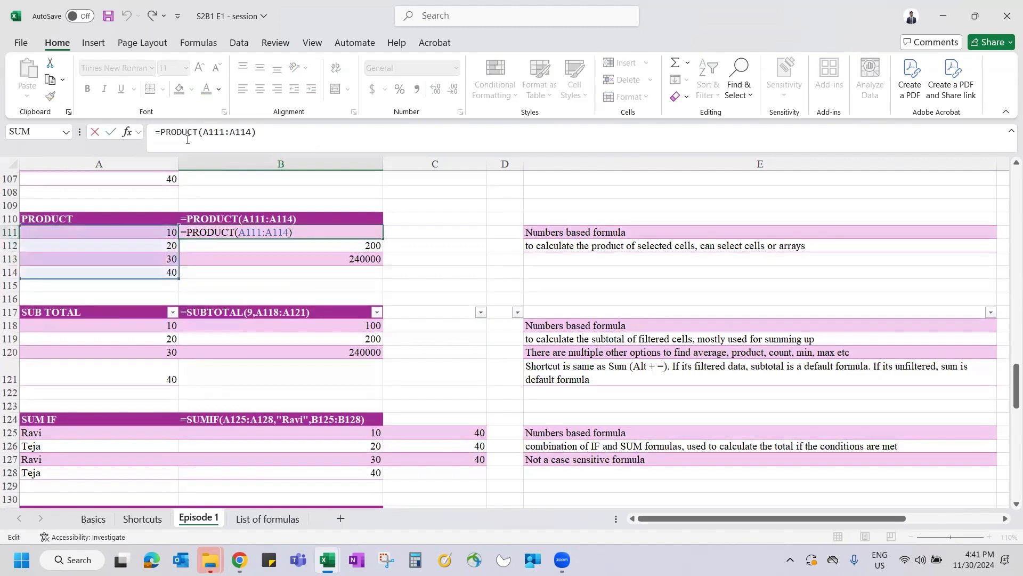
key("Escape")
left_click(253, 257)
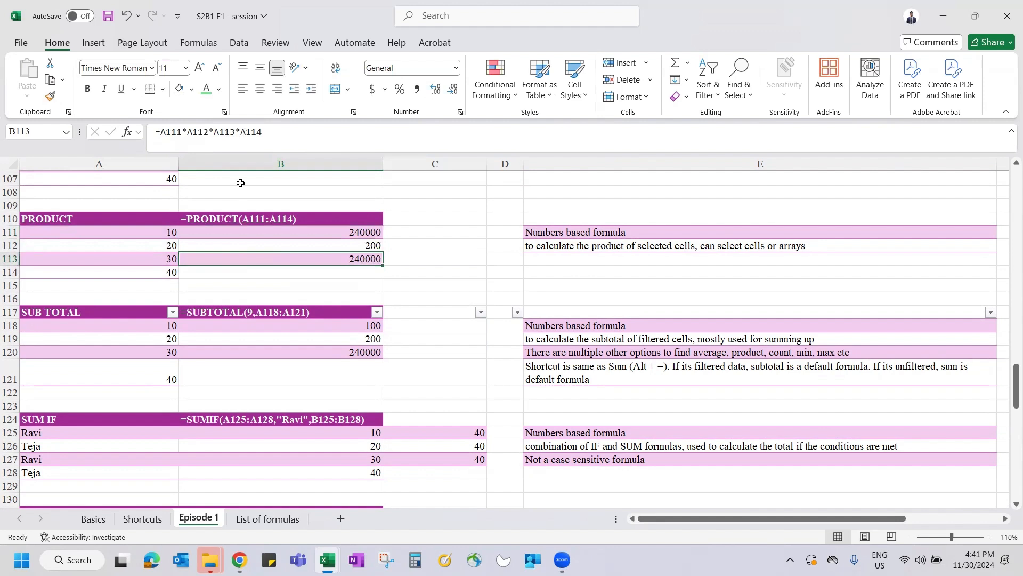
key("Up")
key("Up")
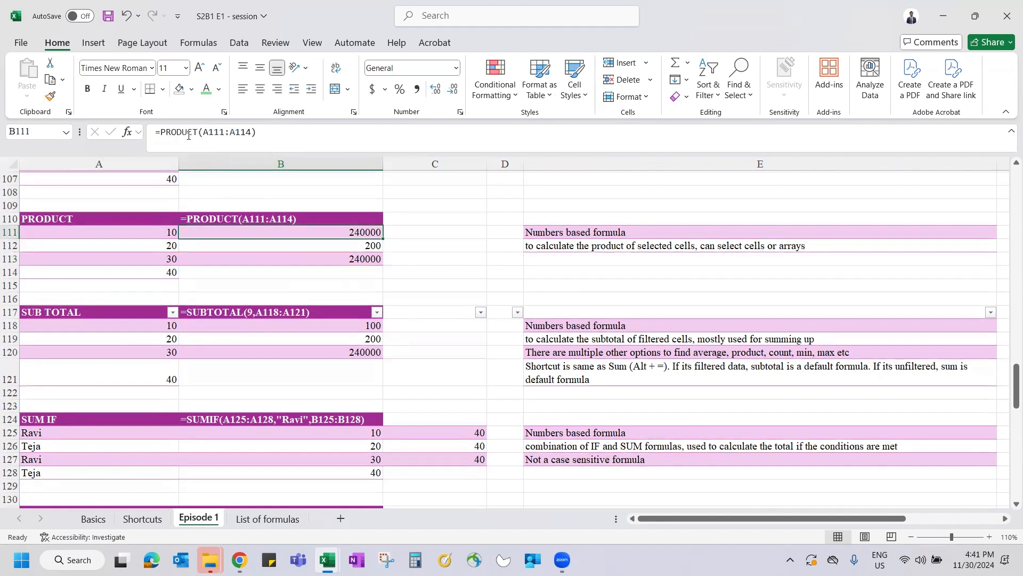
Step: Move to B118 in the SUB TOTAL example to inspect its SUBTOTAL formula
key("Down")
key("Down")
key("Down")
key("Down")
key("Down")
key("Down")
key("Down")
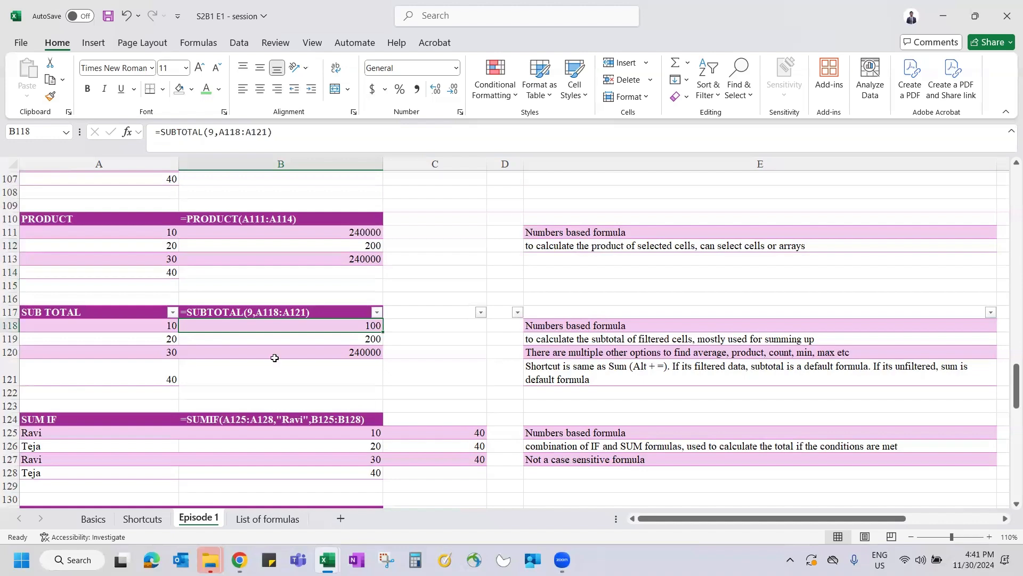
Step: Select the four values under the SUB TOTAL header, A118:A121, to read their sum
scroll(274, 358, "down", 1)
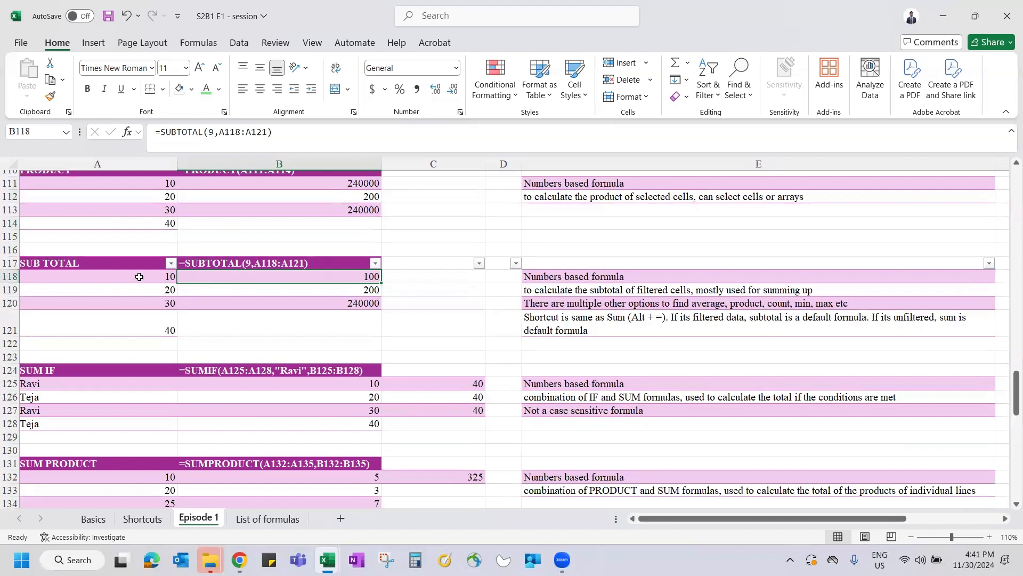
left_click(130, 262)
key("shift+space")
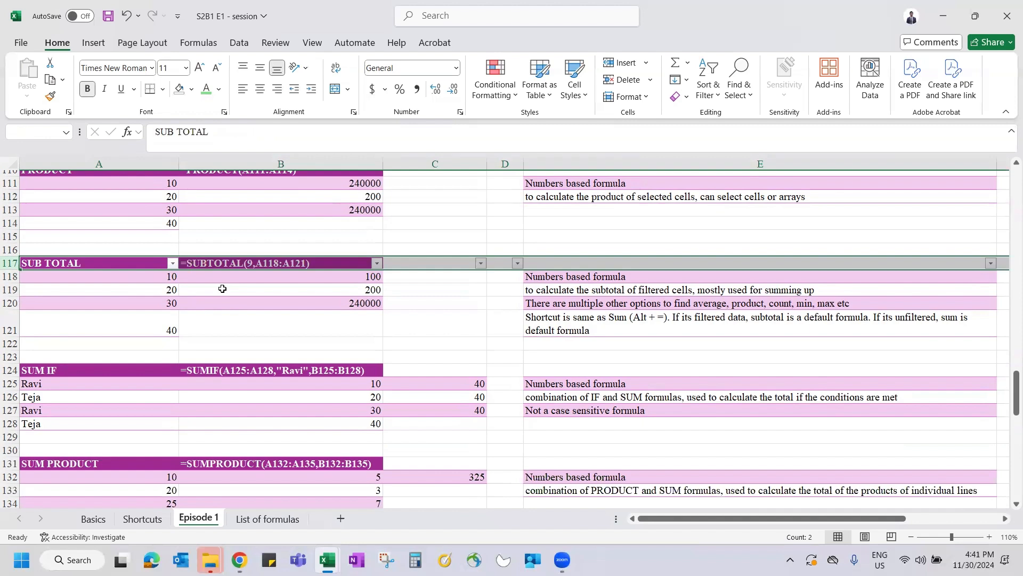
key("Down")
key("ctrl+shift+Down")
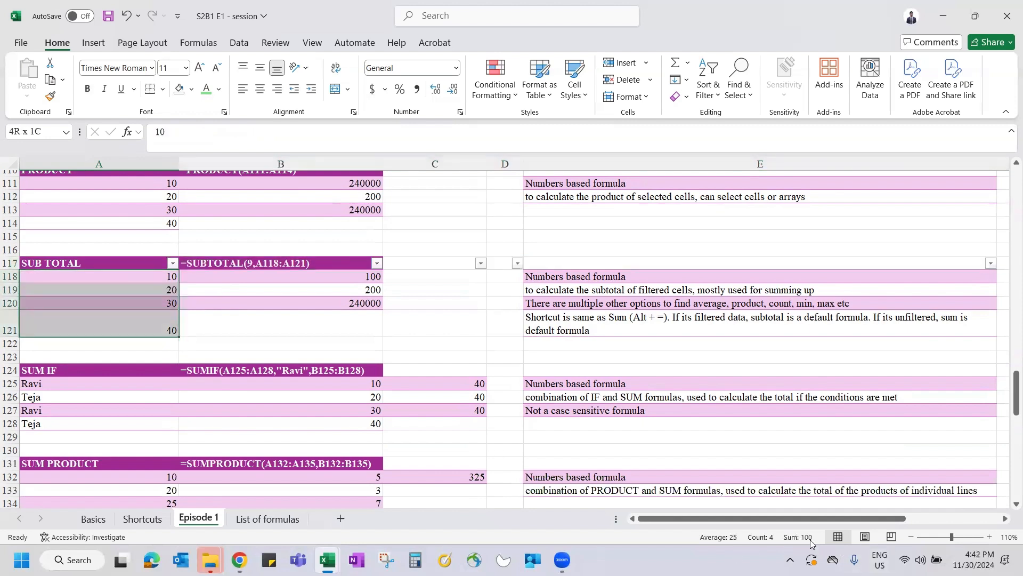
Step: Filter the SUB TOTAL column to exclude 20 and select the SUBTOTAL formula in B118
key("Up")
key("alt+Down")
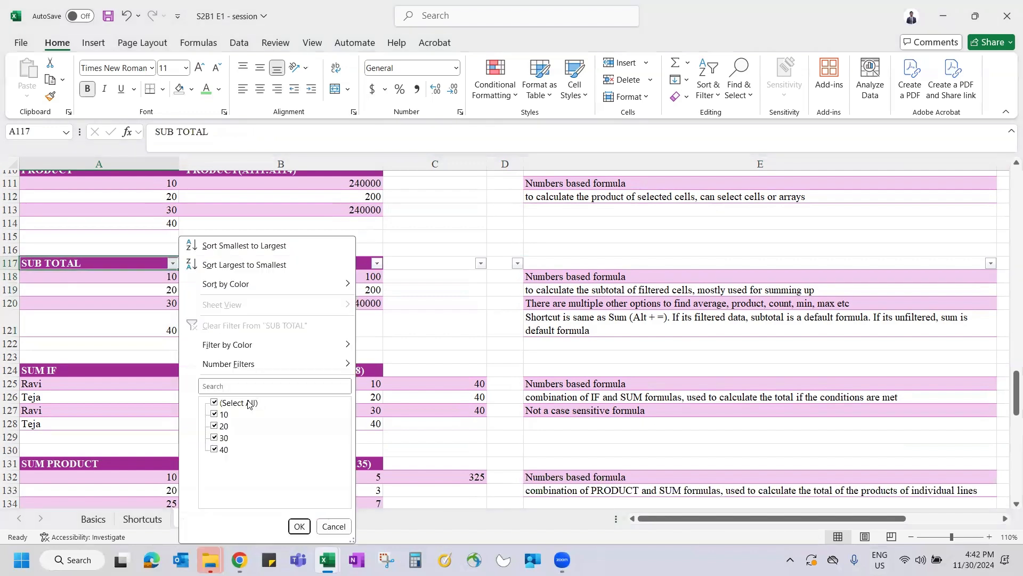
left_click(219, 425)
key("Return")
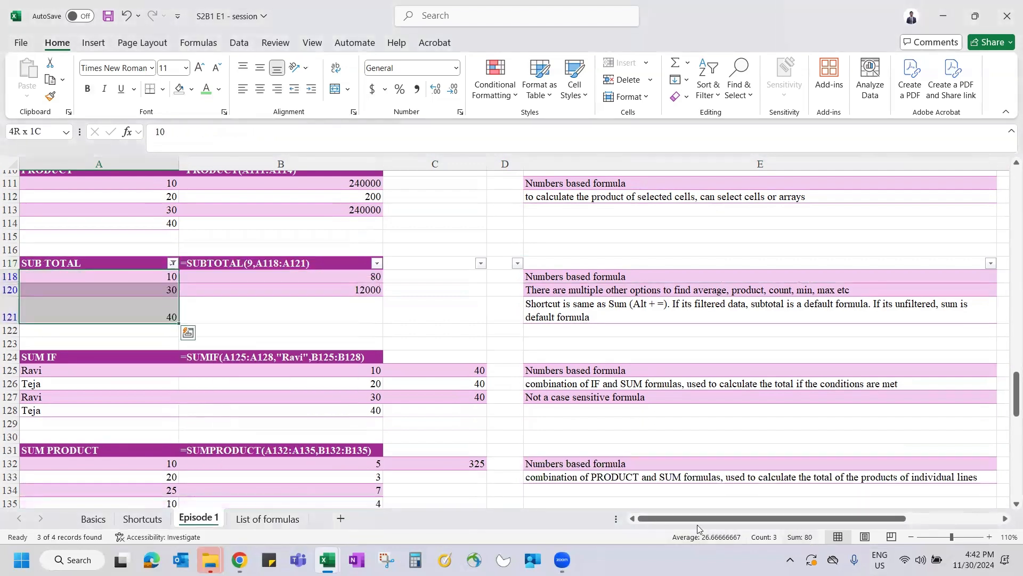
left_click(316, 276)
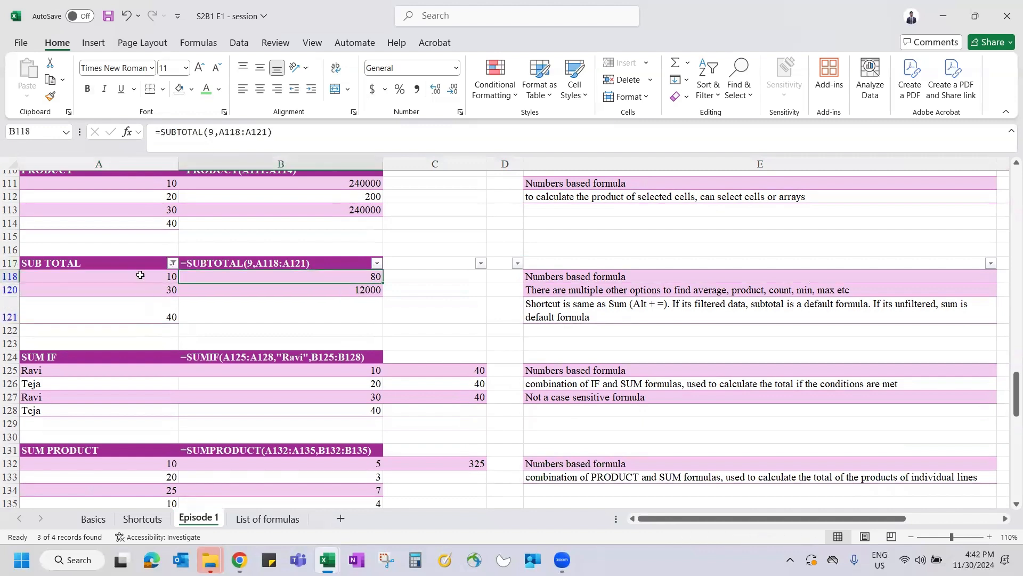
Step: Clear the filter from the SUB TOTAL table
key("Down")
key("Down")
key("Up")
key("Up")
key("Up")
key("alt")
key("a")
key("c")
Step: Enter a SUM formula for A118:A121 in cell C118
key("Down")
key("Right")
type("=SUM(")
key("Left")
key("Left")
key("ctrl+shift+Down")
key("Return")
Step: Filter the SUB TOTAL column again to hide the value 20
key("Up")
key("Left")
key("Left")
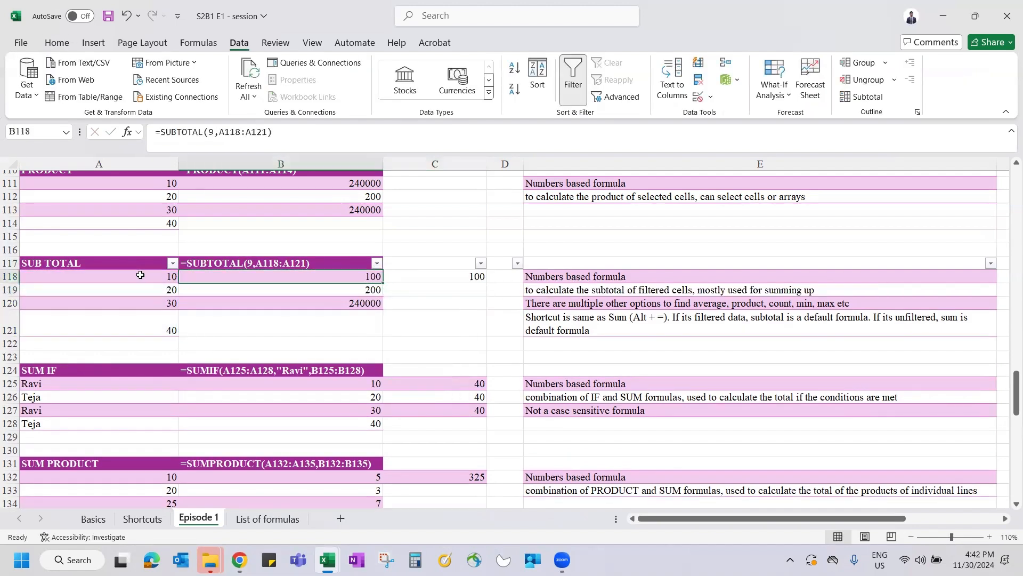
key("Up")
key("alt+Down")
left_click(213, 426)
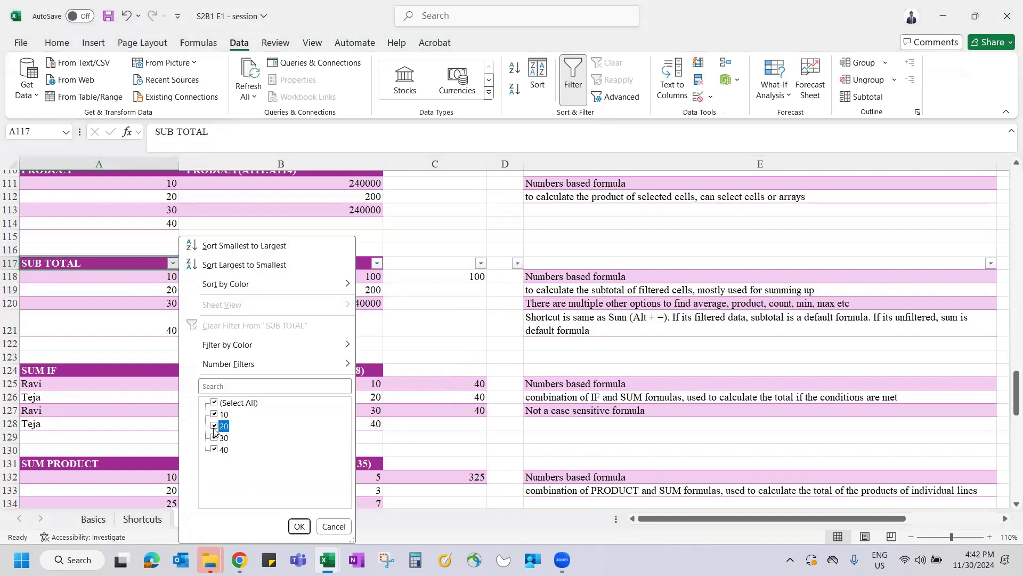
key("Return")
Step: Compare the SUM in C118 and the SUBTOTAL in B118 with the sum of the visible values in column A
key("Down")
key("Right")
key("Right")
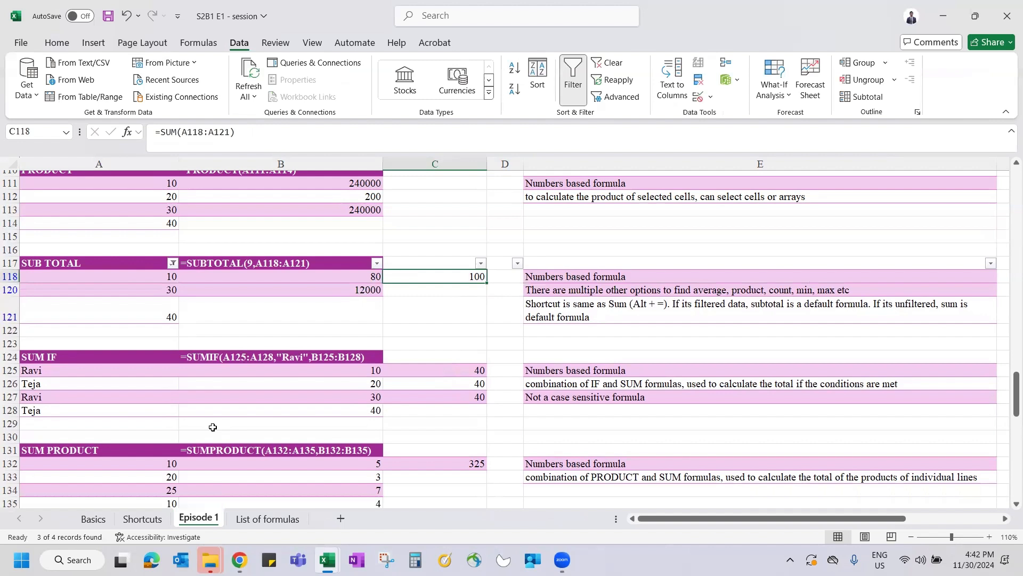
key("Left")
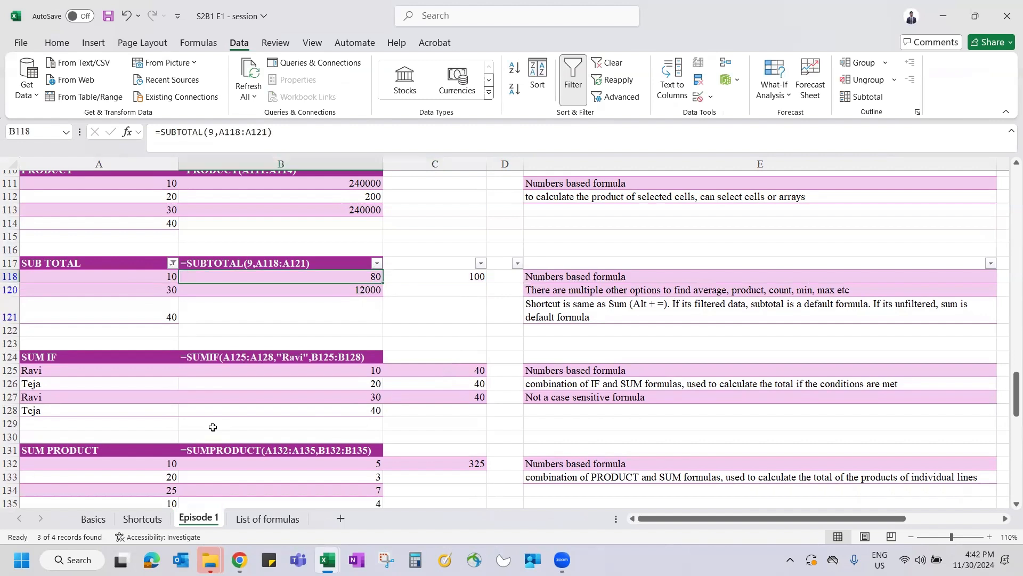
key("Left")
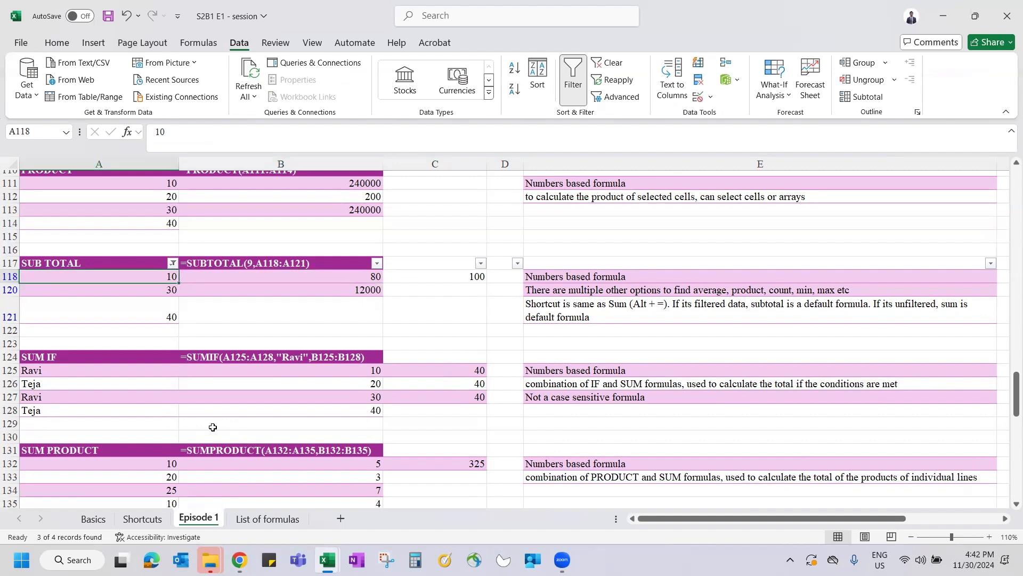
key("shift+Down")
key("shift+Down")
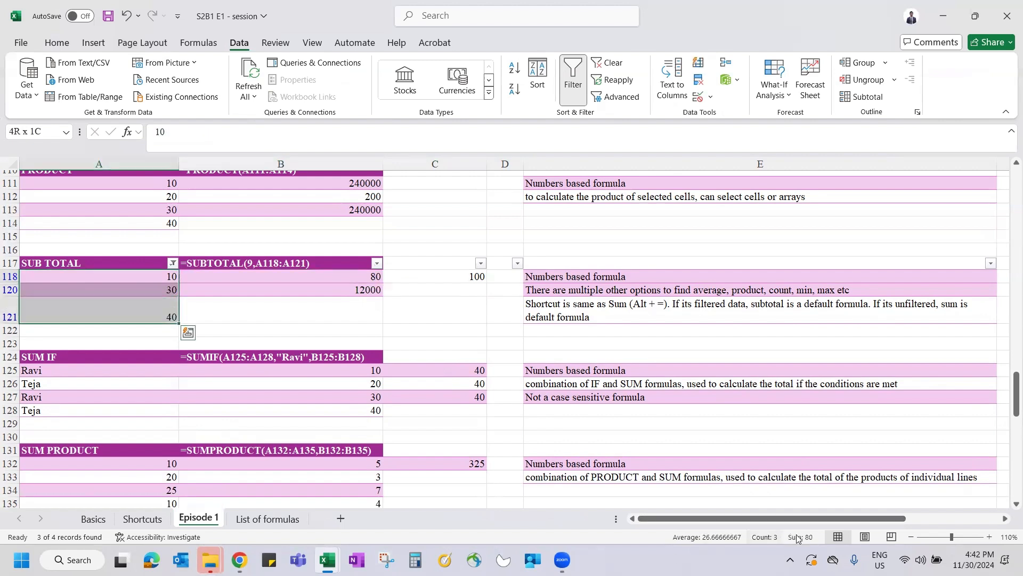
left_click(321, 279)
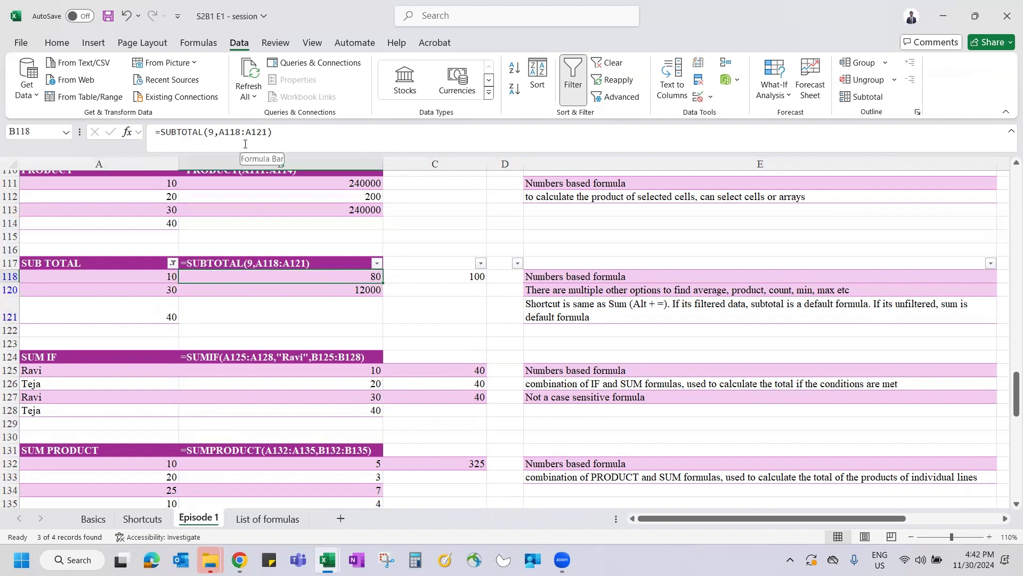
Step: Clear the filter and select the empty cell A122 below the SUB TOTAL values
key("alt+a")
key("c")
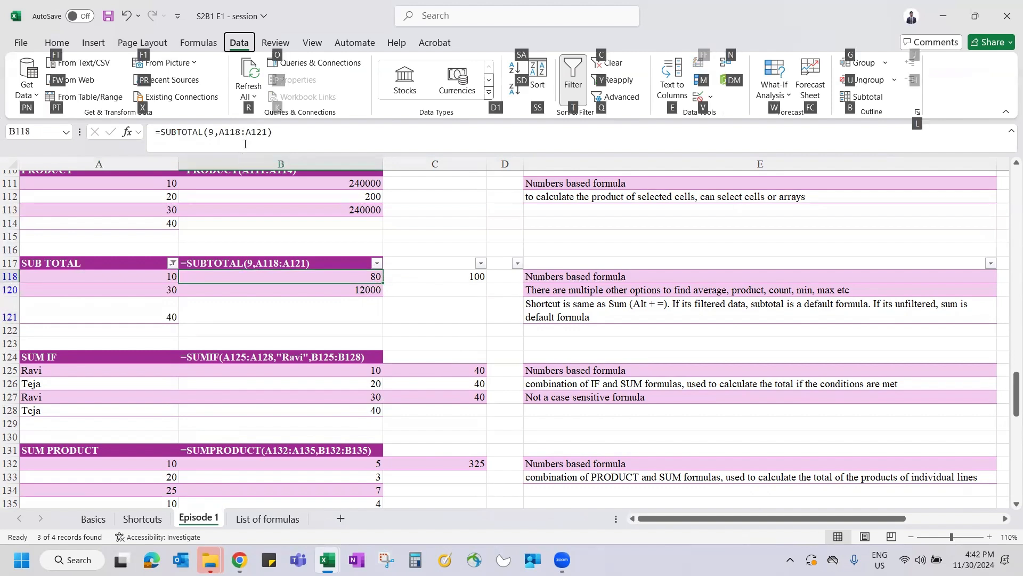
key("Down")
key("Down")
key("Down")
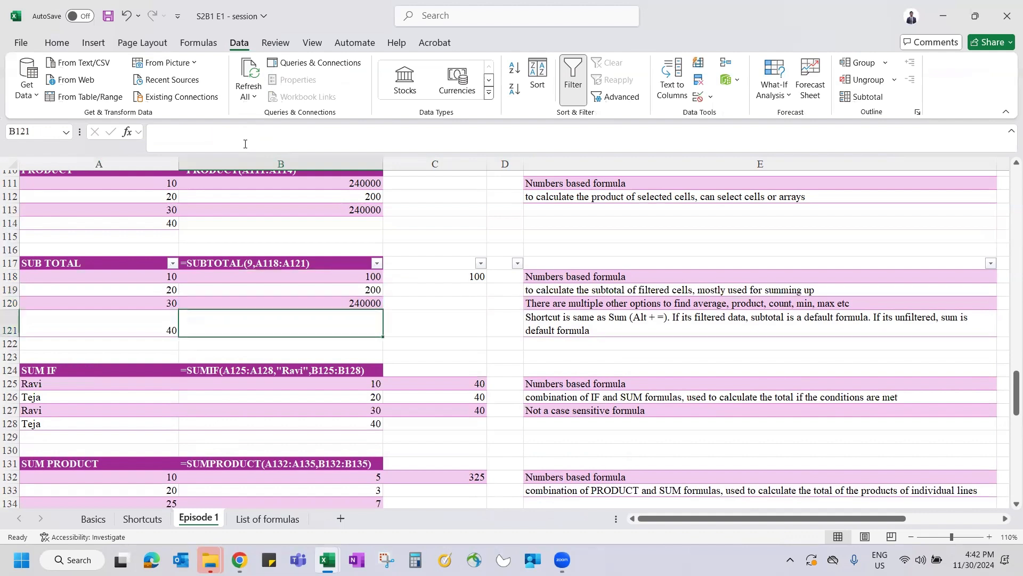
key("Left")
key("Down")
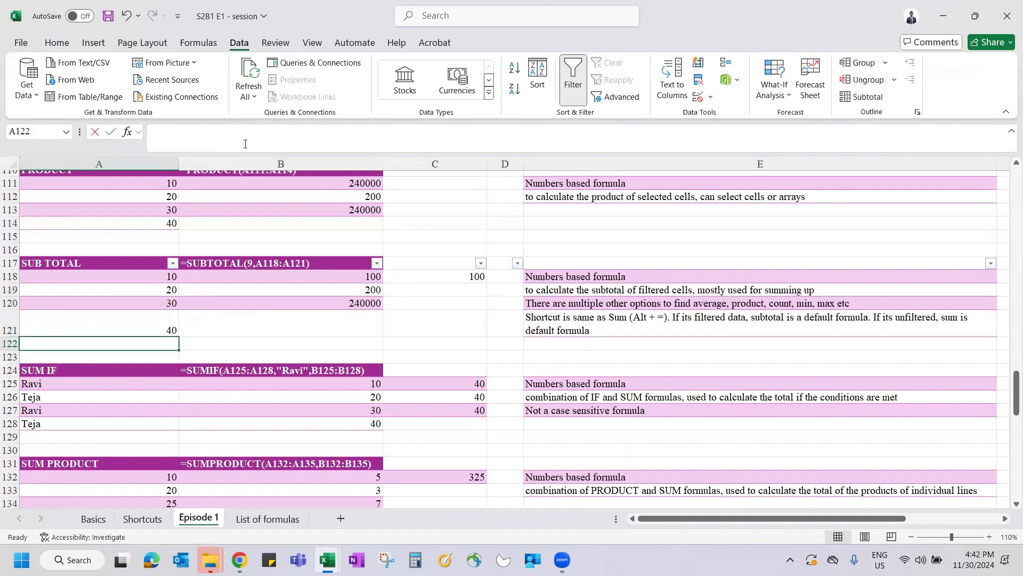
Step: Try AutoSum in A122 on the unfiltered values A118:A121, cancelling the formula each time
key("alt+equal")
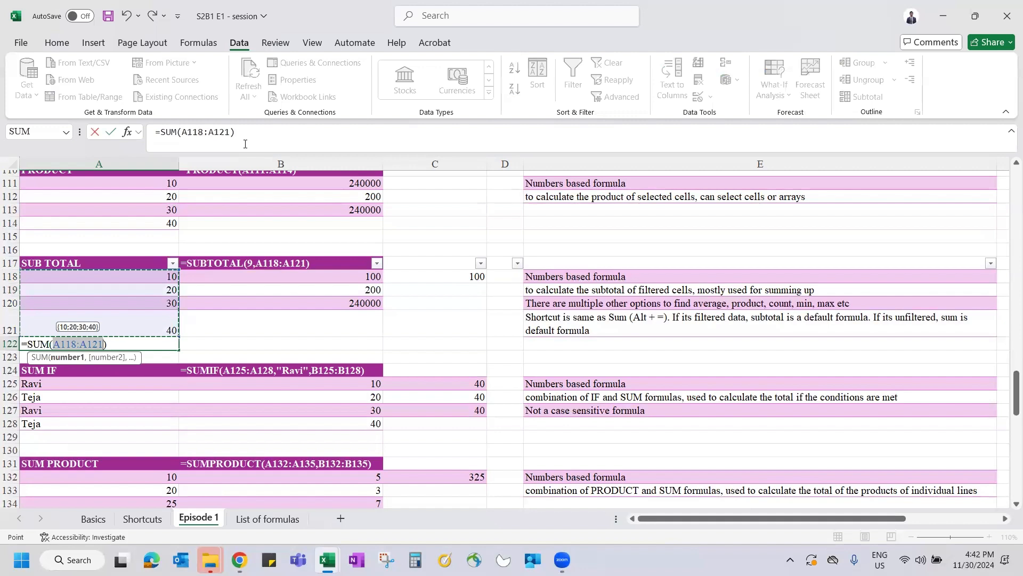
key("Escape")
key("Up")
key("Down")
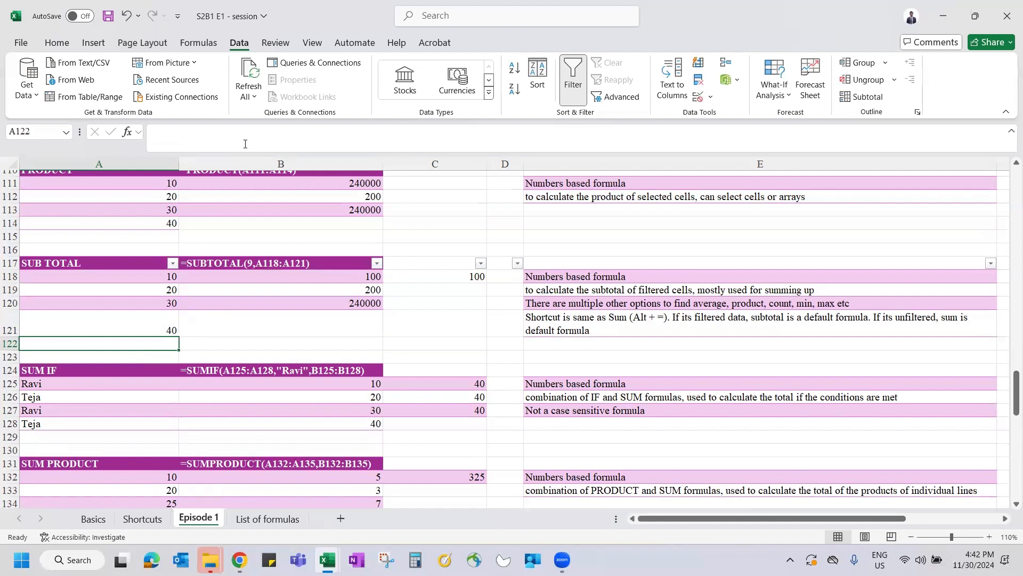
key("alt+equal")
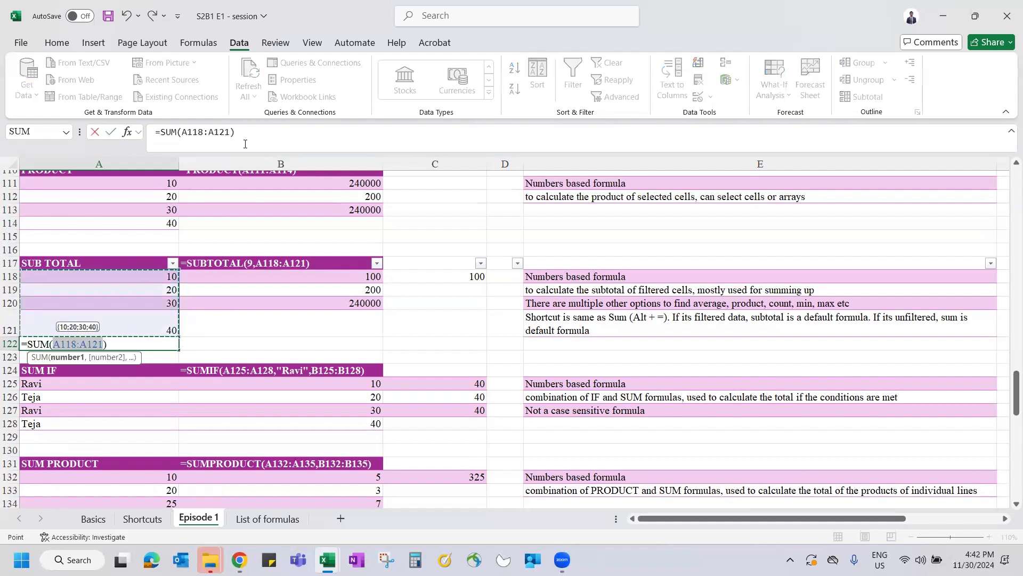
key("Escape")
key("Up")
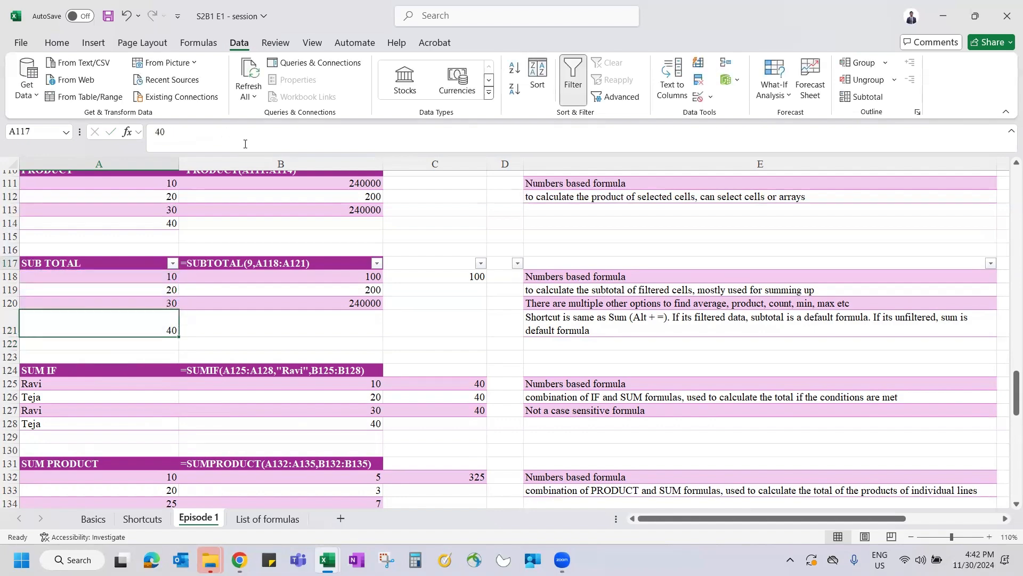
Step: Filter the SUB TOTAL column to leave out 20
key("ctrl+Up")
key("alt+Down")
left_click(224, 429)
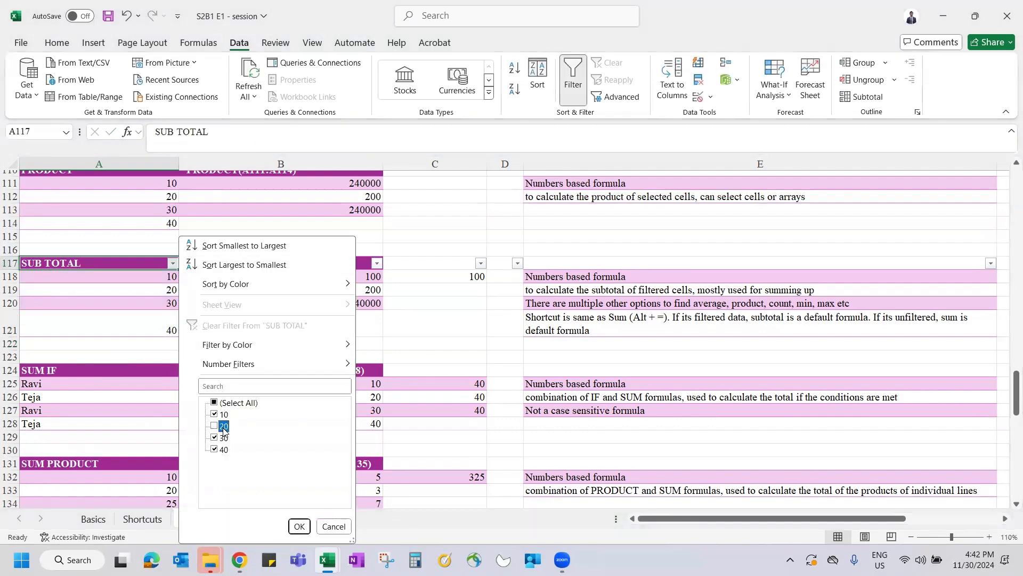
key("Return")
Step: Try AutoSum in A122 on the filtered values A118:A121 and cancel the formula
key("Down")
key("Down")
key("Down")
key("Down")
key("alt+equal")
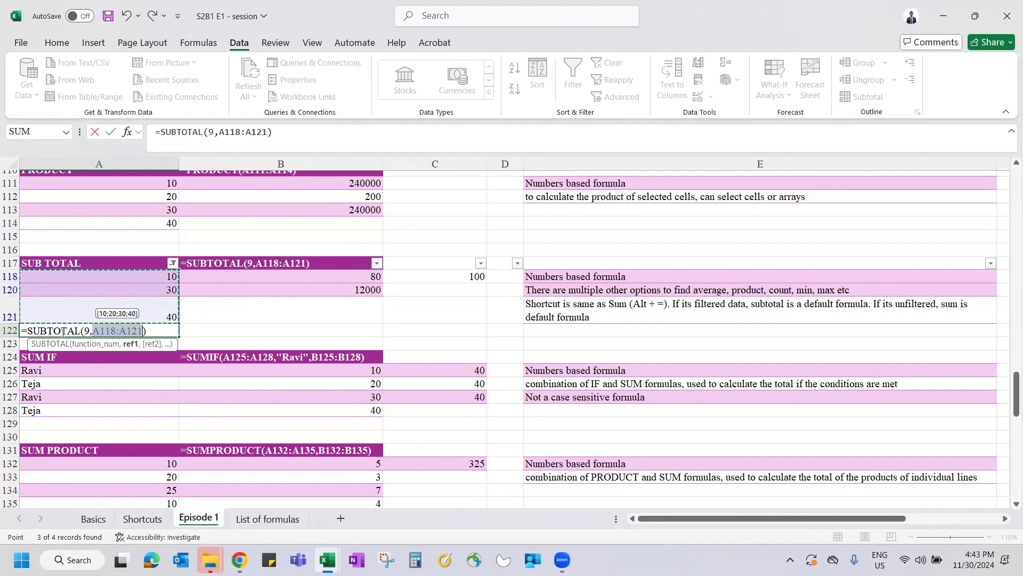
key("Escape")
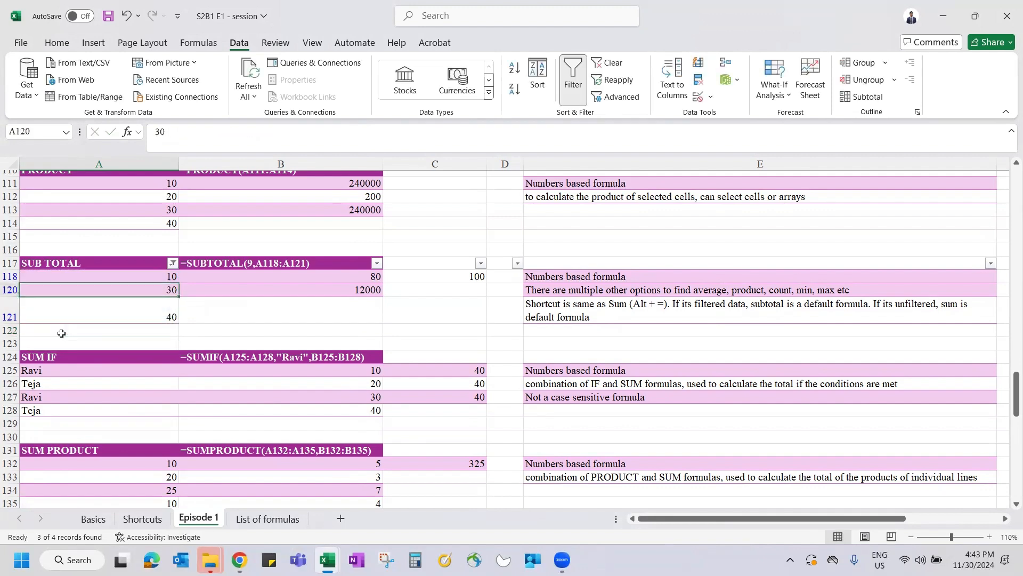
Step: Select the SUBTOTAL formula in B118 and clear the table's filter
key("Up")
key("Right")
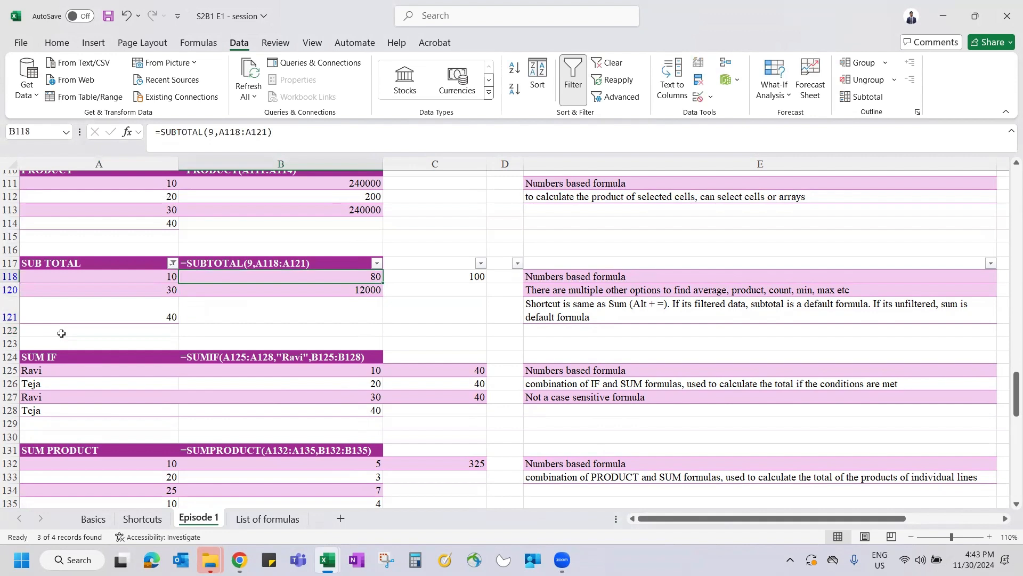
key("alt+a+c")
Step: Start a SUBTOTAL formula in B118 and examine its list of function numbers
type("=subto")
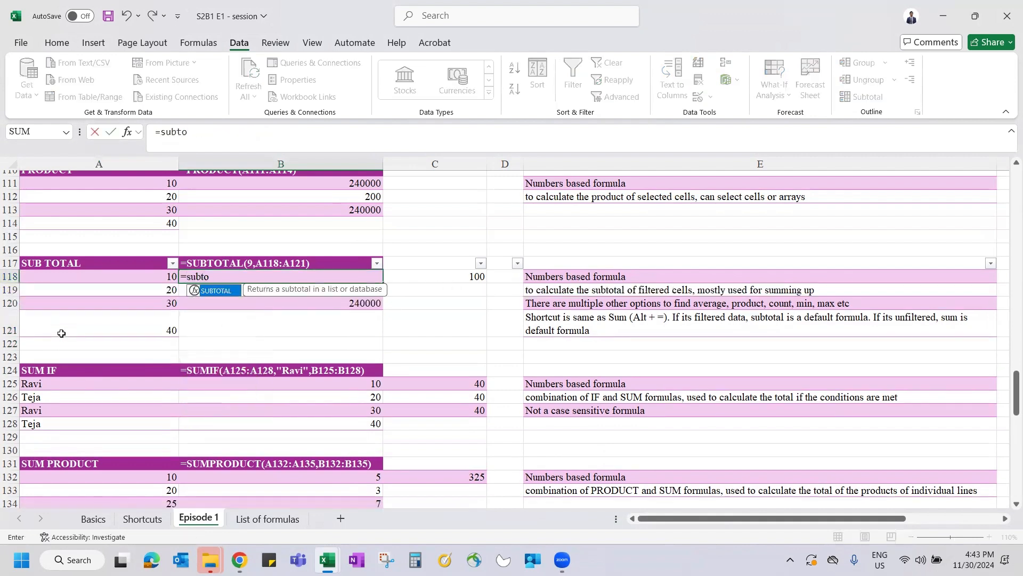
key("Tab")
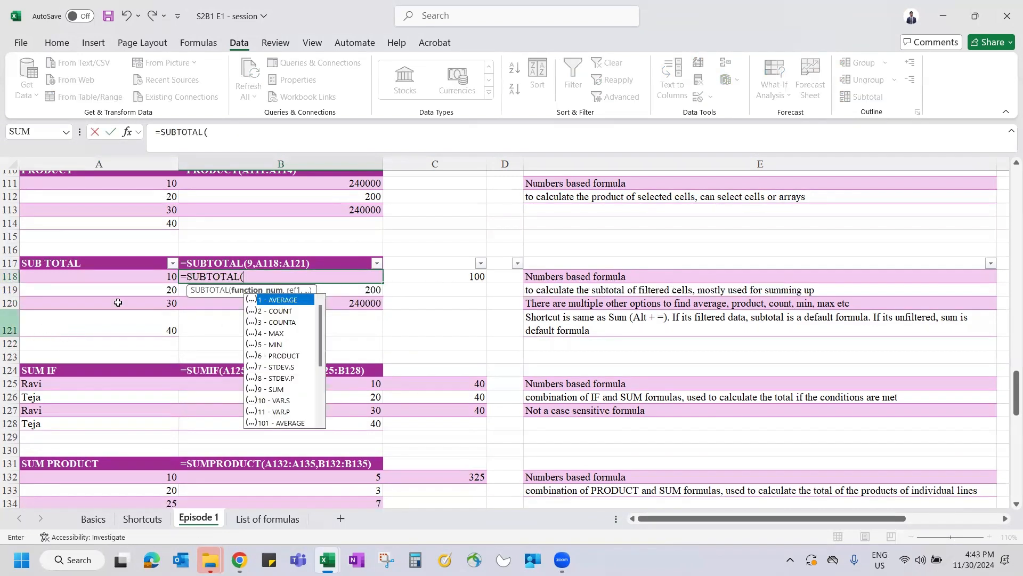
scroll(226, 206, "up", 4)
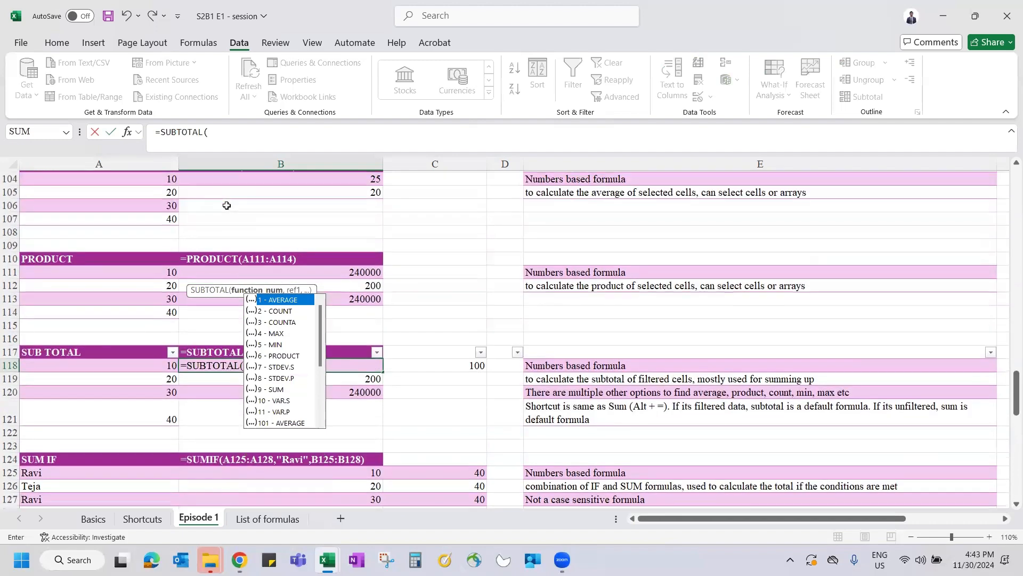
scroll(226, 205, "down", 3)
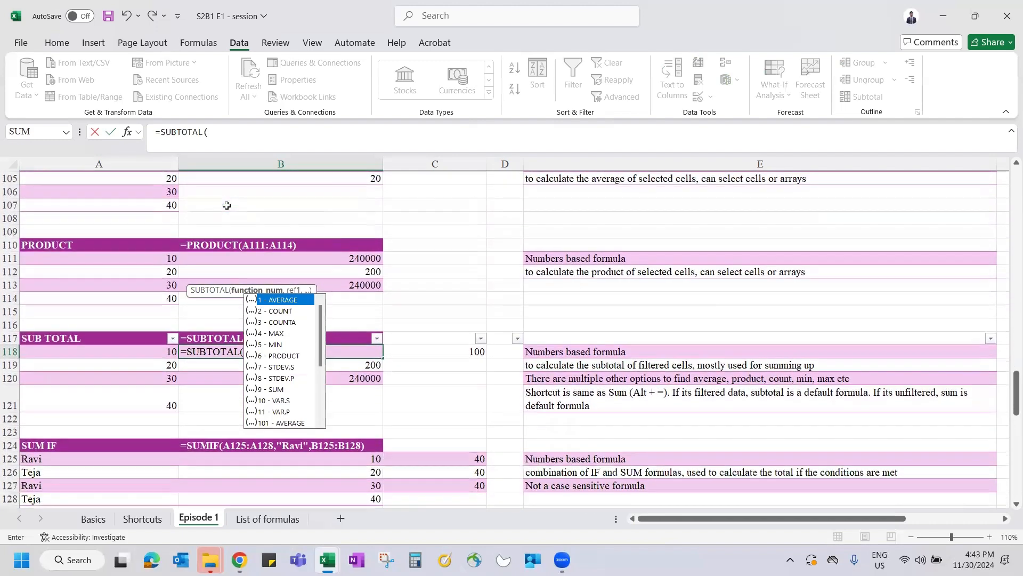
scroll(322, 343, "down", 1)
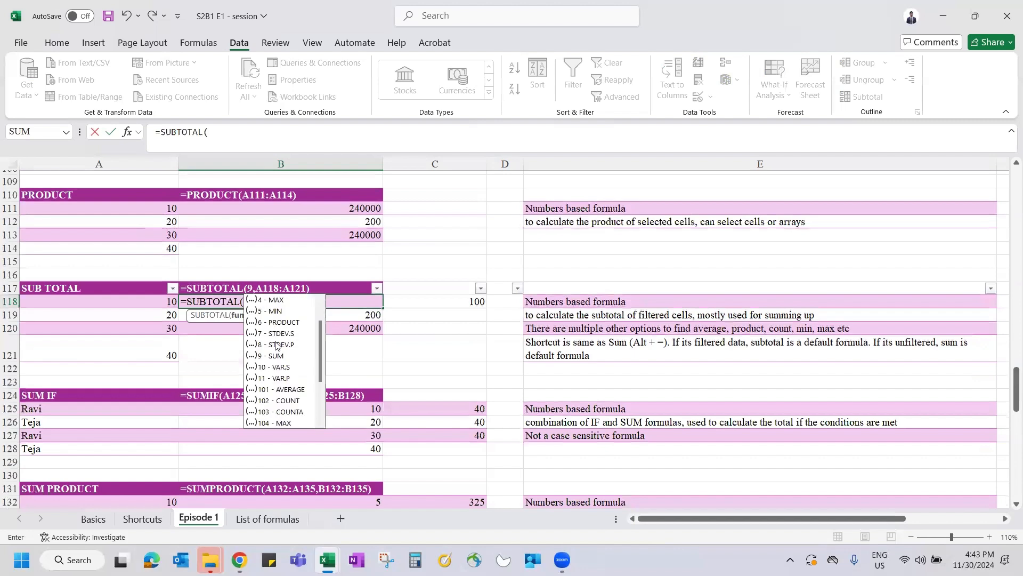
left_click_drag(320, 338, 320, 314)
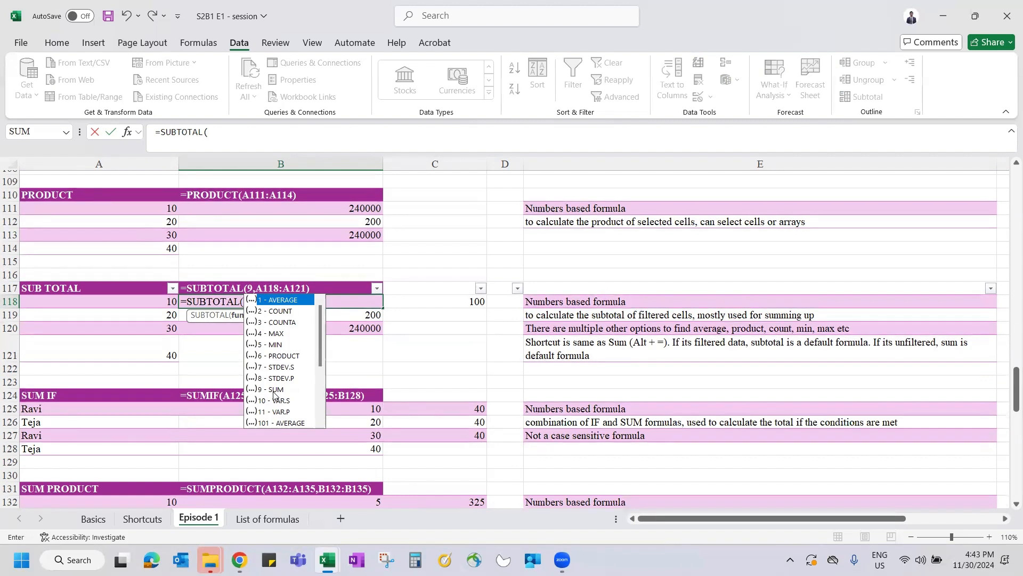
Step: Try function number 2 (COUNT) in the B118 SUBTOTAL formula and cancel the edit
left_click(281, 312)
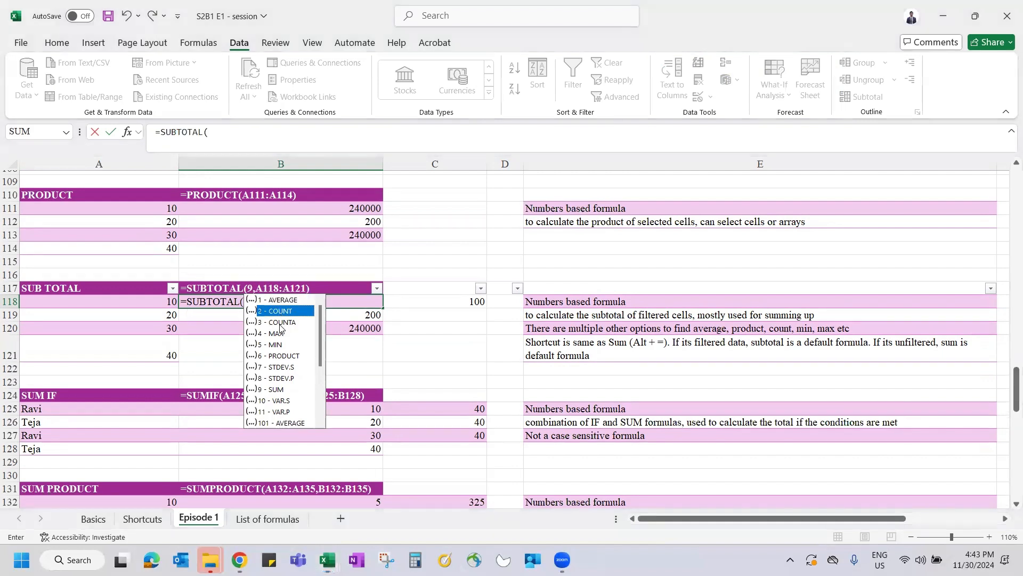
type(",")
key("BackSpace")
type("2,")
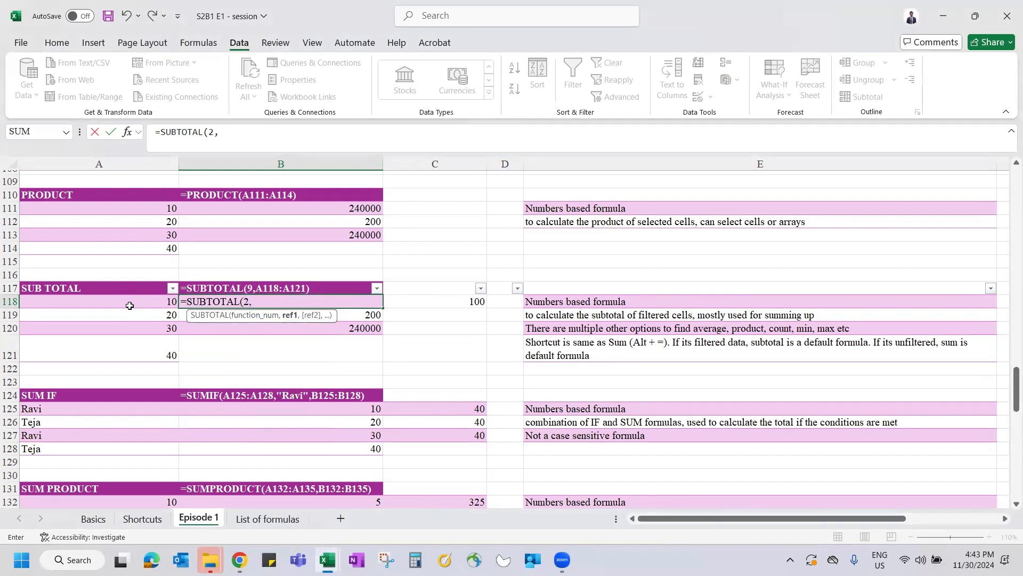
key("Escape")
Step: Filter the SUB TOTAL column to exclude the value 30
left_click(121, 283)
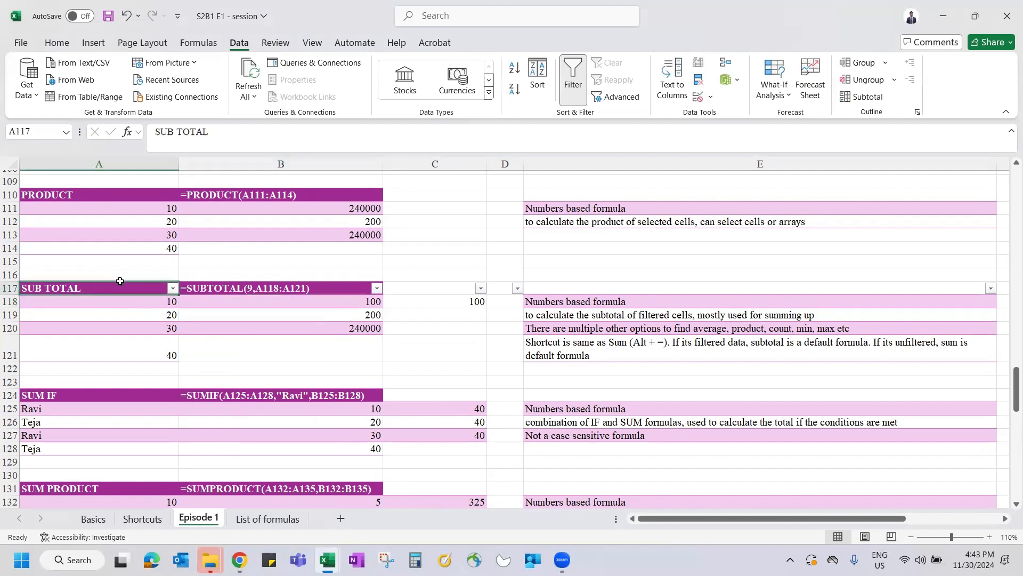
key("alt+Down")
left_click(215, 438)
key("Return")
Step: Enter =SUBTOTAL(2,A118:A121) in B119 to count the visible SUB TOTAL values
key("Down")
key("Right")
key("Down")
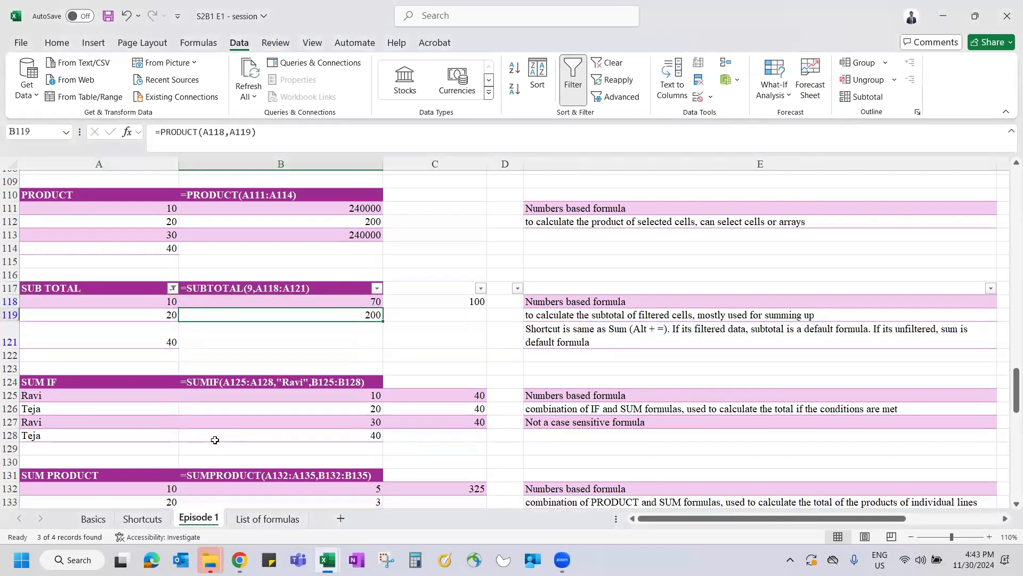
type("=subt")
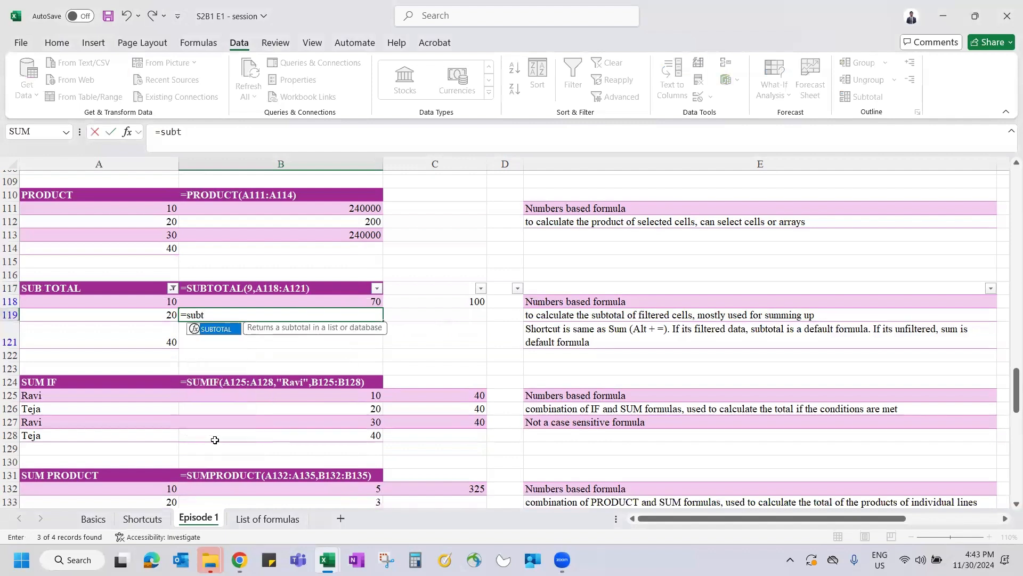
key("Tab")
key("Down")
key("Tab")
type(",")
left_click_drag(154, 302, 153, 334)
type(")")
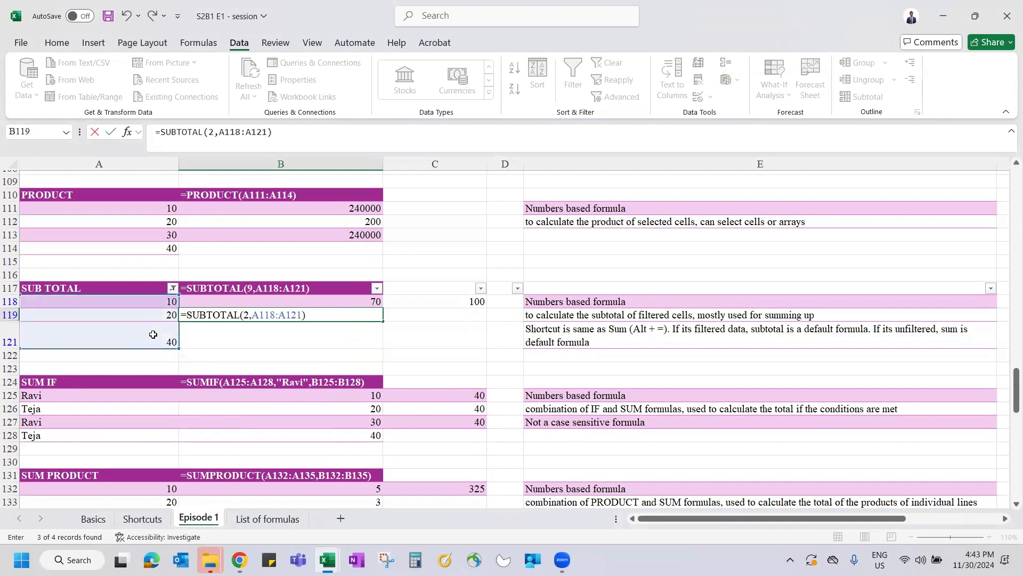
key("Return")
key("Up")
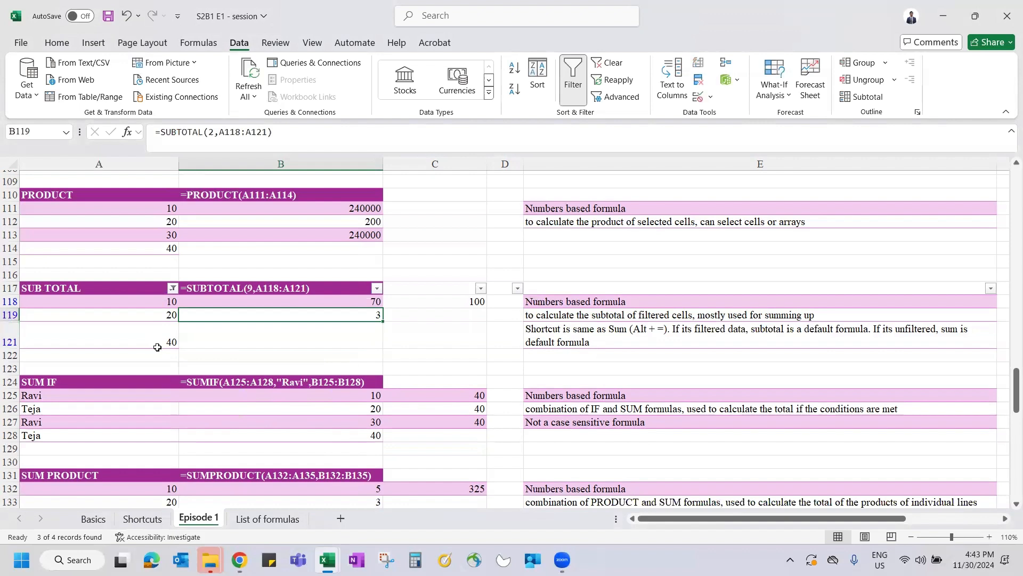
Step: Filter the SUB TOTAL column to also exclude 40 and check the SUBTOTAL formulas against the remaining rows
left_click(173, 288)
left_click(222, 453)
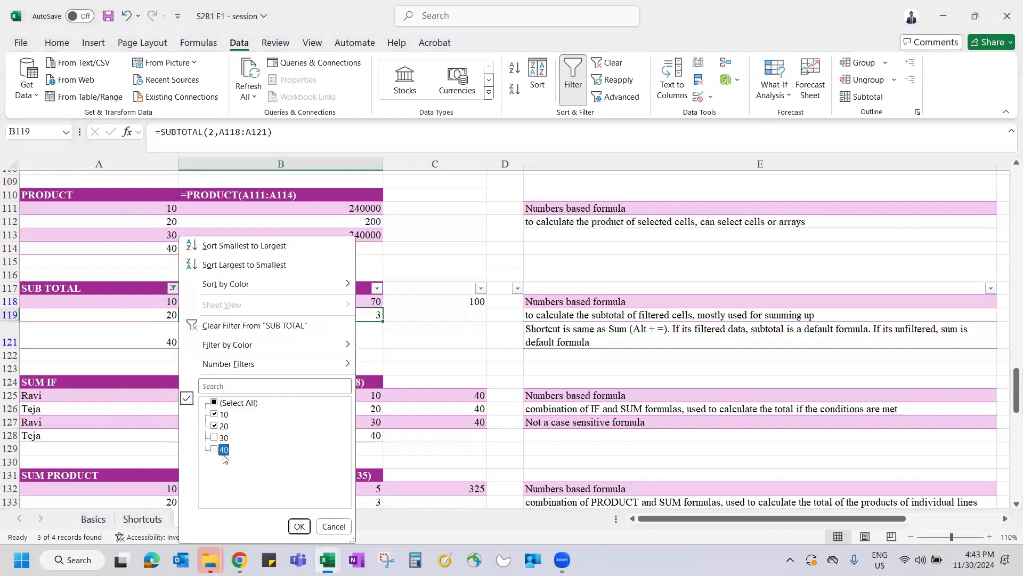
key("Return")
key("Up")
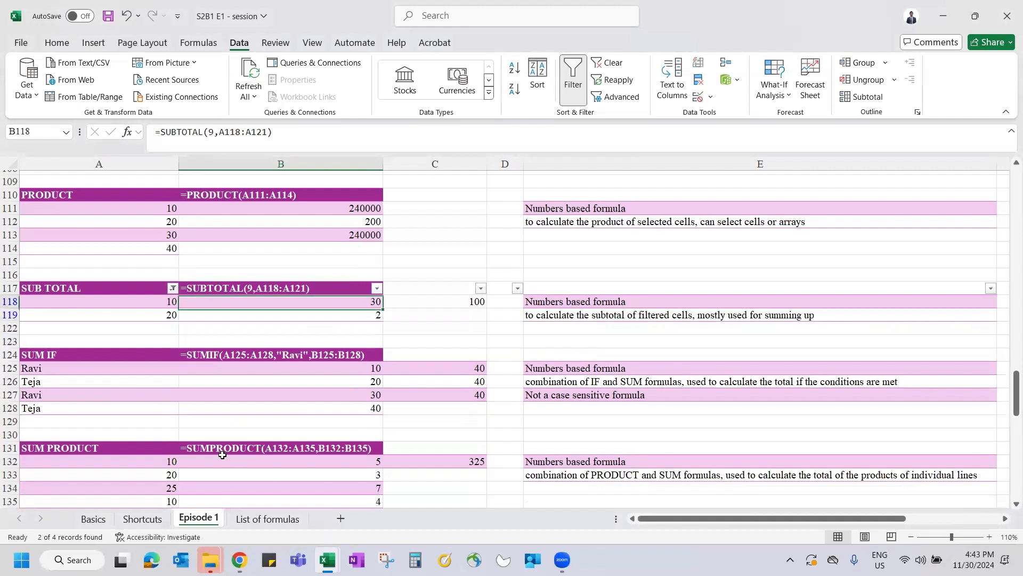
key("Left")
key("shift+Down")
key("Right")
key("Down")
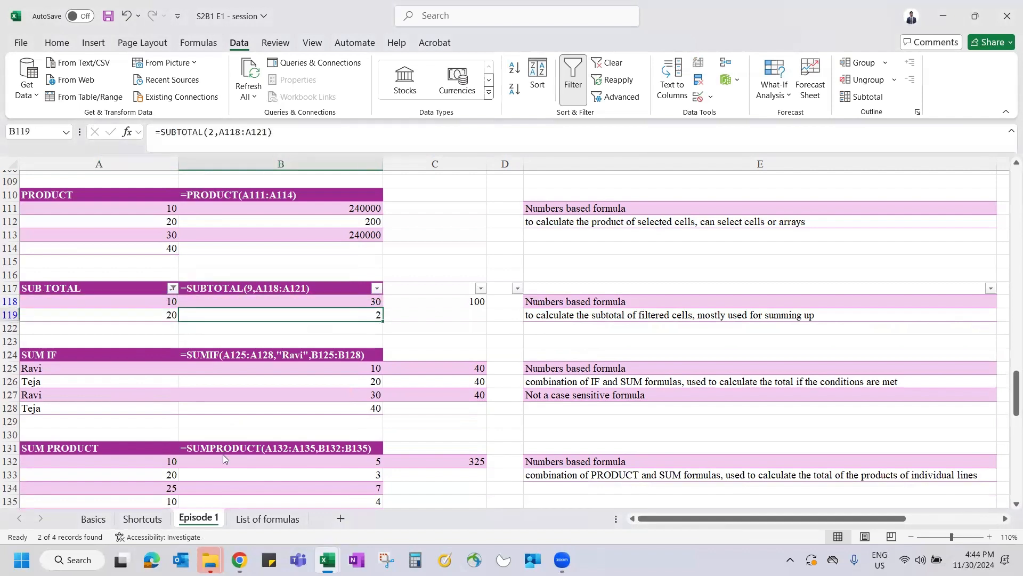
Step: Remove the function number from the B119 SUBTOTAL formula, browse the function list and try to choose 4 (MAX)
key("alt")
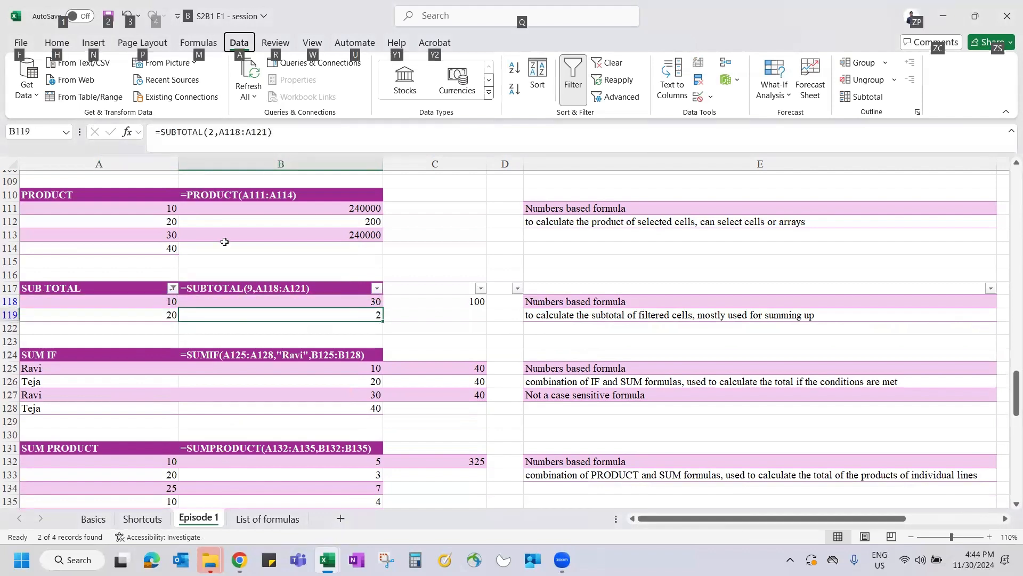
left_click(213, 132)
key("BackSpace")
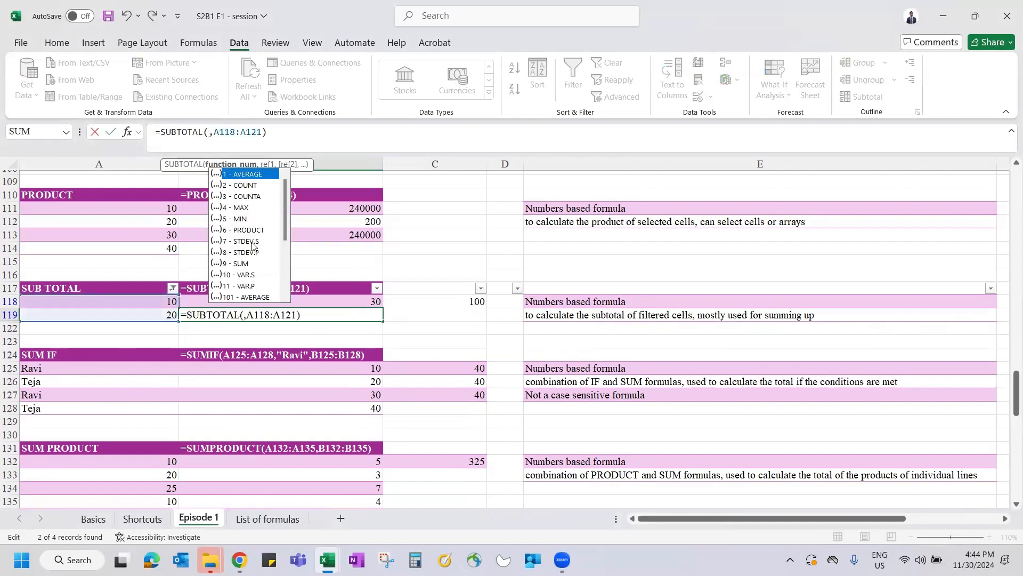
scroll(245, 288, "down", 2)
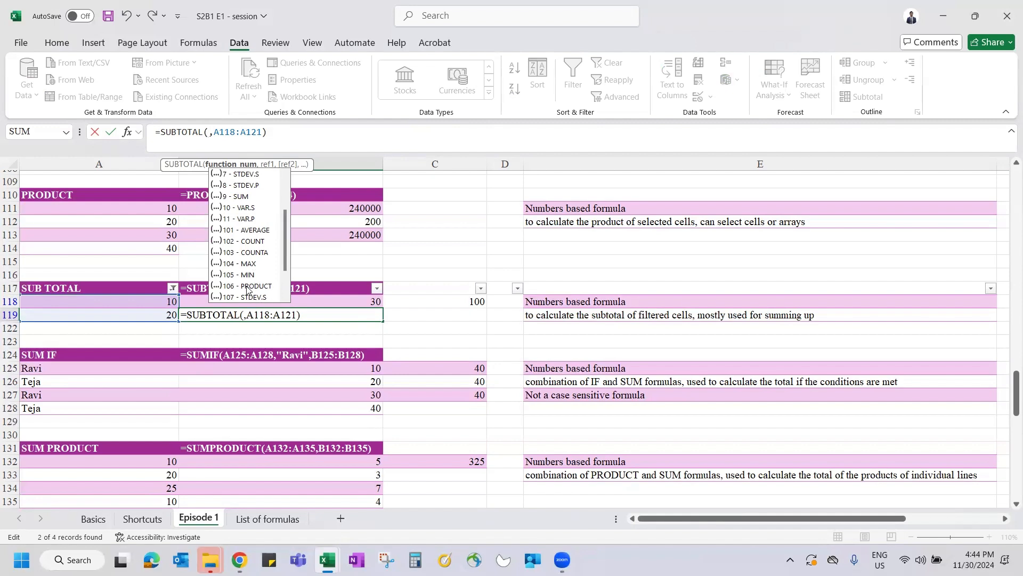
scroll(263, 283, "down", 1)
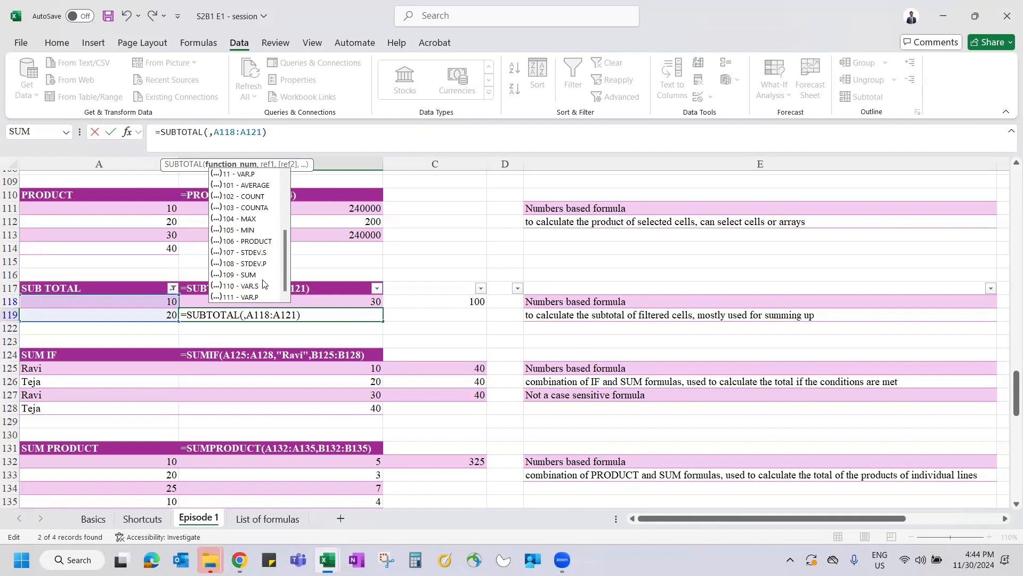
scroll(263, 282, "up", 3)
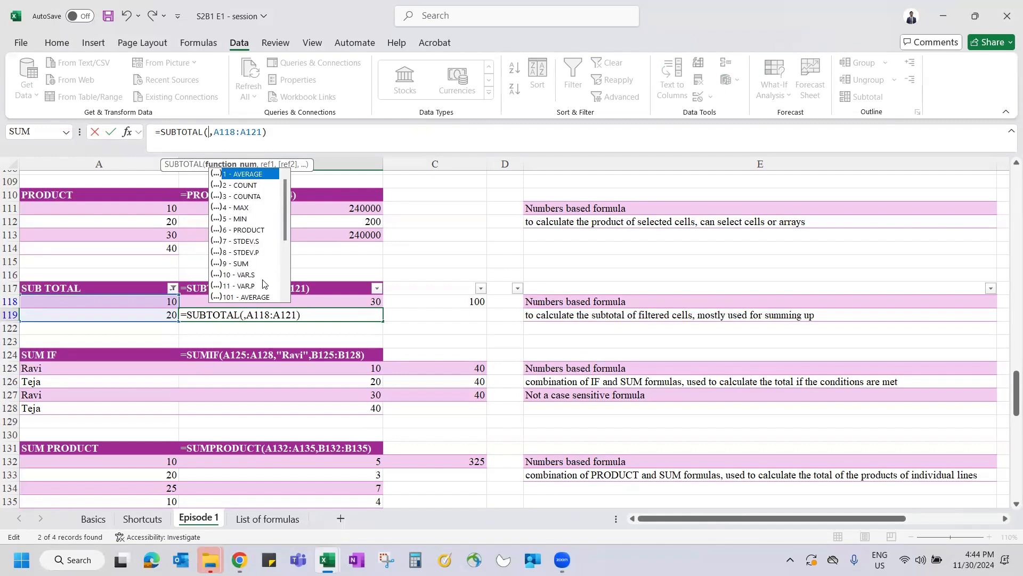
left_click(247, 211)
key("Return")
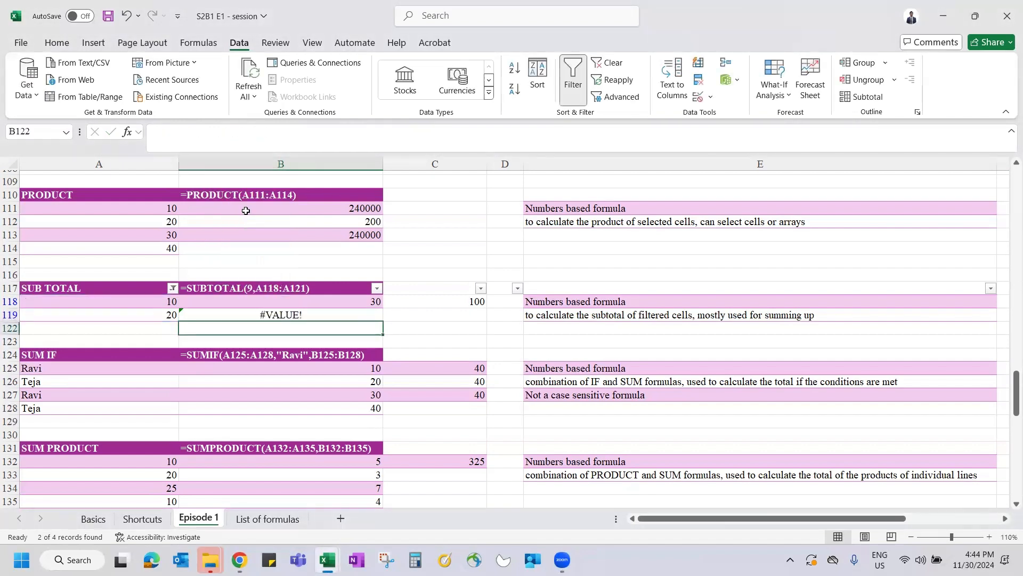
Step: Set the function number of the B119 SUBTOTAL formula to 4 (MAX)
key("Up")
left_click(210, 131)
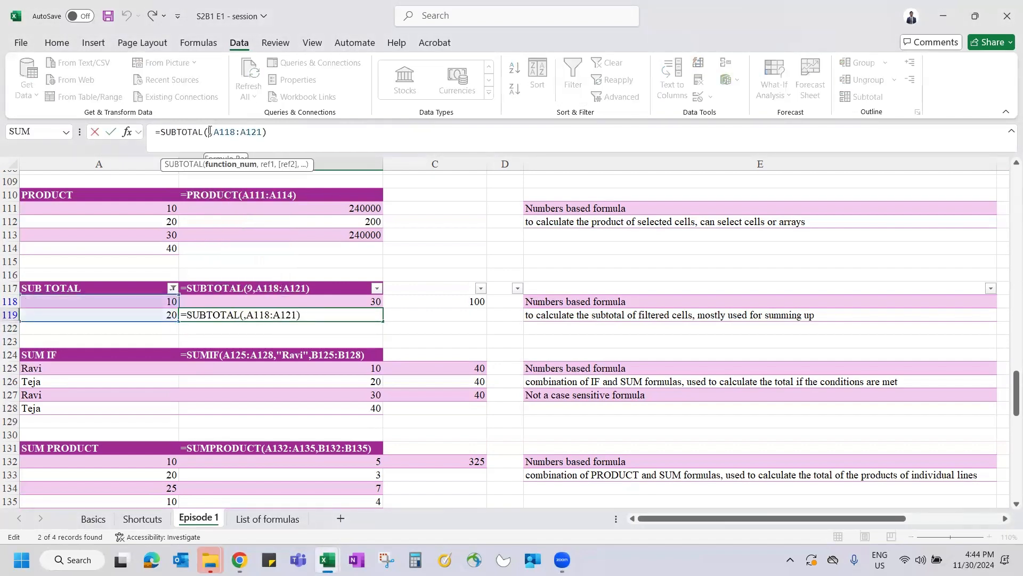
type("8")
key("BackSpace")
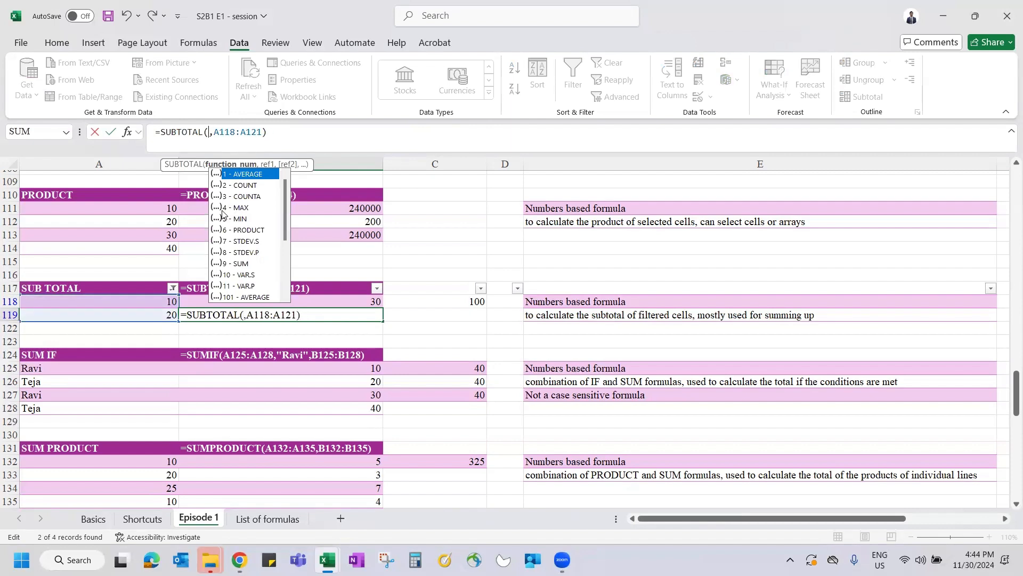
type("4")
key("Return")
key("Up")
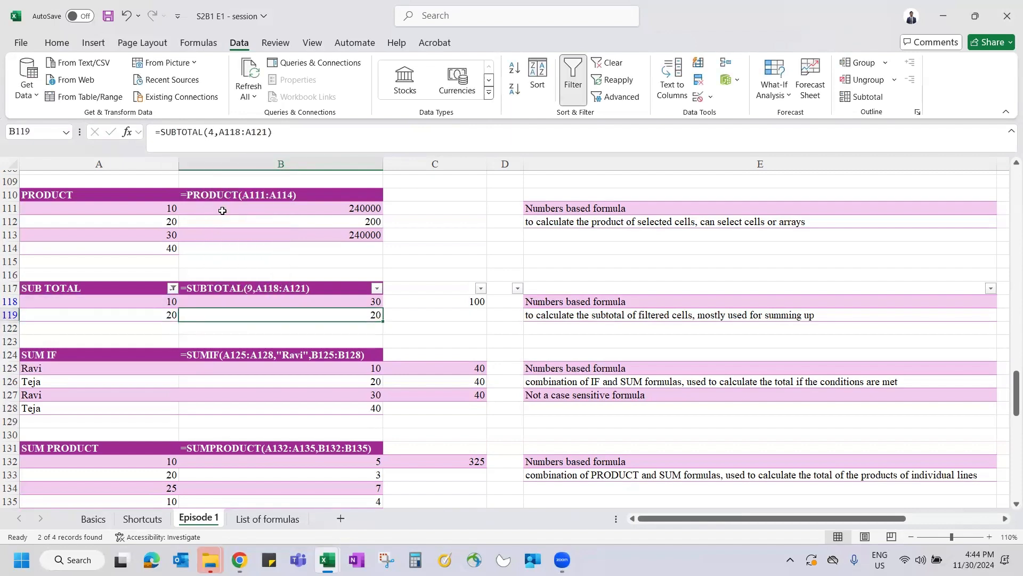
Step: Change the function number of the B119 SUBTOTAL formula to 5 (MIN)
left_click(215, 132)
key("BackSpace")
type("5")
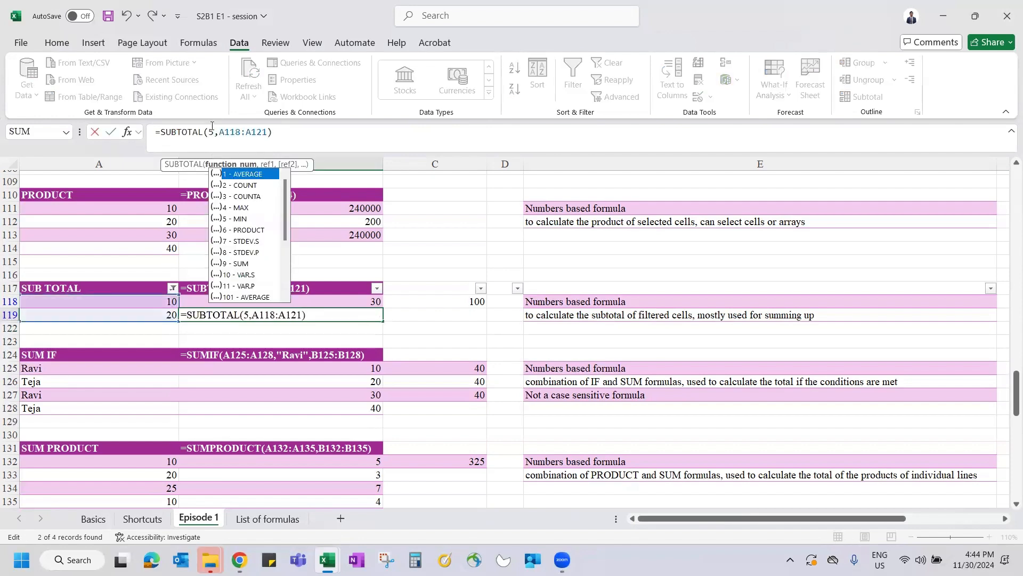
key("Return")
key("Up")
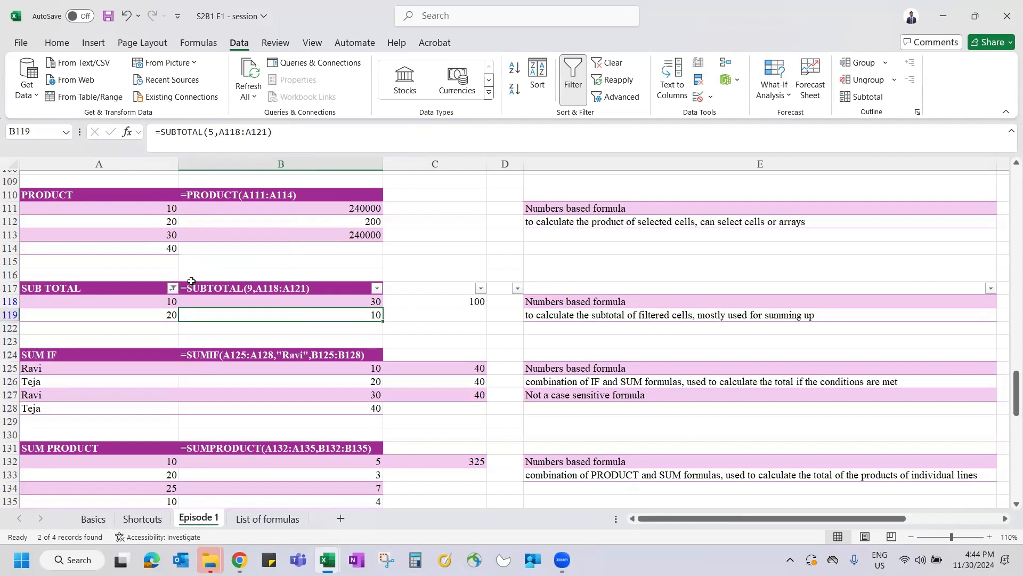
Step: Clear the SUB TOTAL table's filter and move down to B121
key("alt+a")
key("c")
key("Down")
key("Down")
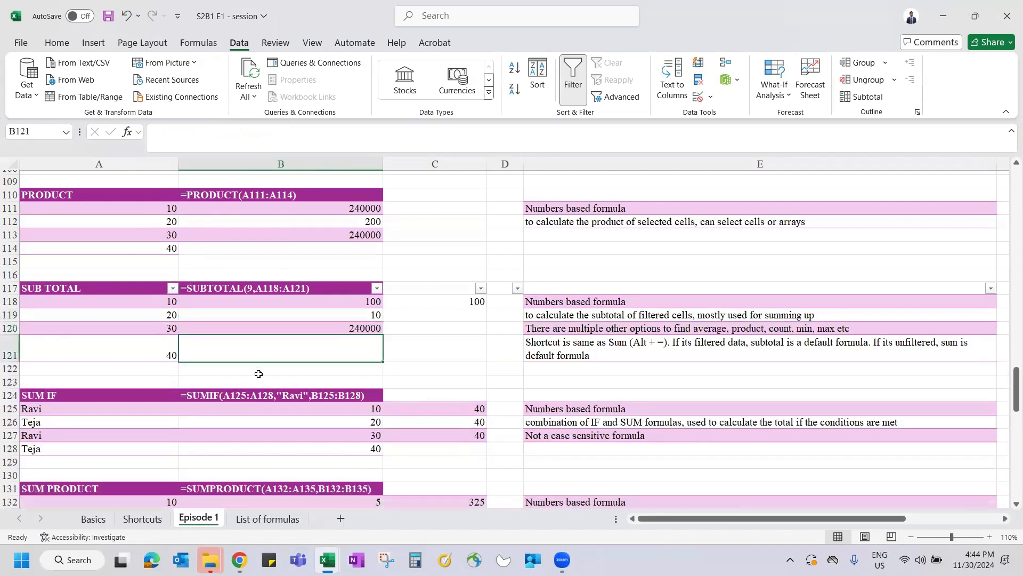
Step: Look over the SUM IF and SUM PRODUCT headings and examine the nested IF formula in C92
scroll(258, 374, "down", 5)
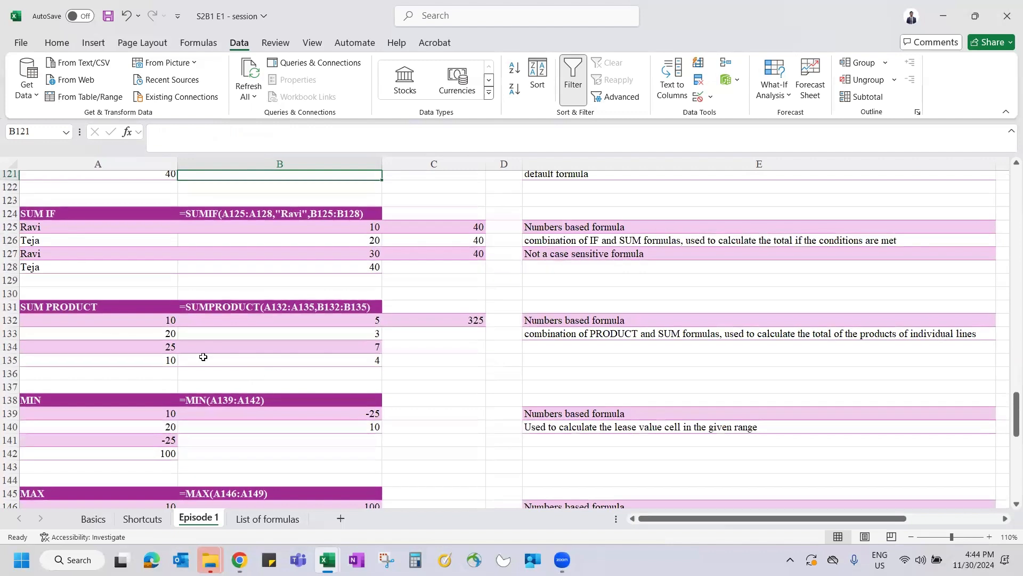
left_click(101, 302)
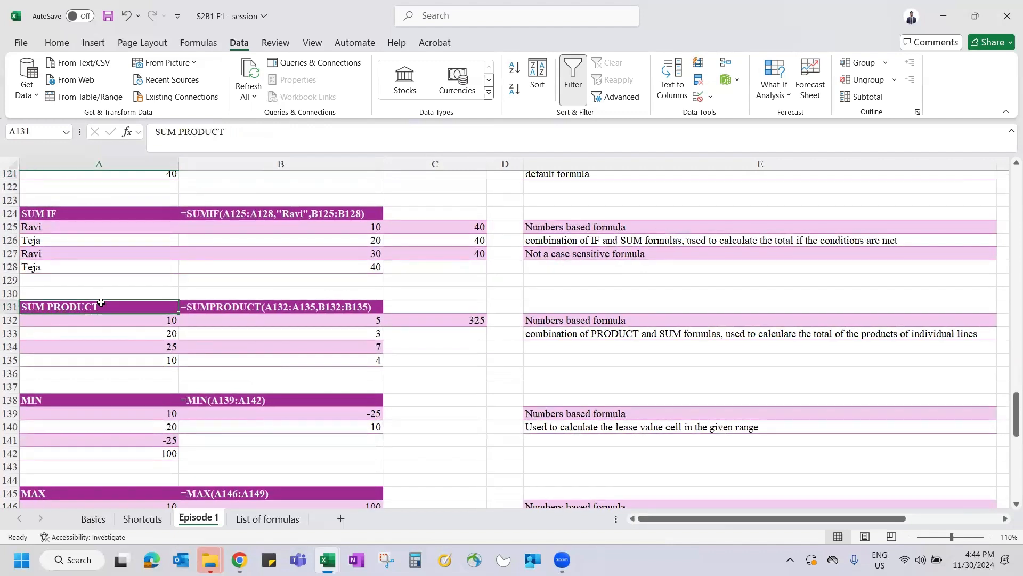
left_click(87, 214)
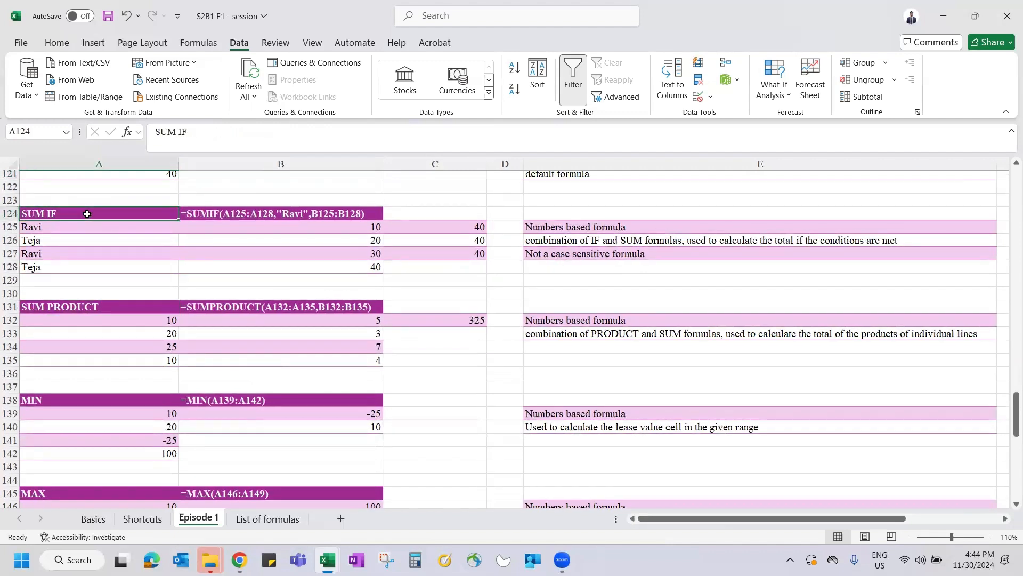
scroll(241, 226, "up", 3)
scroll(240, 226, "up", 9)
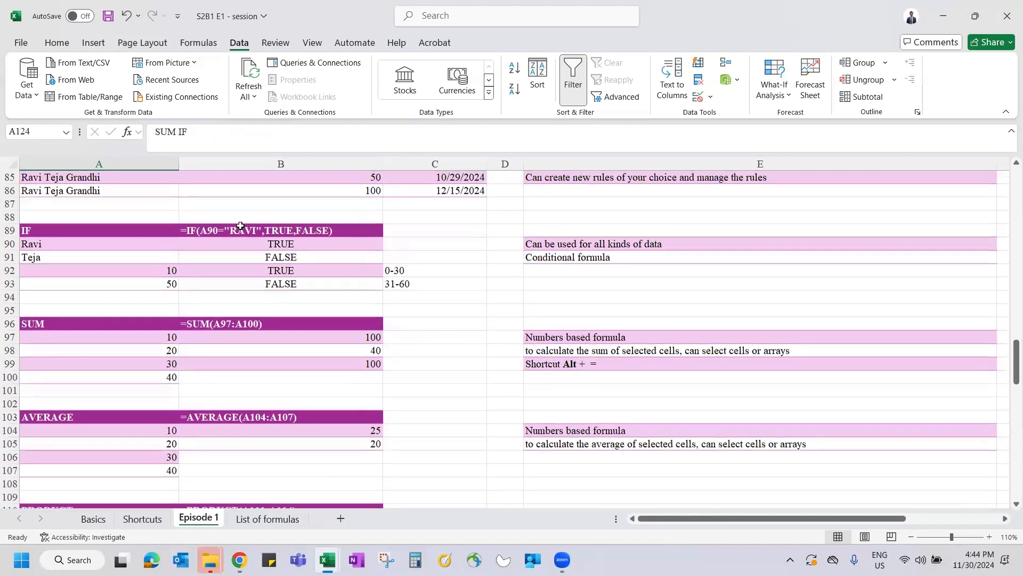
left_click(434, 270)
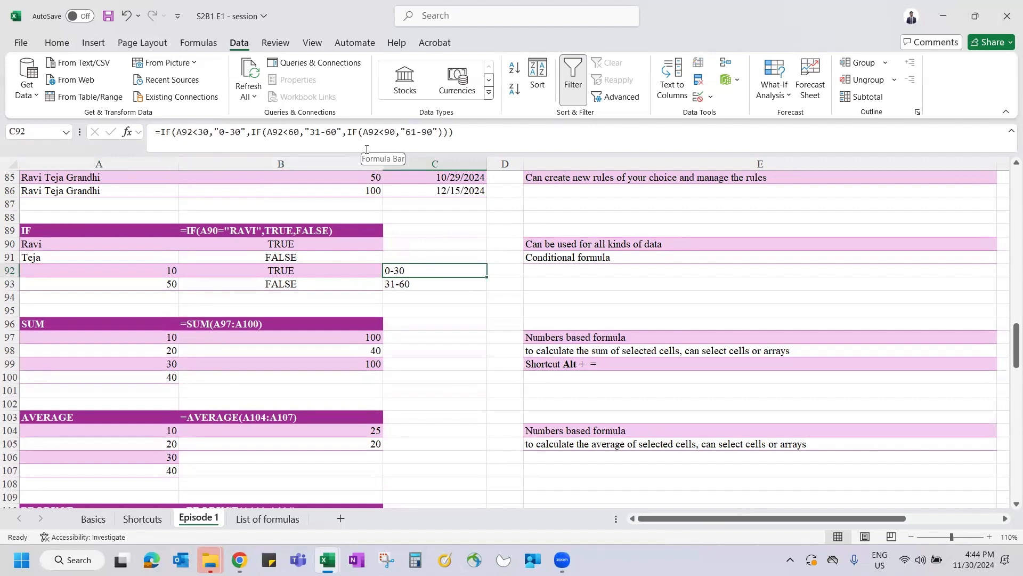
scroll(346, 355, "down", 9)
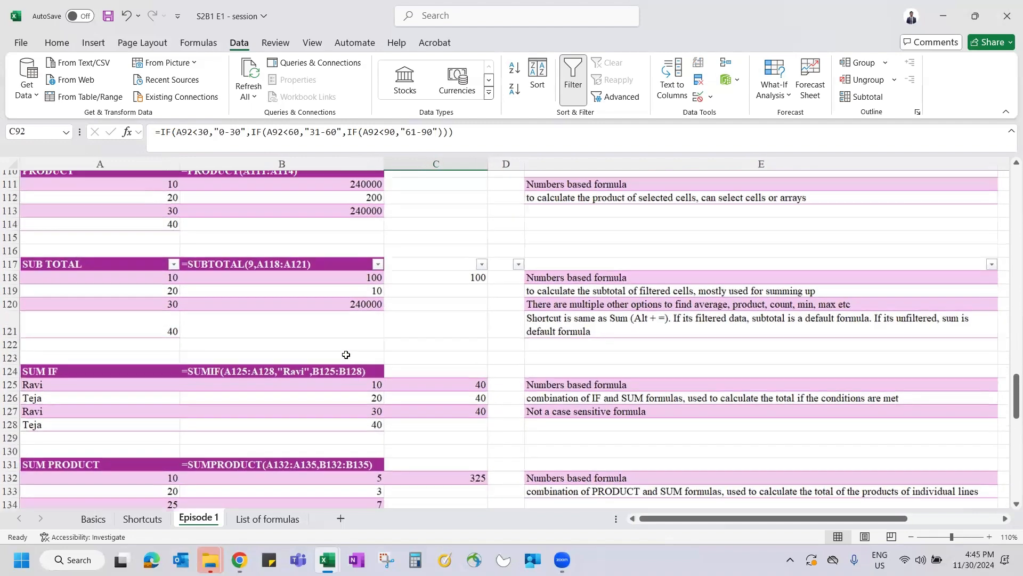
Step: Examine the names in A125:A128 of the SUM IF table and the amount beside each one
scroll(346, 354, "up", 1)
left_click(291, 412)
key("Down")
scroll(290, 412, "down", 3)
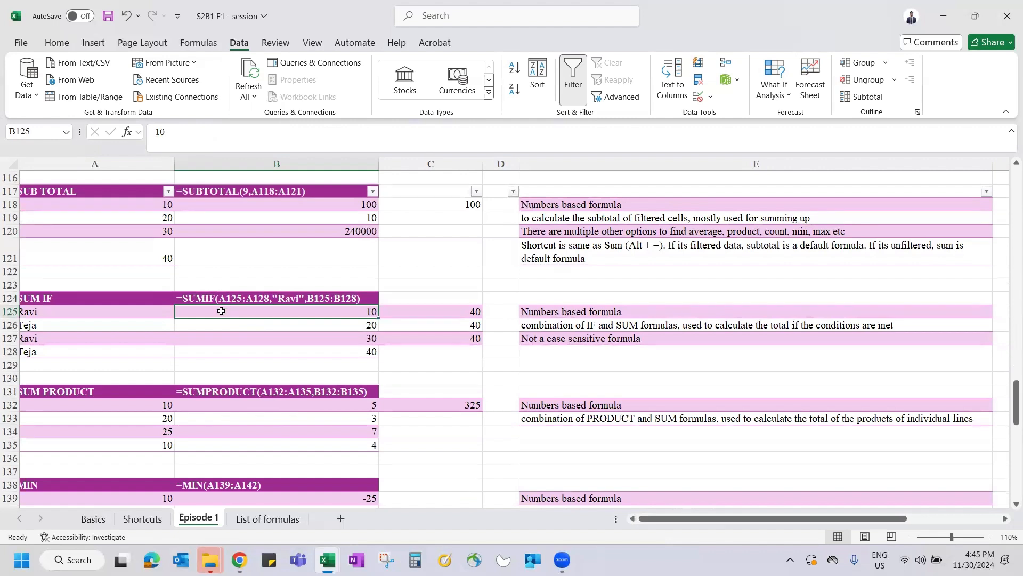
scroll(221, 311, "left", 1)
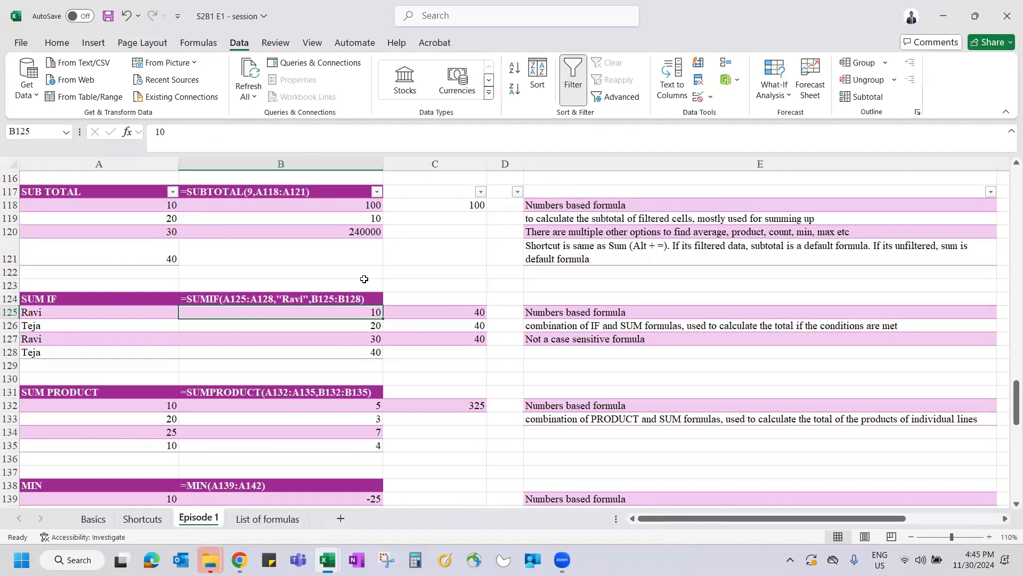
key("Left")
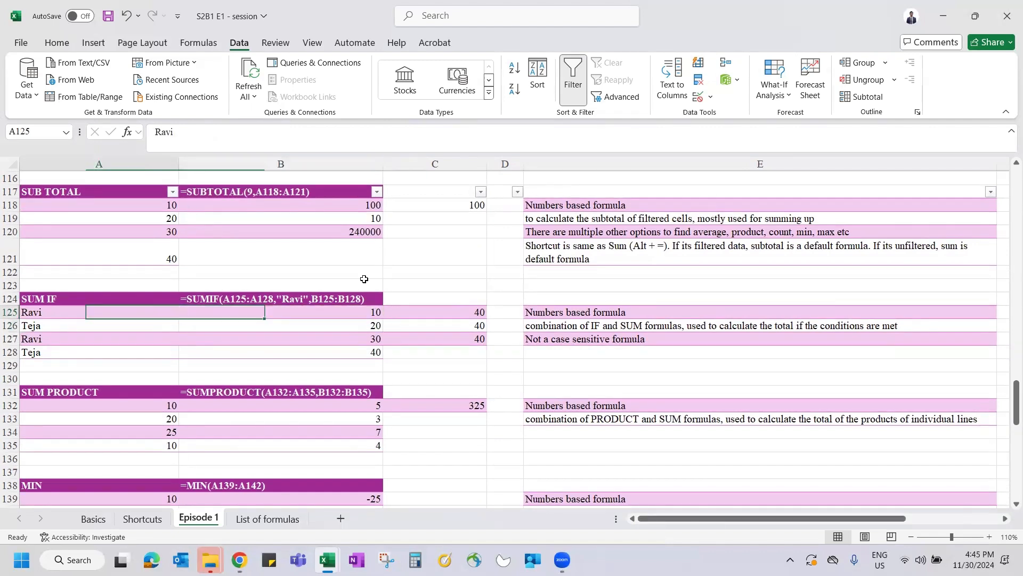
key("ctrl+shift+Down")
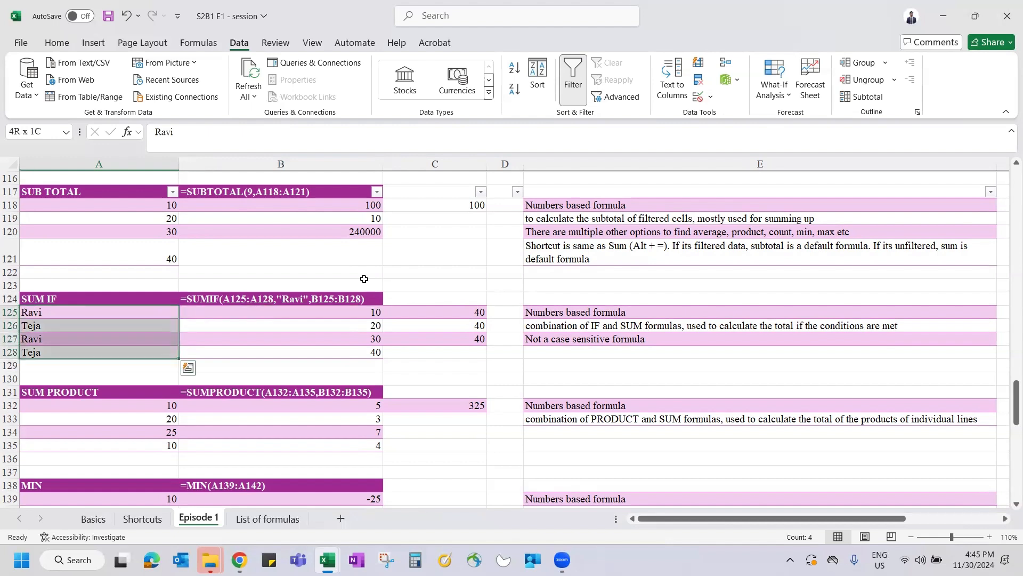
key("Right")
key("Left")
key("Down")
key("Right")
key("Left")
key("Down")
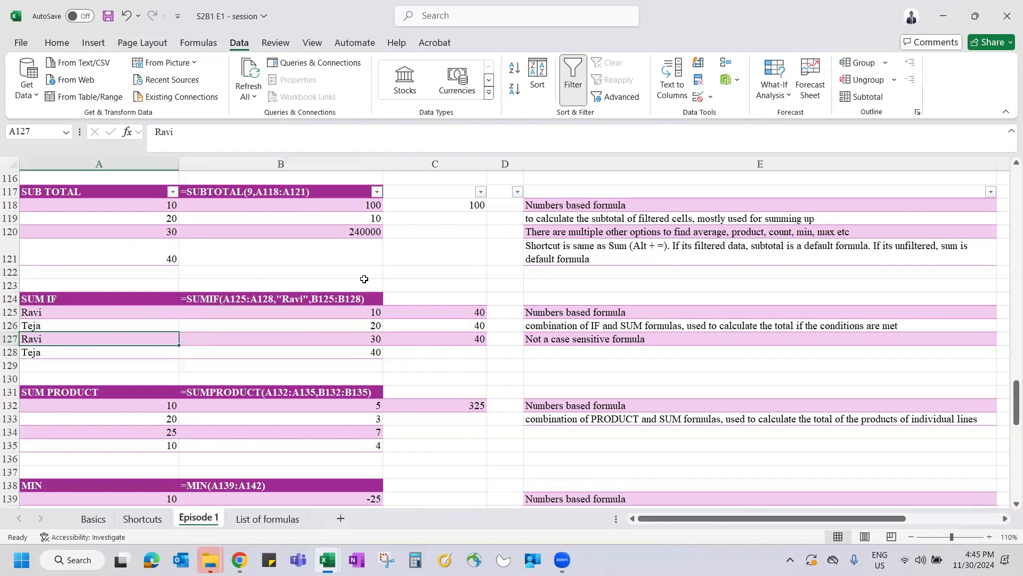
key("Down")
key("Right")
Step: Select the amounts in B125 and B127 together to check their combined sum
key("Up")
key("Up")
key("Up")
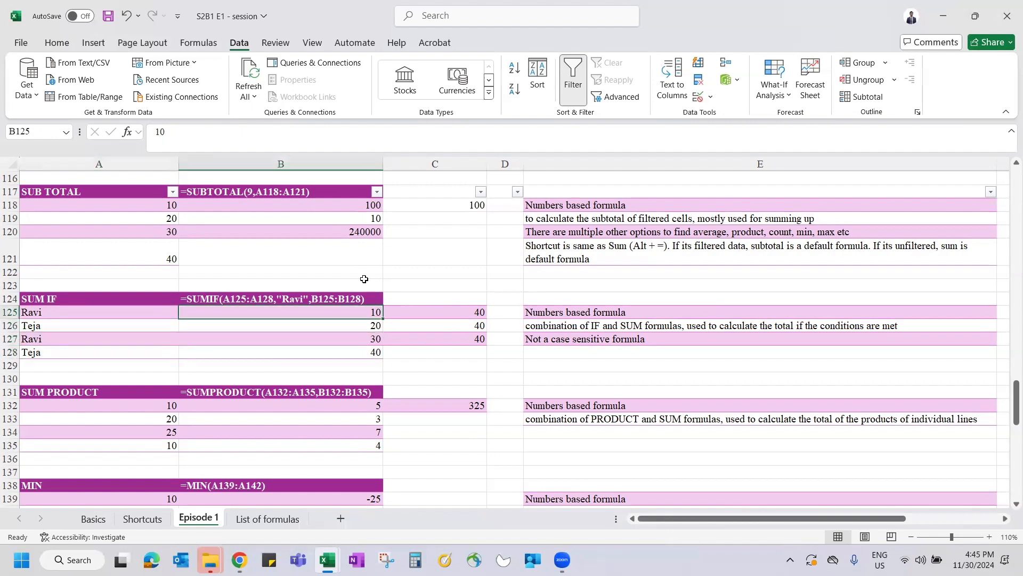
left_click(358, 339, "ctrl")
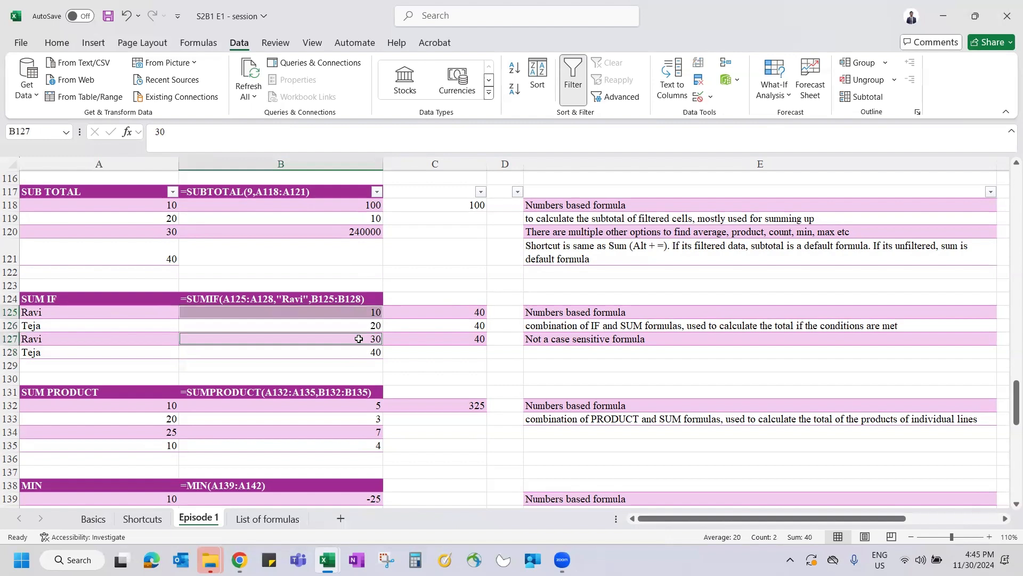
Step: Re-enter the SUMIF formula in C125 with range A125:A128, the name from A125 as quoted text criterion, and sum range B125:B128
left_click(457, 313)
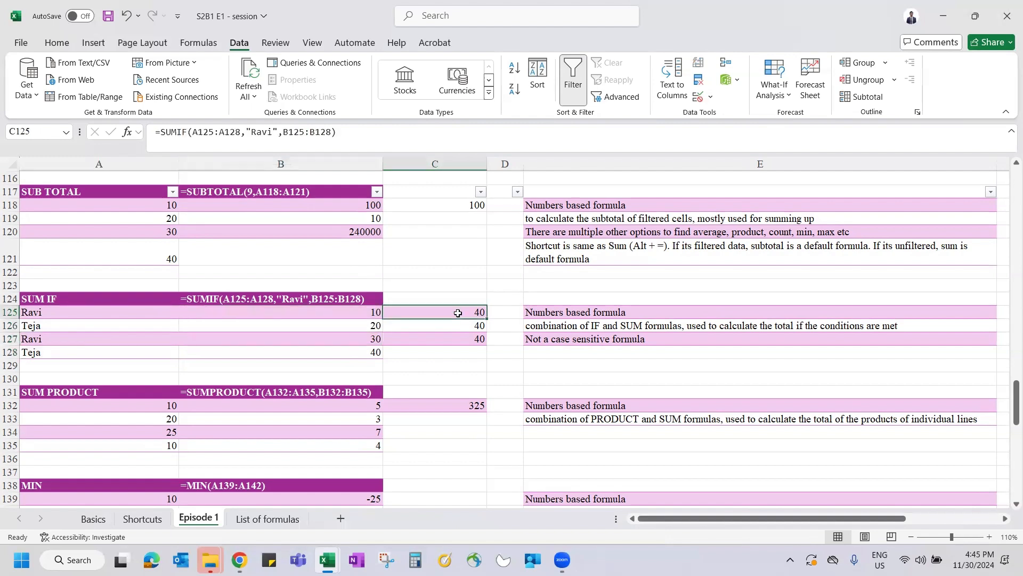
type("=sumif(")
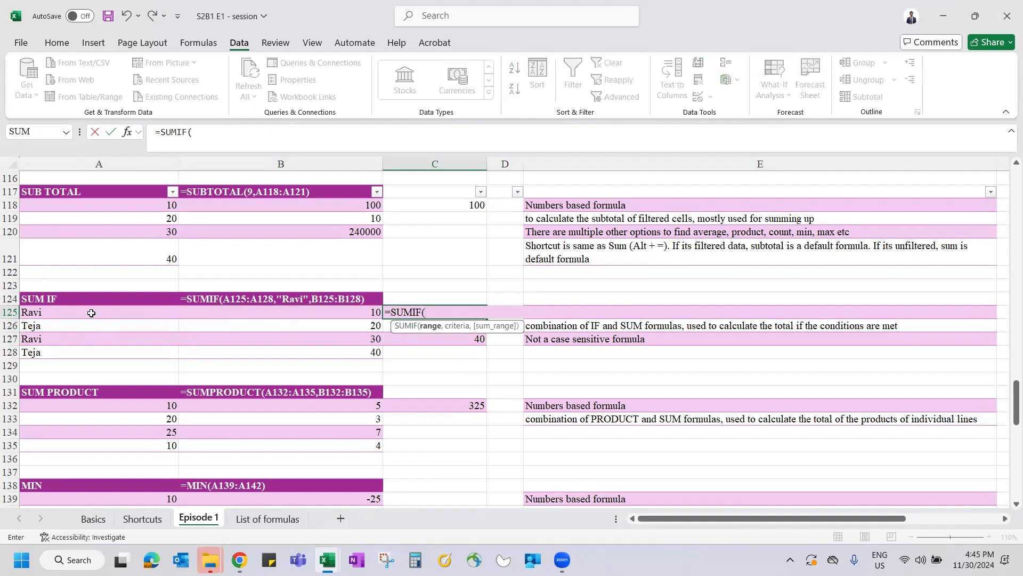
left_click_drag(77, 311, 76, 351)
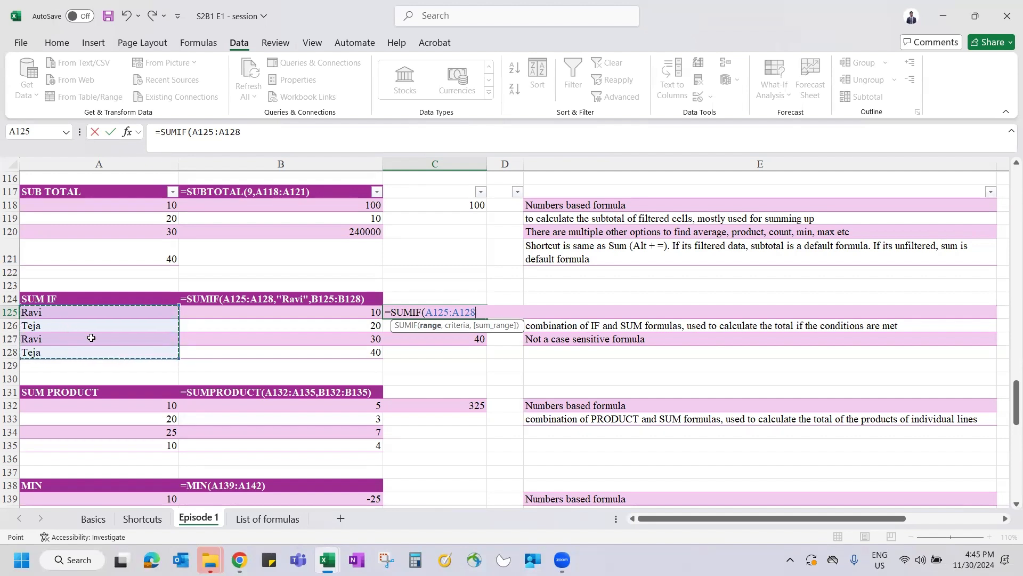
type(",\"Ravi")
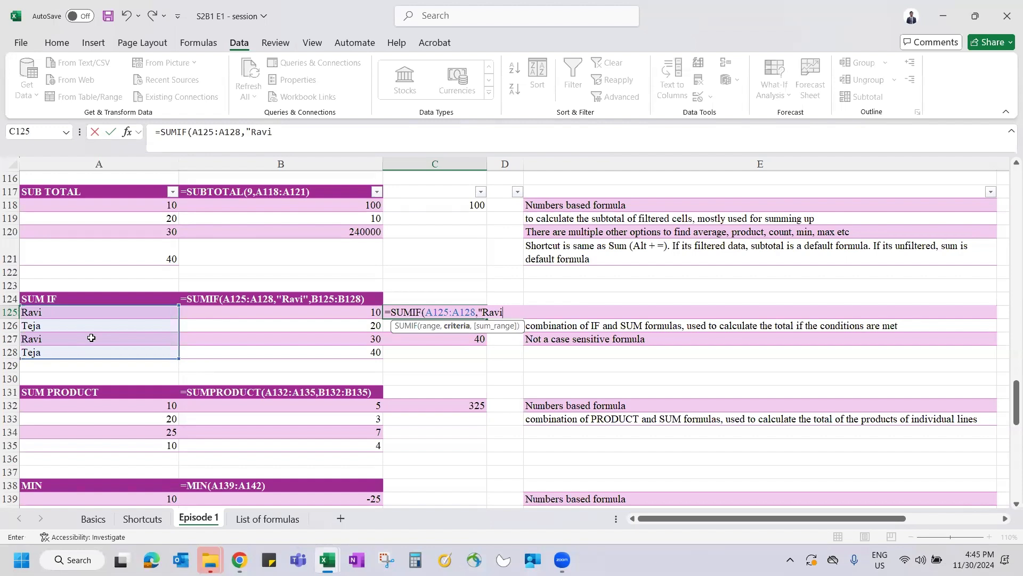
type(",")
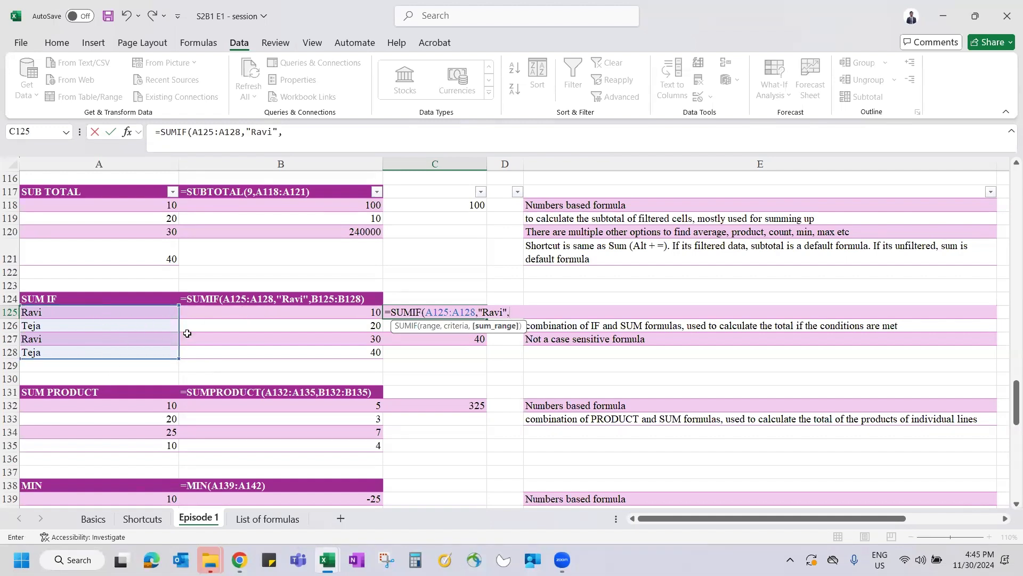
left_click_drag(242, 314, 245, 360)
type(")")
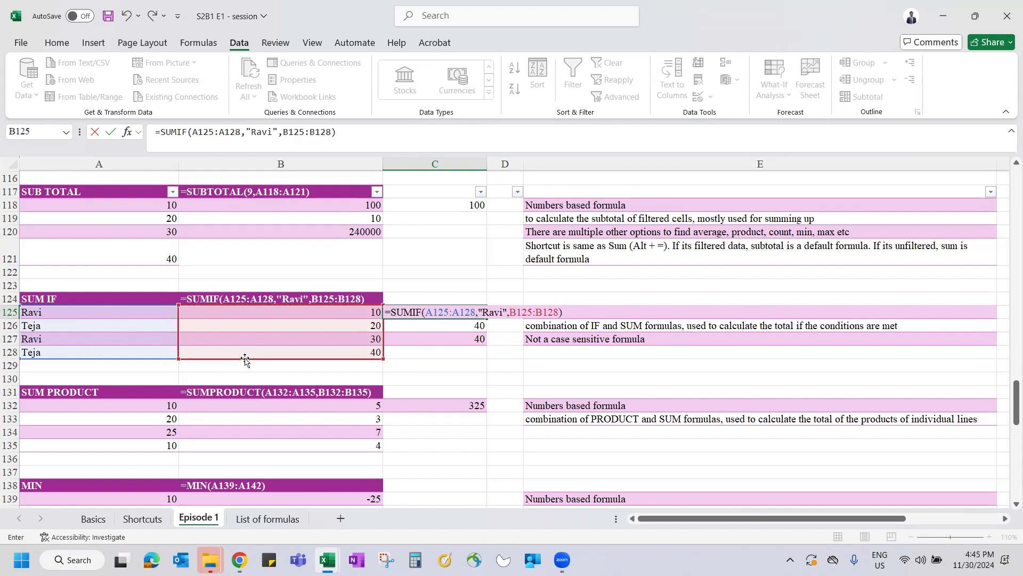
key("ctrl+Return")
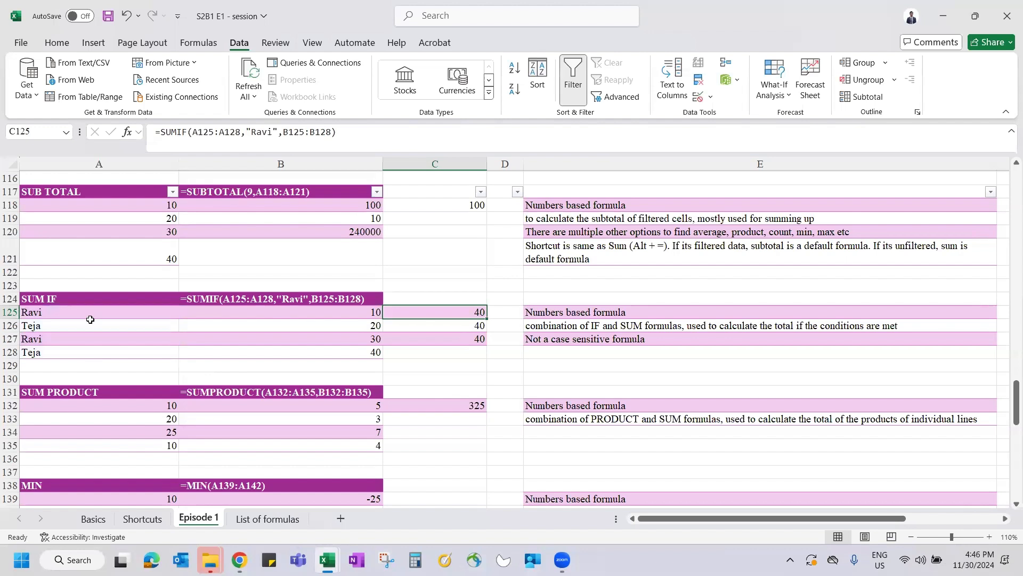
Step: Change the criterion of the SUMIF formula in C126 to the cell reference A126
left_click(461, 325)
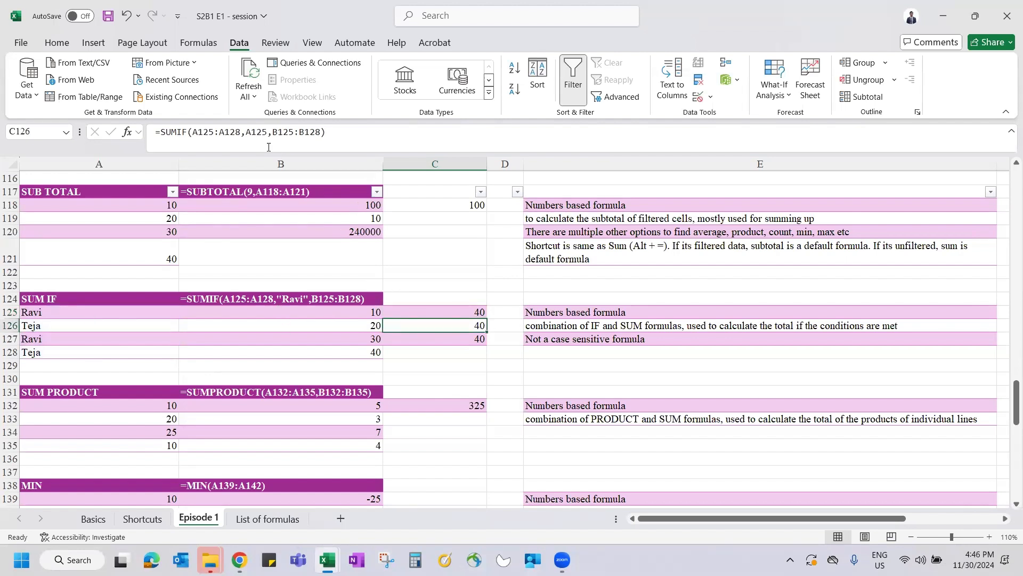
double_click(255, 136)
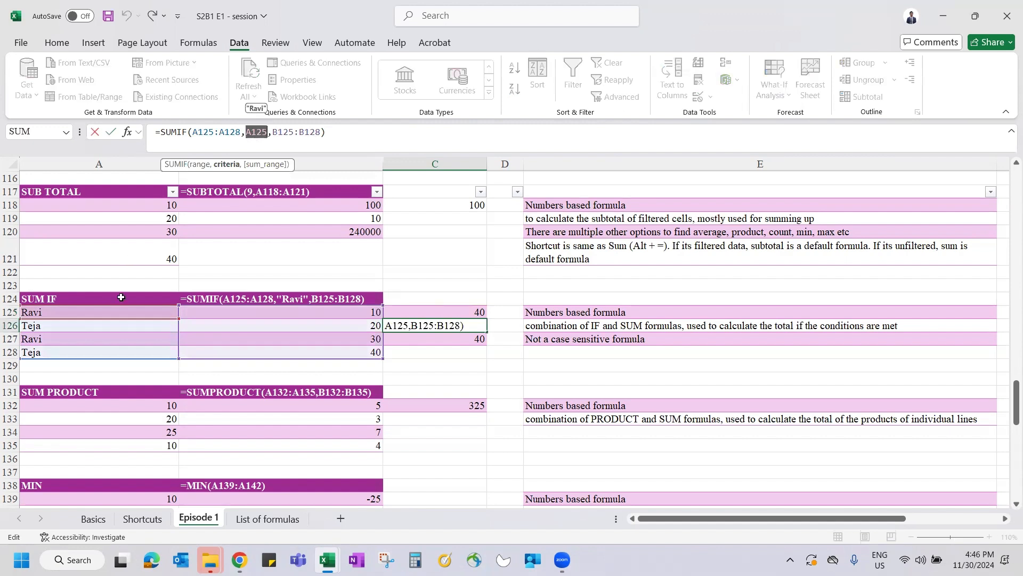
left_click(91, 326)
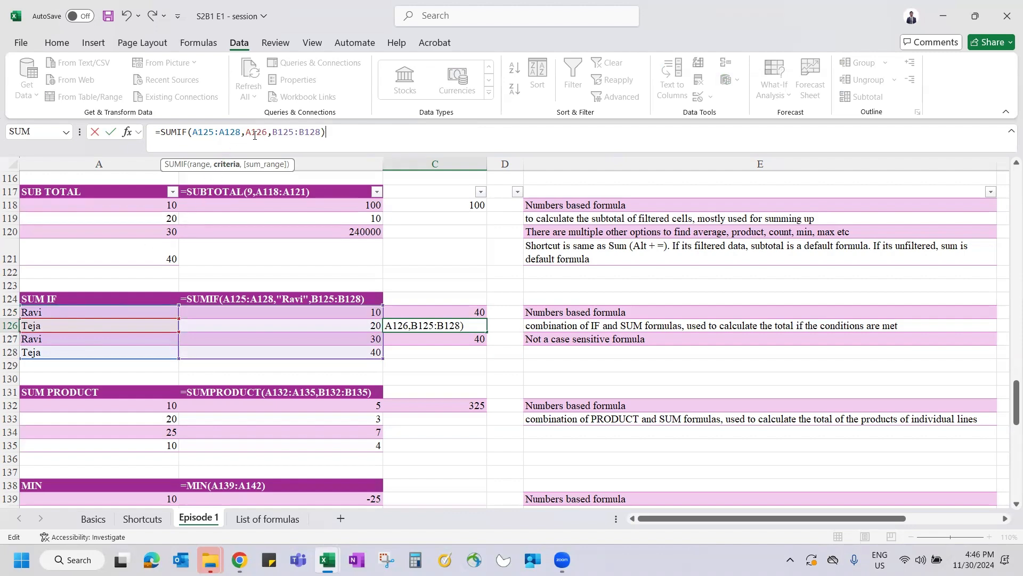
type("'")
key("Return")
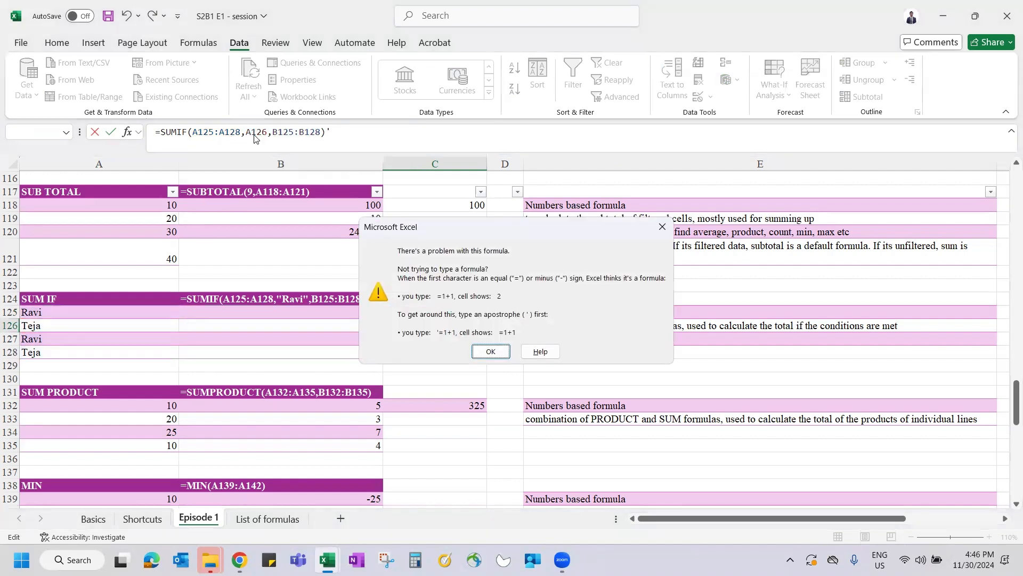
key("Return")
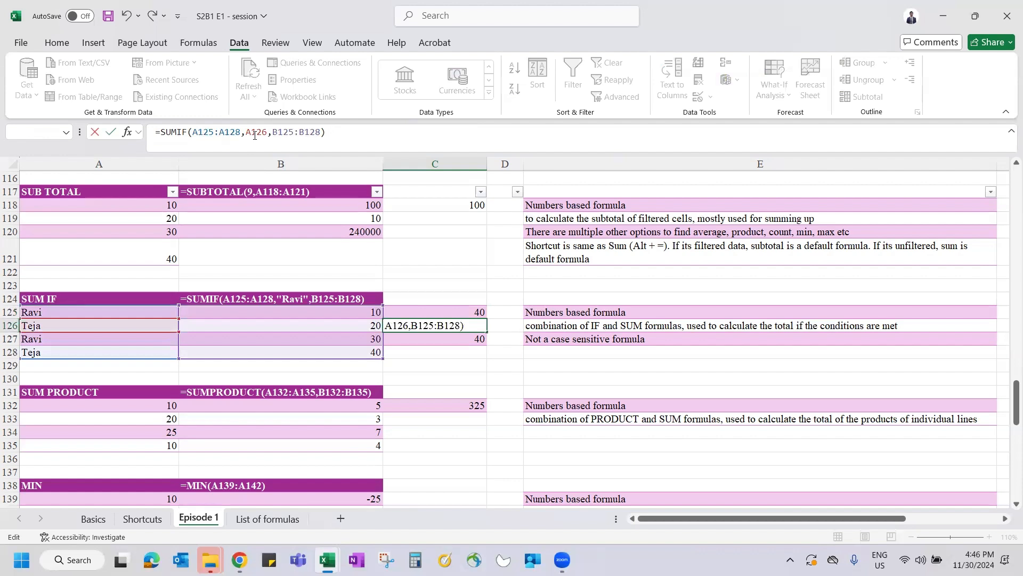
key("Return")
key("Up")
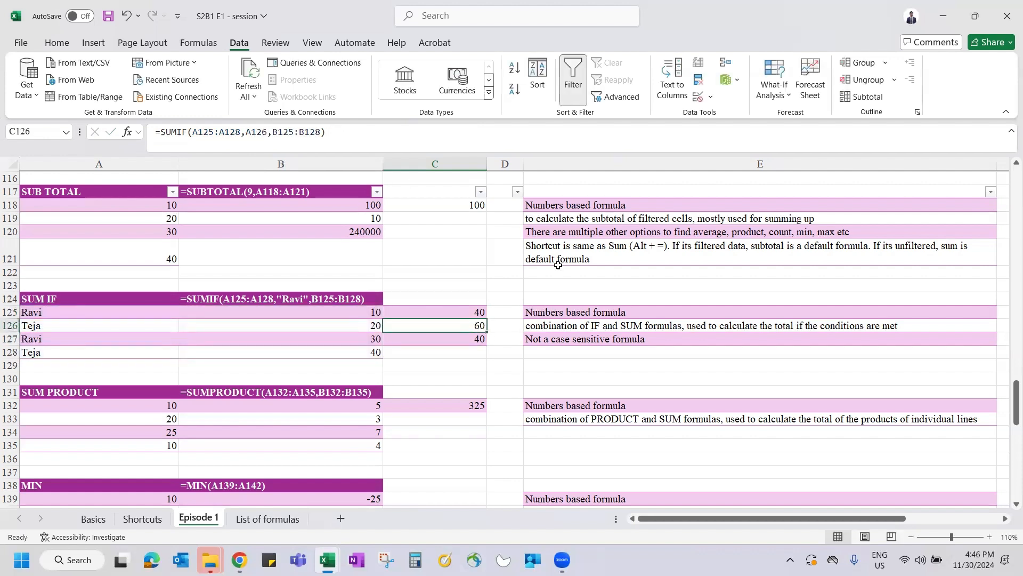
Step: Review the ranges and criteria of the SUMIF formulas in C126 and C127, including the capitalised name in C127
key("F2")
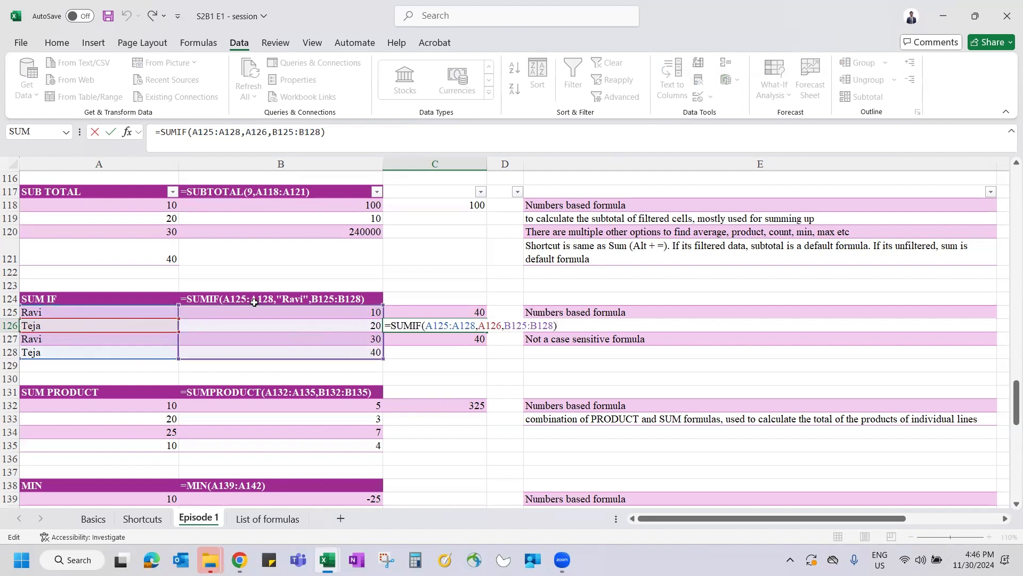
left_click(447, 325)
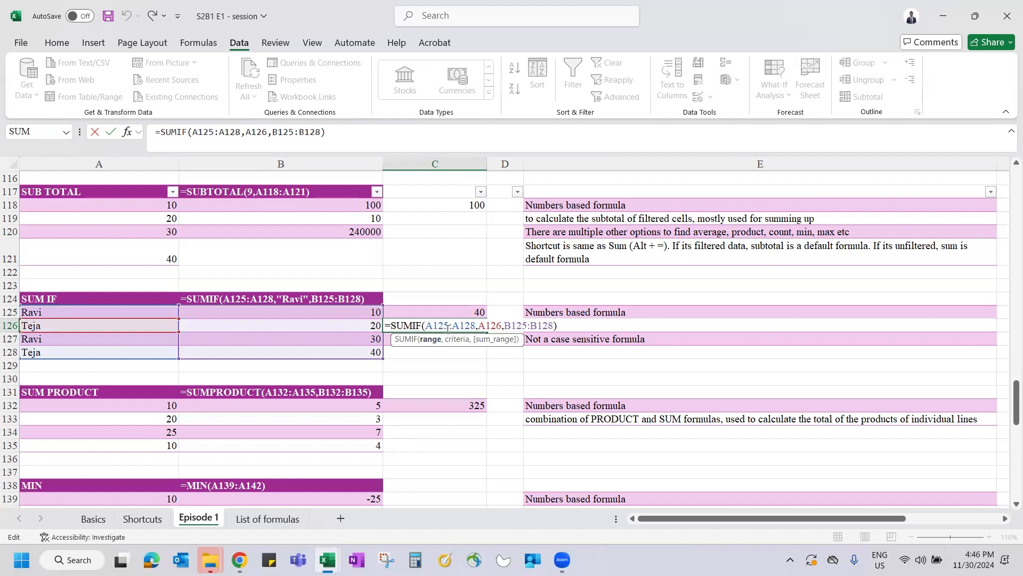
key("Return")
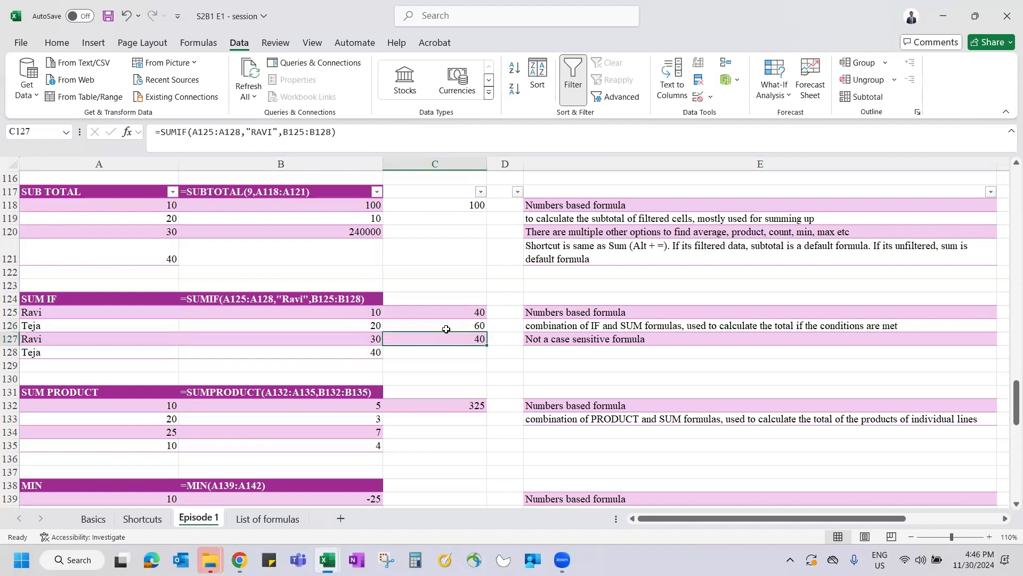
key("F2")
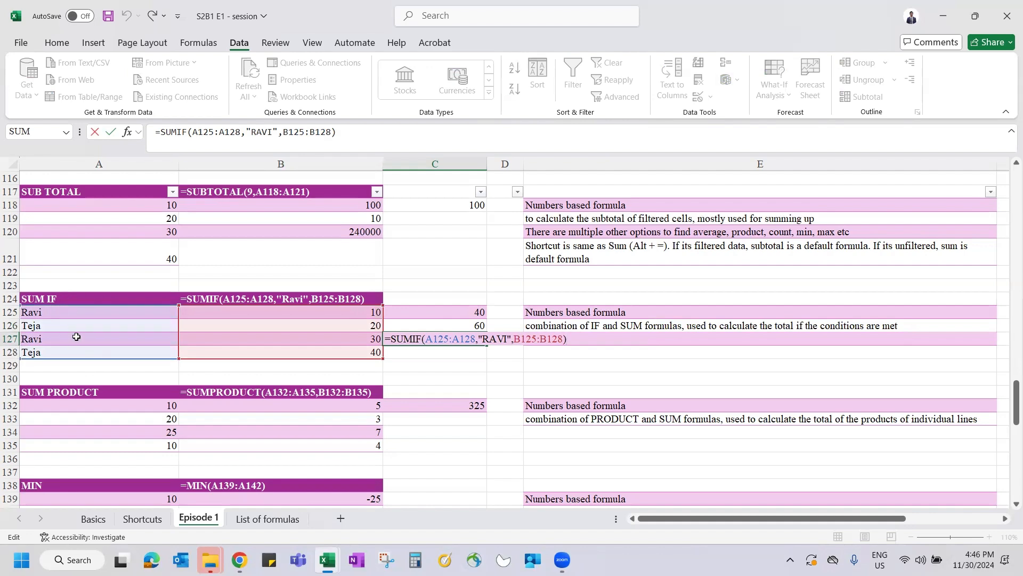
key("ctrl+Return")
key("F2")
key("Escape")
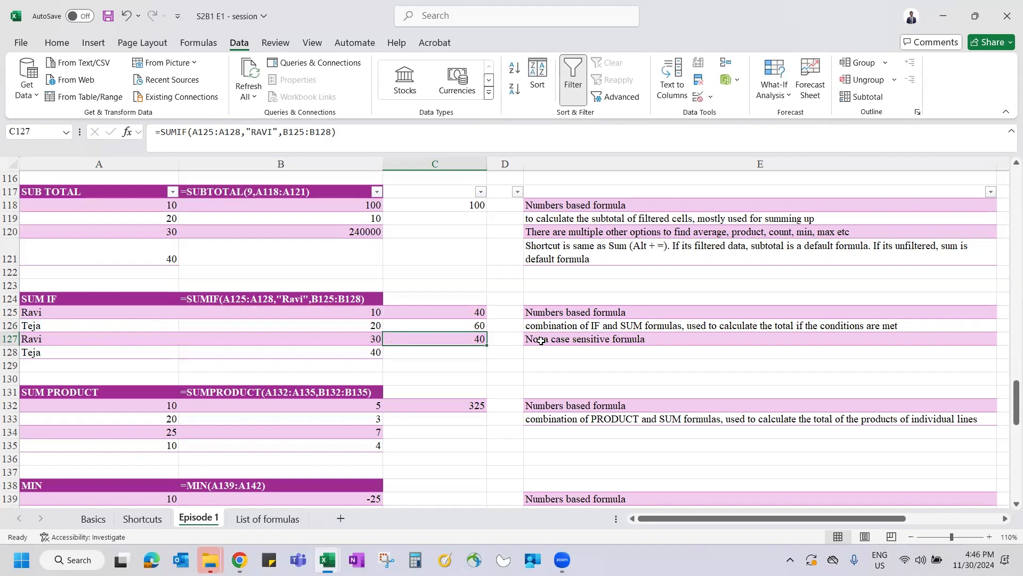
Step: Examine the SUM PRODUCT table's two number columns, A132:A135 and B132:B135, and the formula in C132
scroll(541, 340, "down", 2)
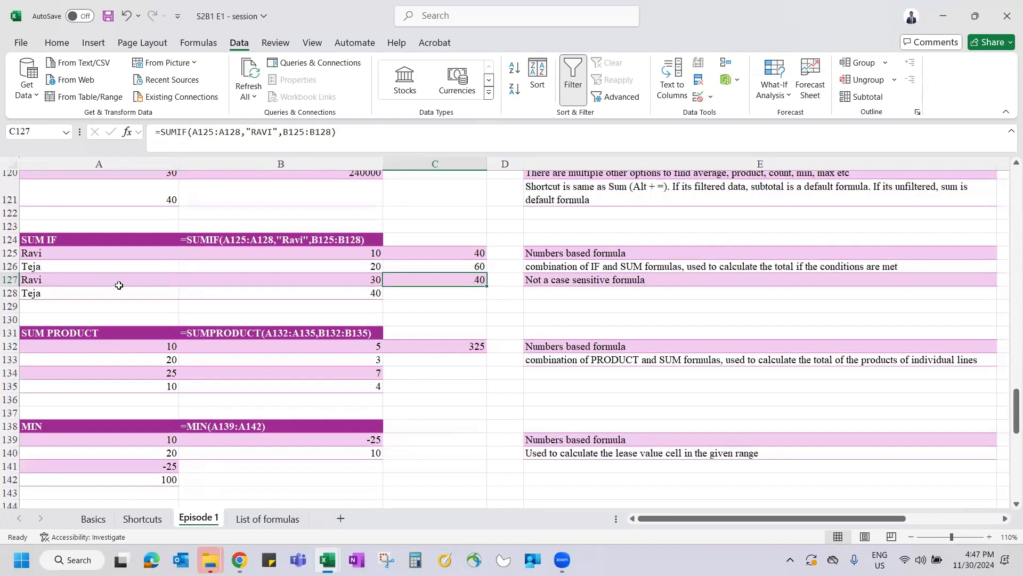
scroll(119, 285, "down", 1)
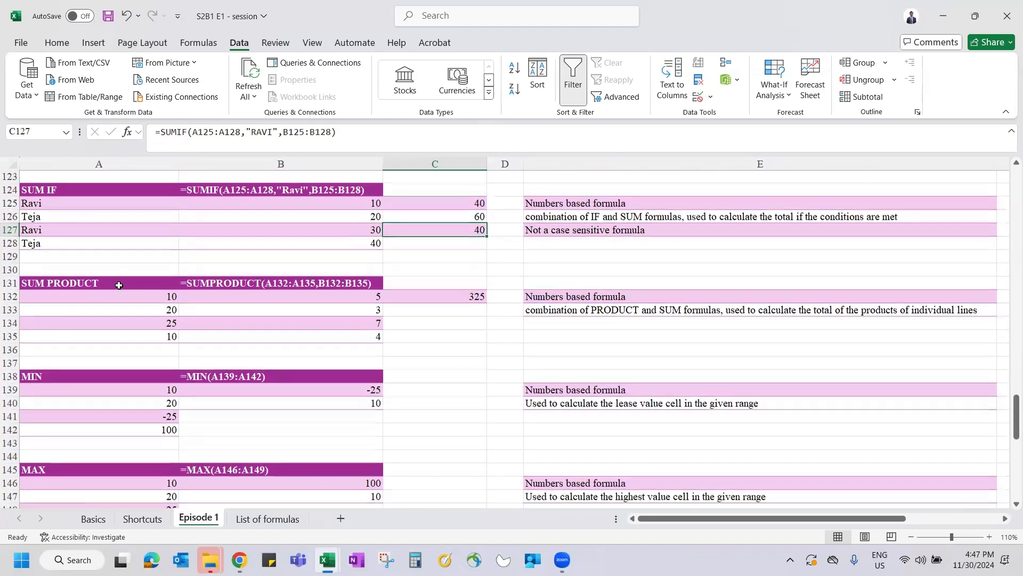
left_click(251, 295)
scroll(251, 293, "down", 1)
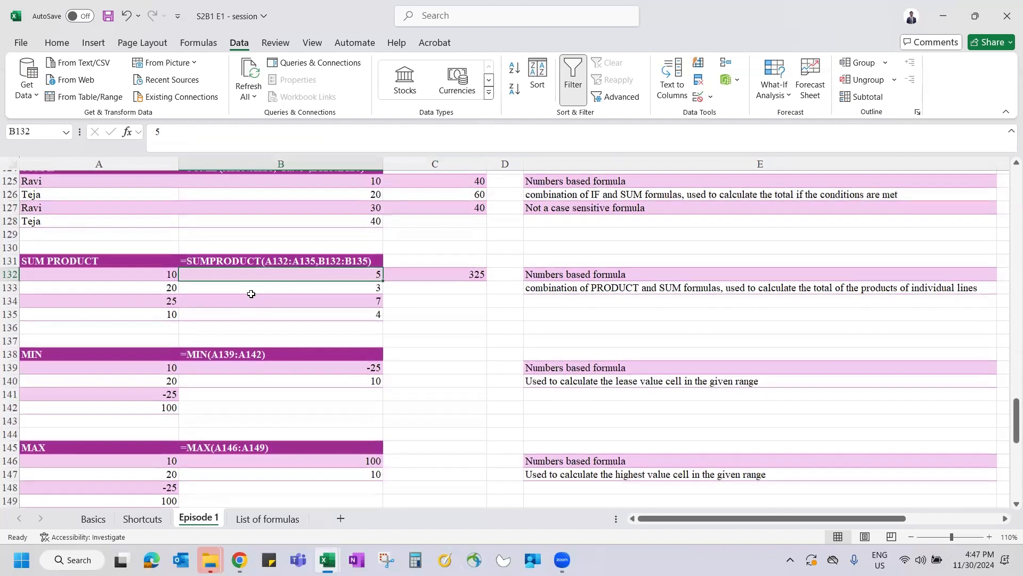
left_click_drag(146, 277, 151, 320)
left_click_drag(323, 273, 336, 313)
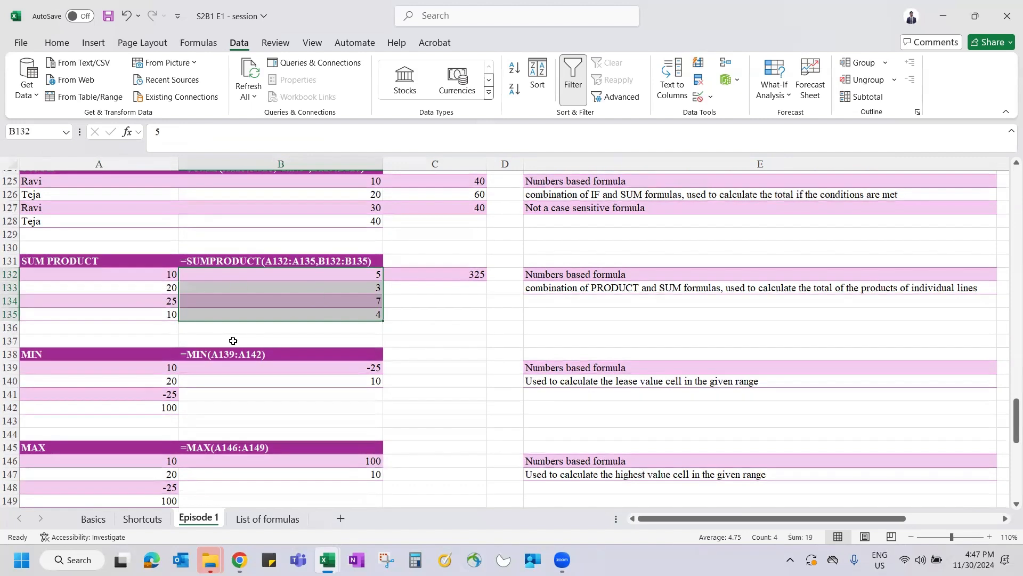
left_click(462, 278)
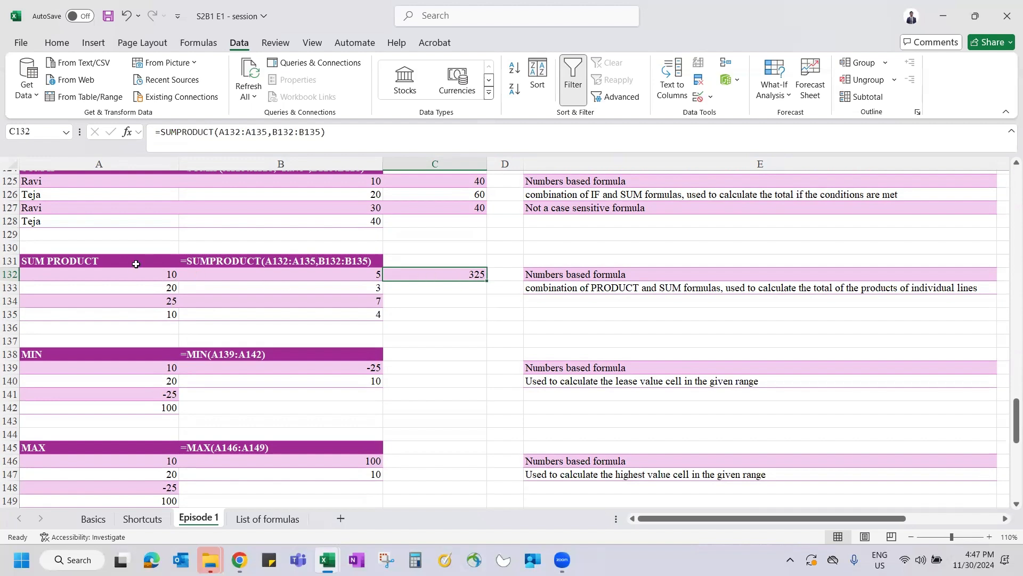
Step: Highlight the number pairs in A132:B132 and A133:B133 in turn to examine which values are multiplied row by row
left_click(161, 275)
left_click_drag(162, 275, 259, 275)
left_click_drag(162, 286, 229, 289)
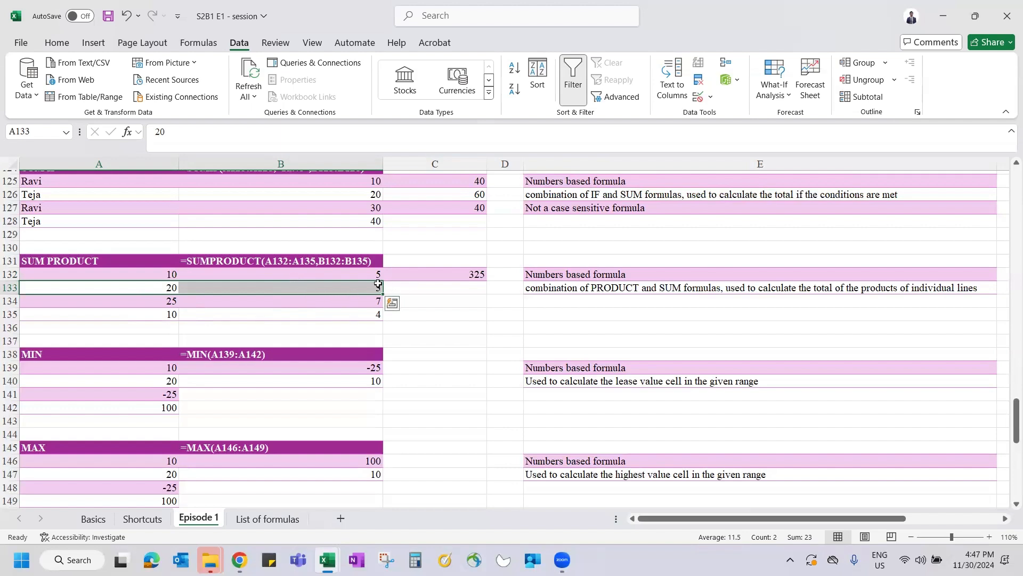
Step: Re-enter =SUMPRODUCT(A132:A135,B132:B135) in C132
left_click(441, 279)
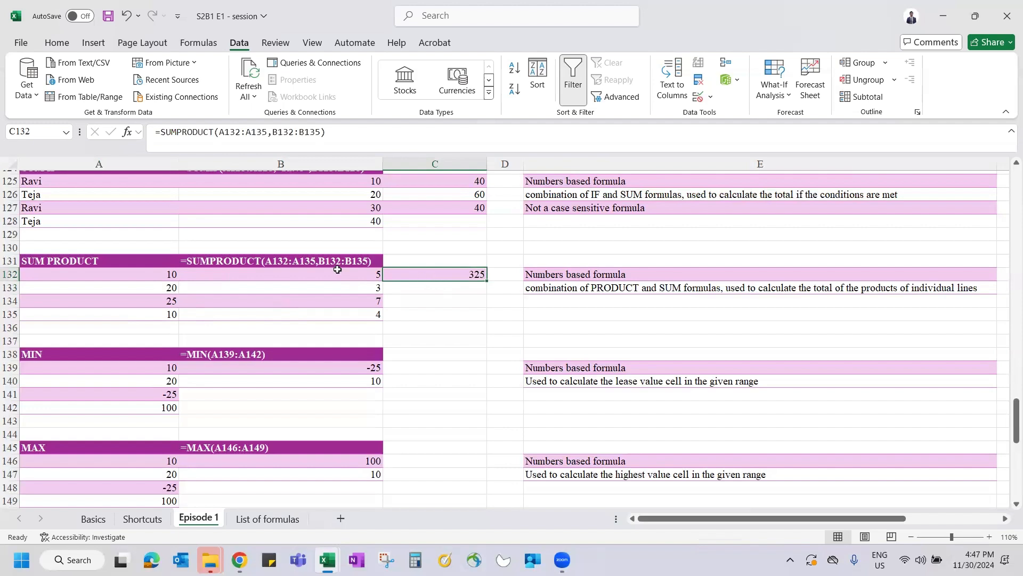
type("=sum")
key("Down")
key("Down")
key("Down")
key("Tab")
left_click_drag(142, 274, 148, 314)
type(",")
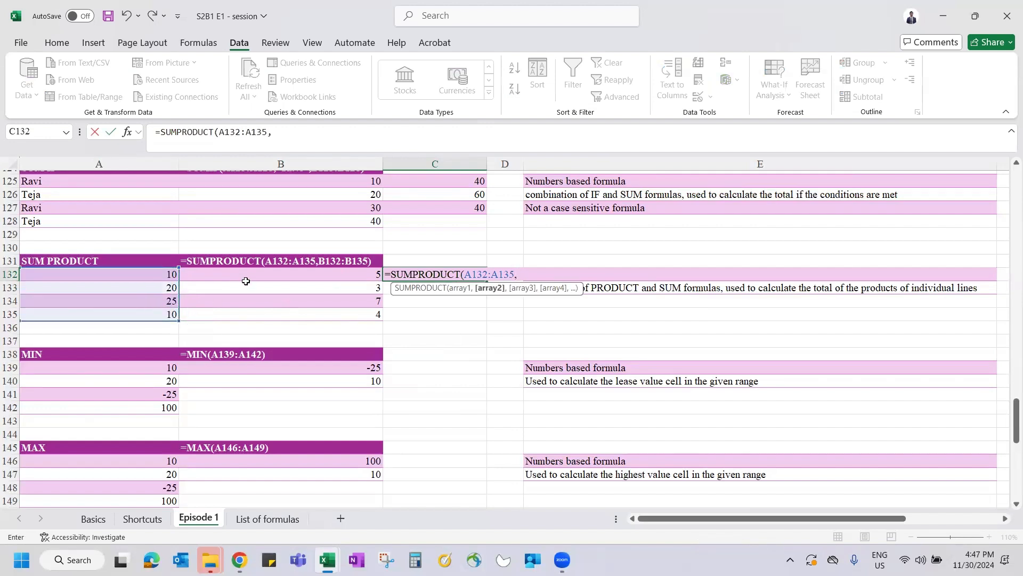
left_click_drag(250, 274, 245, 315)
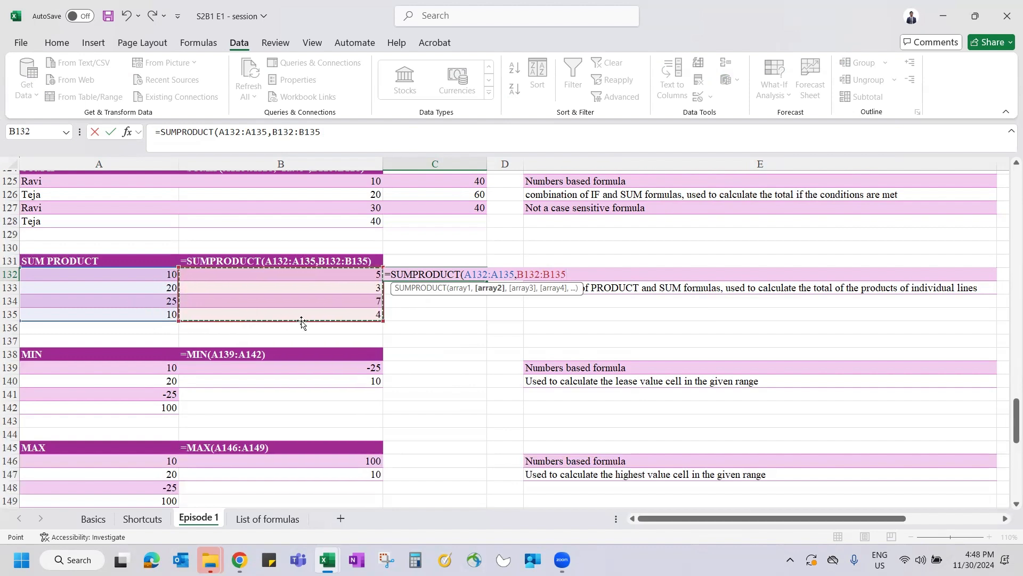
key("ctrl+Return")
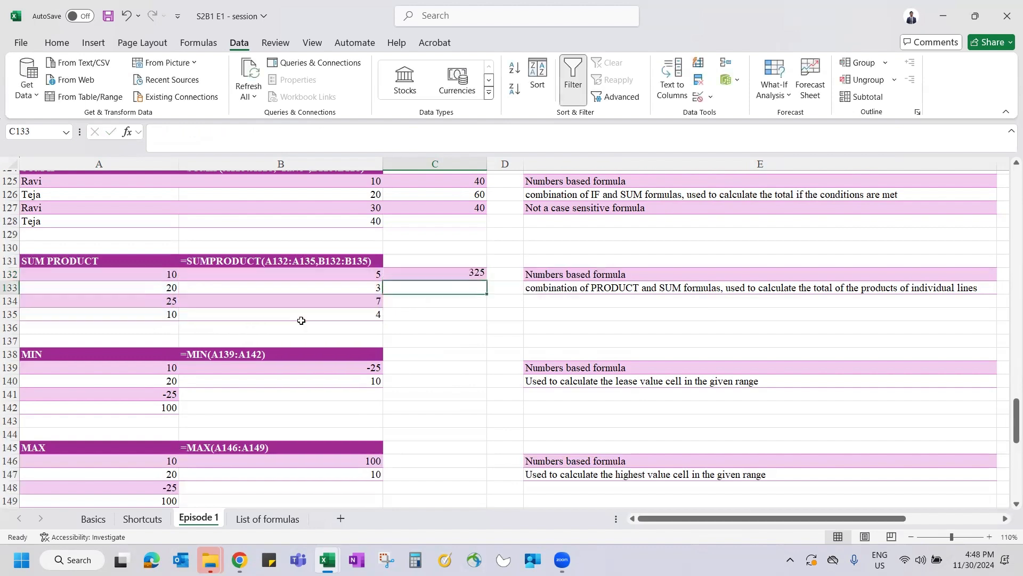
Step: Enter =A132*B132 in D132 to multiply the first row's pair of numbers
key("Down")
key("Up")
key("Right")
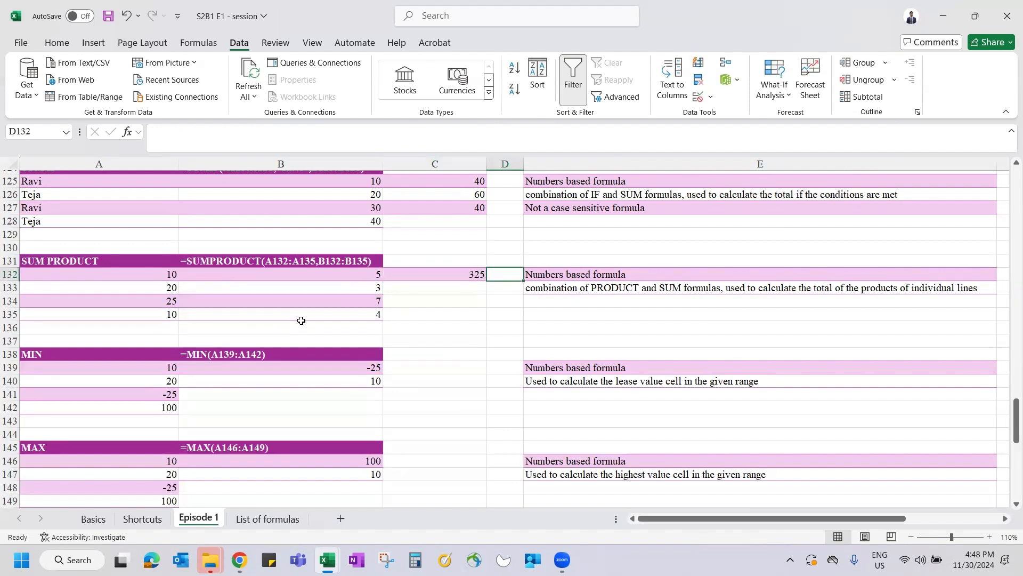
type("=")
key("Left")
key("Left")
key("Left")
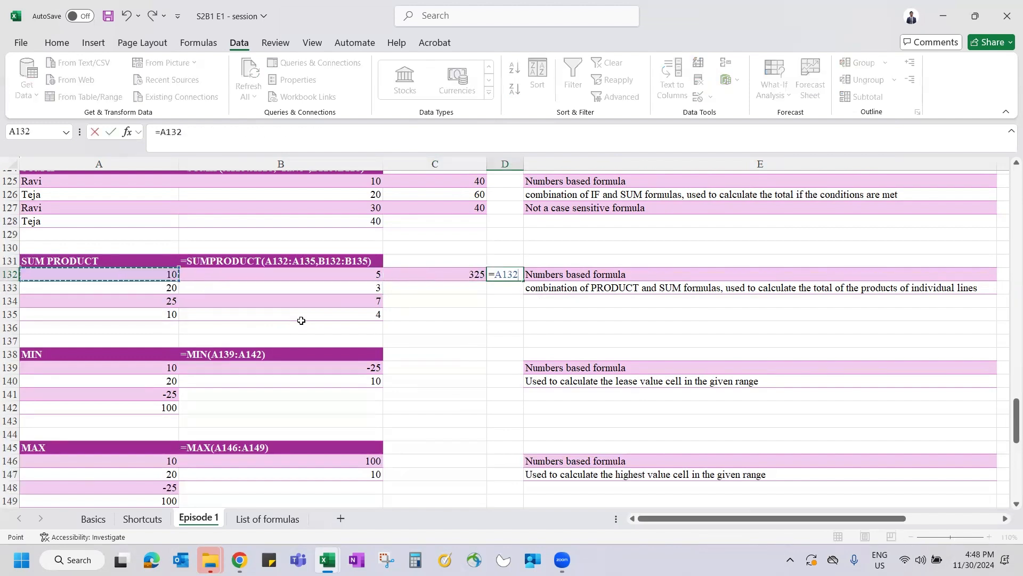
type("*")
key("Left")
key("Left")
key("ctrl+Return")
Step: Fill the multiplication formula in D132 down through D135
key("shift+Down")
key("shift+Down")
key("shift+Down")
key("ctrl+d")
Step: Add an AutoSum total of the row products in D136
key("Down")
key("Down")
key("Down")
key("Down")
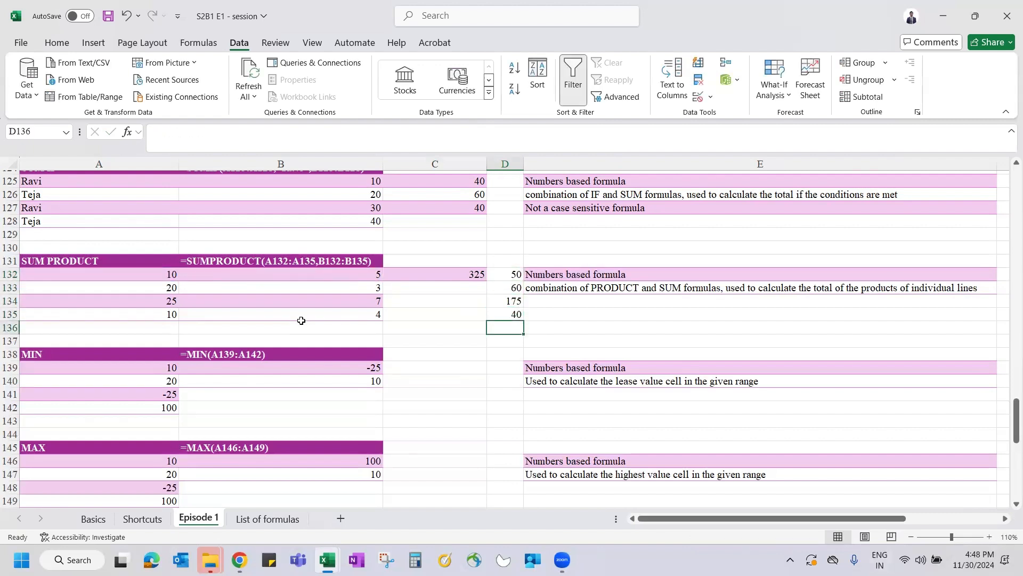
key("alt+equal")
key("Return")
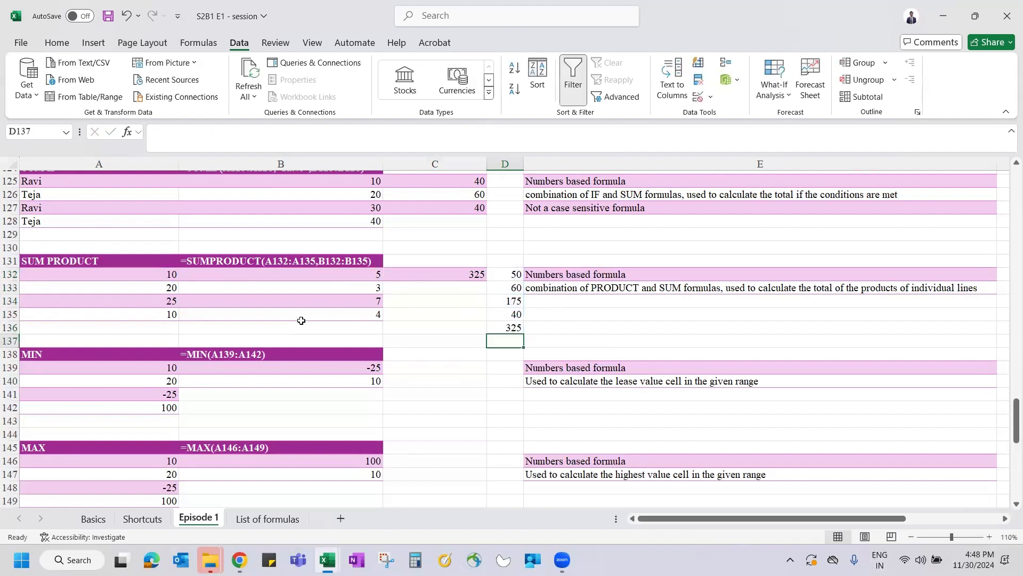
Step: Compare the row products and their total in D132:D136 with the SUMPRODUCT result in C132
key("Up")
left_click_drag(507, 273, 506, 327)
left_click(439, 276)
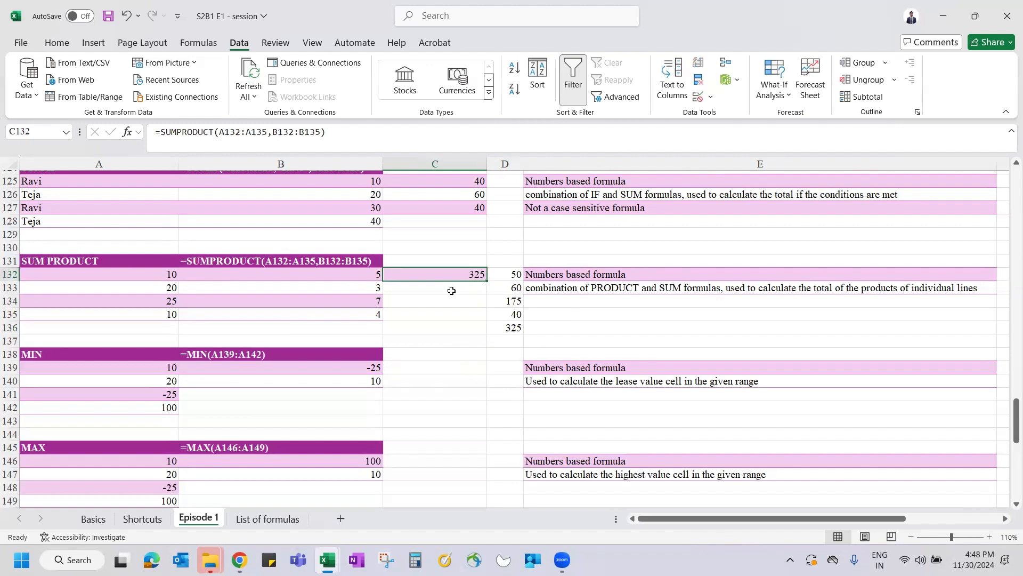
Step: Enter =MIN(A139:A142) in B139 and check the cells referenced by the MIN formula in B140
scroll(382, 366, "down", 3)
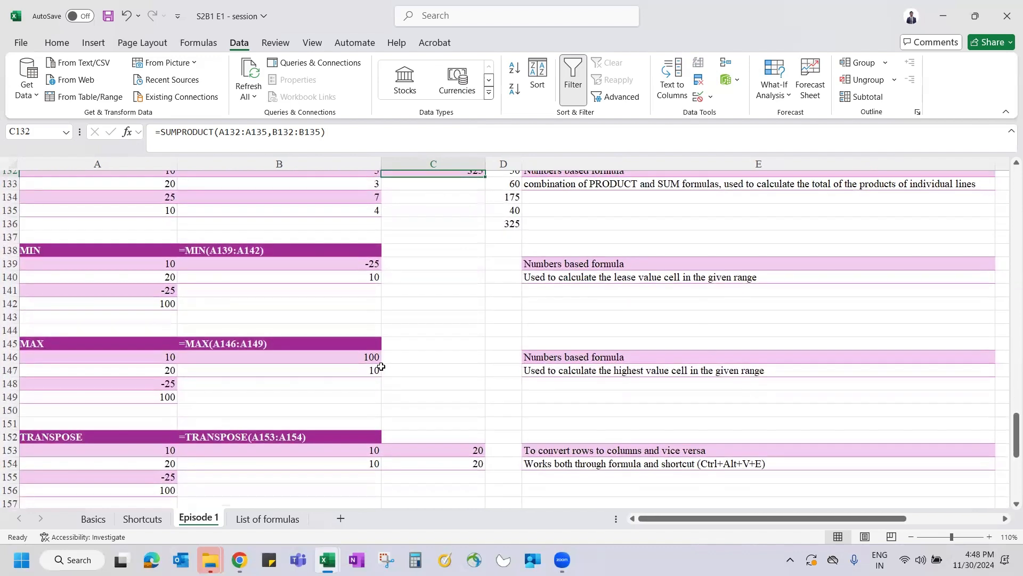
scroll(381, 367, "down", 2)
scroll(382, 367, "up", 1)
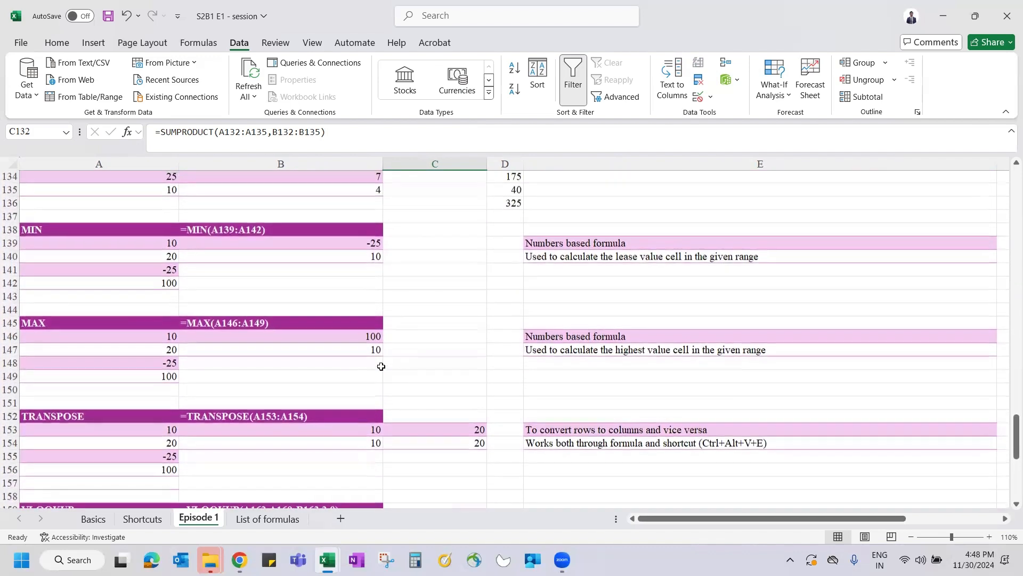
left_click(346, 247)
type("=min")
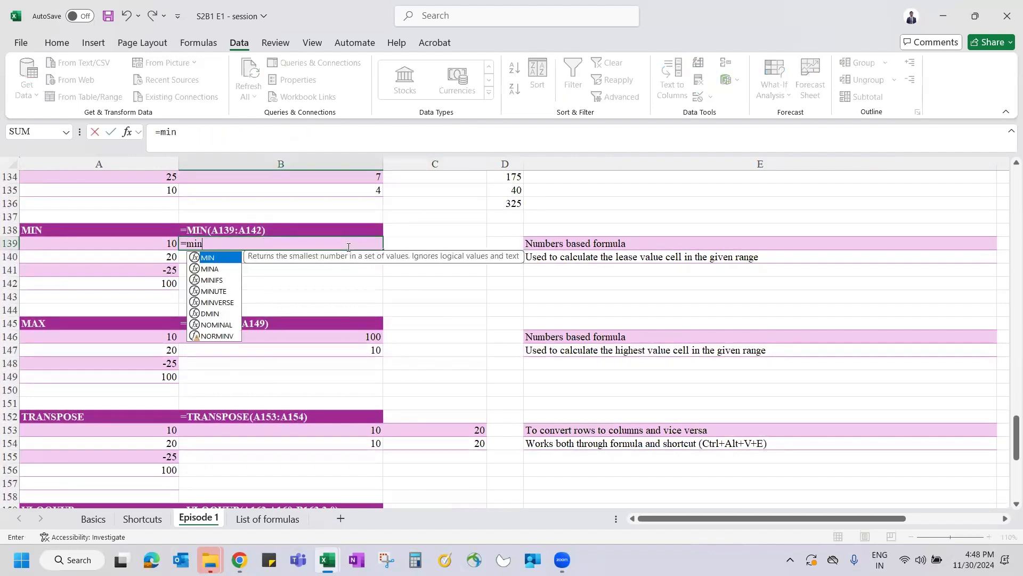
key("Tab")
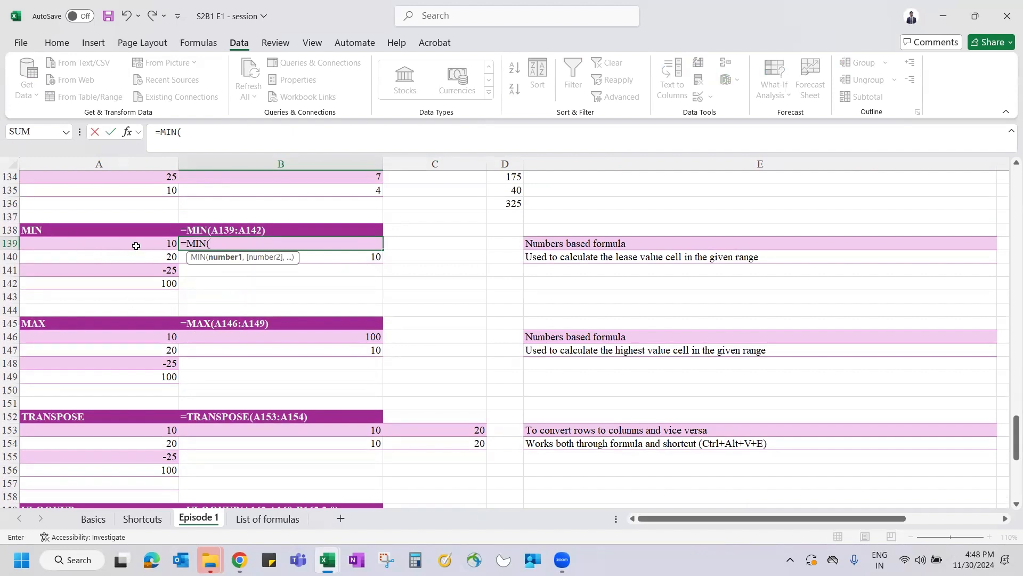
left_click_drag(142, 244, 148, 284)
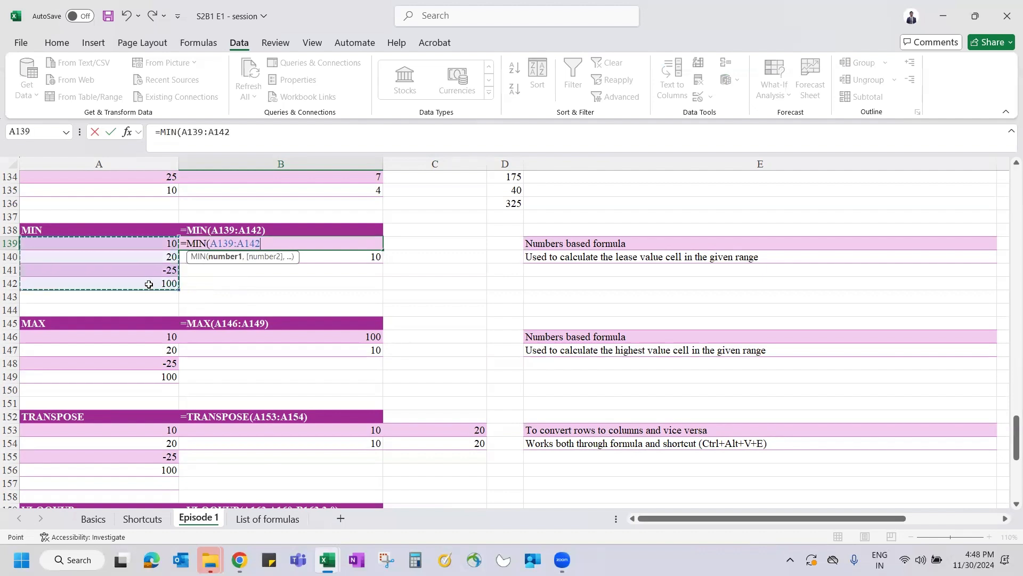
type(")")
key("Return")
key("F2")
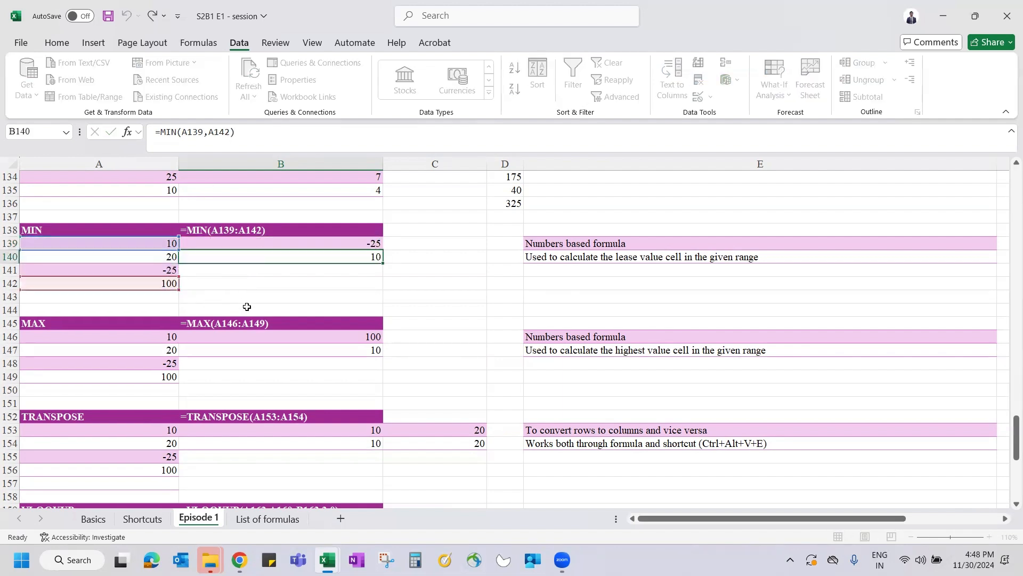
key("ctrl+Return")
left_click(296, 269)
type("=mi")
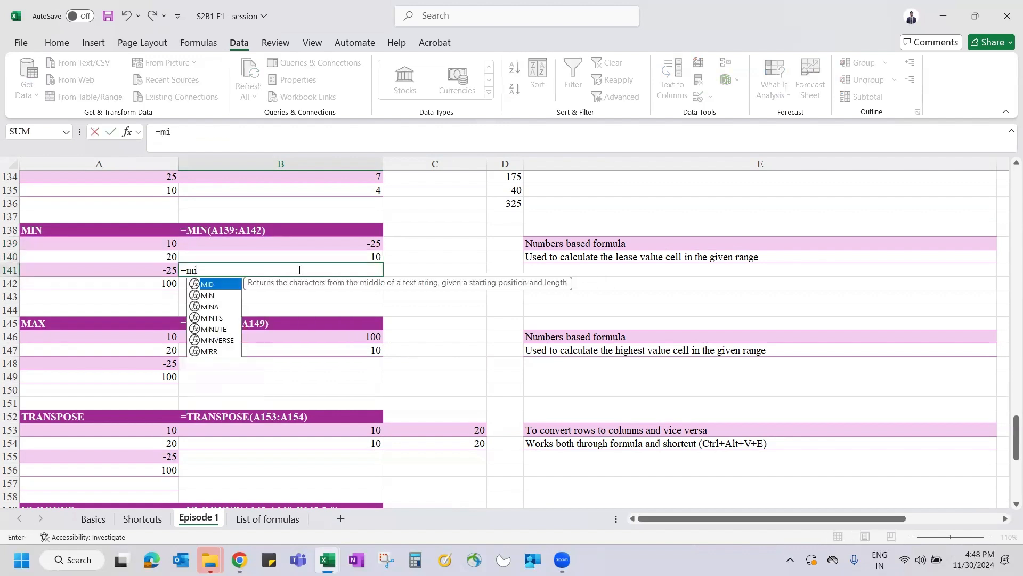
type("n")
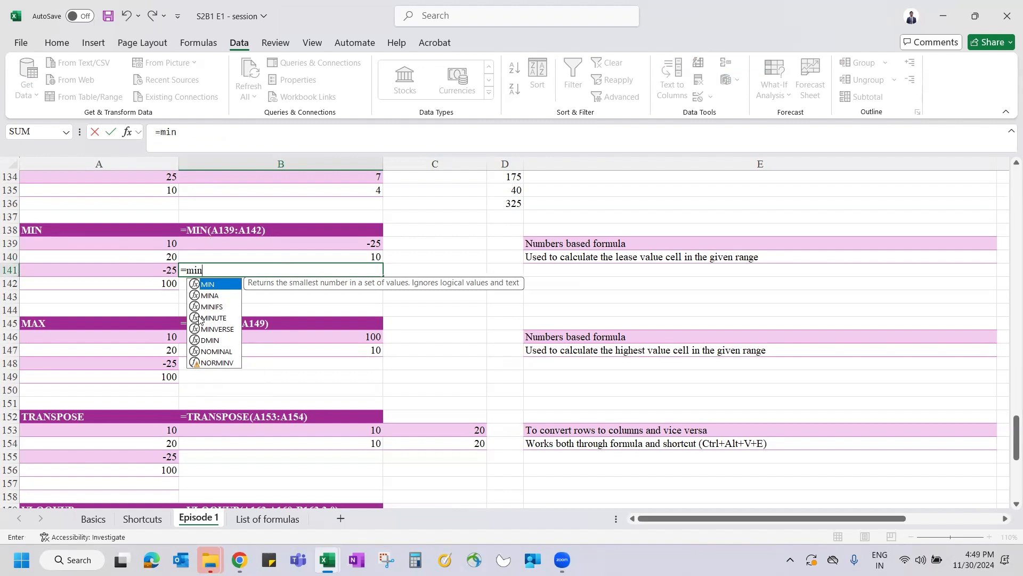
key("Escape")
key("Escape")
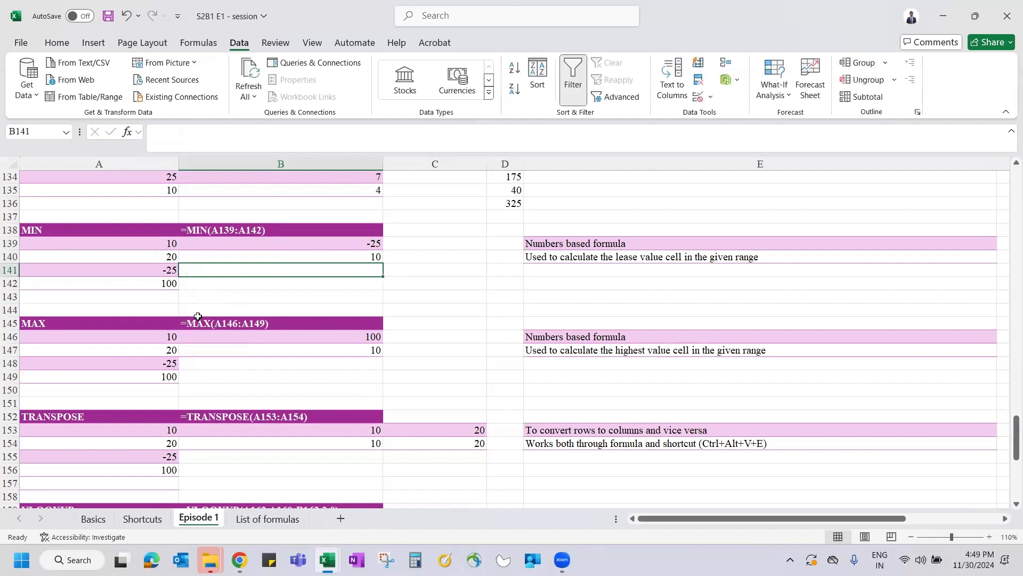
Step: Enter =MAX(A146:A149) in B146 to find the highest value in the list
key("Down")
key("Down")
key("Down")
key("Down")
key("Down")
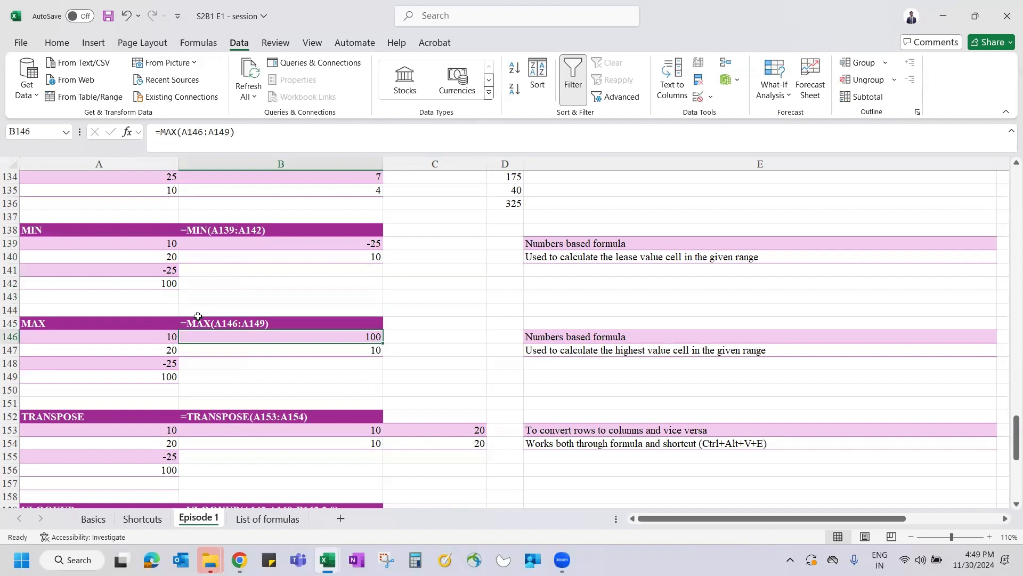
type("=max")
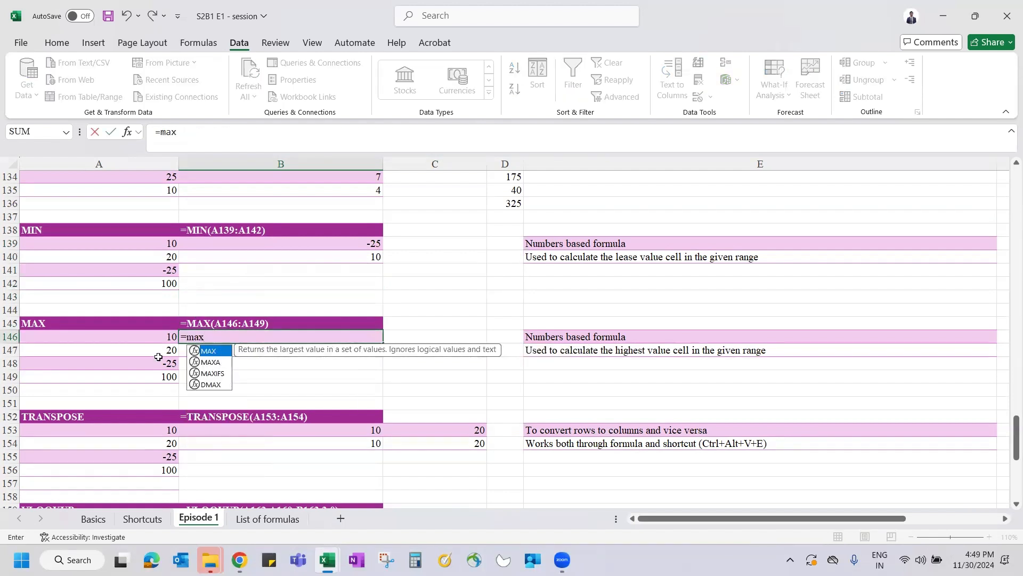
key("Tab")
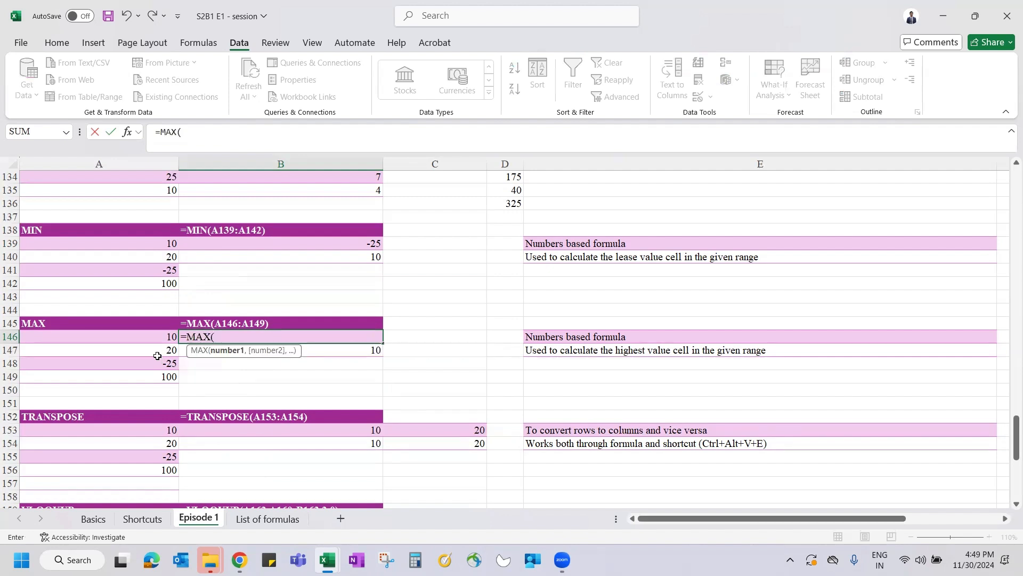
left_click(137, 338)
key("ctrl+shift+Down")
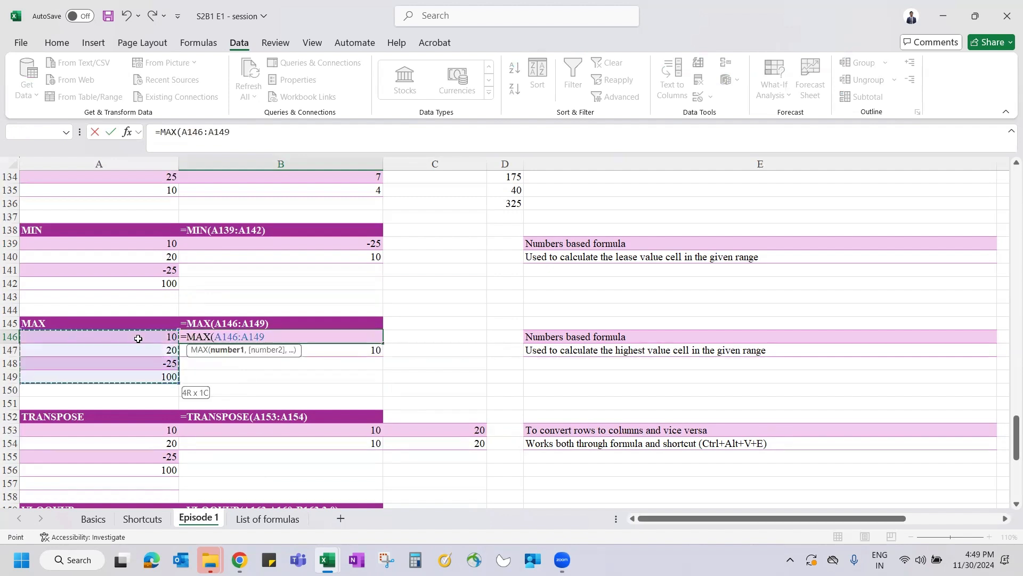
type(")")
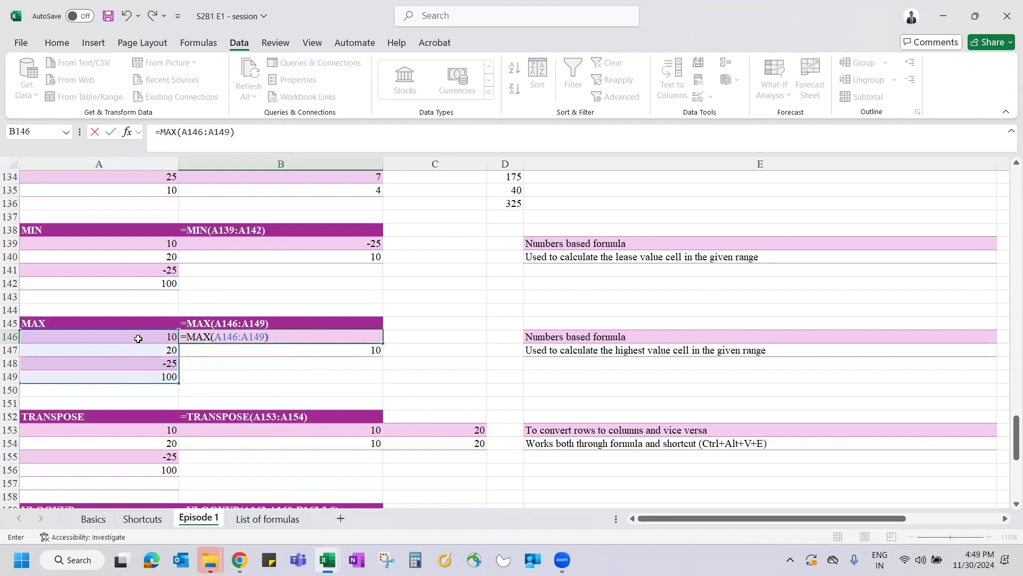
key("ctrl+Return")
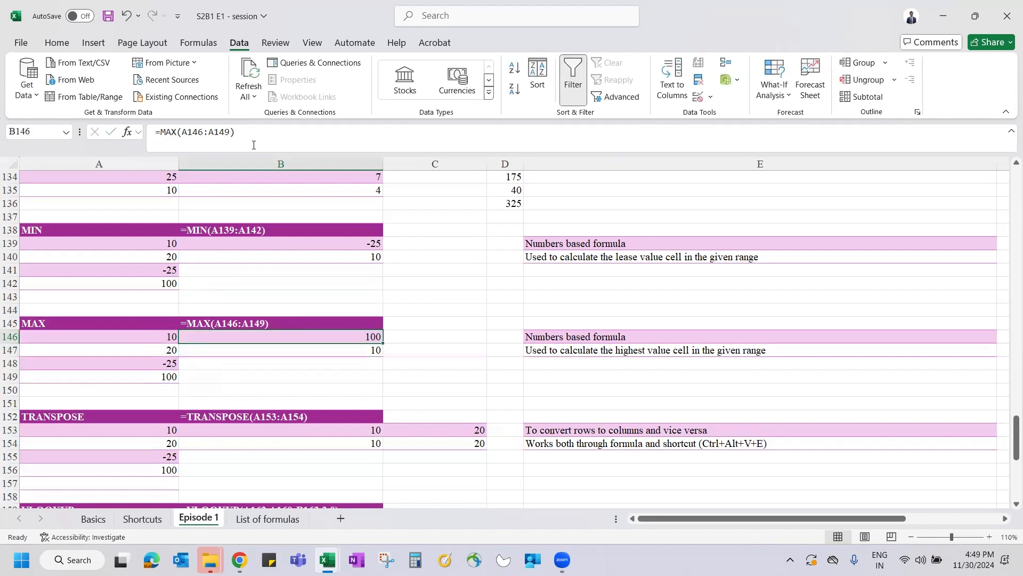
Step: Add A142 as a second argument to the MAX formula in B146, making it =MAX(A146:A149,A142)
left_click(254, 145)
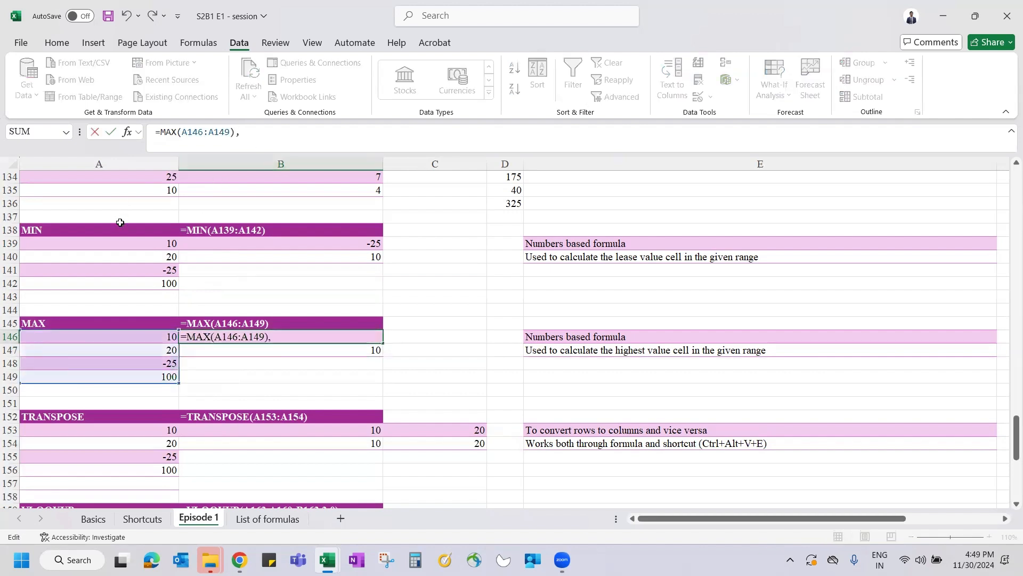
left_click(138, 282)
key("Return")
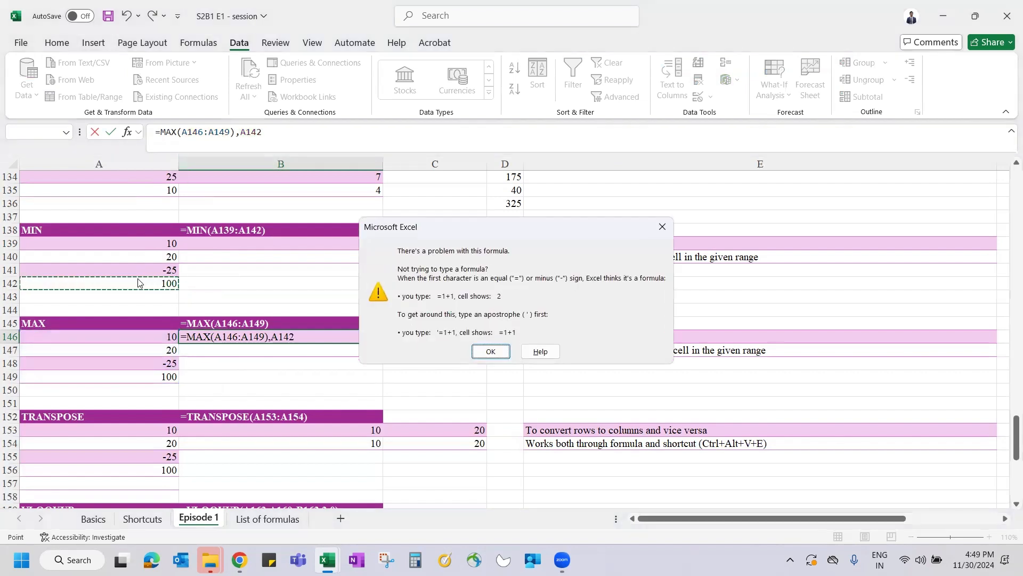
key("Return")
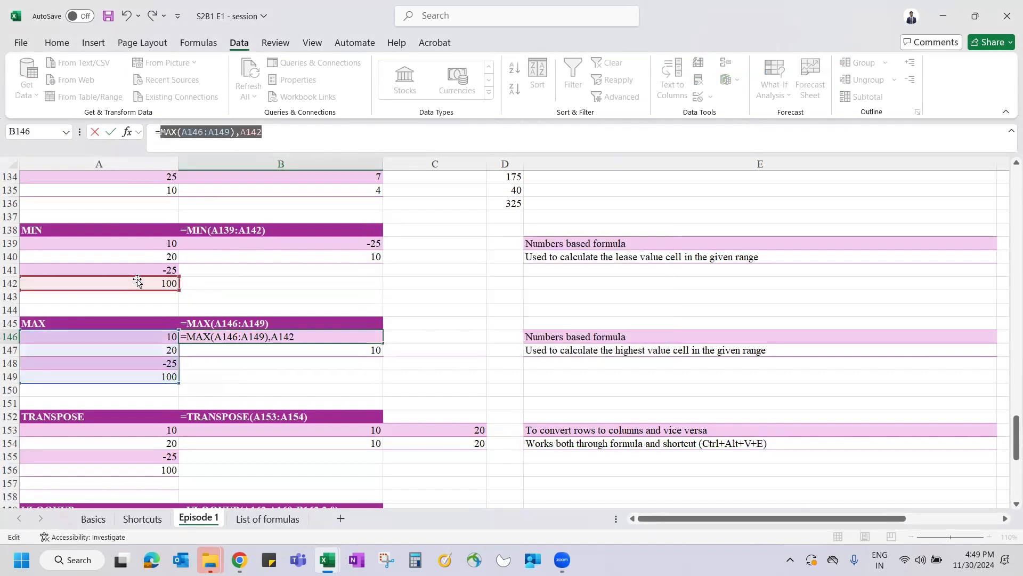
left_click(233, 131)
key("BackSpace")
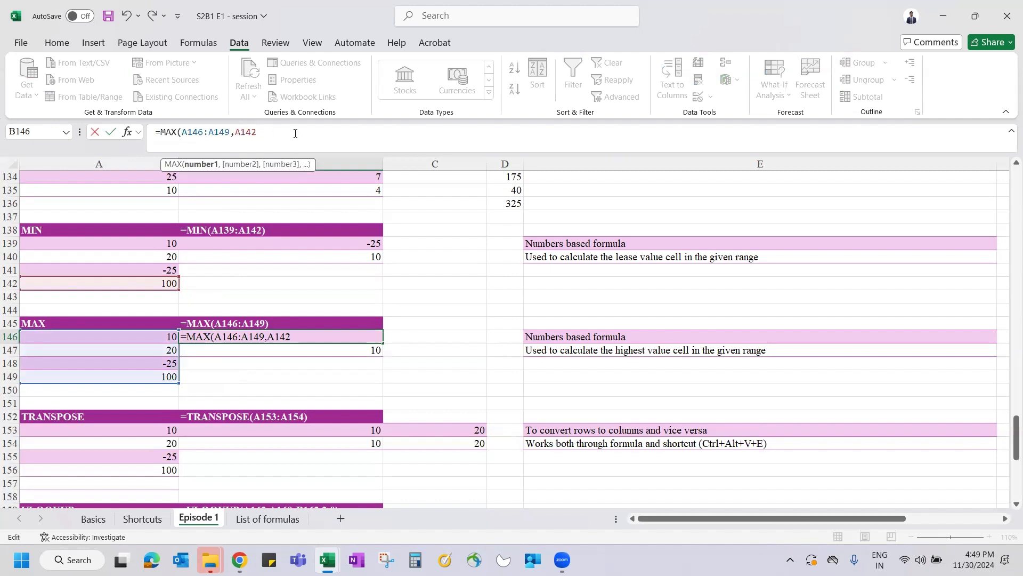
left_click(296, 133)
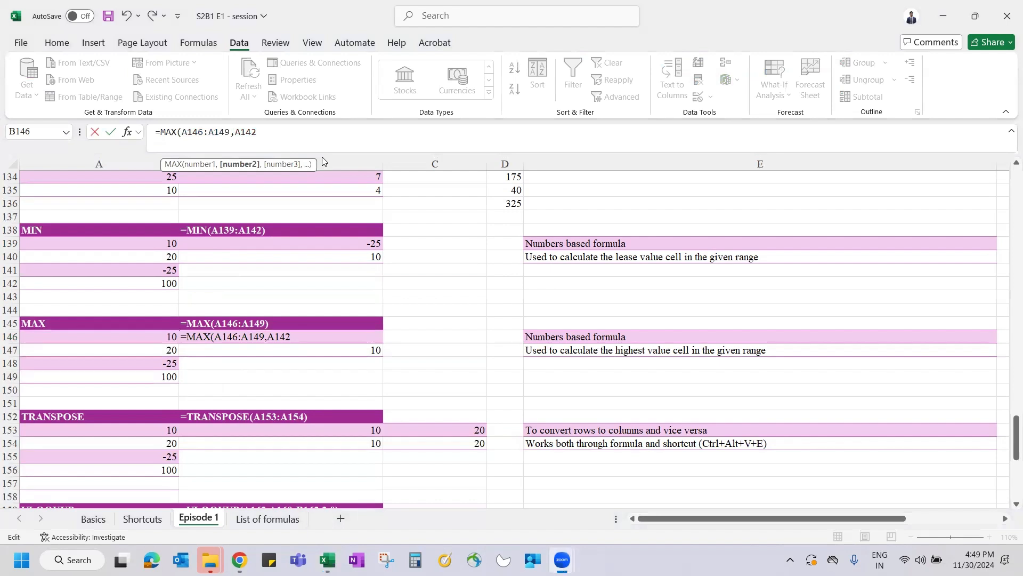
left_click(326, 139)
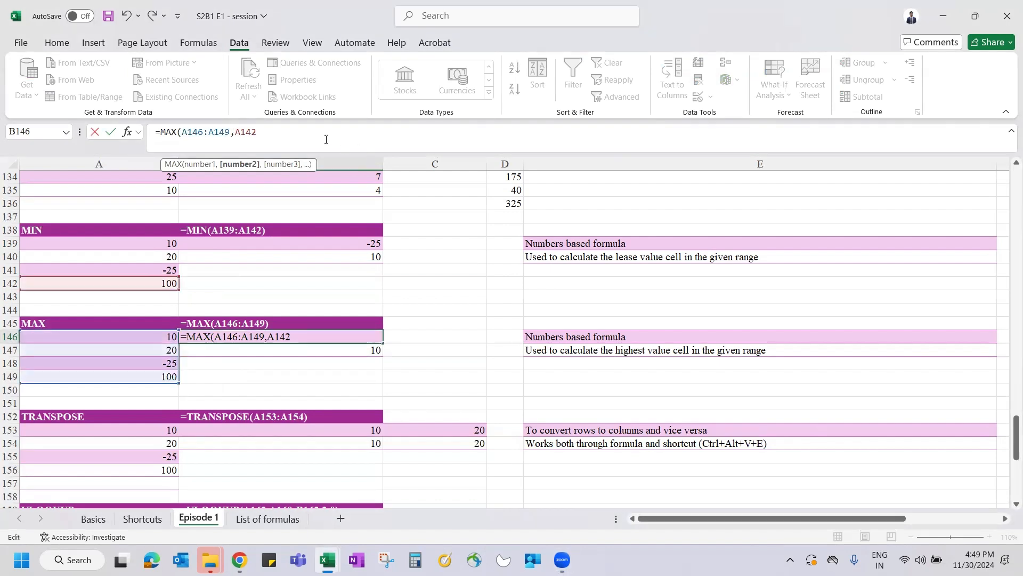
double_click(326, 139)
left_click(326, 140)
type(")")
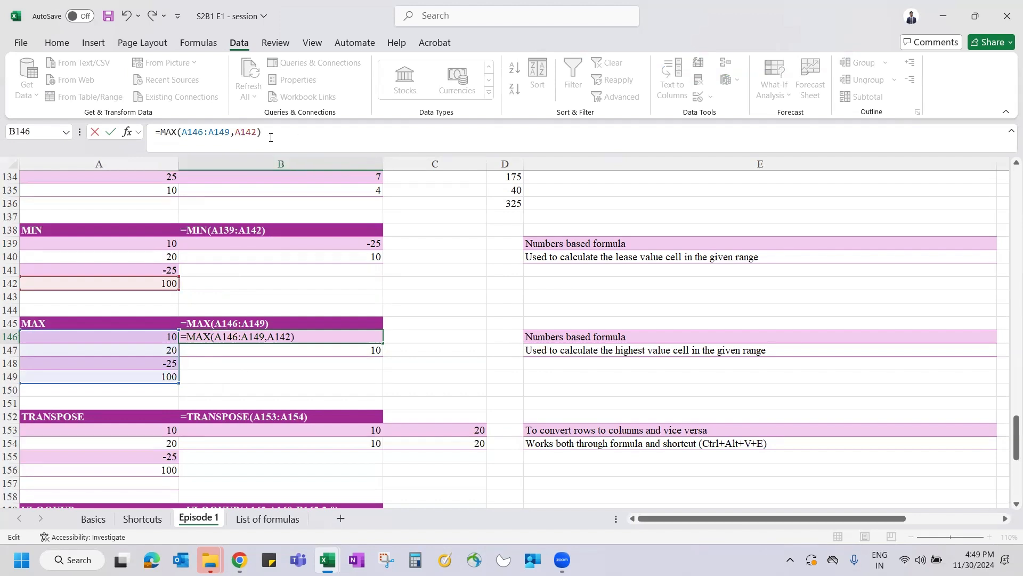
key("Return")
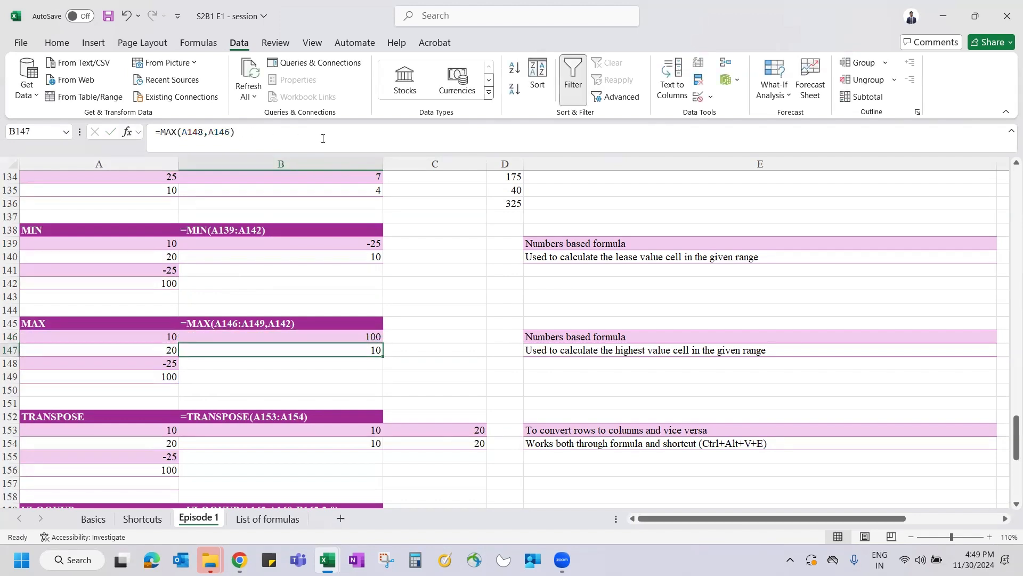
key("Up")
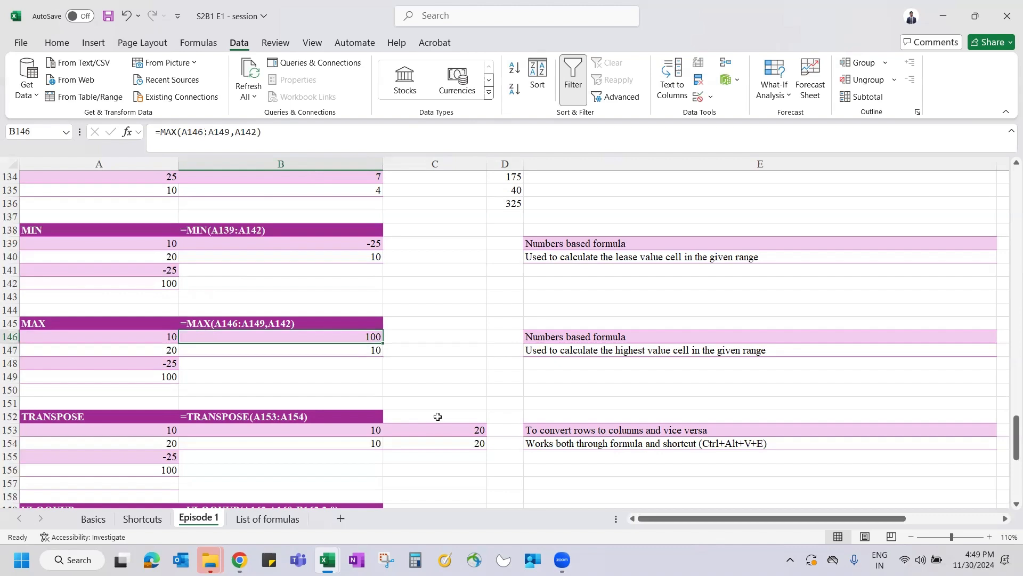
scroll(422, 369, "down", 3)
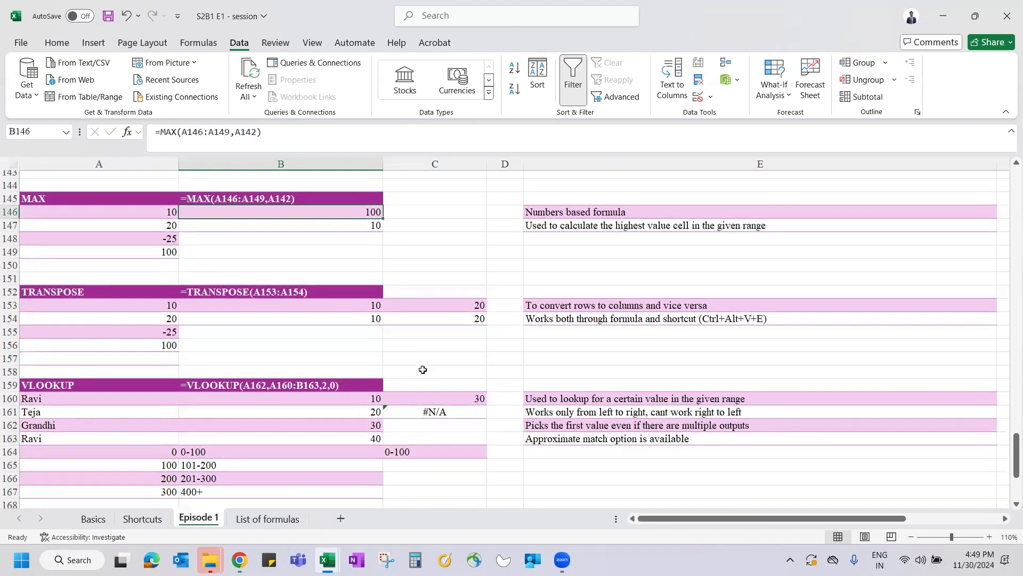
scroll(423, 370, "down", 2)
scroll(423, 369, "right", 1)
left_click(326, 258)
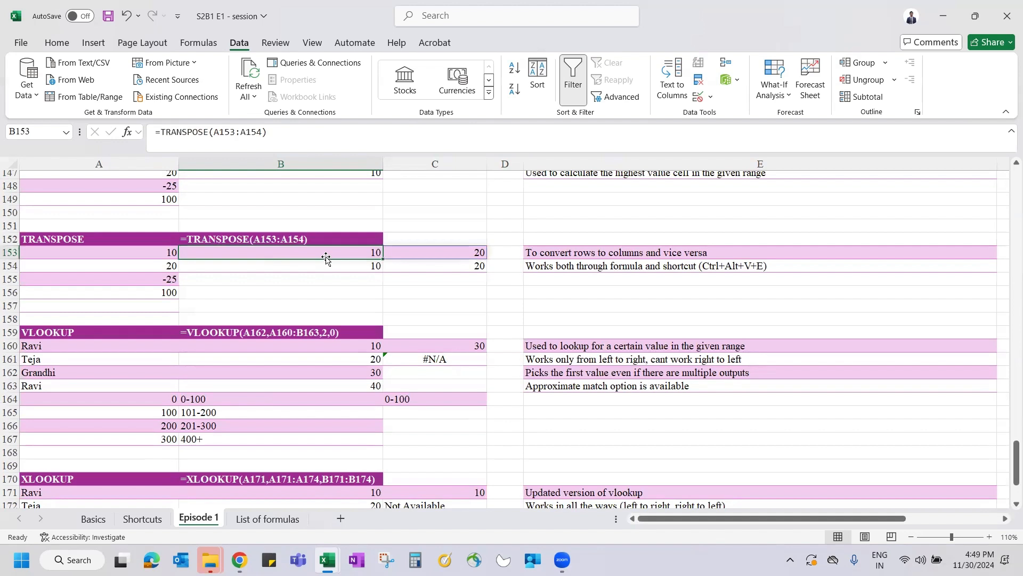
type("=t")
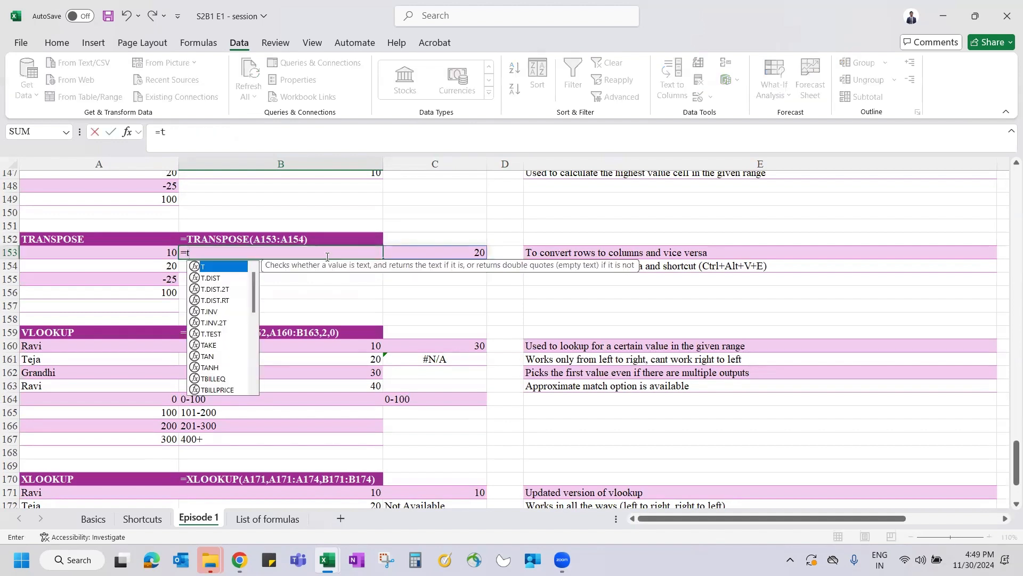
key("Escape")
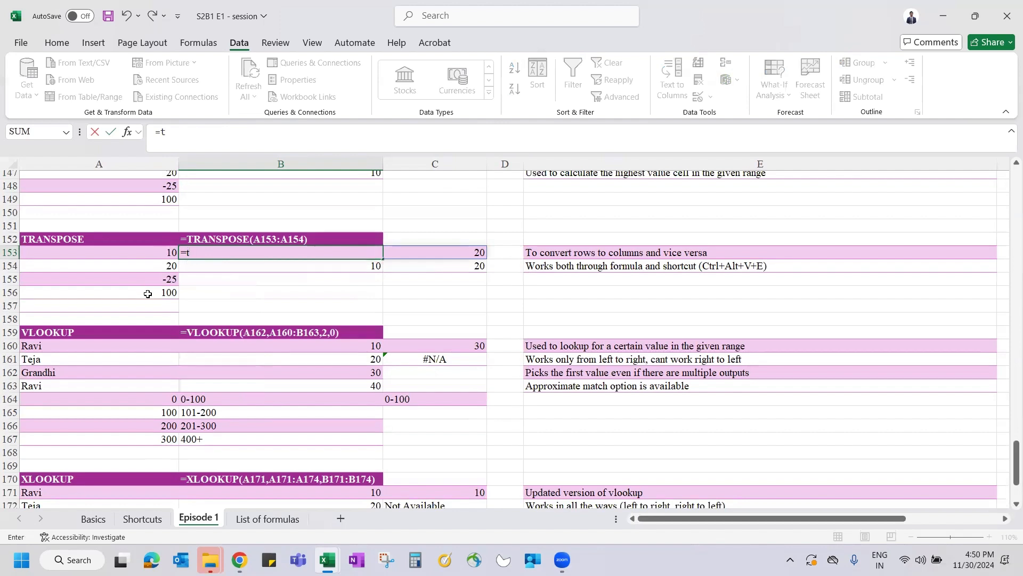
key("Escape")
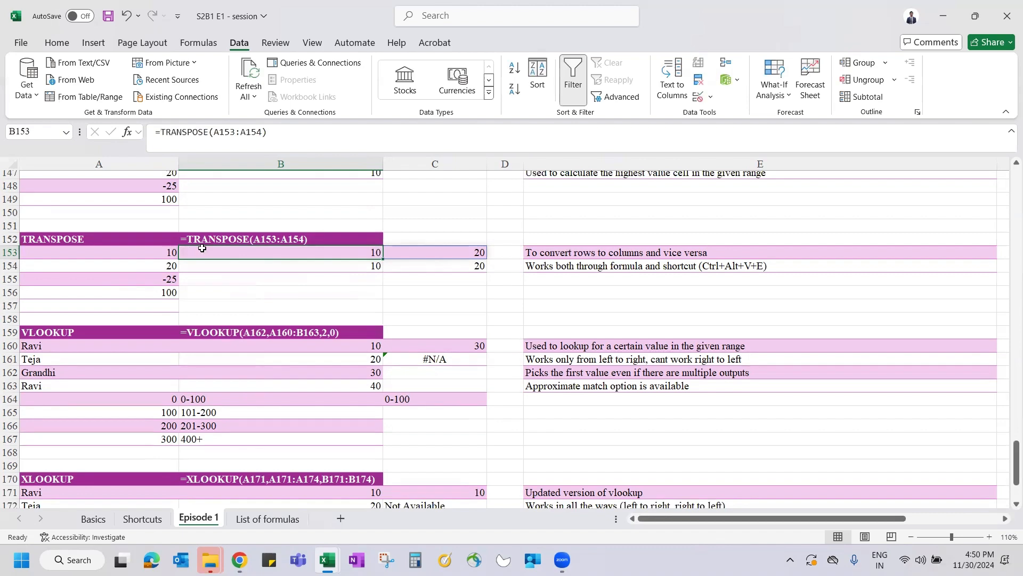
Step: Copy B153 and view the Transpose option in the Paste Special dialog without pasting
key("ctrl+c")
key("ctrl+alt+v")
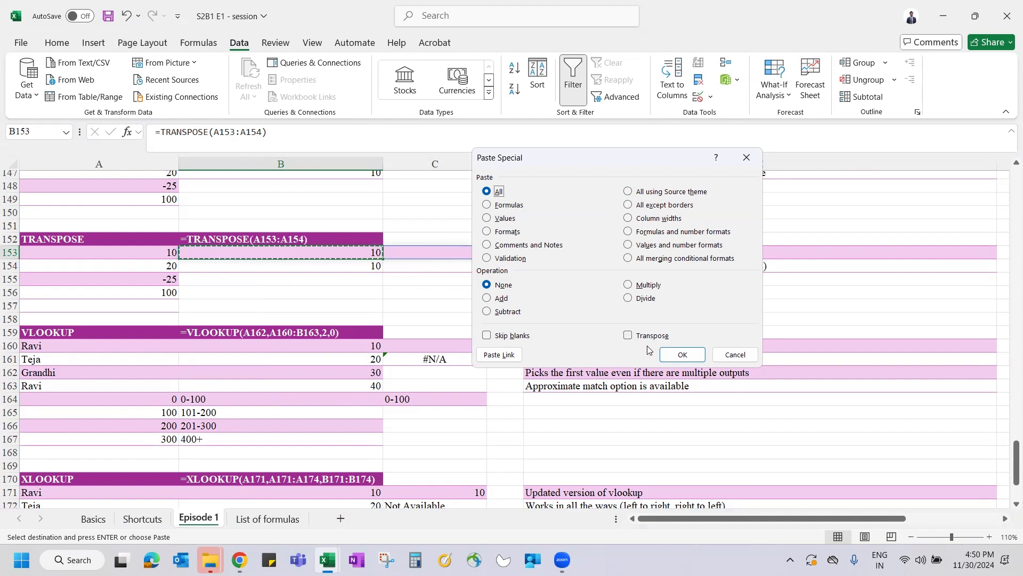
key("Escape")
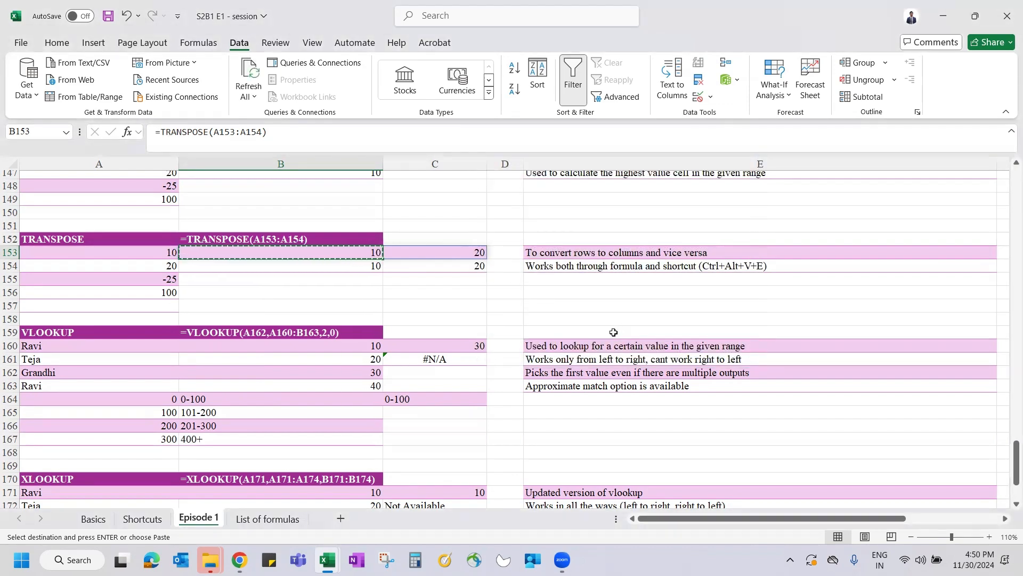
Step: Replace the formula in B153 with =TRANSPOSE(A153:A155) to spread the first three list values across the row
key("Left")
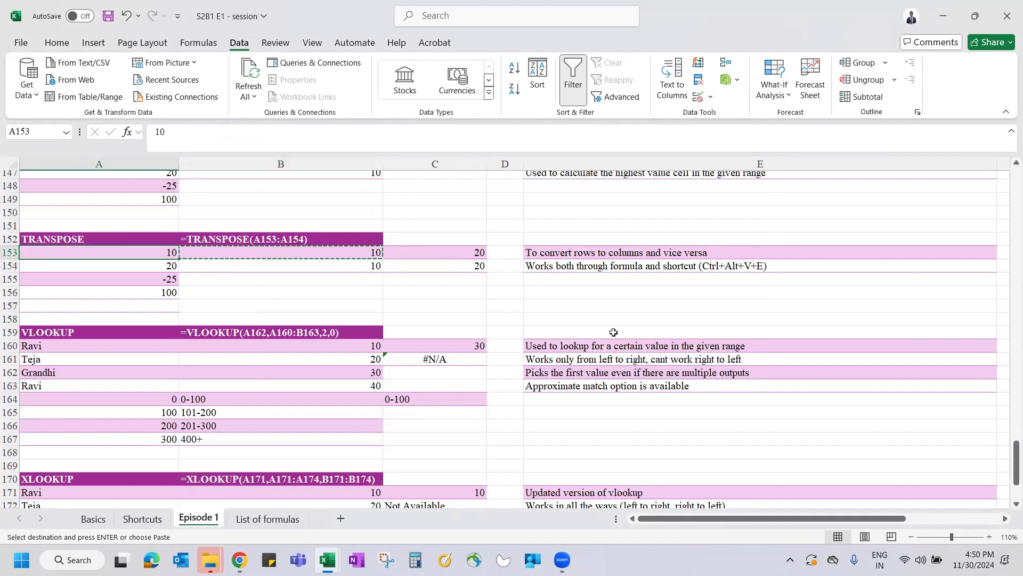
key("shift+Down")
key("shift+Down")
key("shift+Down")
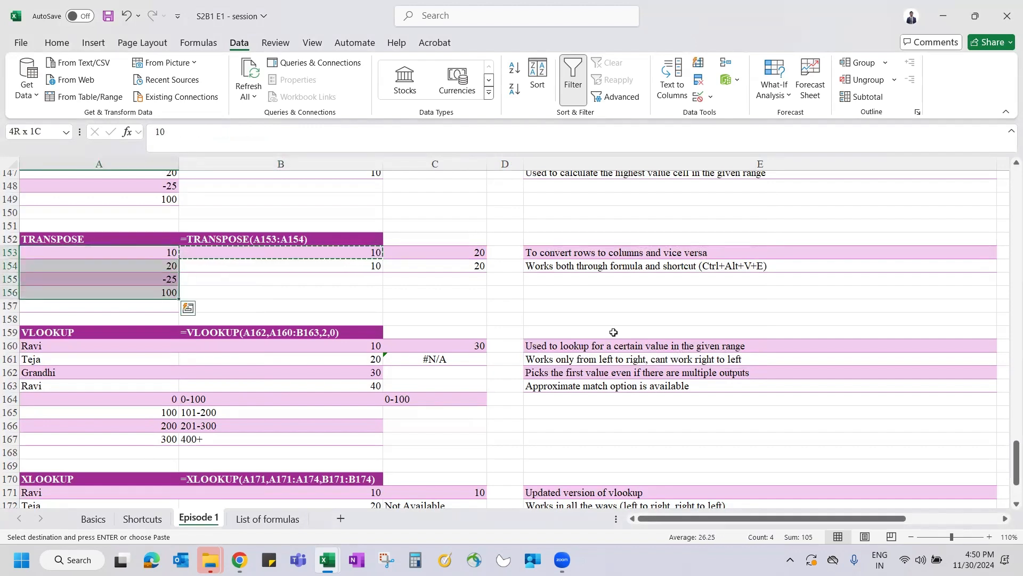
key("shift+Up")
key("shift+Up")
key("shift+Up")
key("Right")
type("=tran")
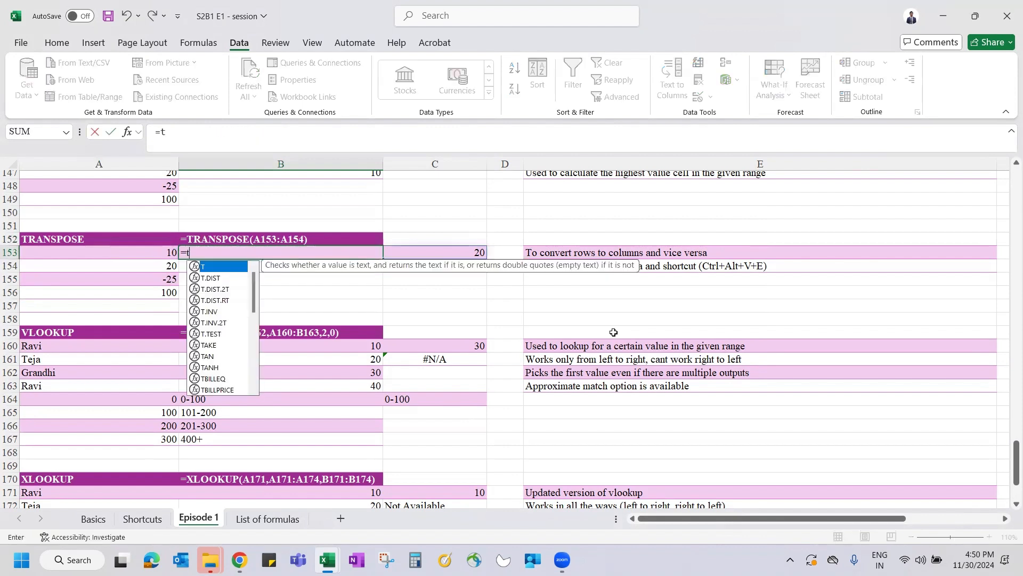
key("Tab")
key("Left")
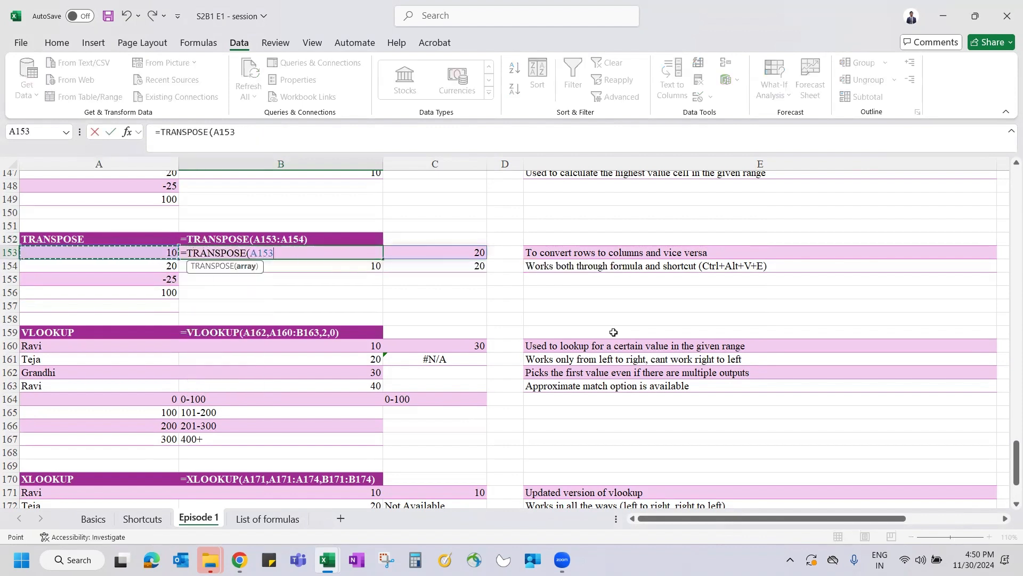
key("shift+Down")
key("shift+Down")
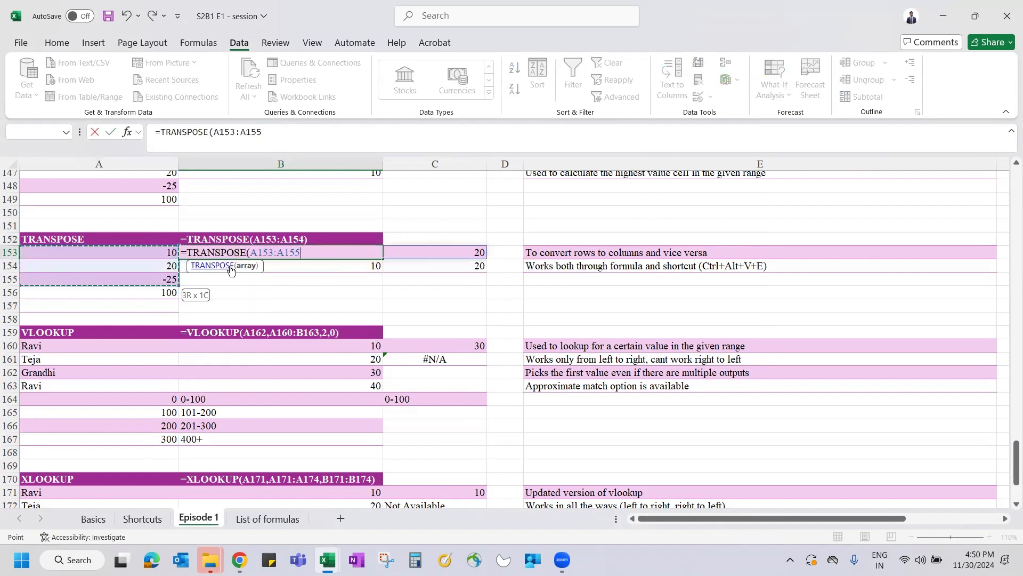
type(")")
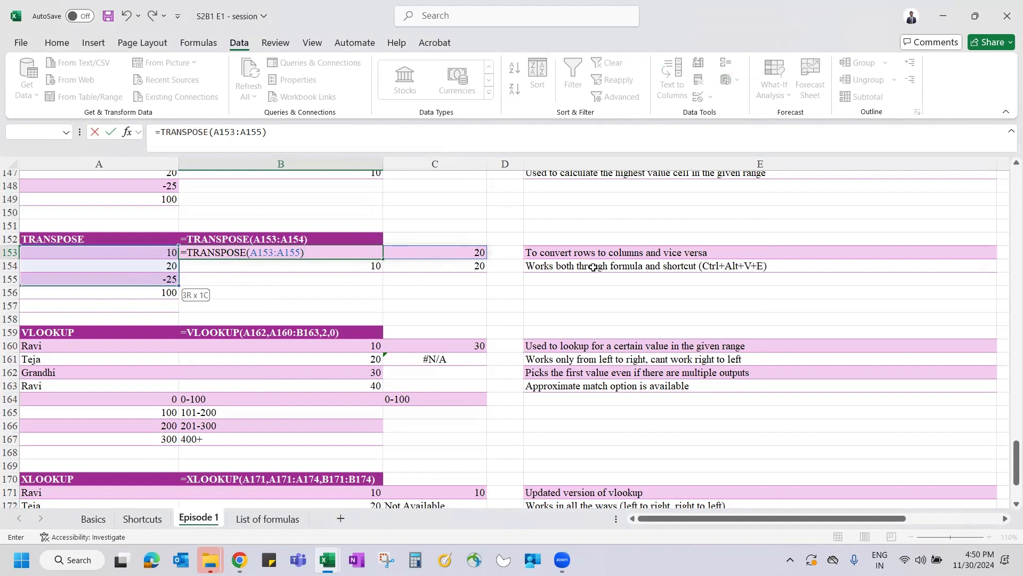
key("ctrl+Return")
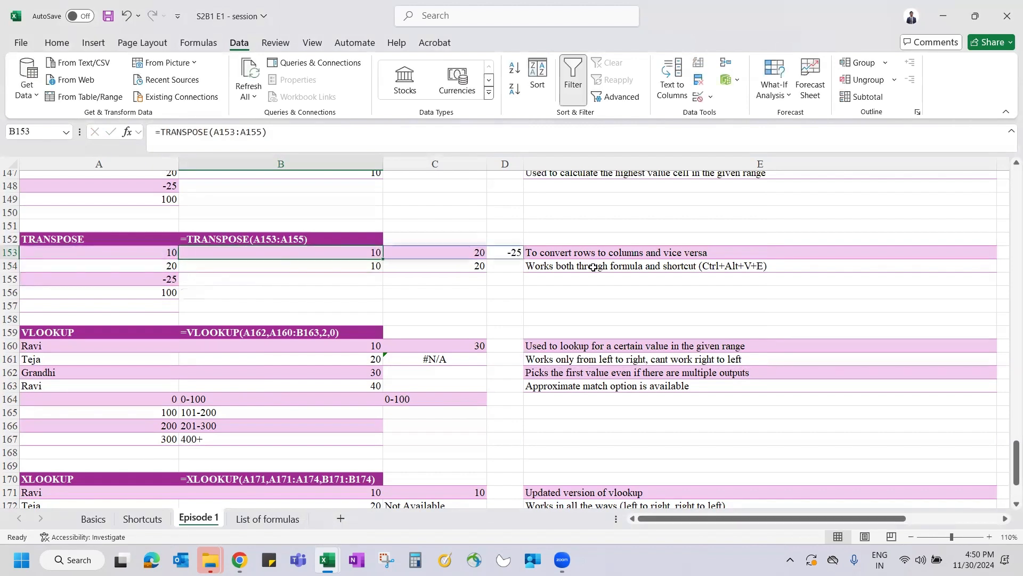
Step: Copy A153:A155 and paste it transposed with all formatting at B154 using Paste Special
key("Down")
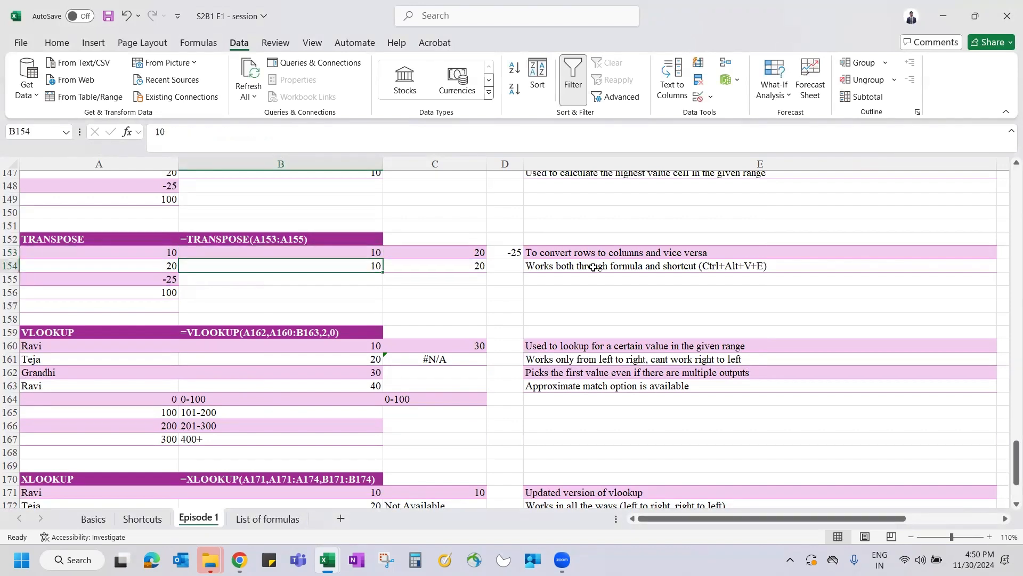
key("Left")
key("Up")
key("shift+Down")
key("shift+Down")
key("ctrl+c")
key("Down")
key("Right")
key("ctrl+alt+v")
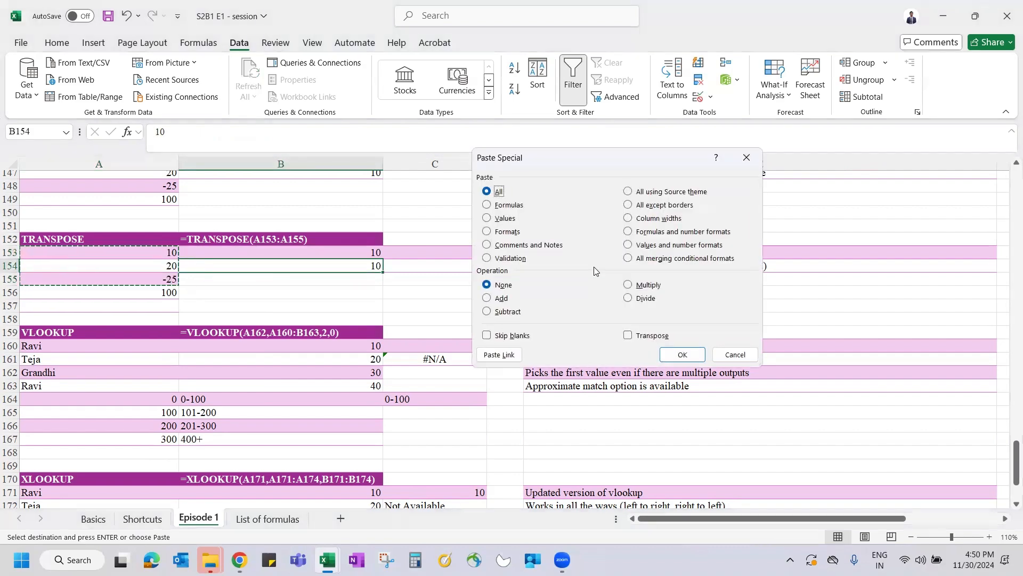
left_click(627, 336)
key("Return")
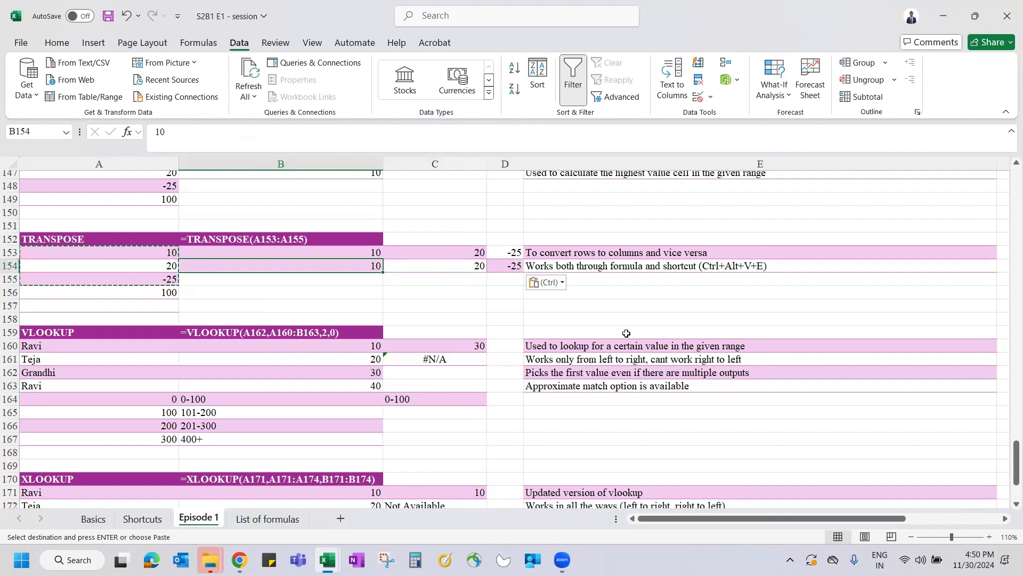
Step: Check the pasted cells B154:D154 and undo the transposed paste
key("Up")
key("Down")
key("shift+Right")
key("shift+Right")
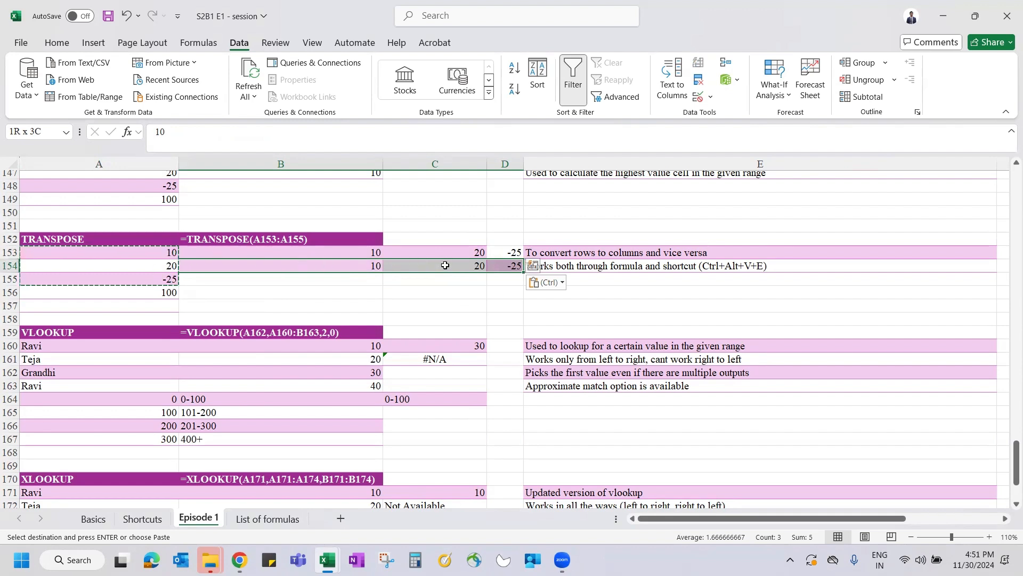
left_click(333, 267)
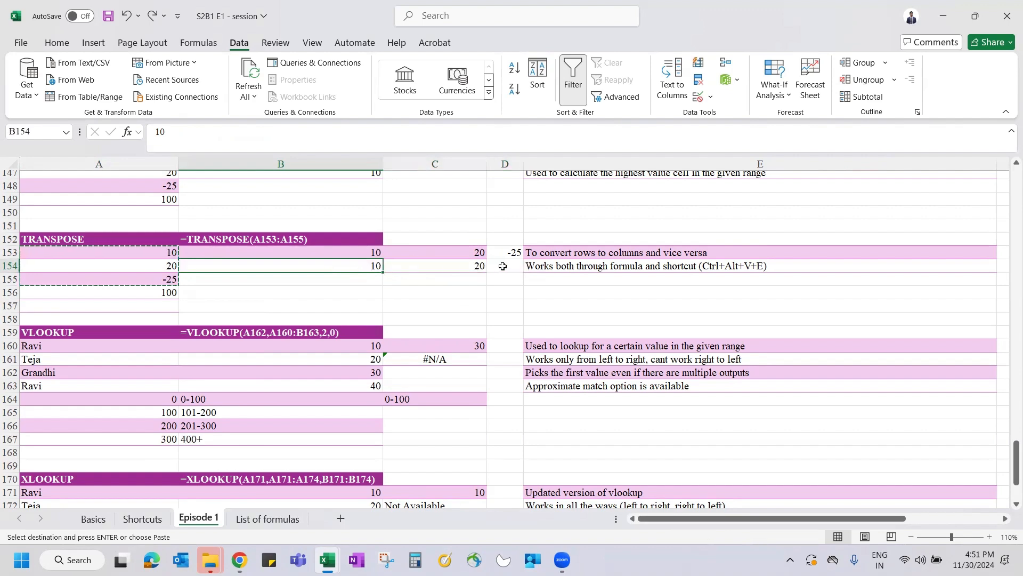
Step: Paste the copied cells at B154 as transposed formulas only, and undo the paste
key("ctrl+alt+v")
key("f")
left_click(628, 336)
left_click(682, 354)
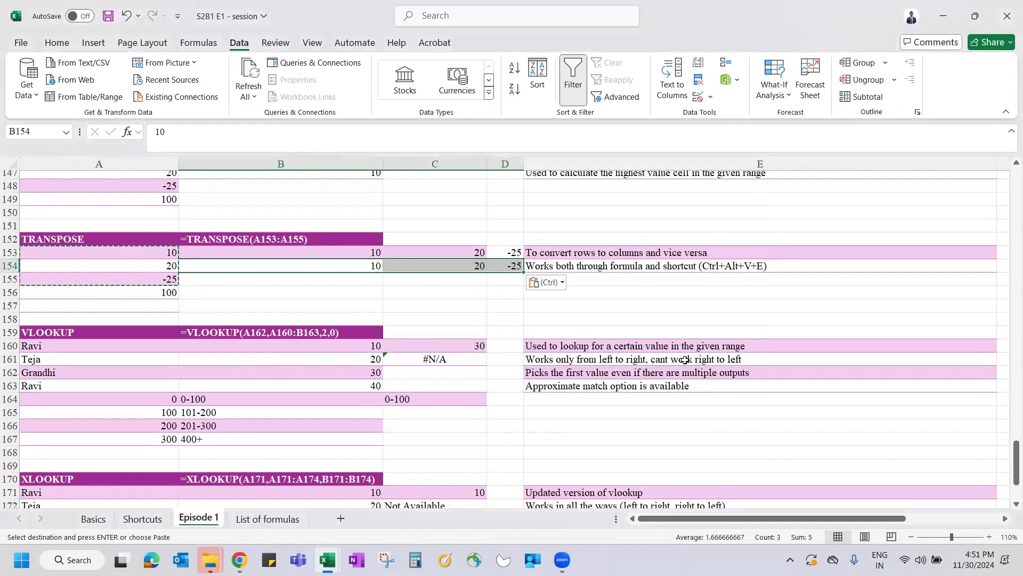
key("ctrl+z")
Step: Try pasting the copied cells transposed with the All option at B154, and cancel a further Paste Special without pasting
key("ctrl+alt+v")
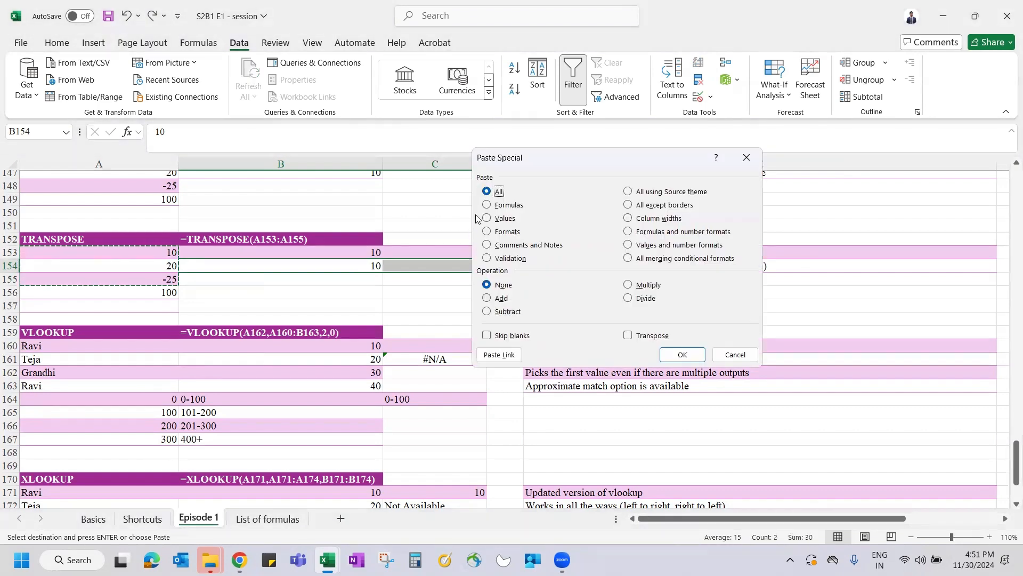
left_click(628, 334)
key("Return")
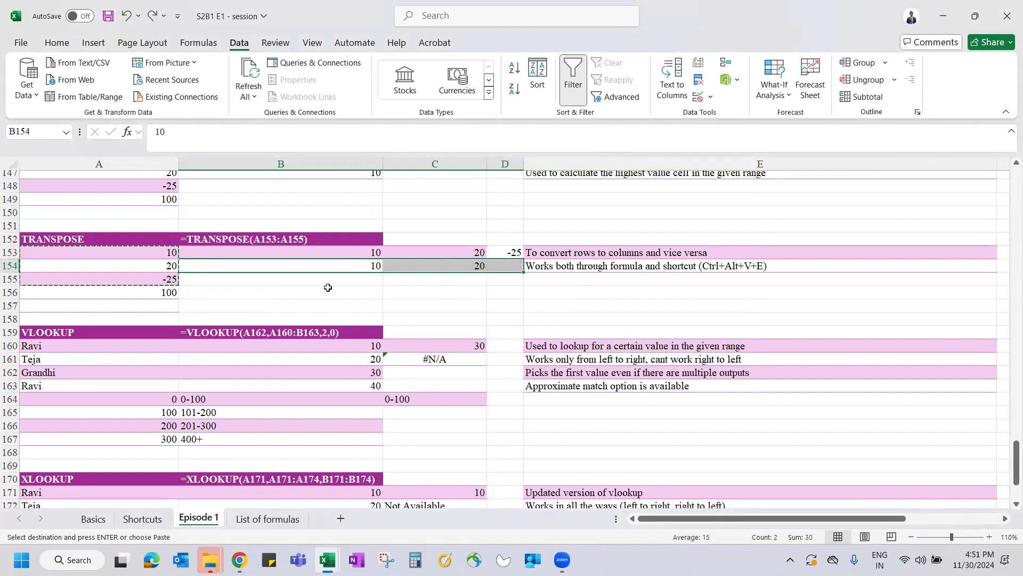
key("ctrl+alt+v")
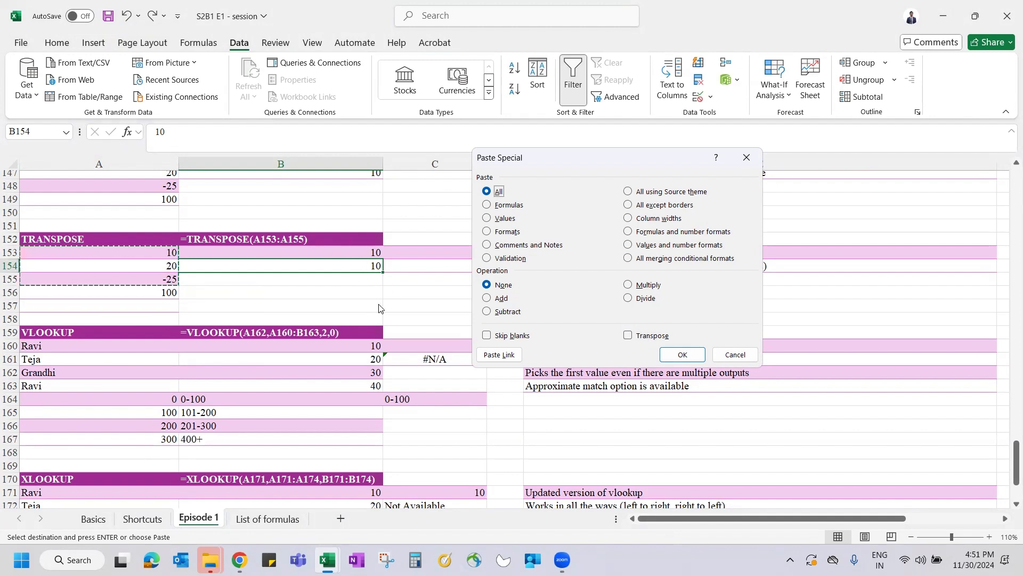
key("Escape")
Step: Examine the VLOOKUP example: the formula text in B159, the names in column A and their values in B160:B163
scroll(379, 306, "down", 2)
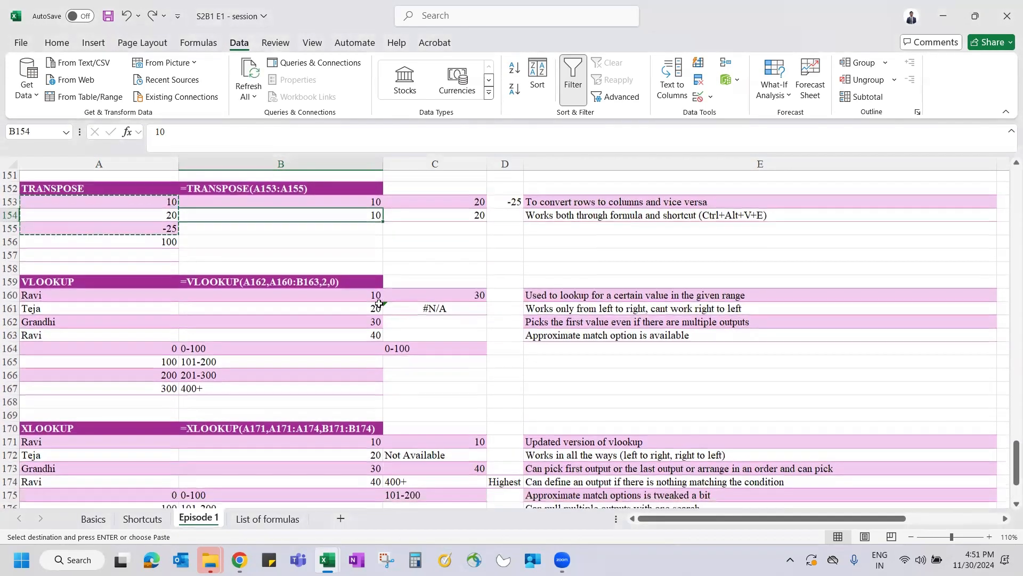
scroll(379, 302, "down", 1)
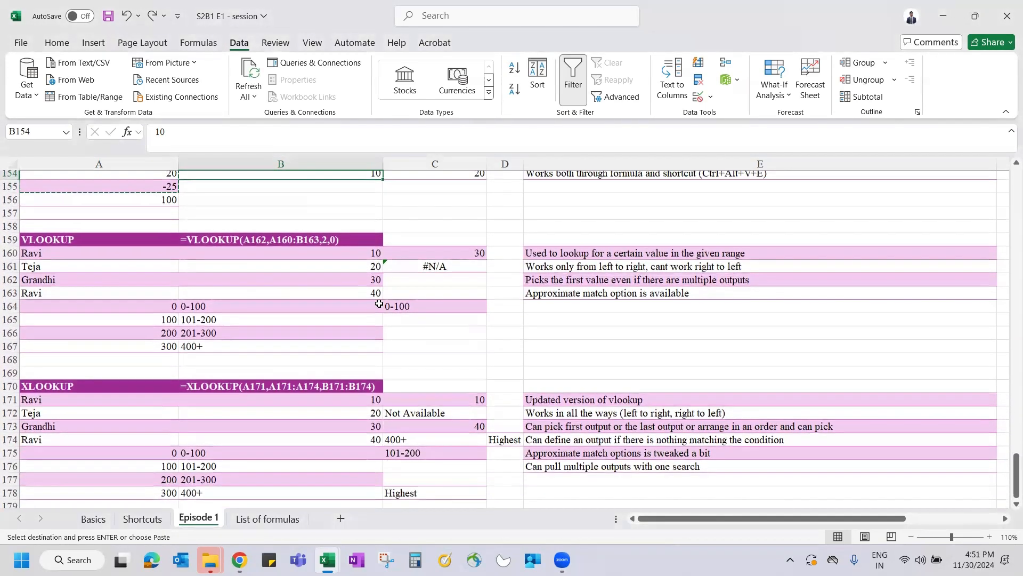
scroll(379, 303, "down", 2)
scroll(379, 304, "up", 1)
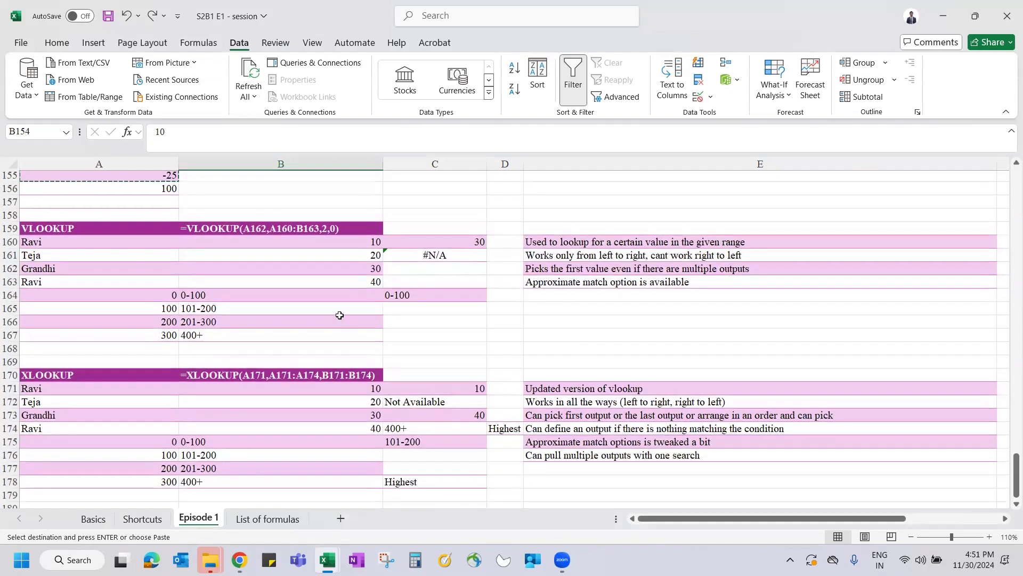
left_click(124, 230)
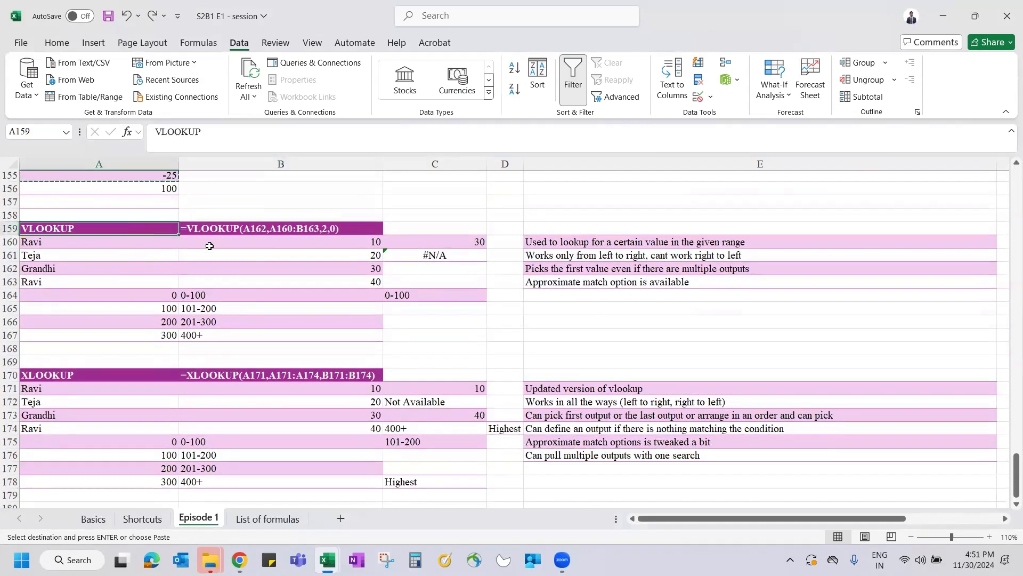
left_click(236, 233)
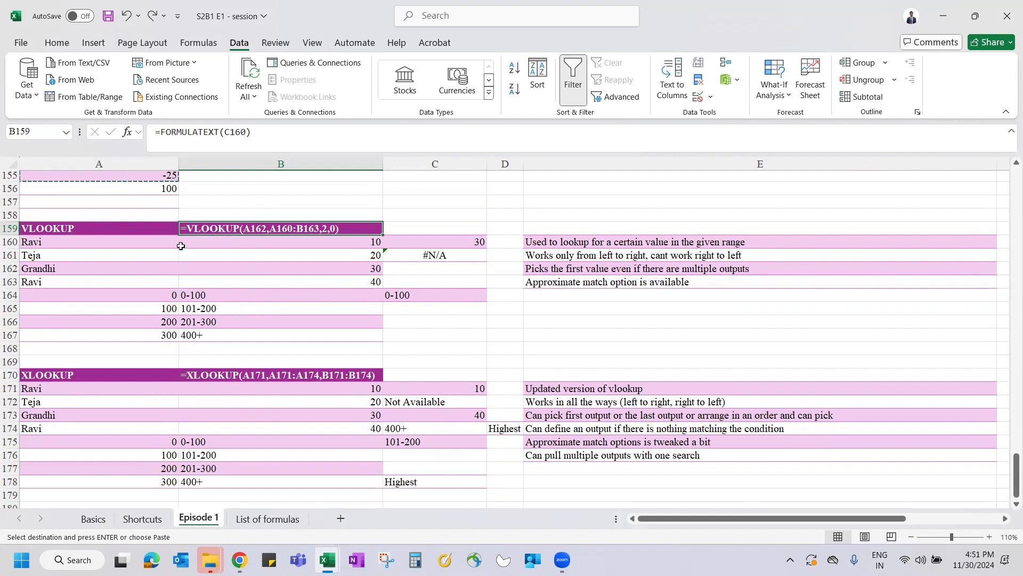
left_click_drag(109, 241, 245, 278)
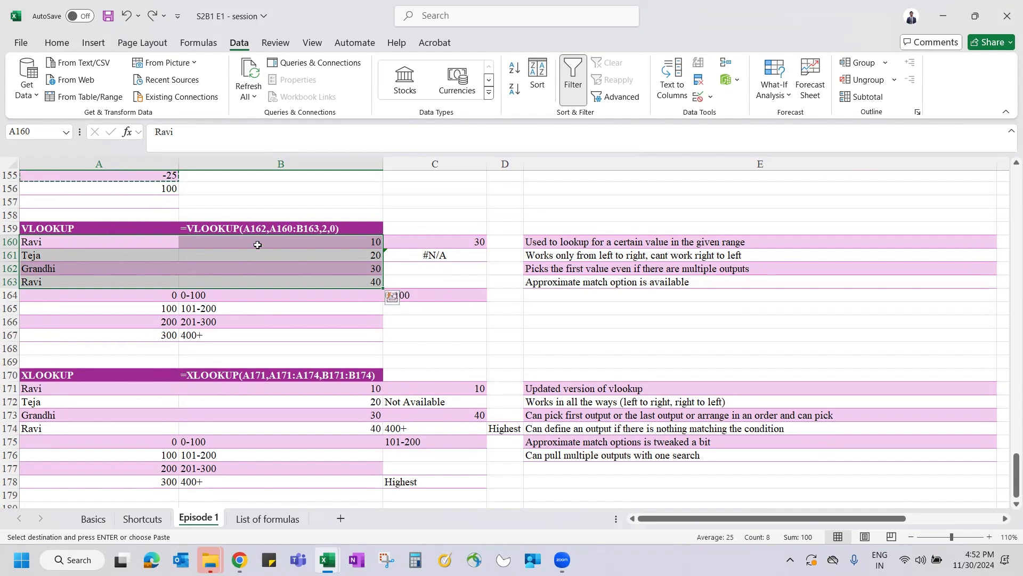
left_click_drag(133, 246, 656, 281)
left_click_drag(65, 242, 74, 290)
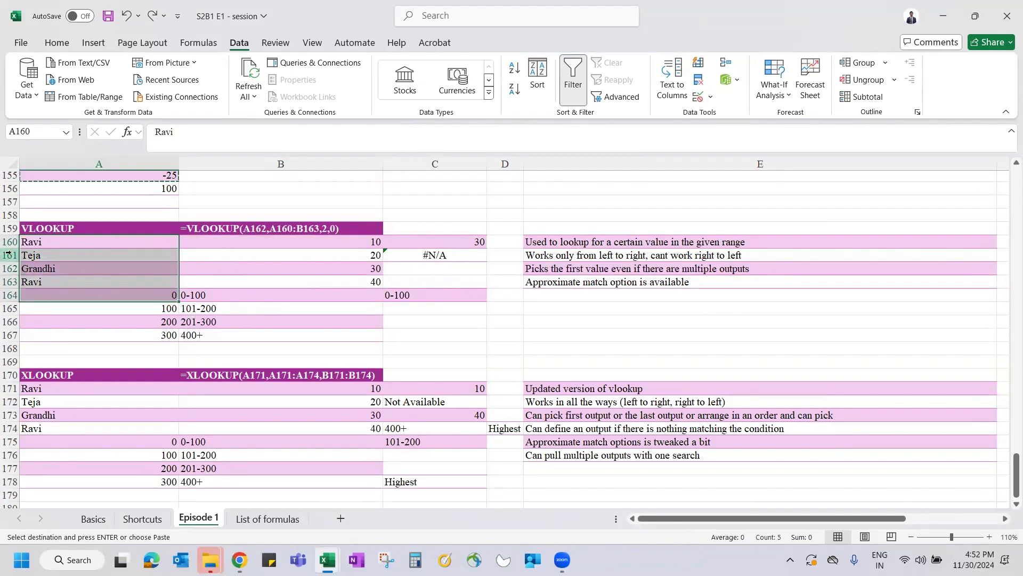
left_click_drag(366, 247, 376, 283)
left_click_drag(393, 237, 740, 294)
left_click_drag(43, 239, 41, 283)
left_click(343, 232)
mouse_move(346, 264)
left_mouse_down()
mouse_move(348, 293)
mouse_move(349, 282)
left_mouse_up()
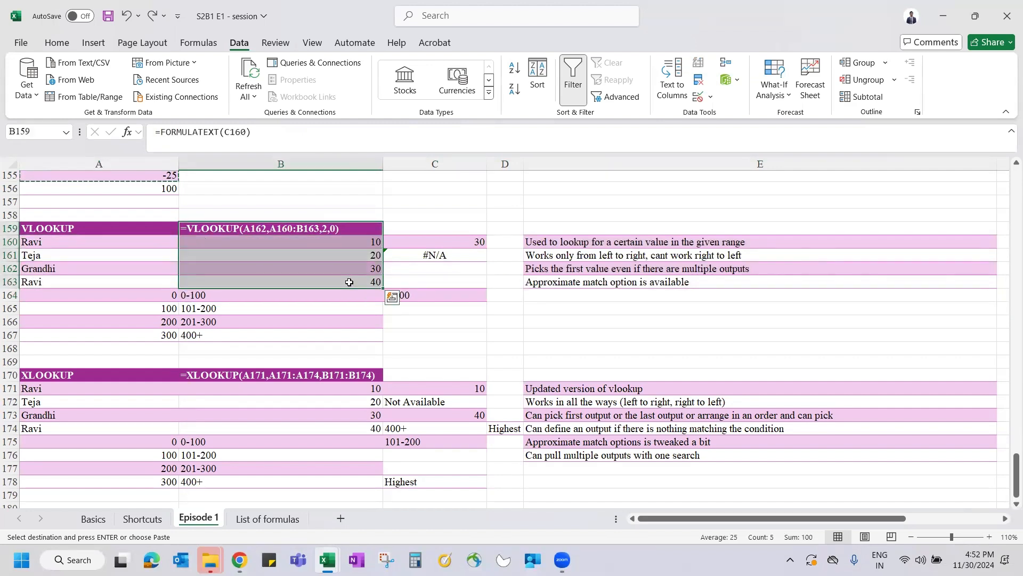
left_click(463, 242)
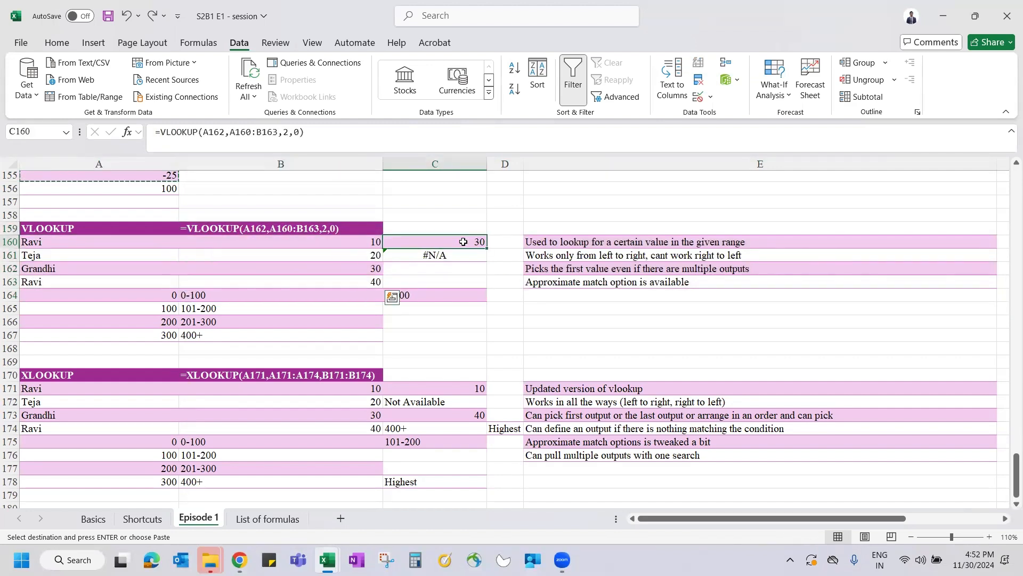
type("=VLOOKUP(")
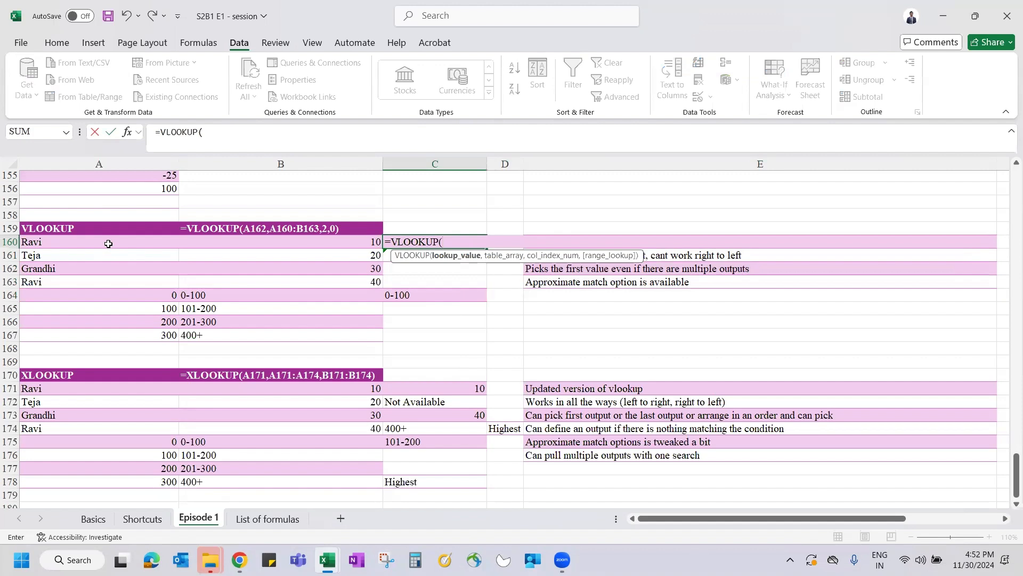
type("\"Ravi\",")
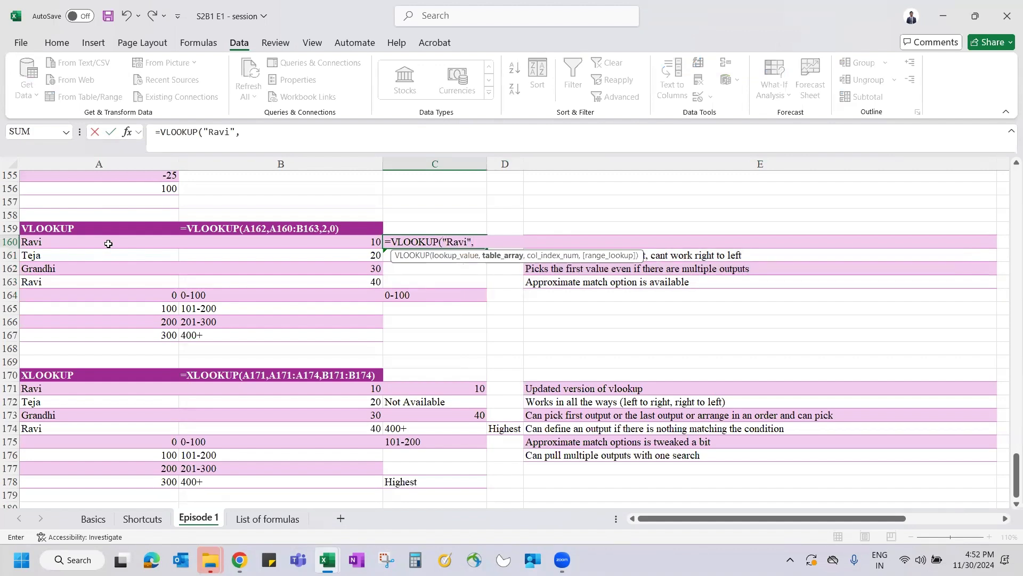
left_click_drag(42, 243, 263, 283)
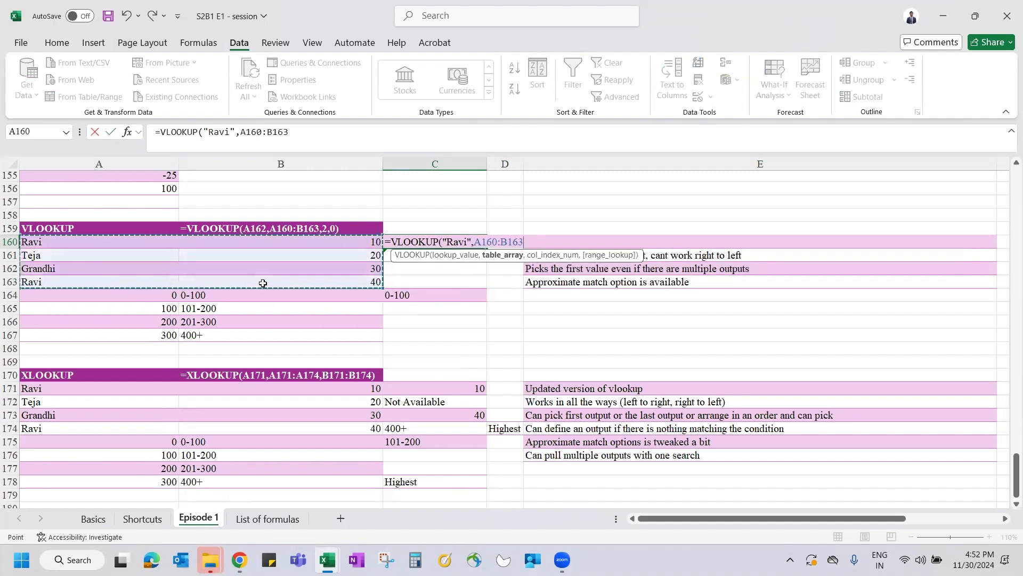
type(",")
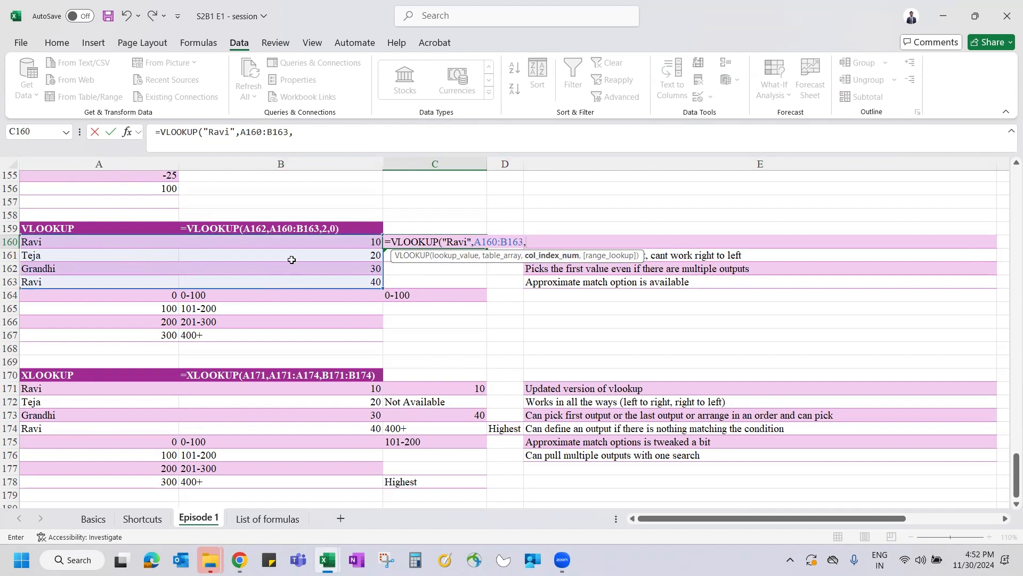
left_click_drag(272, 177, 608, 196)
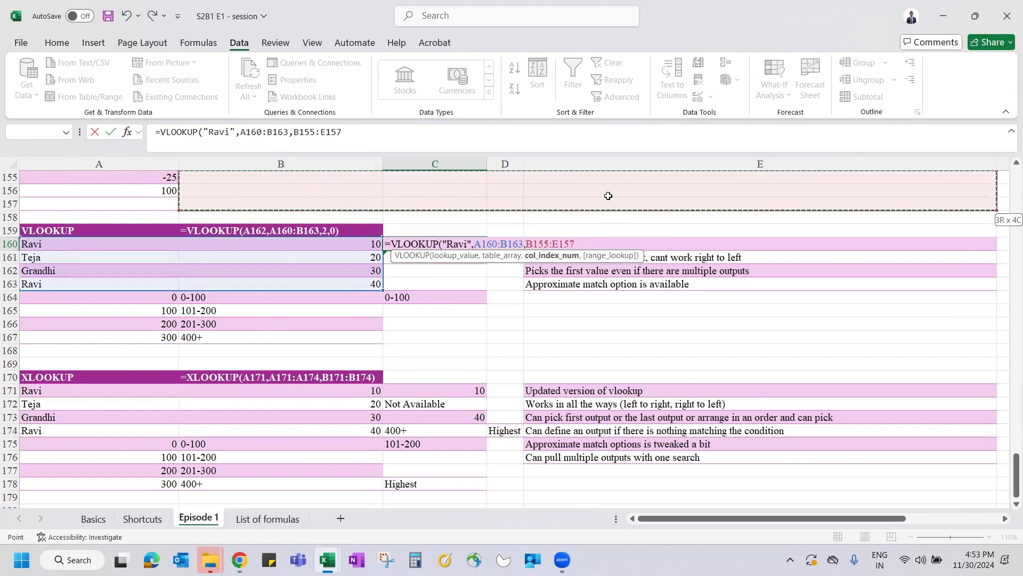
key("Escape")
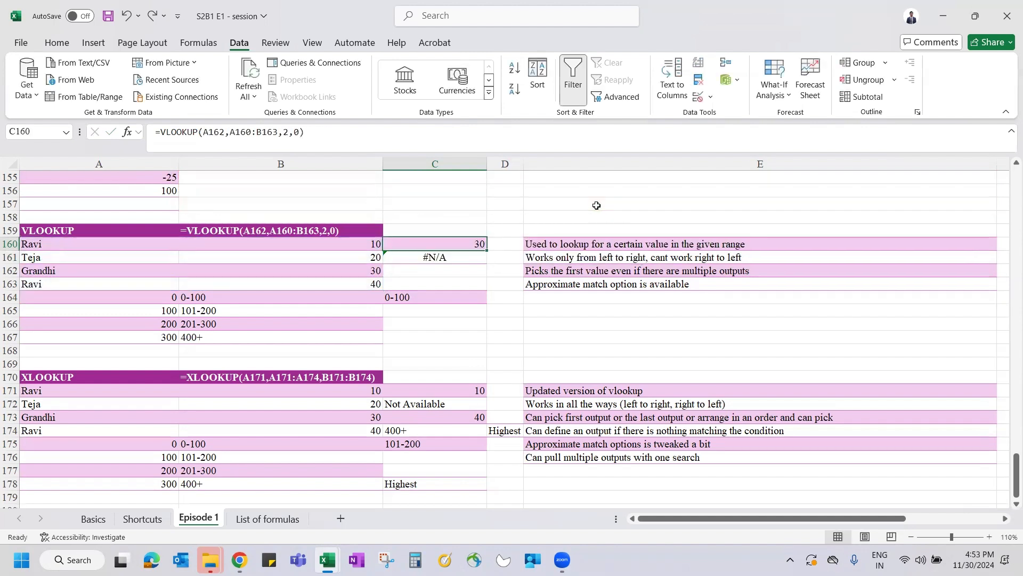
left_click(548, 201)
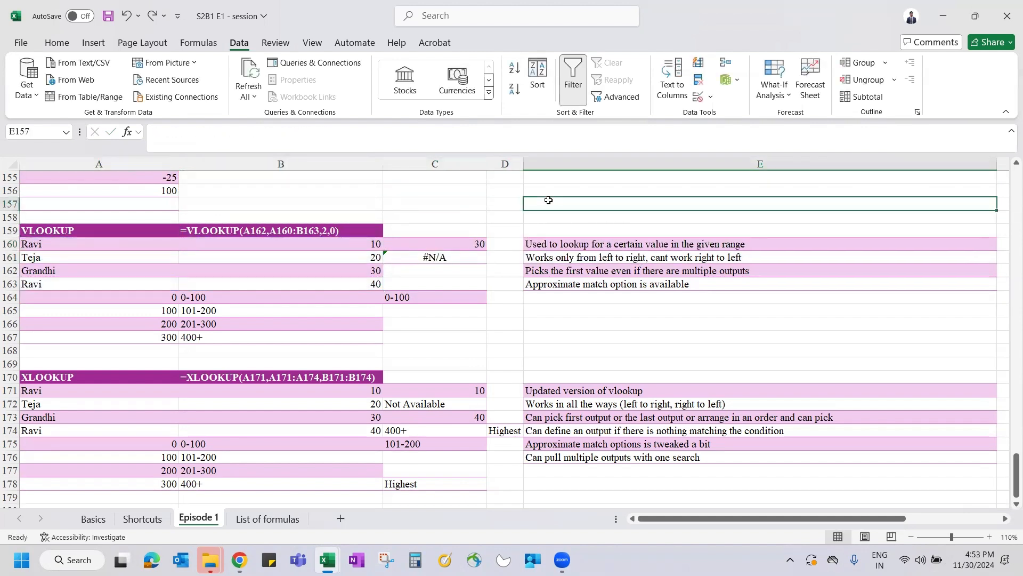
type("=vlookup(")
left_click_drag(212, 179, 501, 224)
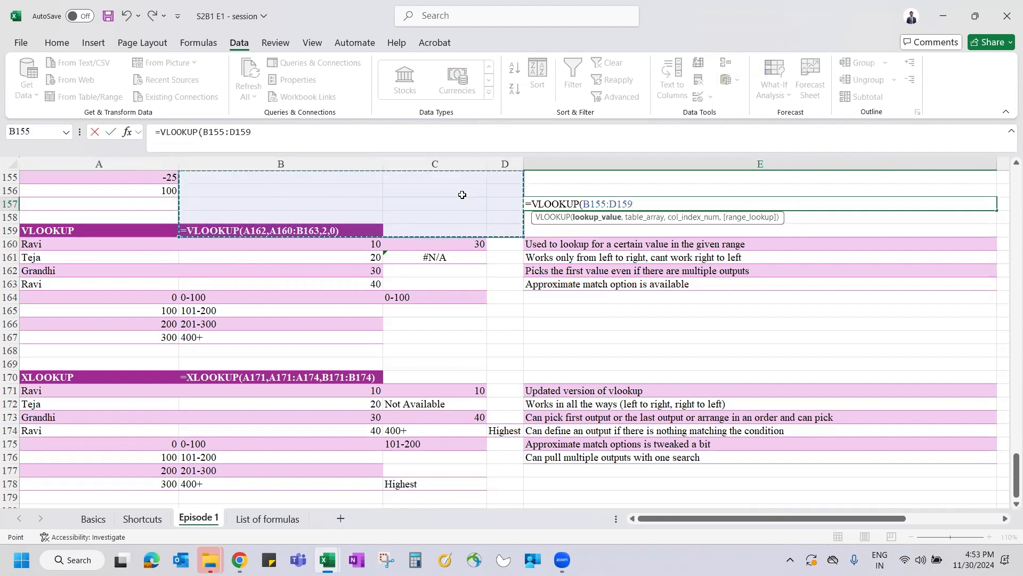
type(",")
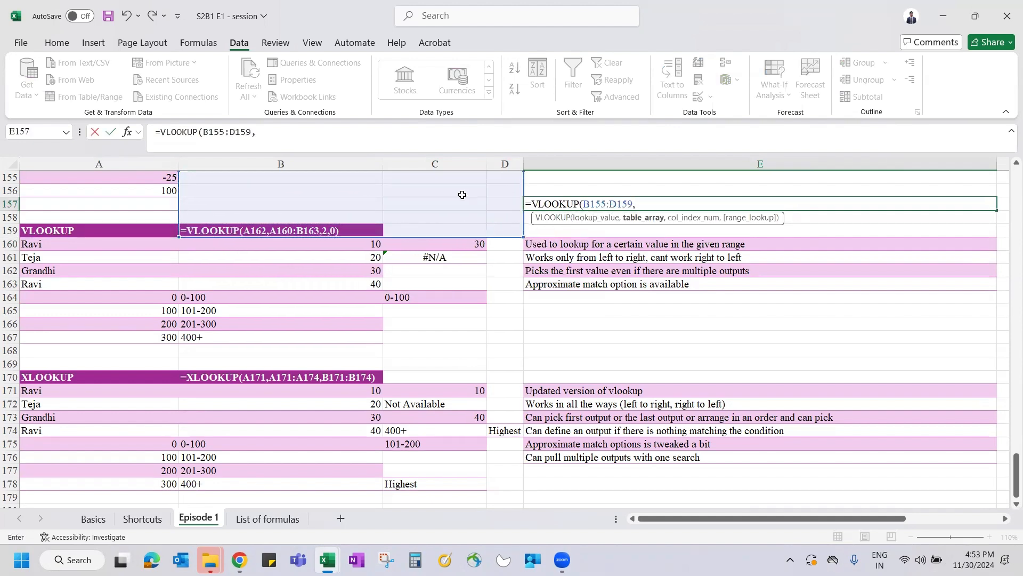
left_click(202, 132)
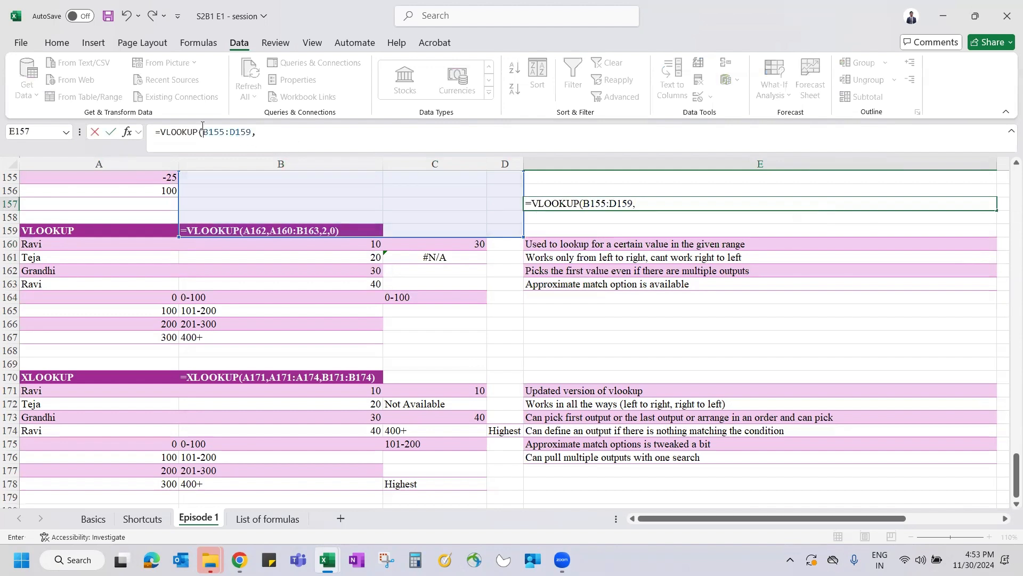
type("\"Ravi\",")
left_click(313, 131)
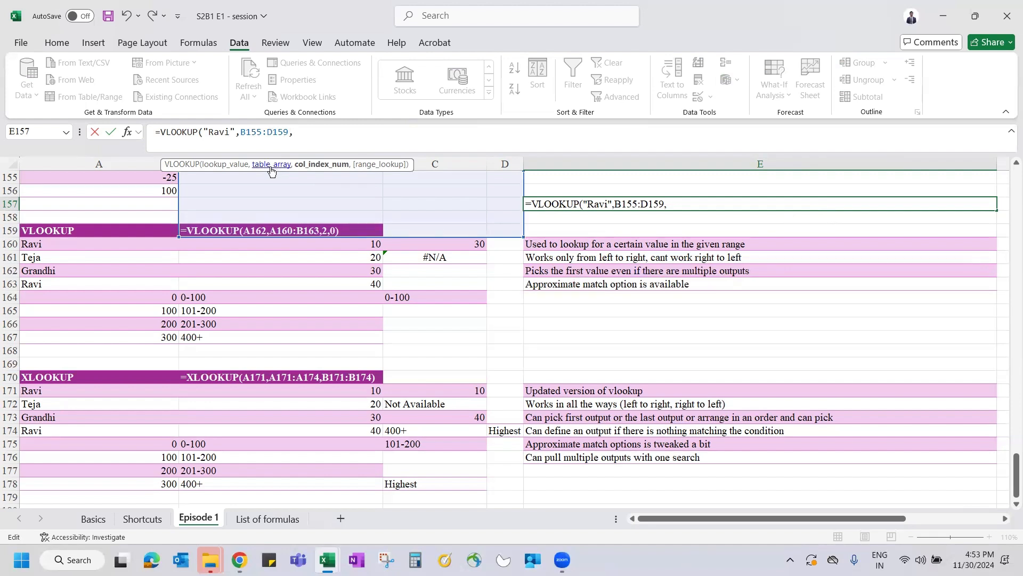
key("Escape")
Step: Replace the formula in C160 with =VLOOKUP(A160,A160:B163,2), leaving out the range_lookup argument
left_click(411, 241)
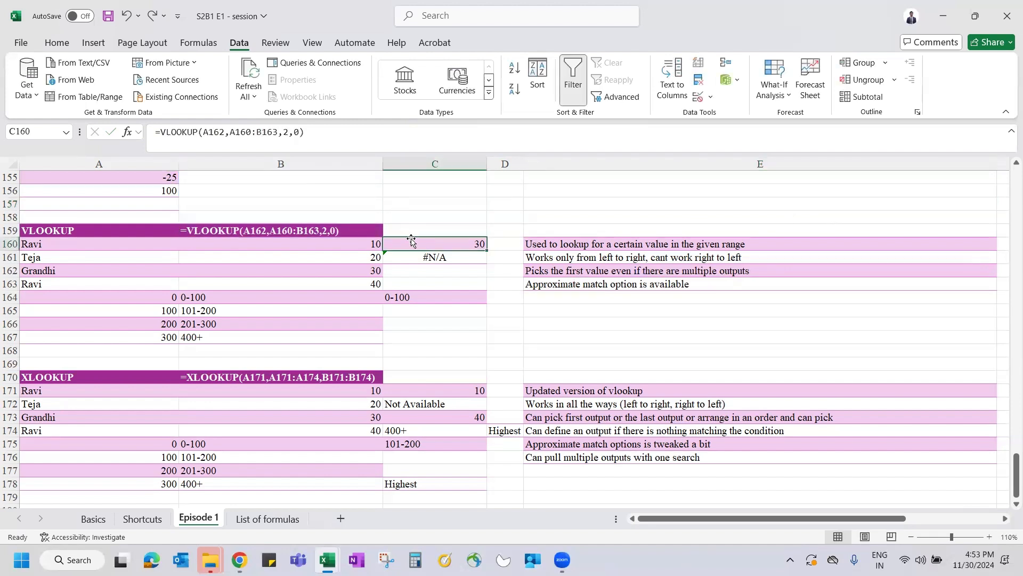
type("=vl")
key("Tab")
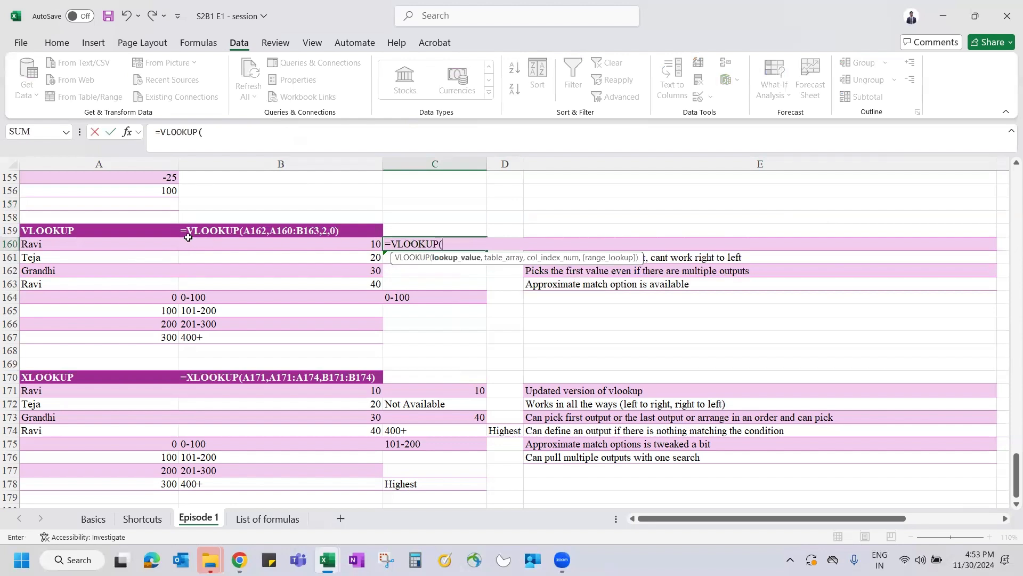
left_click(135, 247)
type(",")
left_click_drag(134, 248, 347, 286)
type(",")
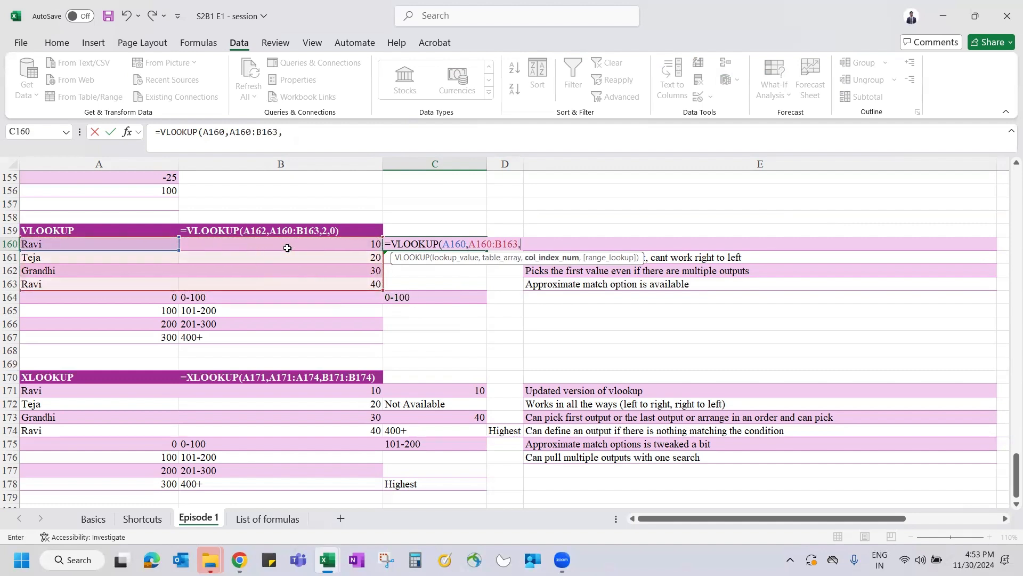
type("2,")
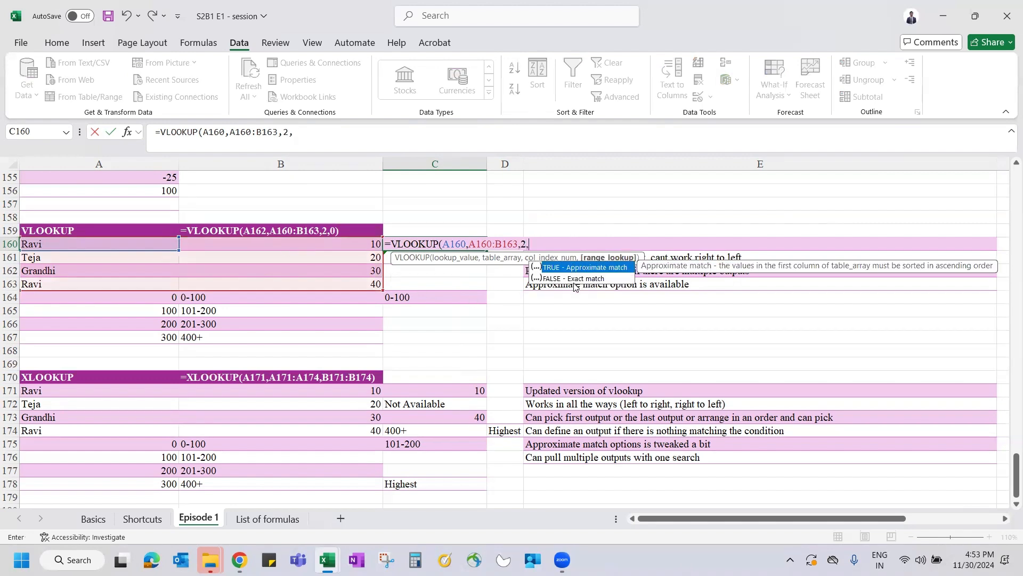
key("BackSpace")
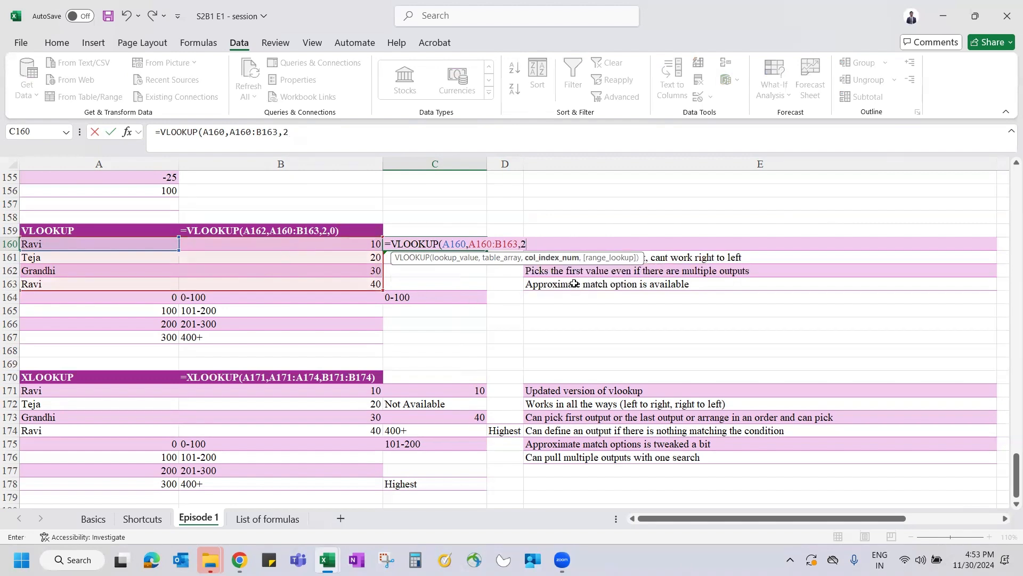
key("Return")
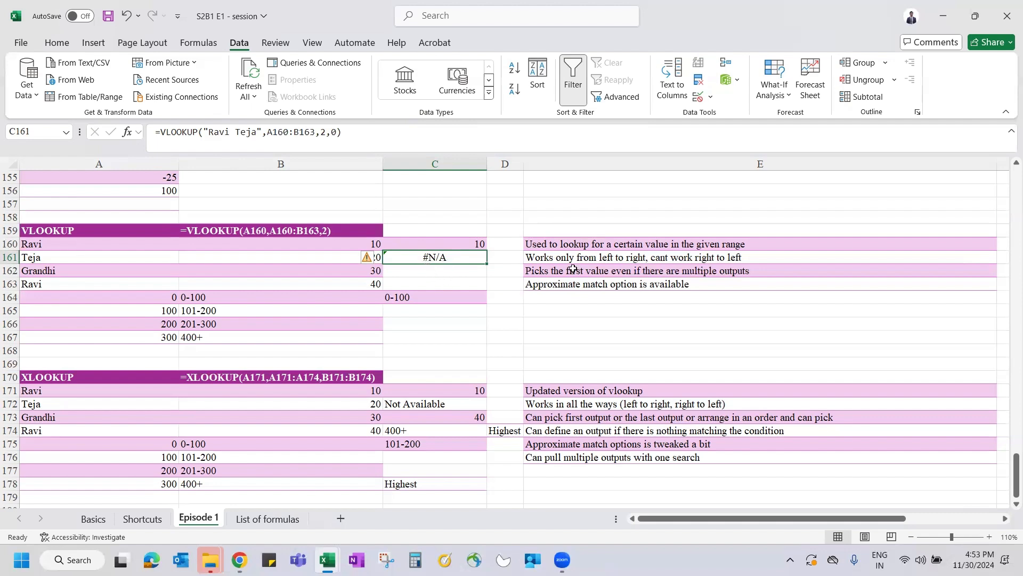
Step: Review the VLOOKUP notes in E160 and E161 against the table A160:B163, the result in C160 and the value in B163
left_click(560, 247)
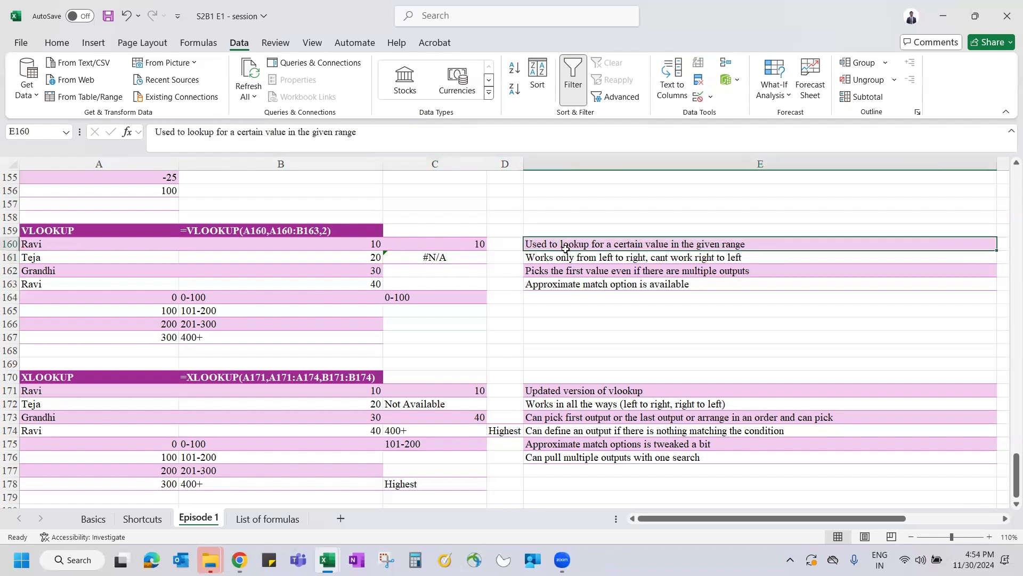
left_click(596, 260)
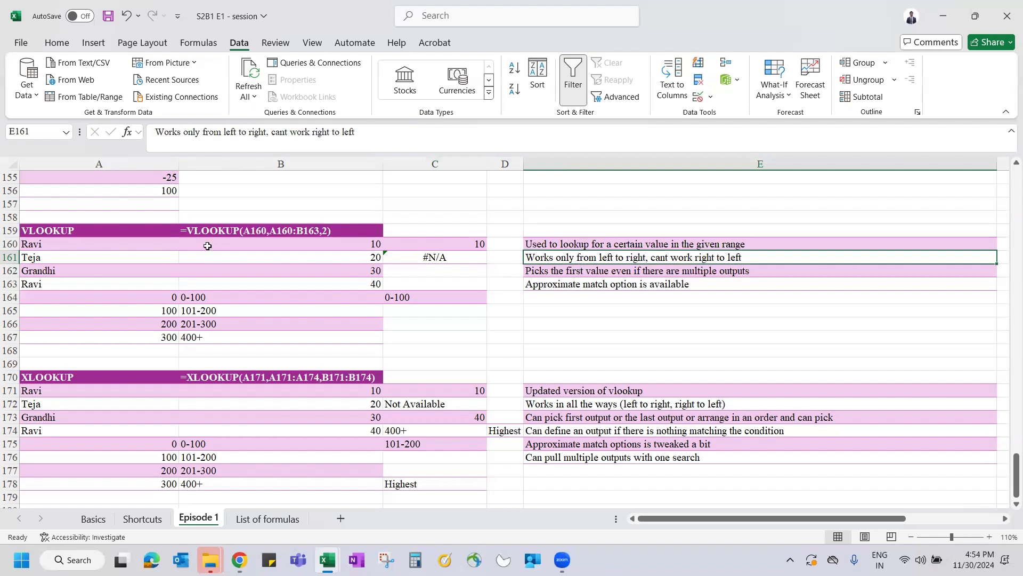
left_click_drag(100, 243, 282, 285)
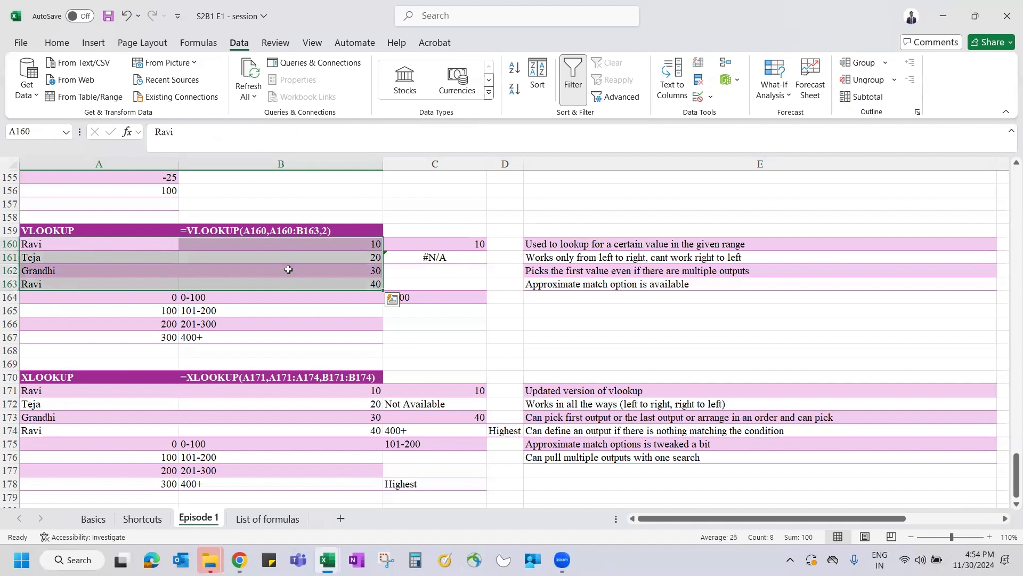
left_click(469, 242)
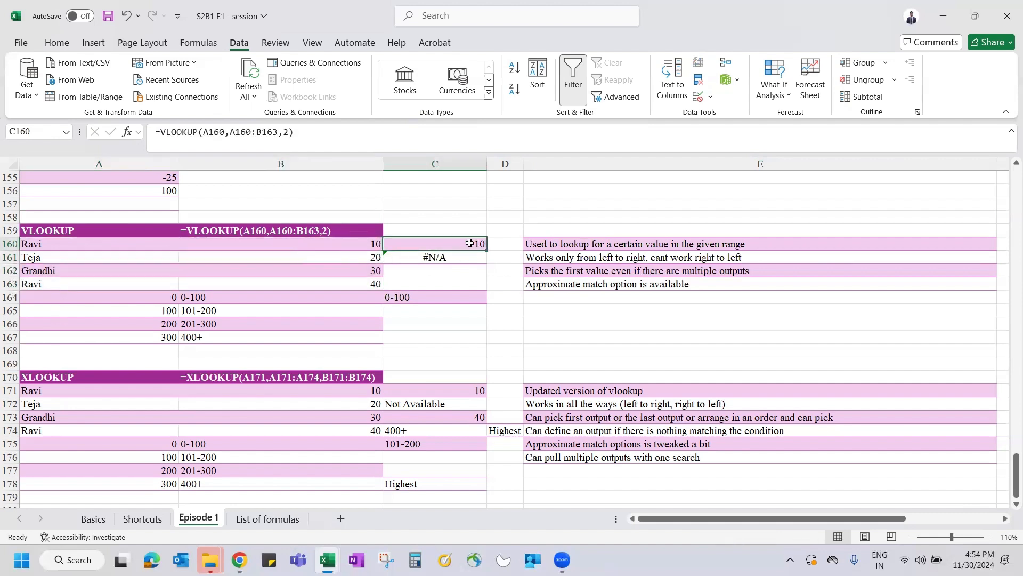
left_click(376, 285)
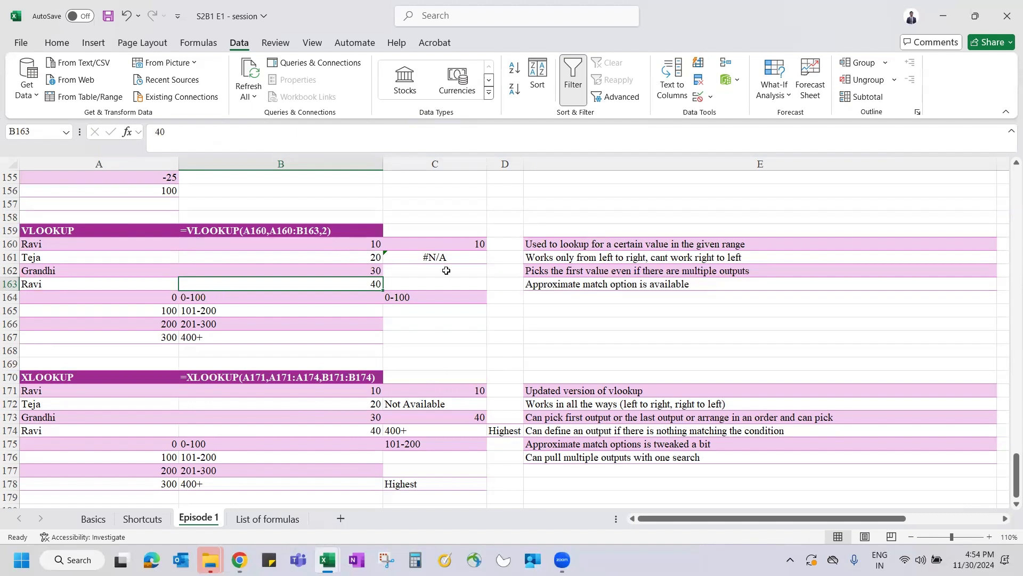
Step: Enter the approximate-match formula =VLOOKUP(10,A164:B167,2,TRUE) in C164
left_click(439, 293)
type("=vl")
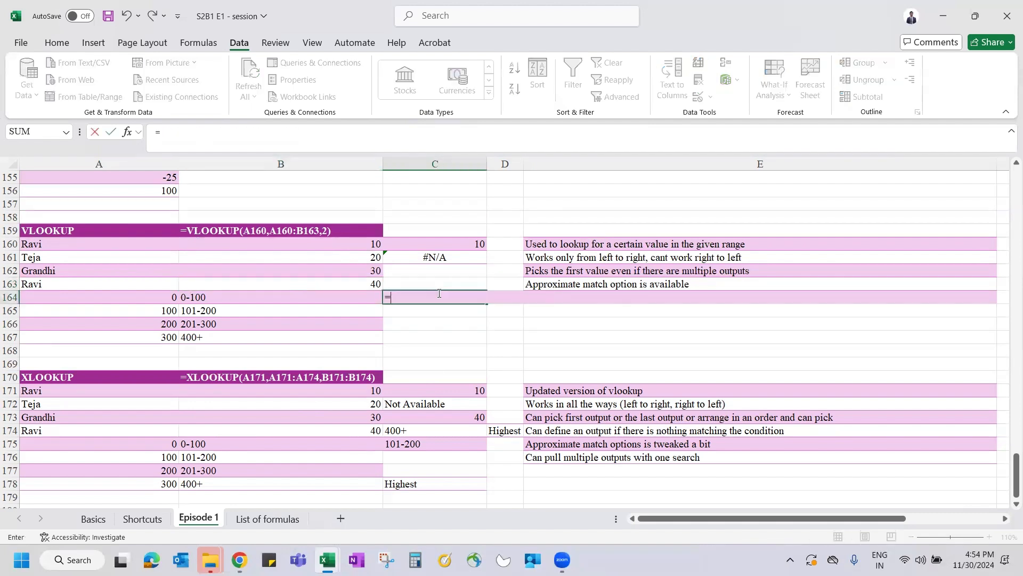
key("Tab")
key("Left")
key("Left")
key("BackSpace")
key("BackSpace")
key("BackSpace")
key("BackSpace")
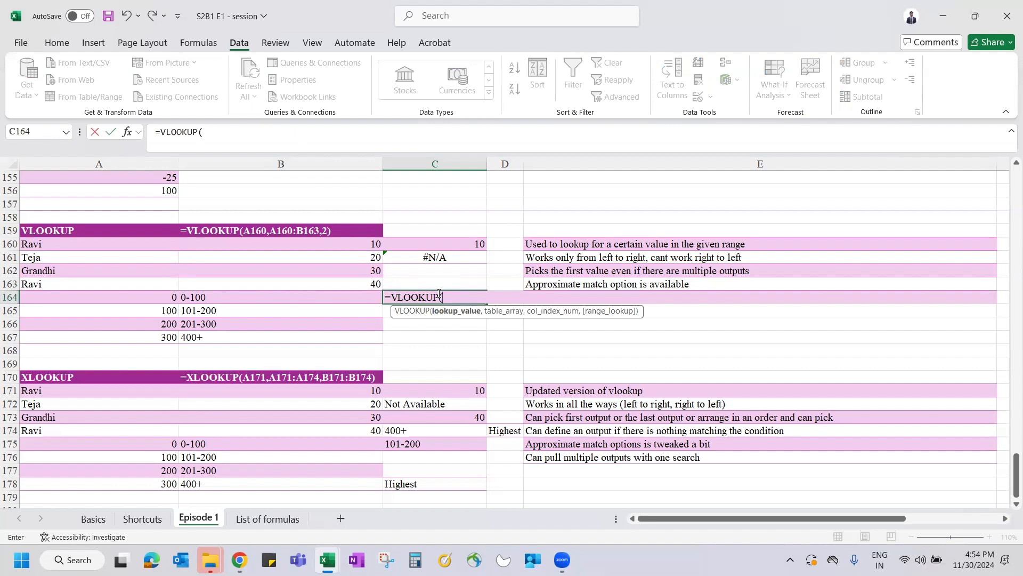
type("10,")
left_click_drag(155, 295, 247, 341)
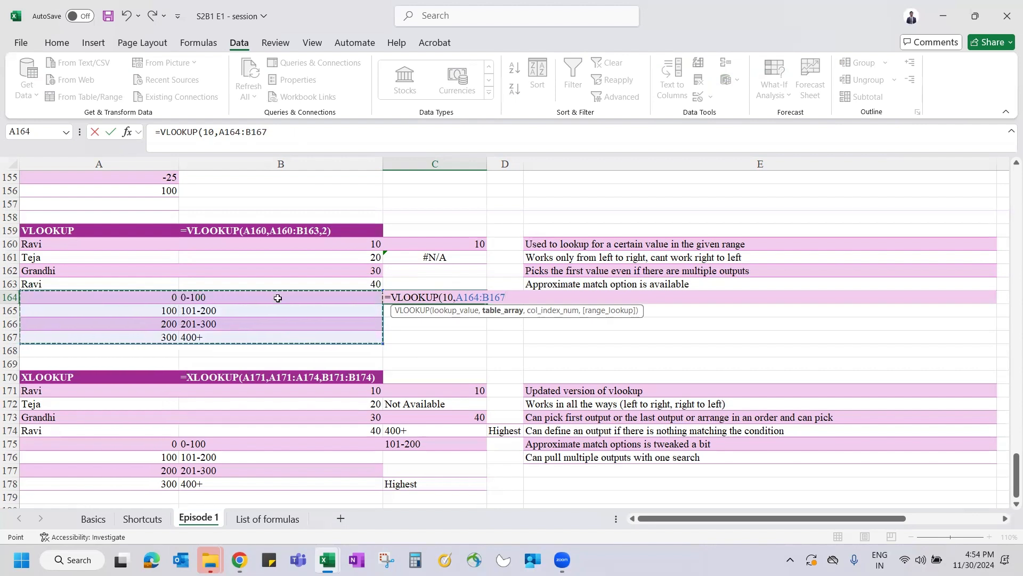
type(",")
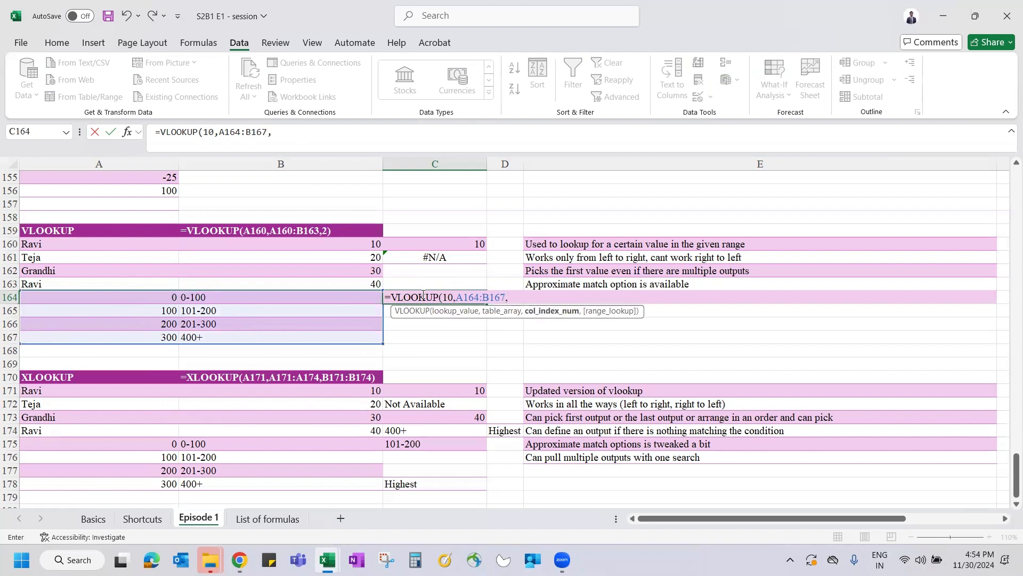
type("2,True")
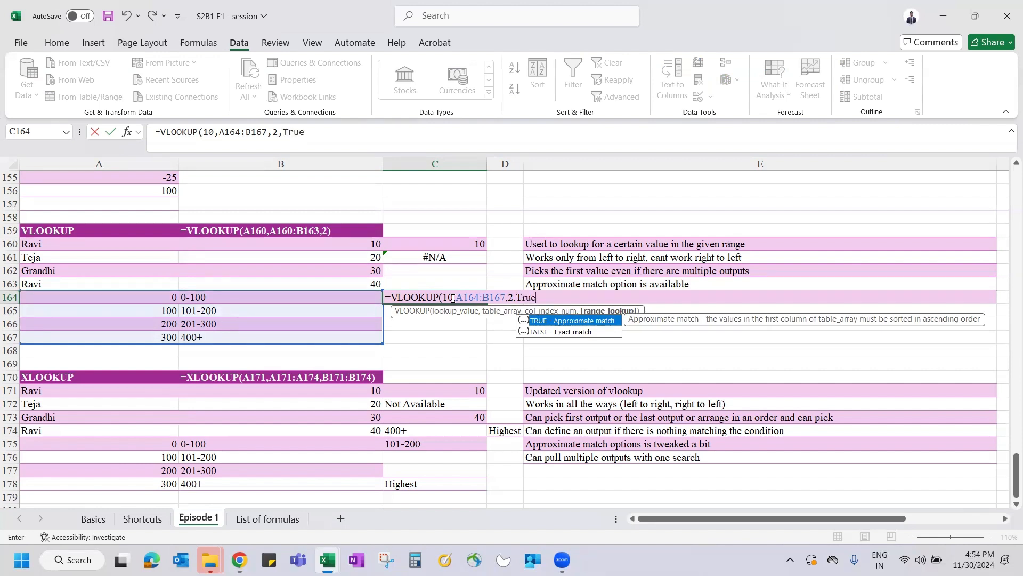
type(")")
key("Return")
Step: Change the lookup value of the VLOOKUP formula in C164 to 150 and compare its result with B165
left_click(452, 297)
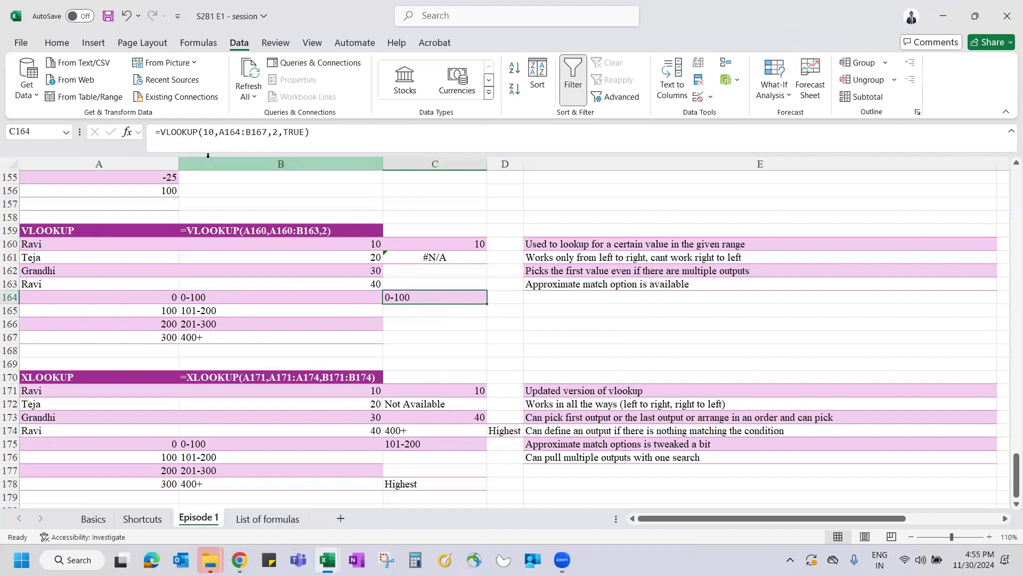
left_click(213, 132)
key("BackSpace")
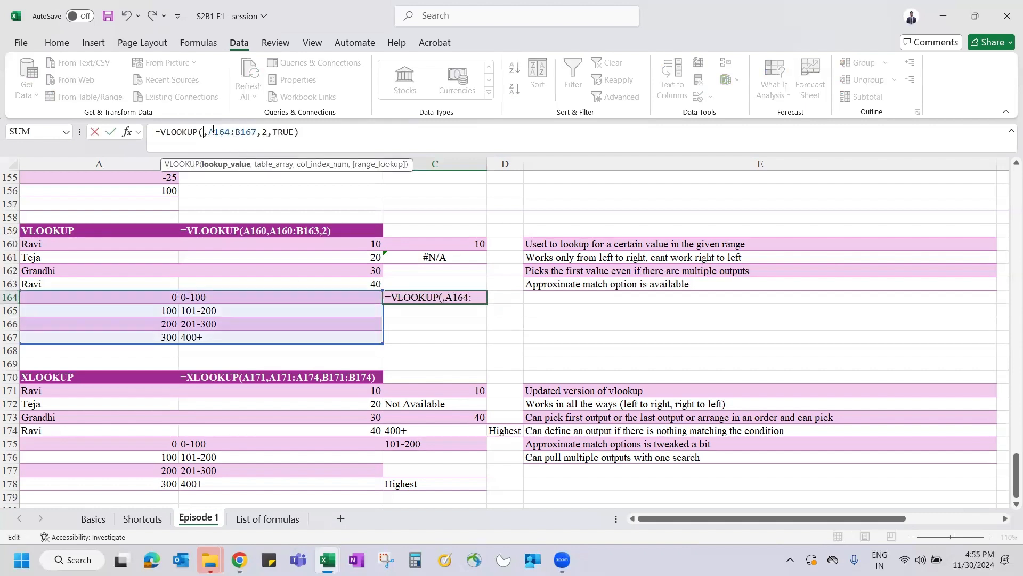
type("50")
key("Return")
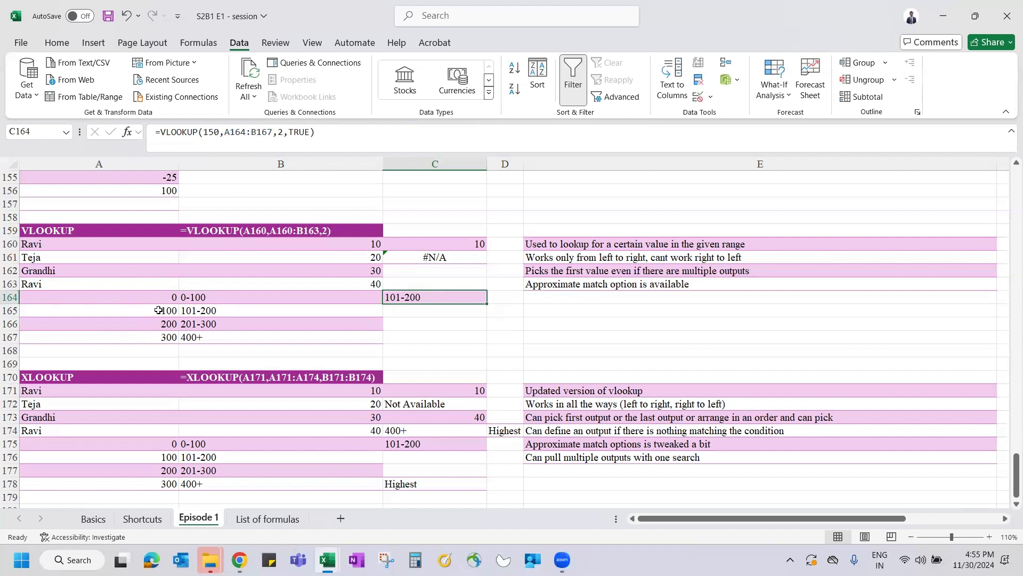
left_click(188, 313)
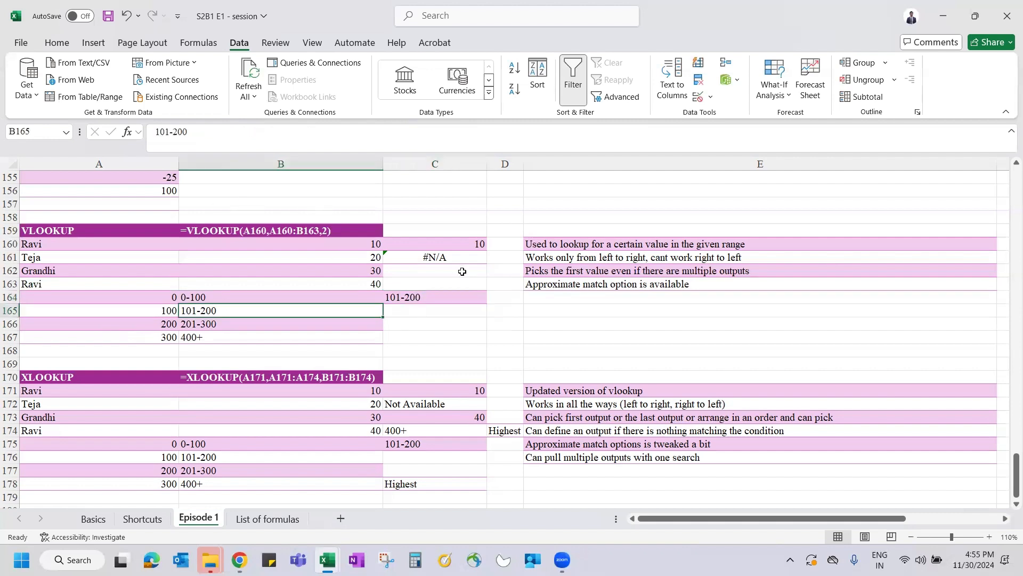
left_click(423, 296)
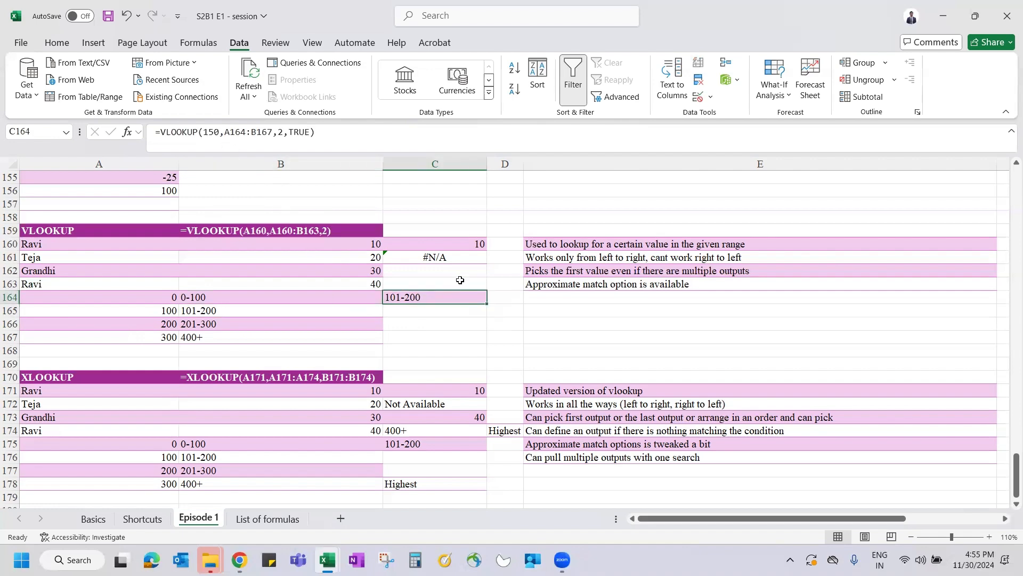
Step: Compare the nested IF formula in C92 with the approximate-match VLOOKUP in C164 and its lookup table A164:B167
scroll(458, 278, "up", 11)
scroll(460, 280, "up", 9)
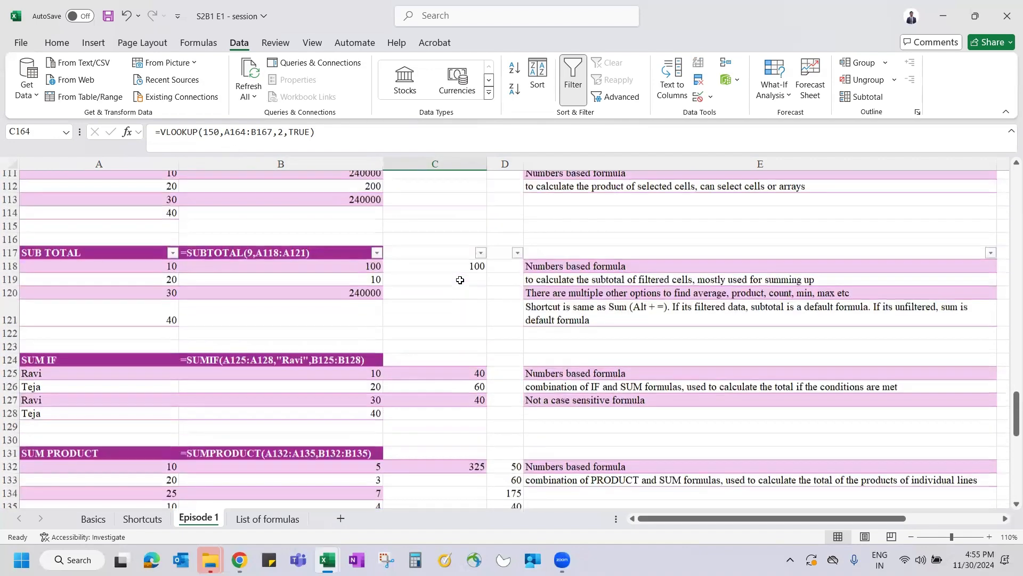
scroll(460, 279, "up", 4)
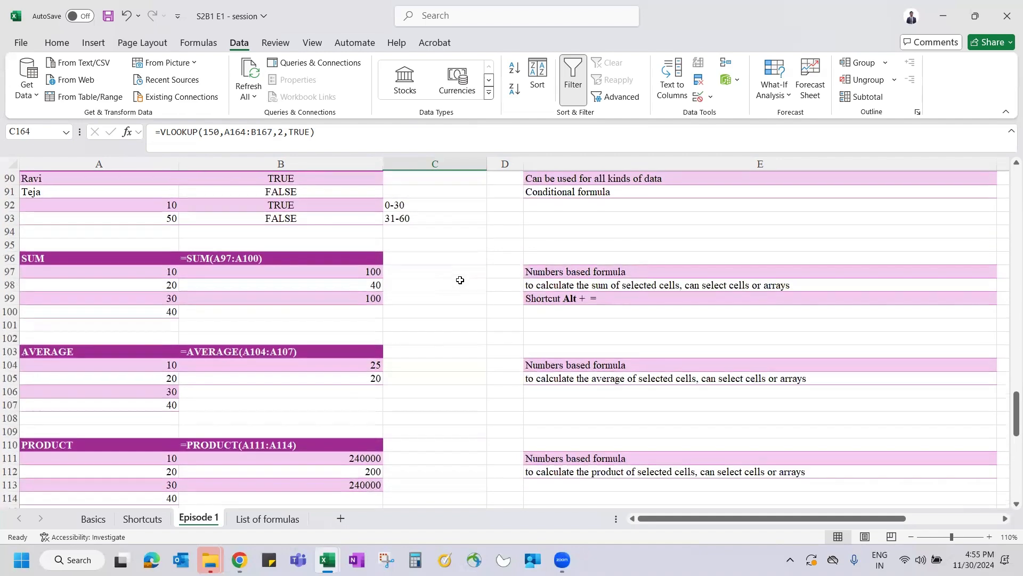
left_click(417, 267)
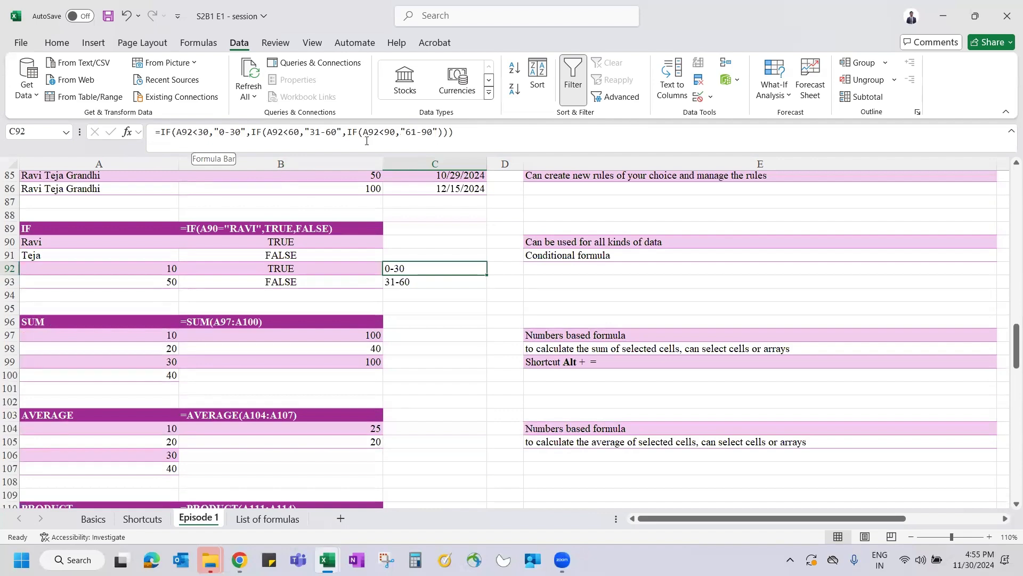
scroll(453, 331, "down", 9)
scroll(452, 331, "down", 1)
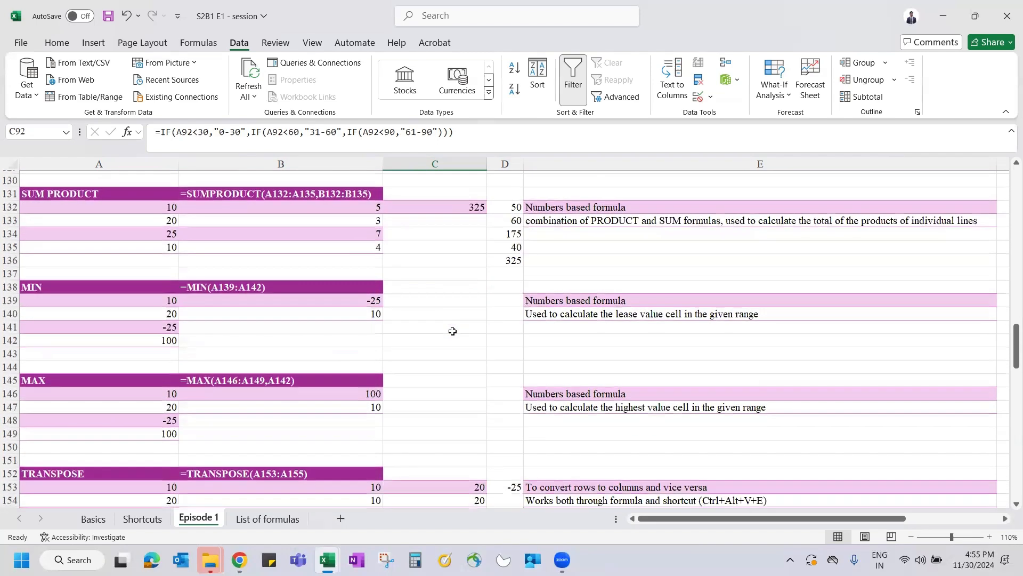
scroll(464, 375, "down", 6)
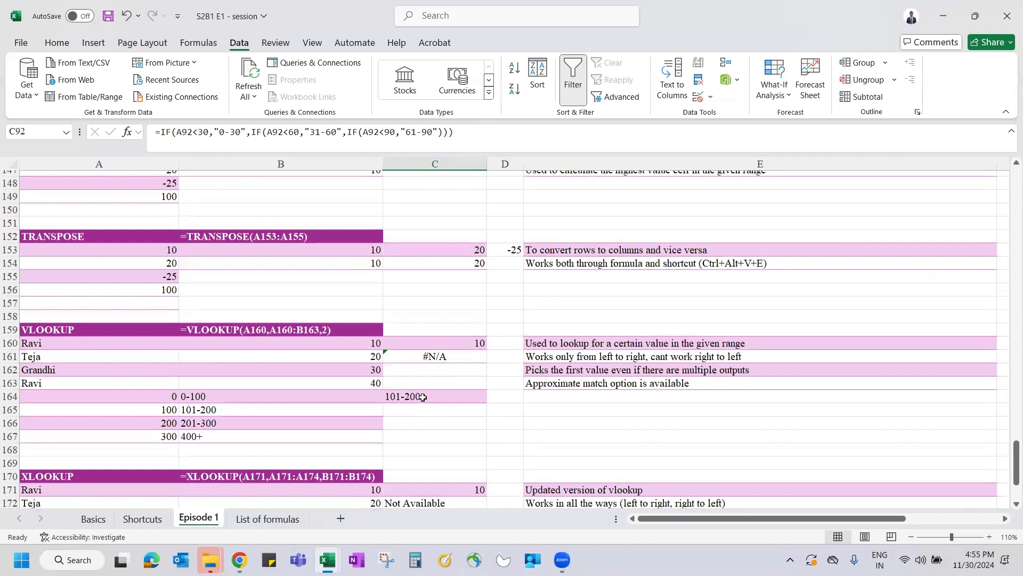
left_click(426, 397)
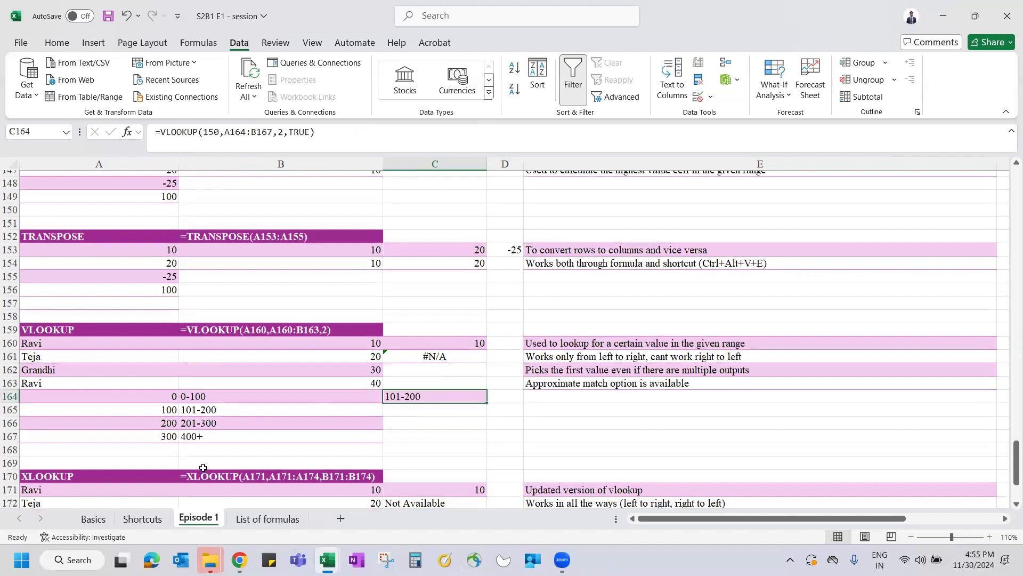
left_click_drag(154, 397, 222, 442)
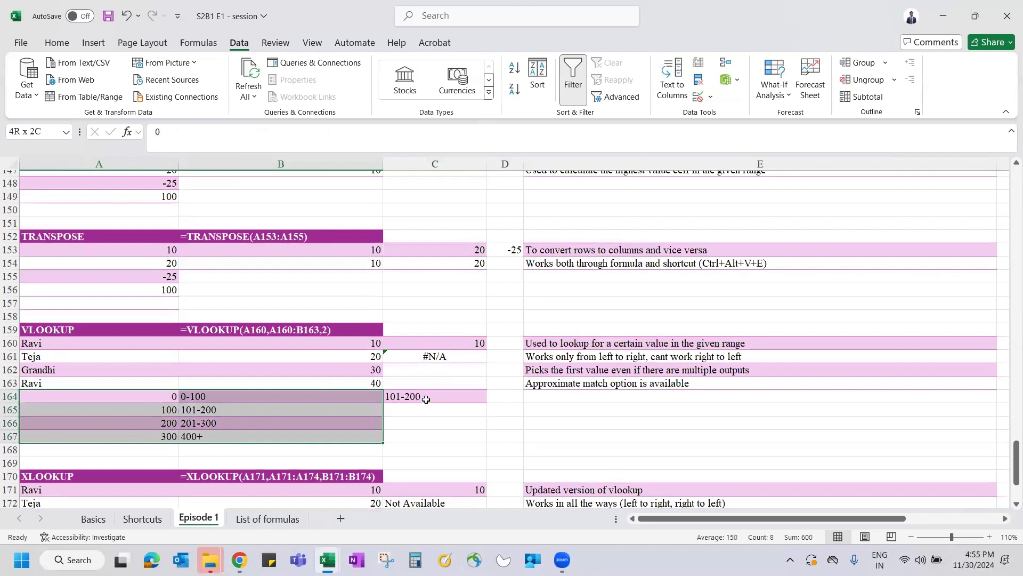
left_click(426, 401)
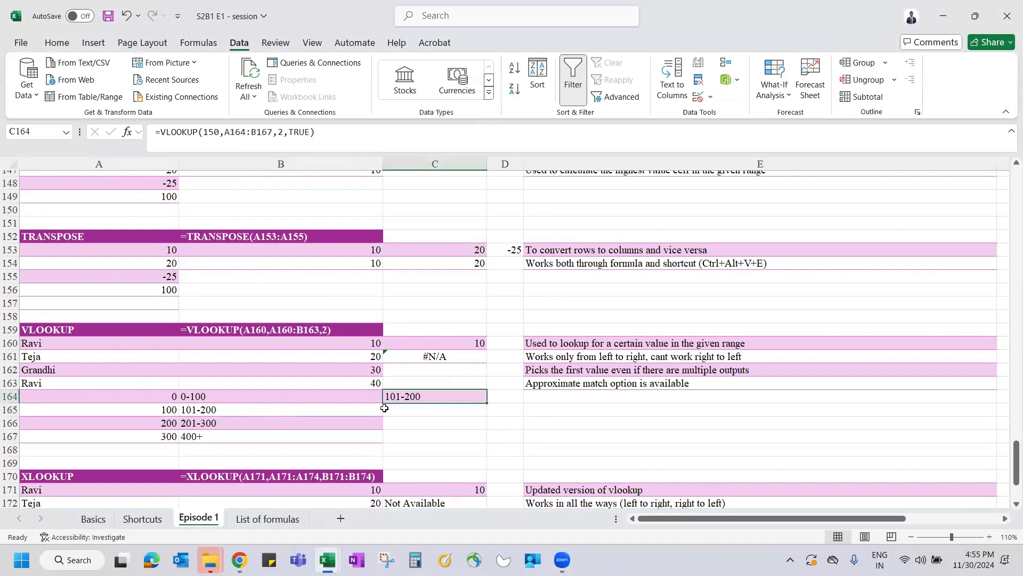
key("F2")
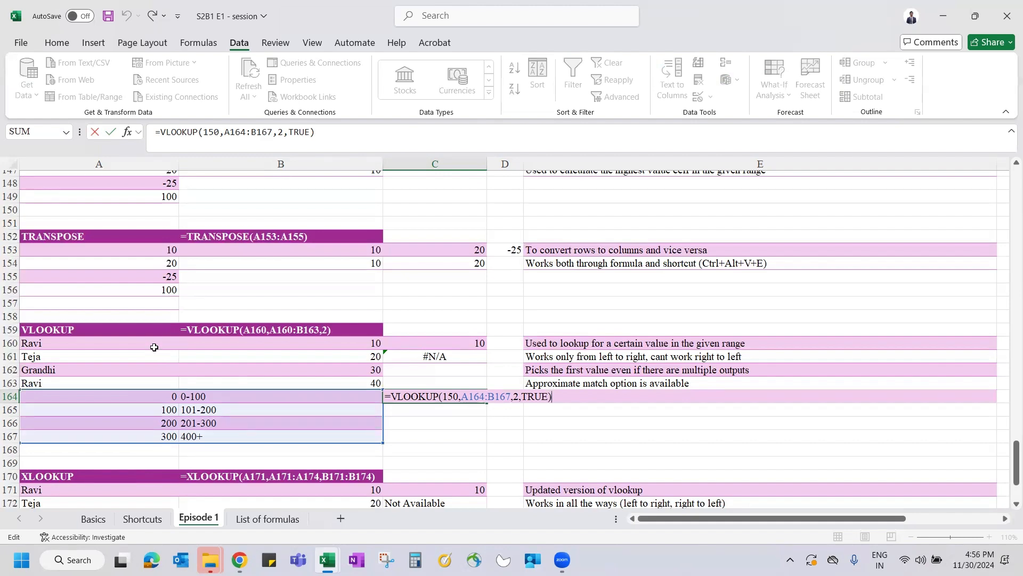
Step: Close the VLOOKUP formula in C164 and start an XLOOKUP formula in C171 in place of the existing one
key("ctrl+Return")
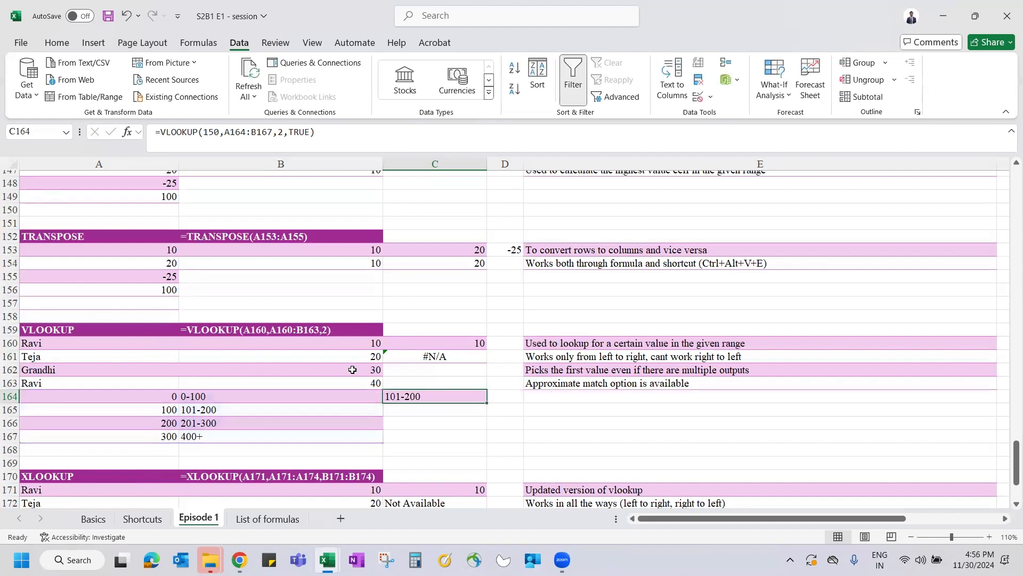
scroll(462, 436, "down", 4)
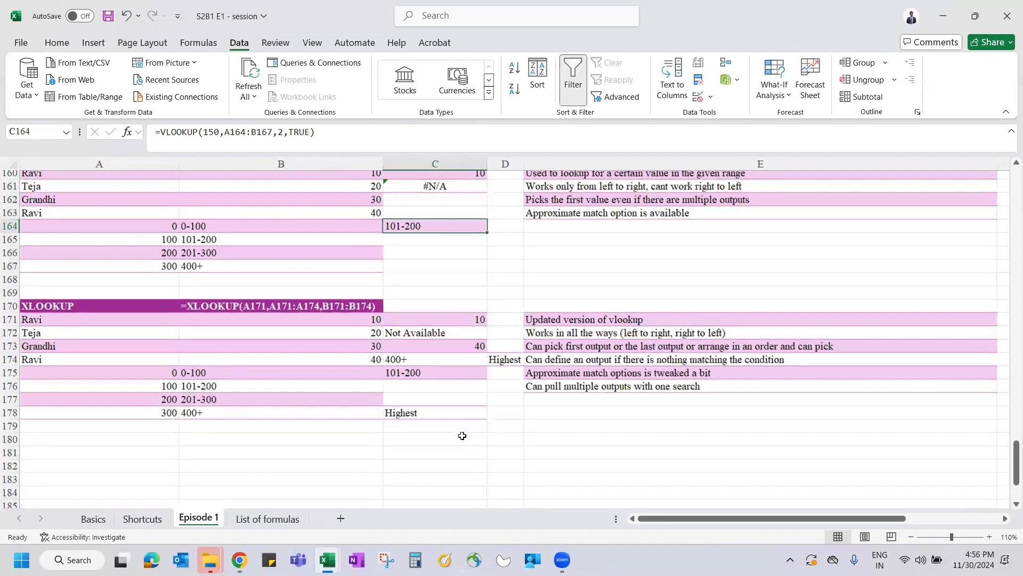
left_click(280, 341)
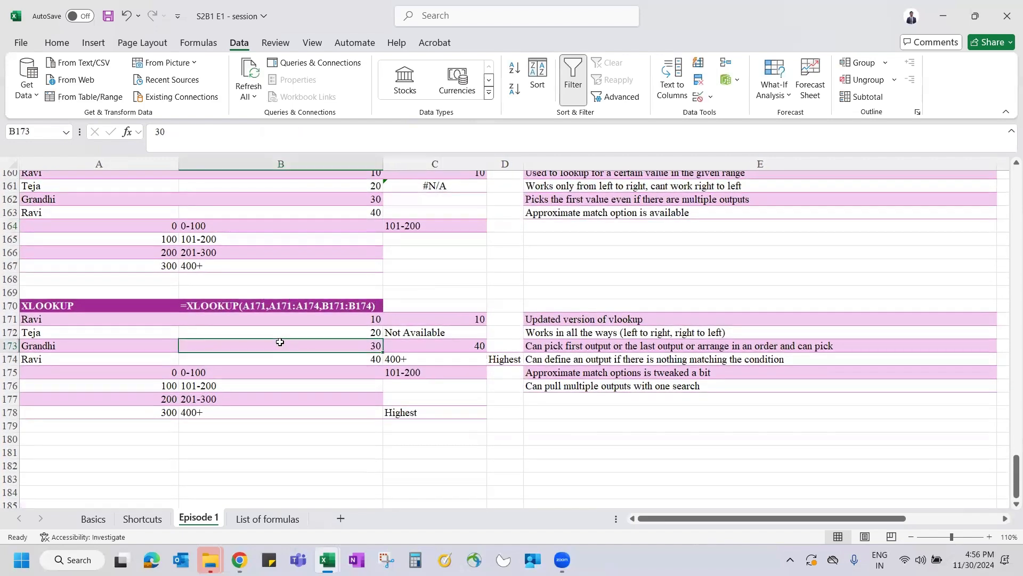
scroll(278, 337, "up", 1)
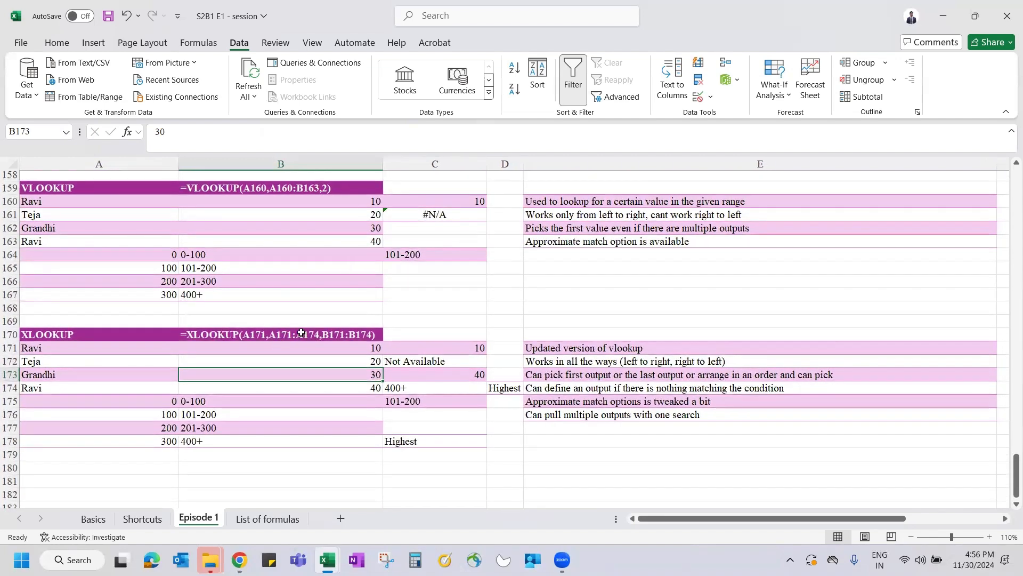
left_click(405, 344)
type("=xl")
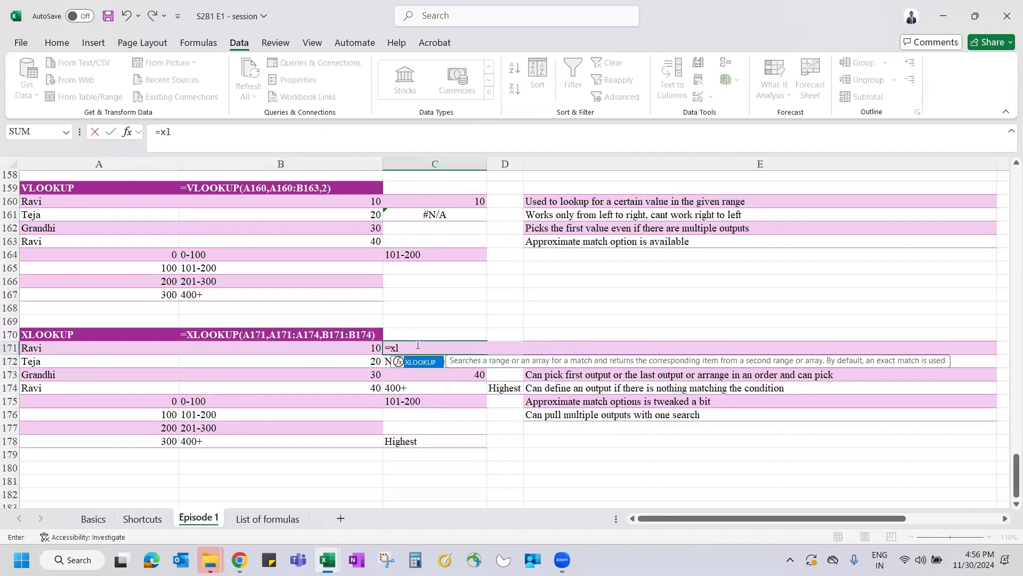
key("Tab")
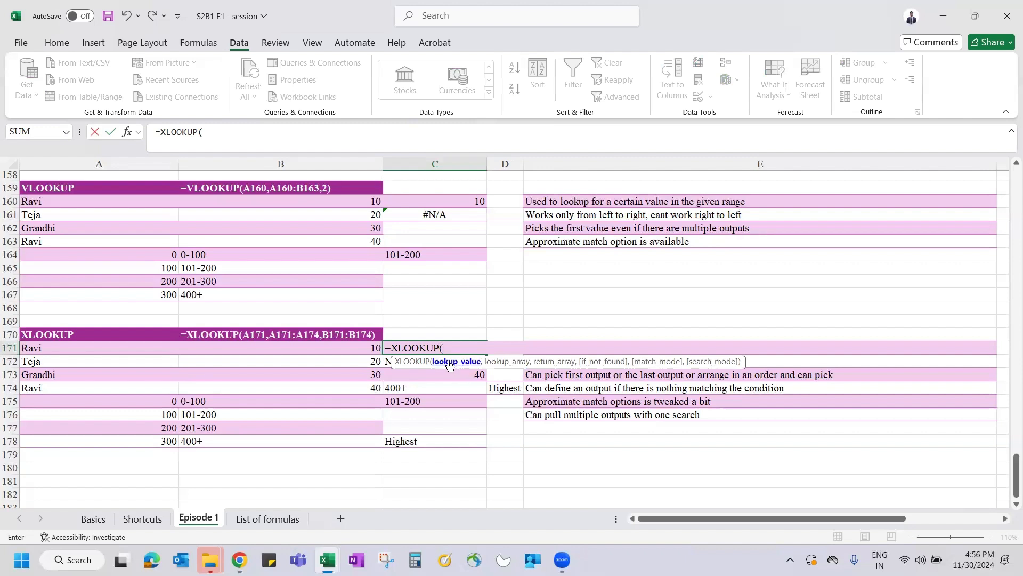
left_click(71, 350)
type(",")
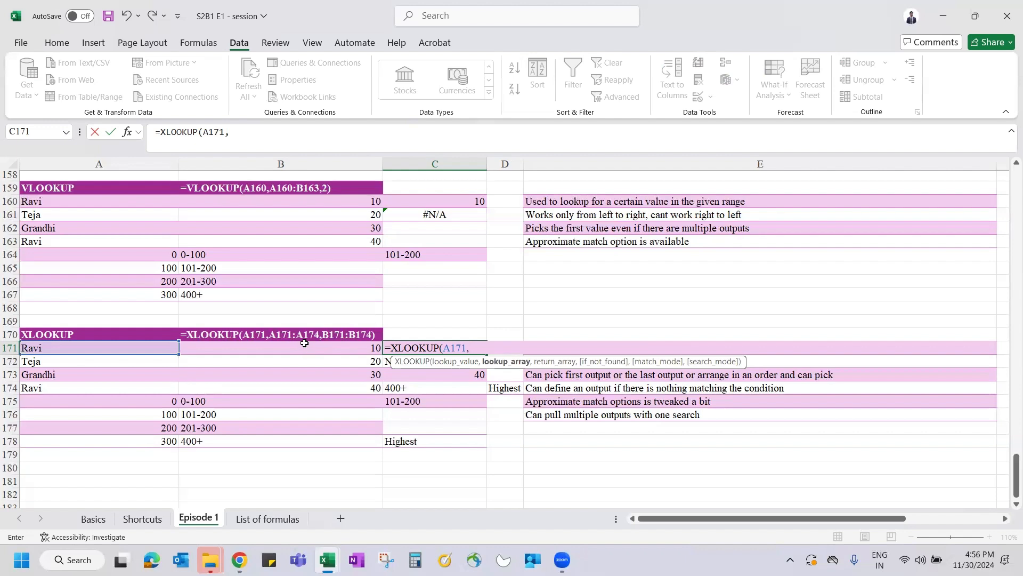
key("BackSpace")
key("BackSpace")
key("BackSpace")
key("BackSpace")
key("BackSpace")
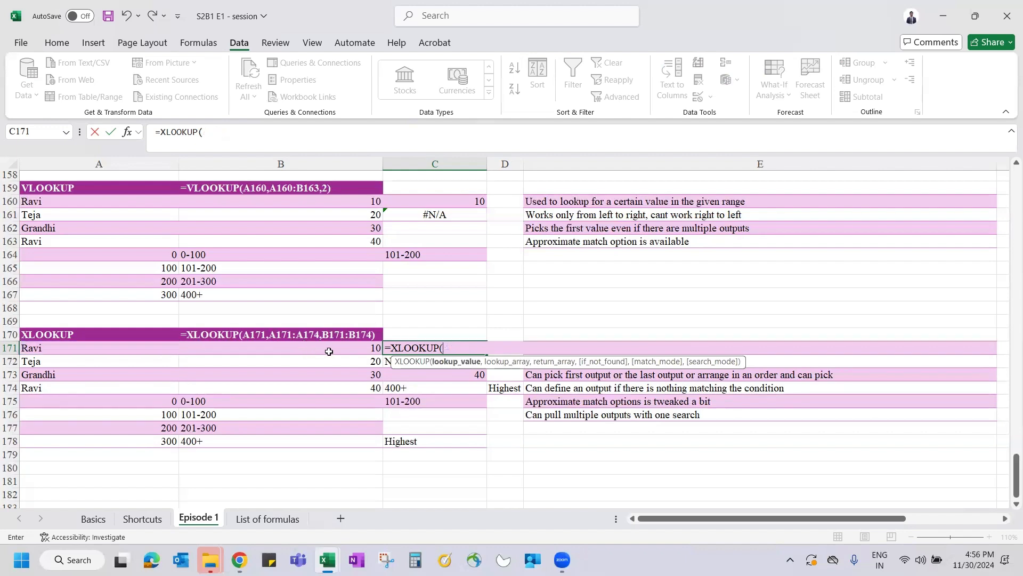
Step: Complete the C171 formula as =XLOOKUP(10,B171:B174,A171:A174,,,) for a right-to-left lookup, leaving the optional arguments empty
type("10,")
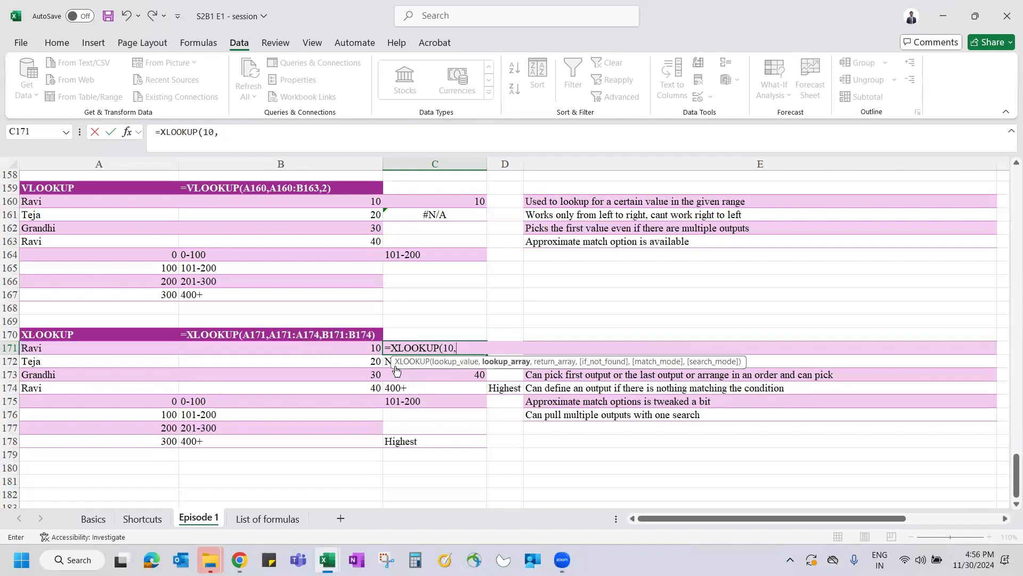
left_click_drag(341, 347, 352, 390)
type(",")
left_click_drag(122, 349, 126, 387)
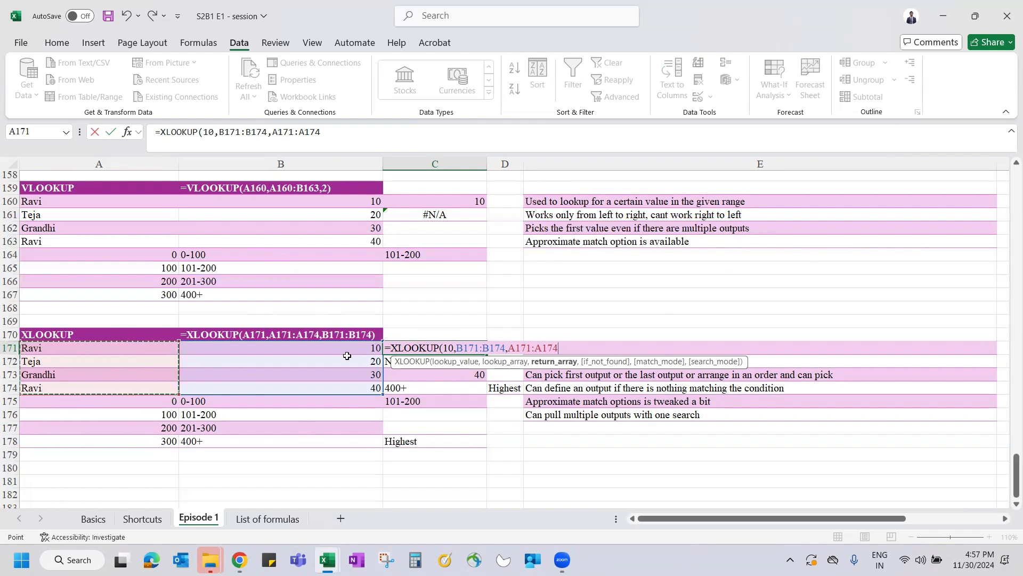
type(",")
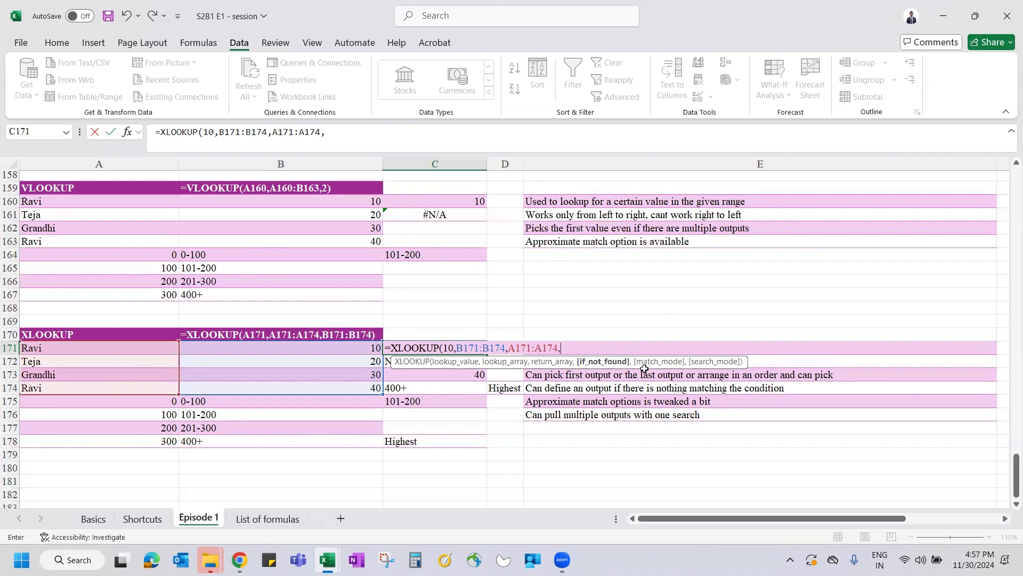
type(",")
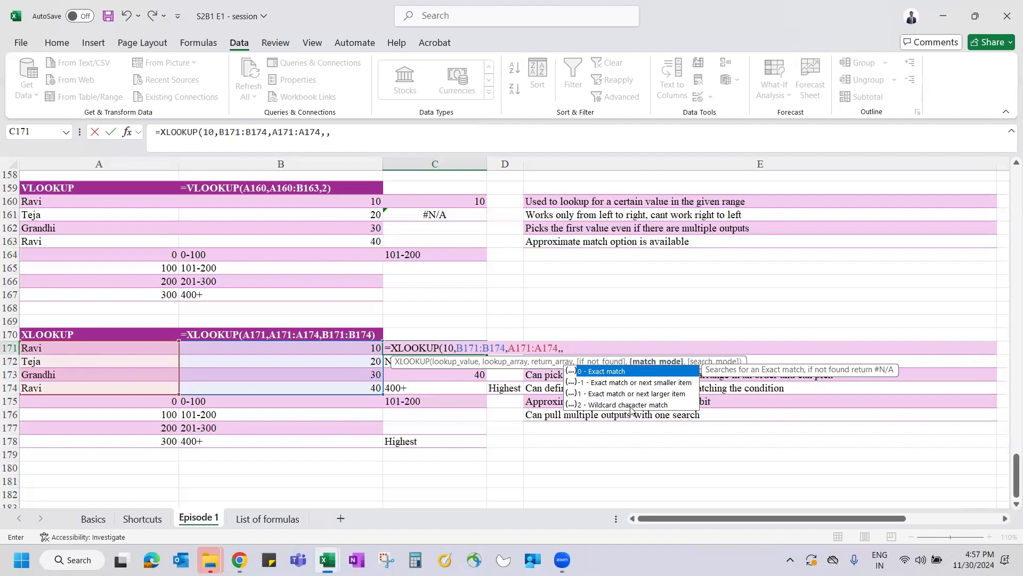
type(",")
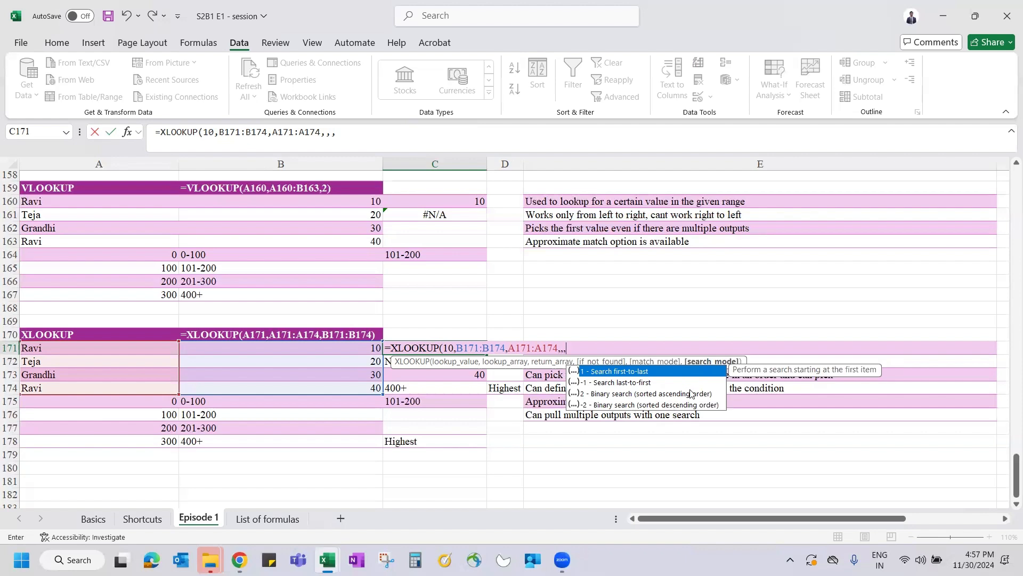
type(")")
key("Return")
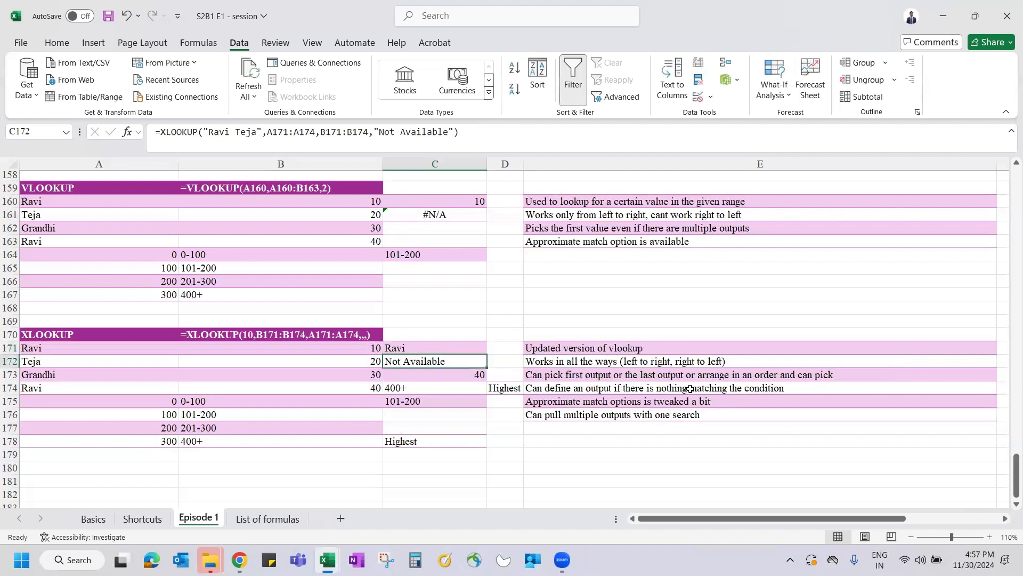
Step: Start a new XLOOKUP formula in C172 in place of the existing one
key("Up")
key("Down")
type("=xl")
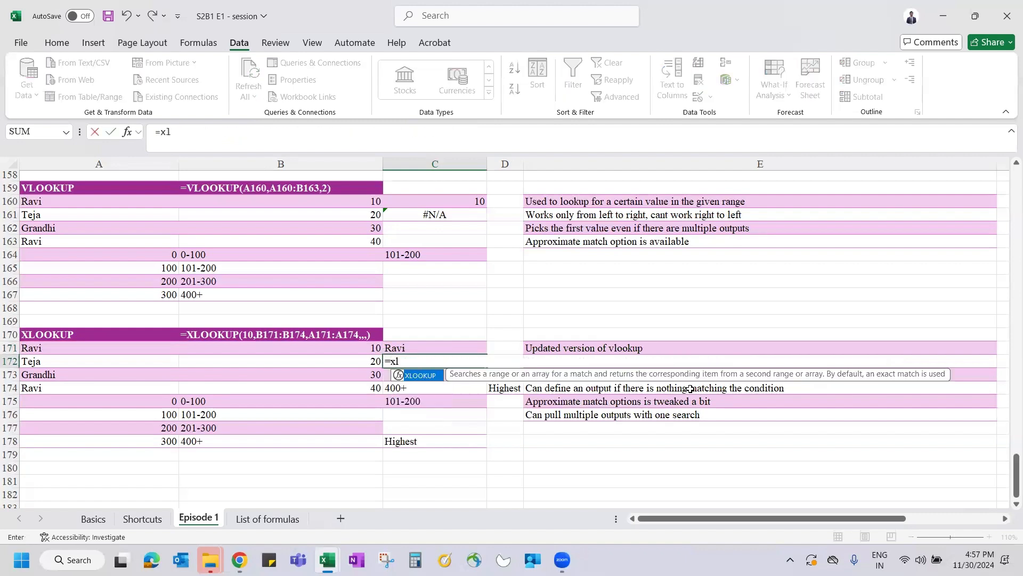
key("Tab")
key("Left")
key("Left")
key("Up")
type(",")
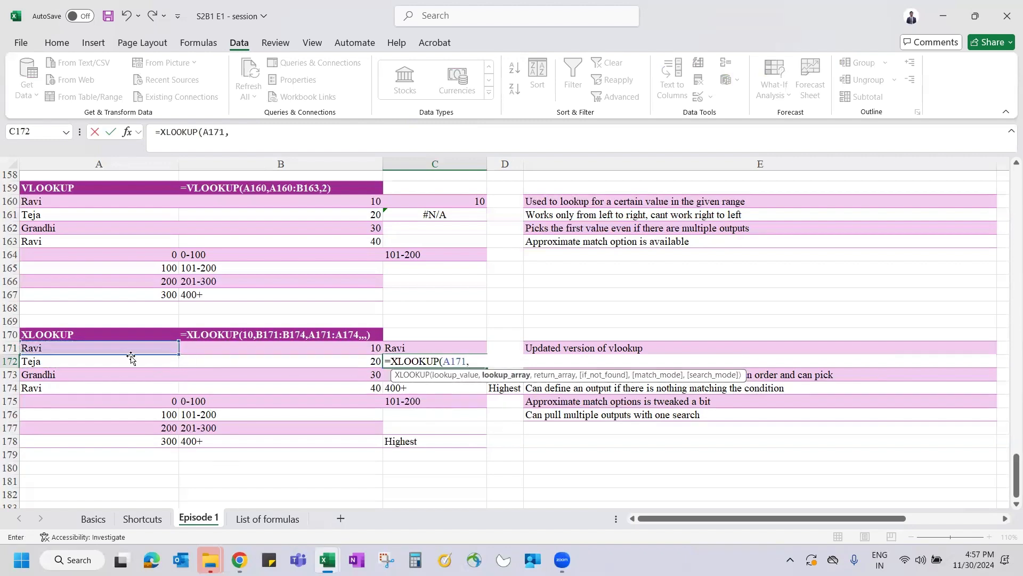
key("BackSpace")
key("BackSpace")
key("BackSpace")
key("BackSpace")
key("BackSpace")
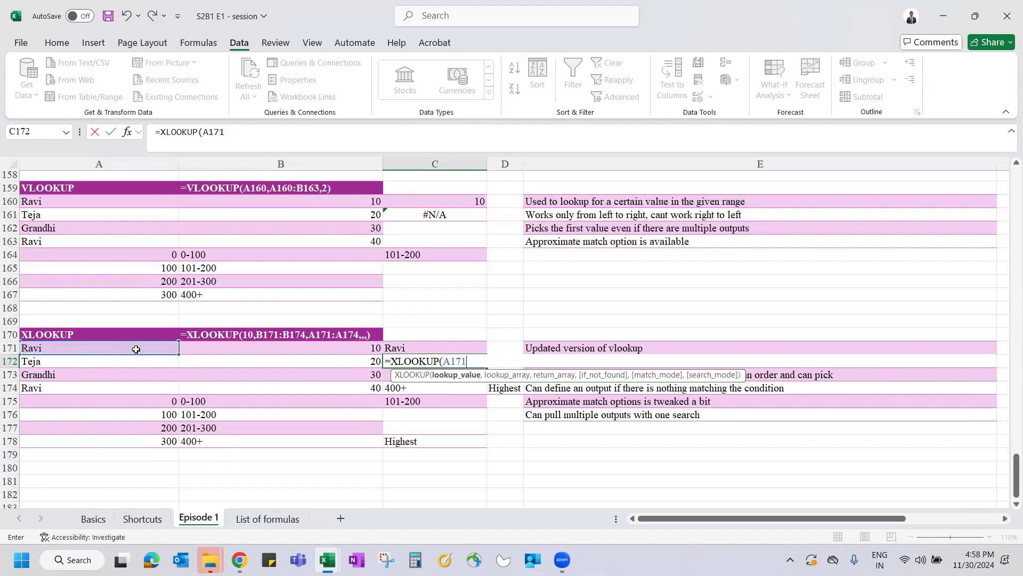
Step: Complete C172's XLOOKUP with A171's name minus its last letter as quoted lookup text, lookup array A171:A174, return array B171:B174 and if-not-found text "Not available"
type("\"Ra")
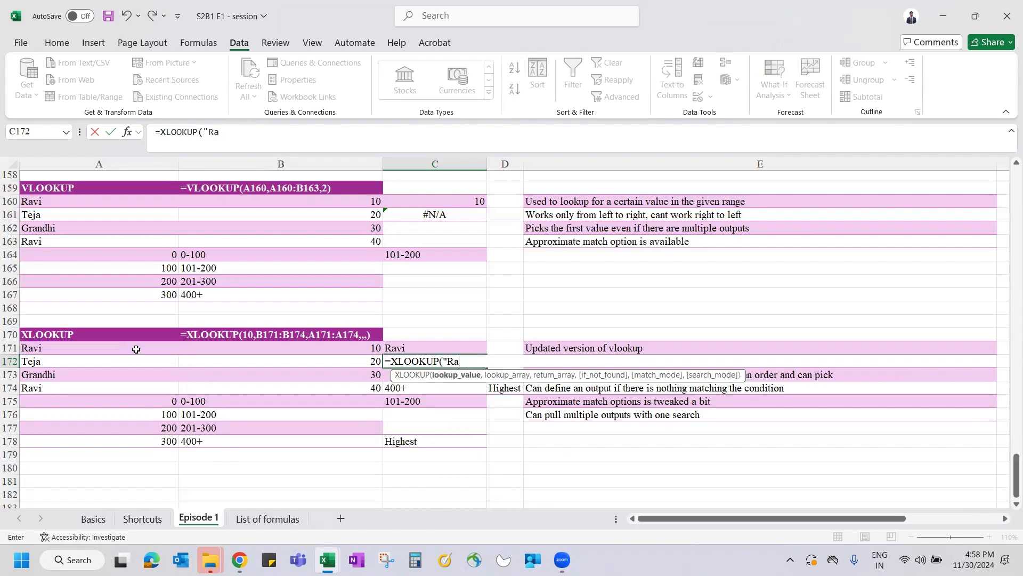
type("v\",")
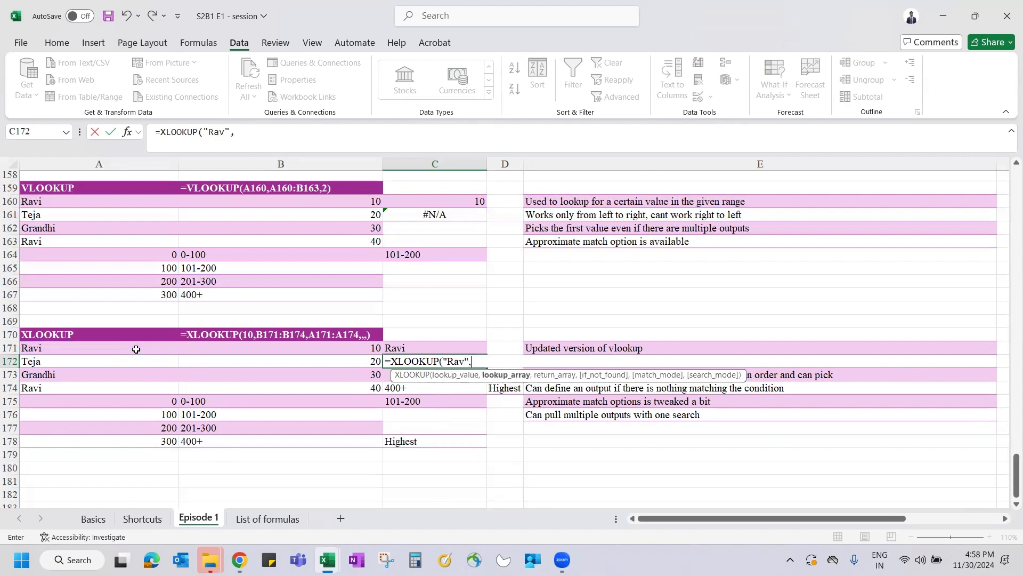
left_click_drag(99, 349, 100, 386)
type(",")
left_click_drag(256, 348, 261, 395)
type(",")
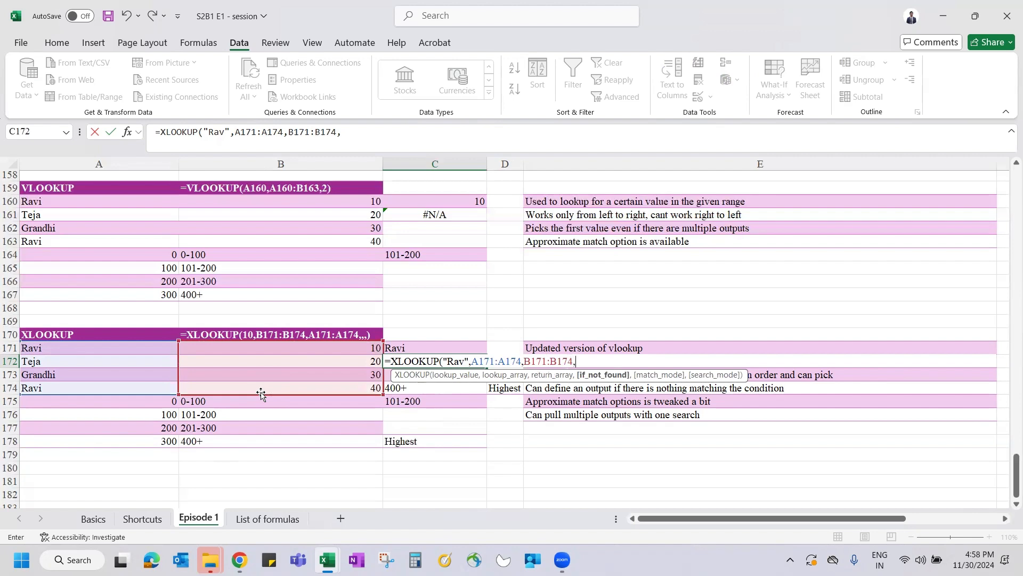
type("\"Not available\"")
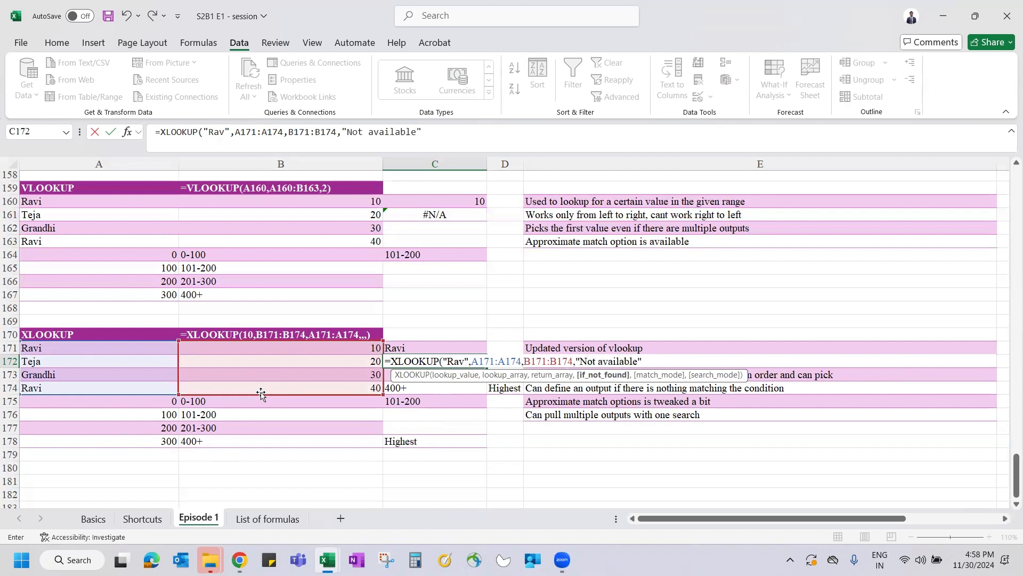
type(",")
type(")")
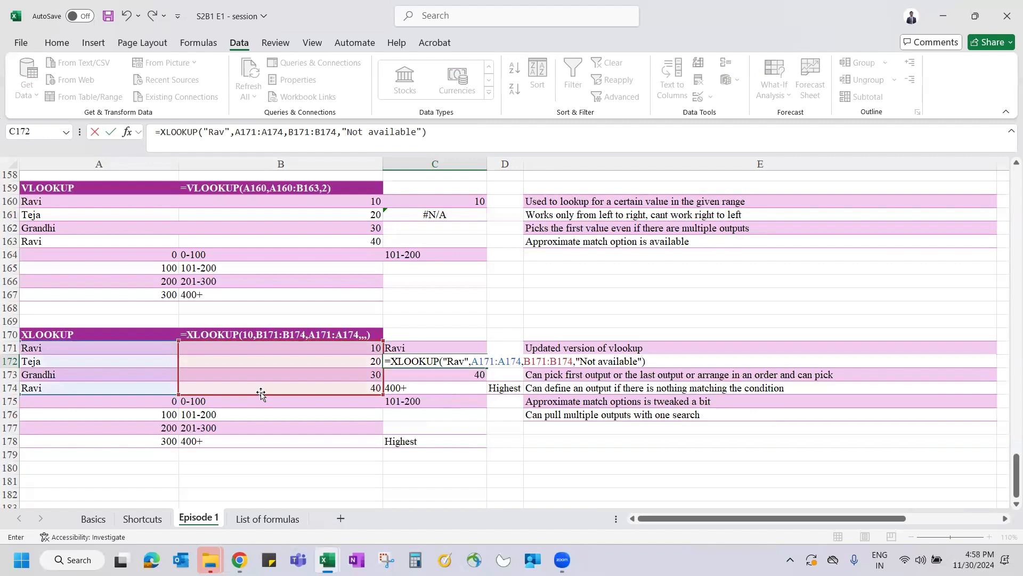
key("Return")
Step: Compare the XLOOKUP formula and result in C172 with the VLOOKUP formula and result in C161
key("Up")
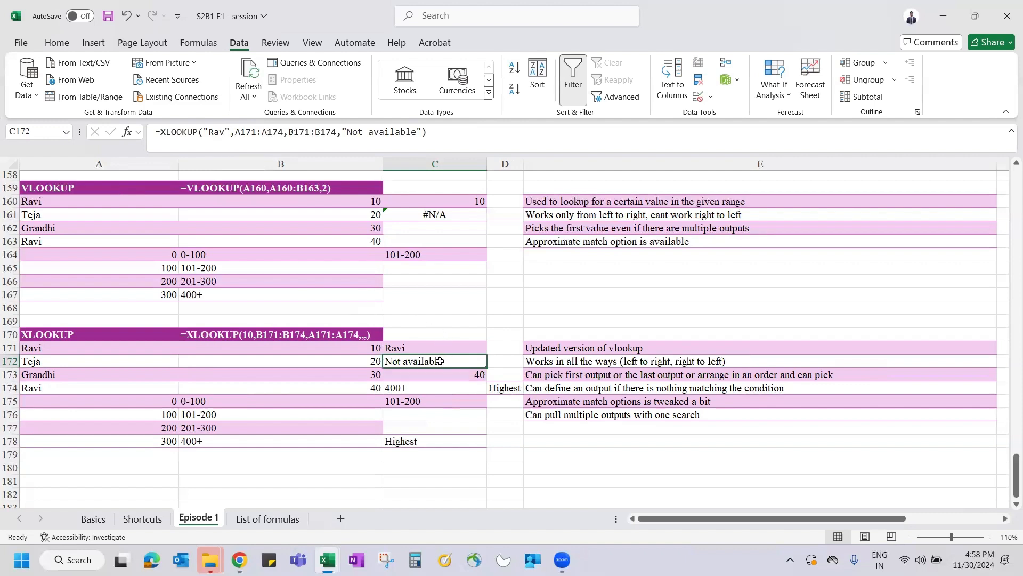
left_click(462, 211)
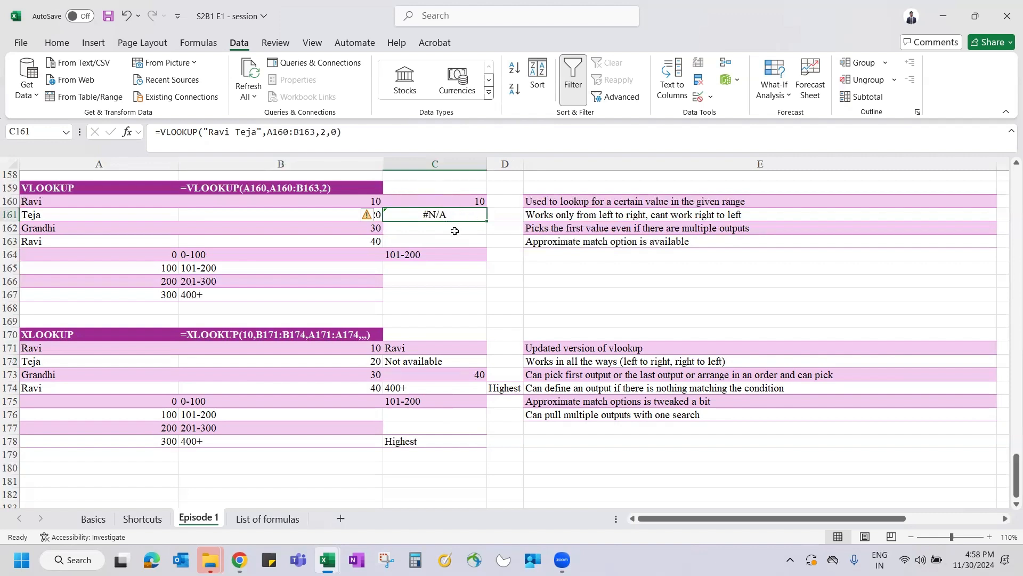
left_click(447, 356)
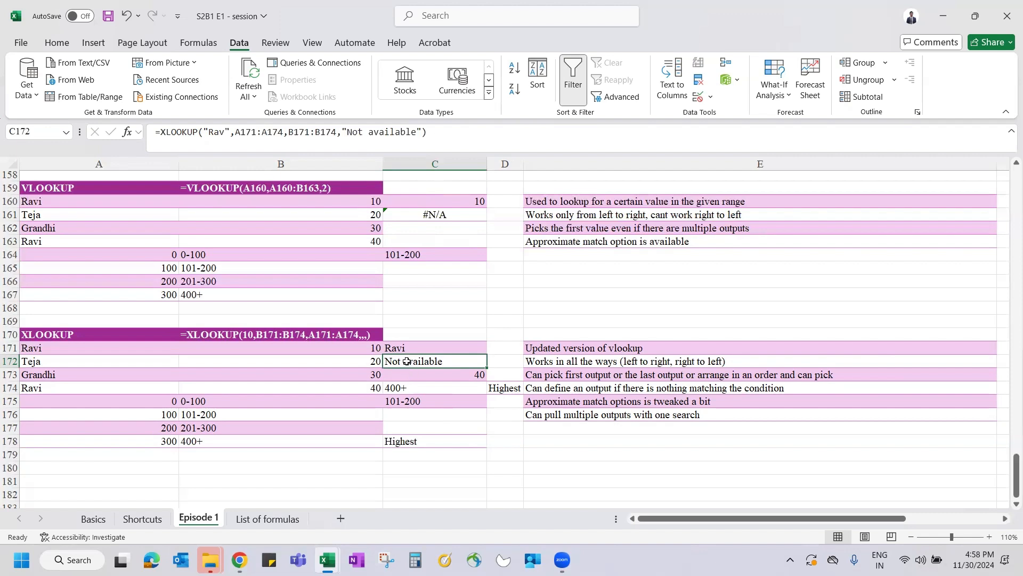
Step: Start a new XLOOKUP formula in C173 with lookup value A171 and lookup array A171:A174
left_click(434, 377)
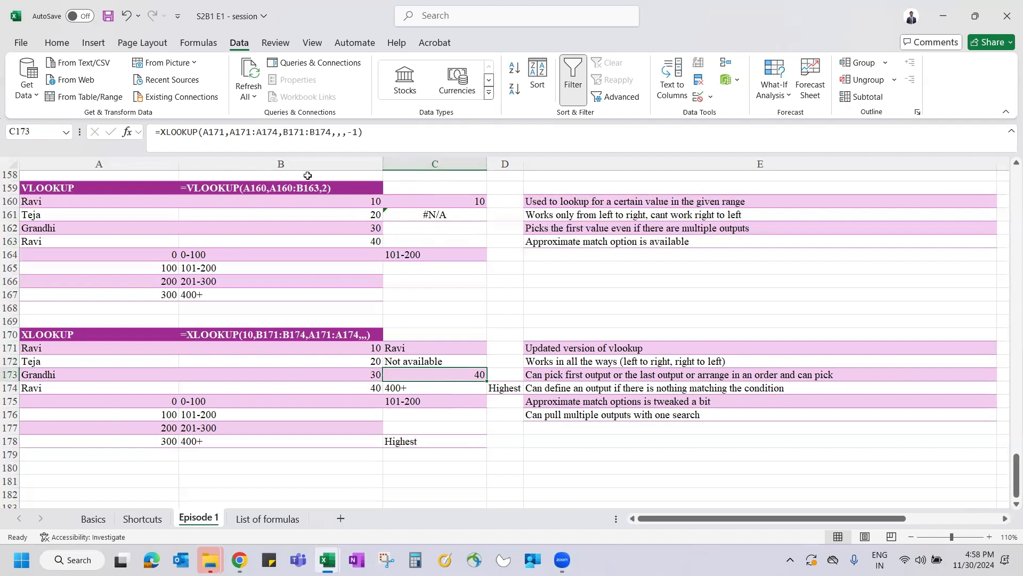
type("=XLOOKUP(")
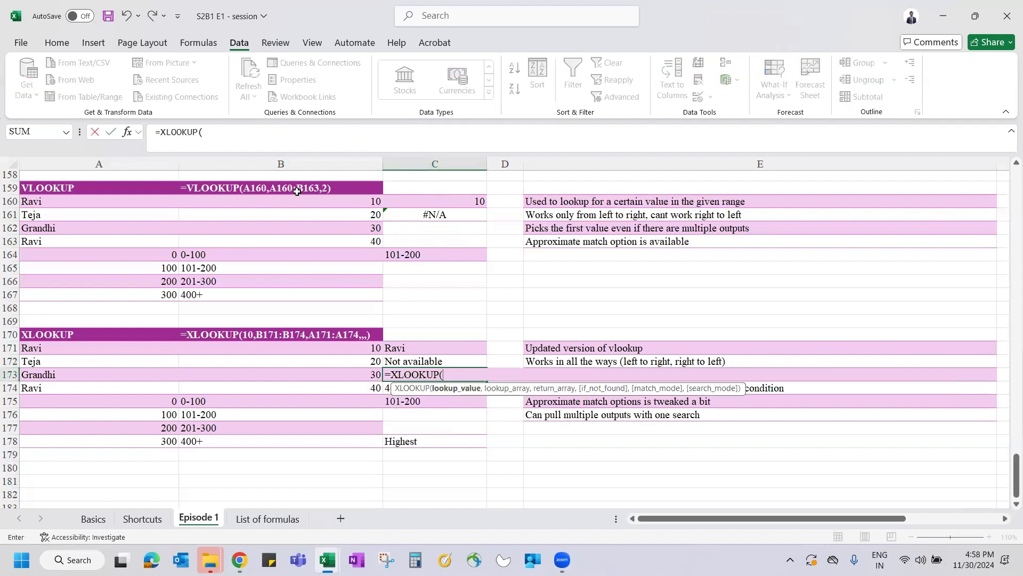
left_click(66, 347)
type(",")
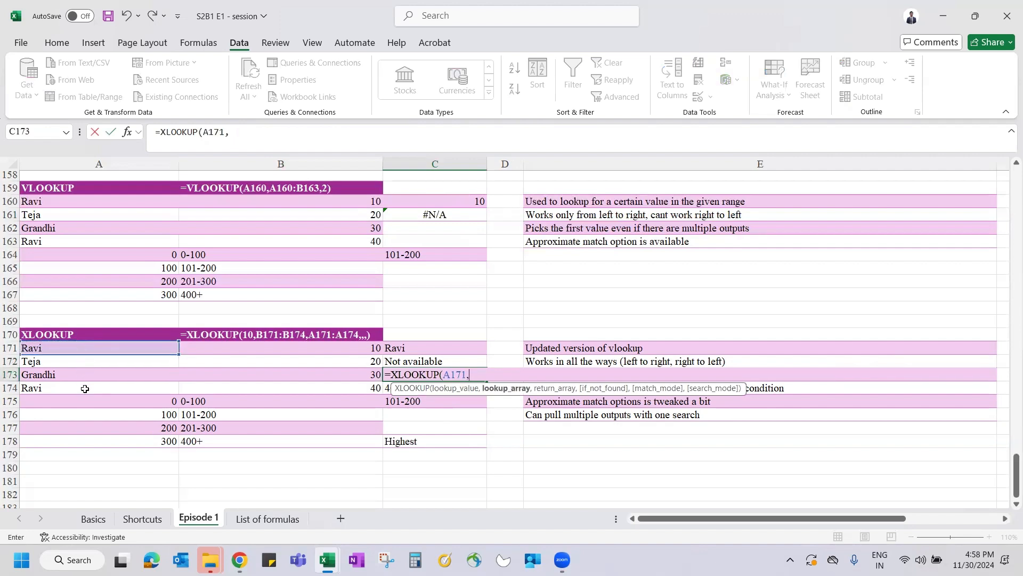
left_click(156, 362)
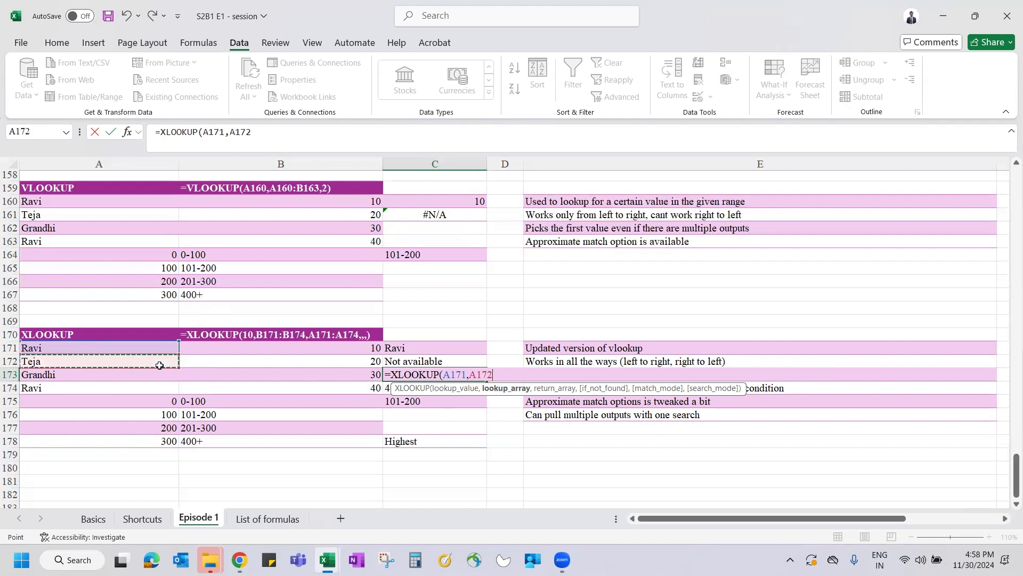
key("Up")
key("shift+Down")
key("shift+Down")
key("shift+Down")
type(",")
Step: Complete the C173 formula with return array B171:B174, empty if-not-found and match-mode arguments, and search mode -1 (Search last-to-first)
left_click_drag(262, 344, 270, 392)
type(",,")
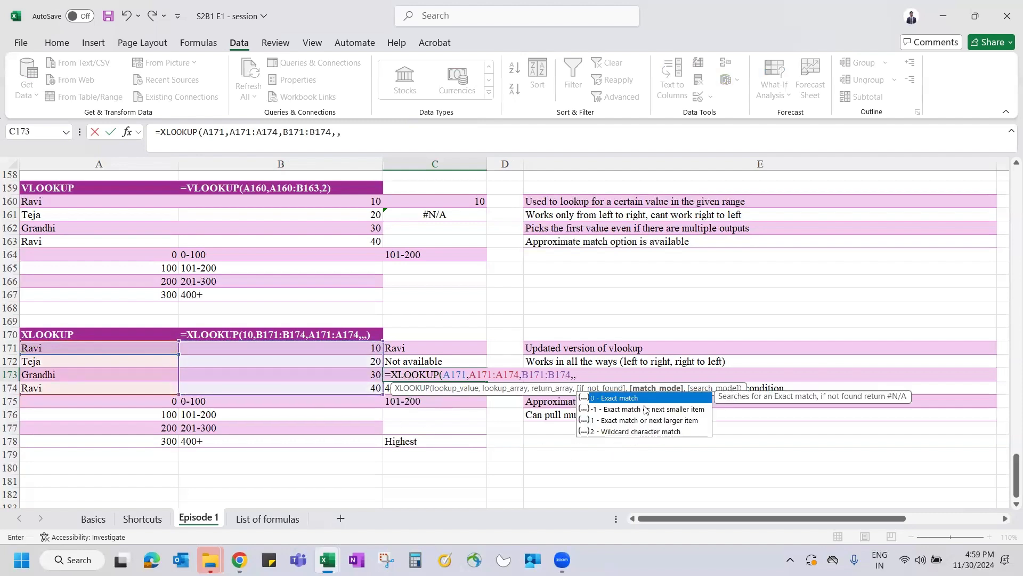
type(",")
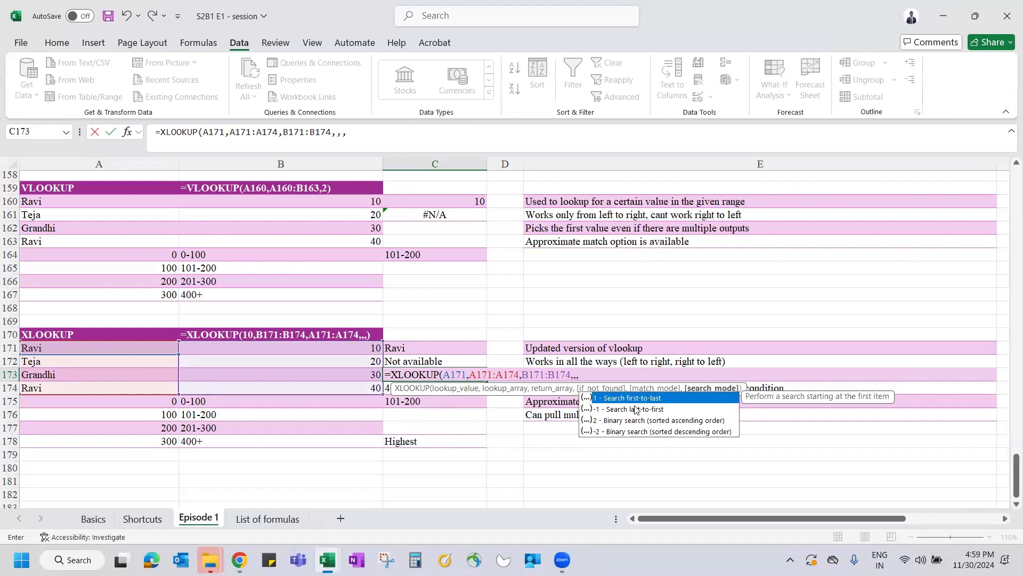
double_click(665, 406)
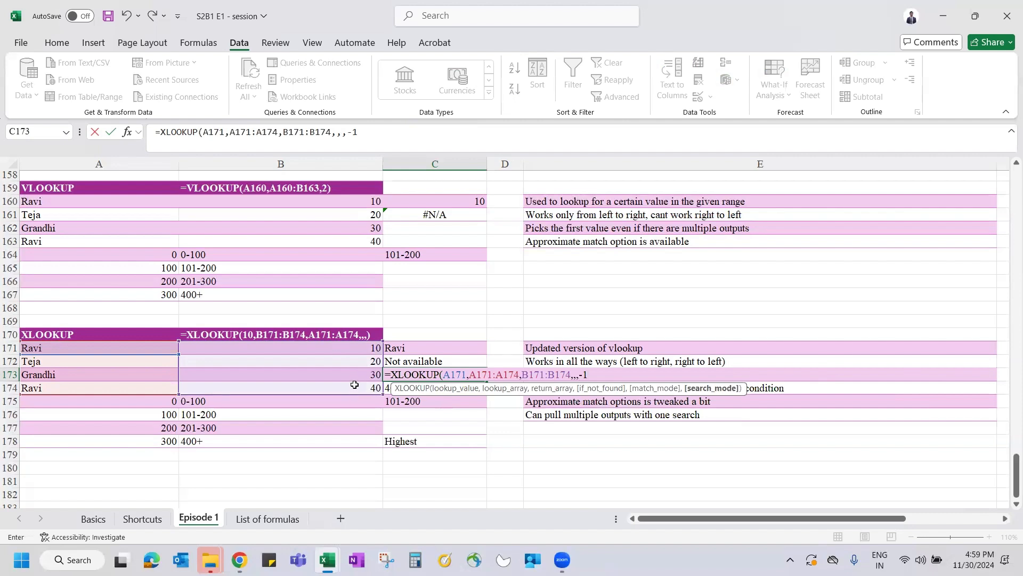
type(")")
key("ctrl+Return")
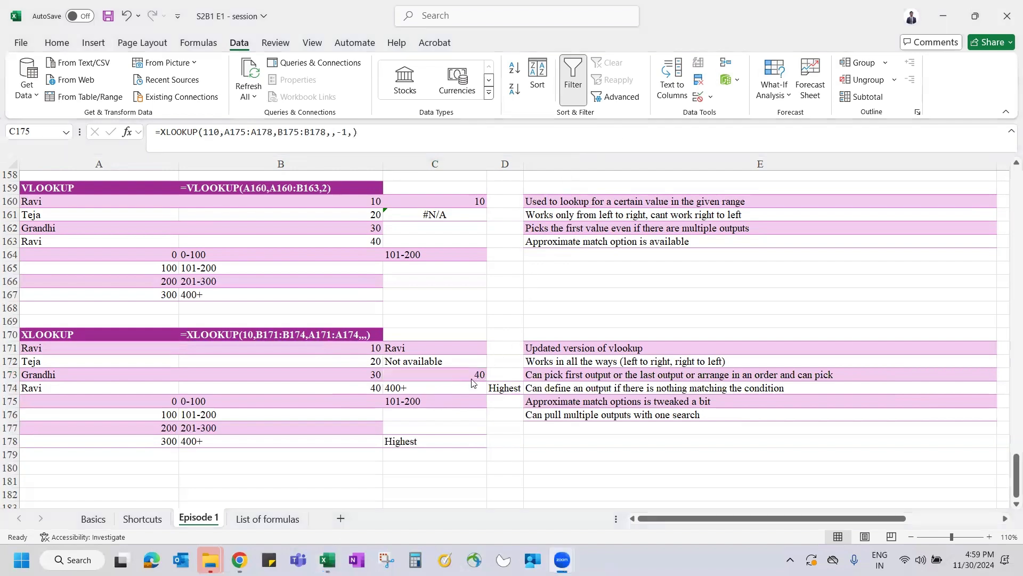
Step: Start a new XLOOKUP formula in C174 in place of the existing one
left_click(423, 403)
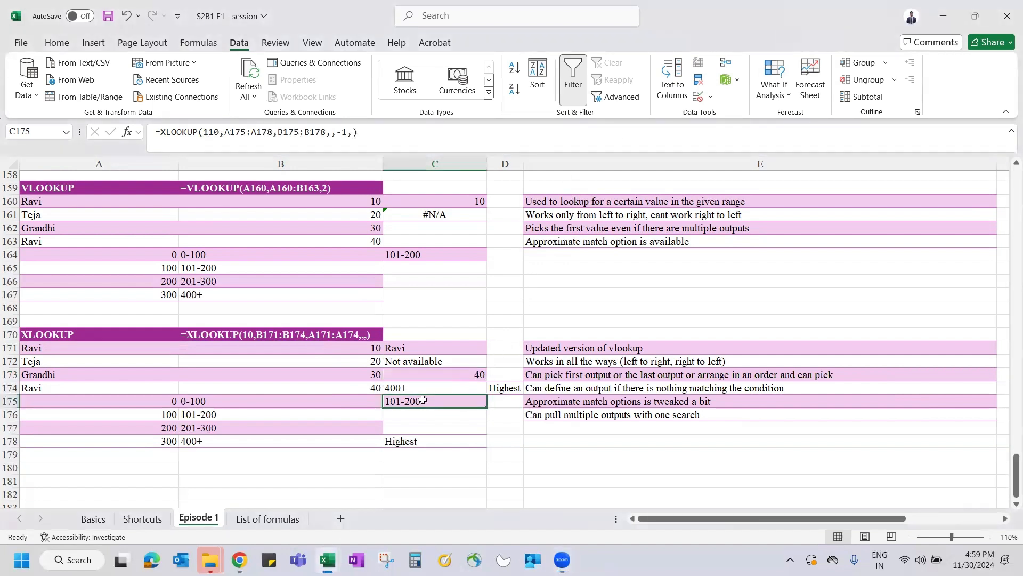
left_click(420, 390)
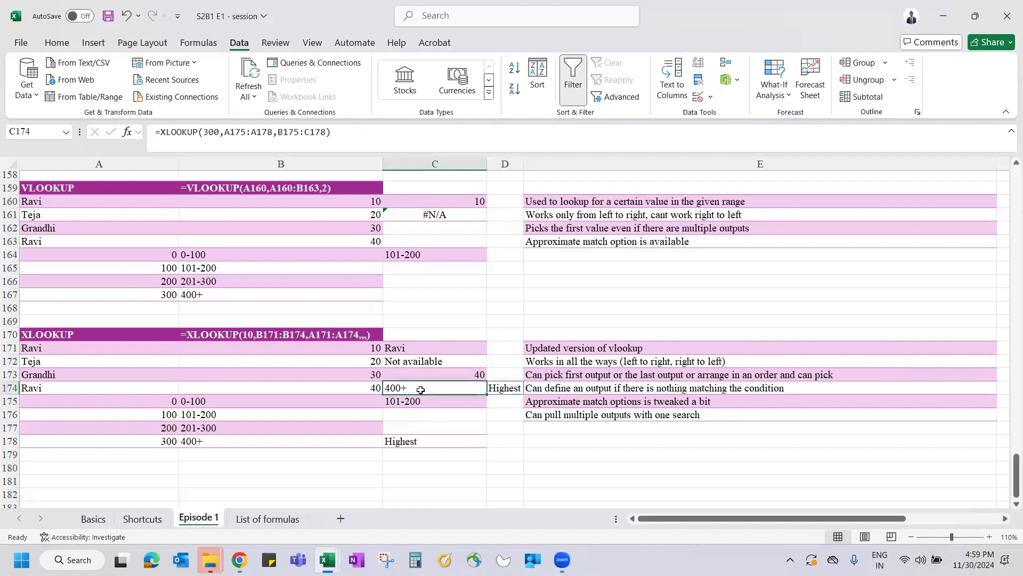
type("=x")
key("Tab")
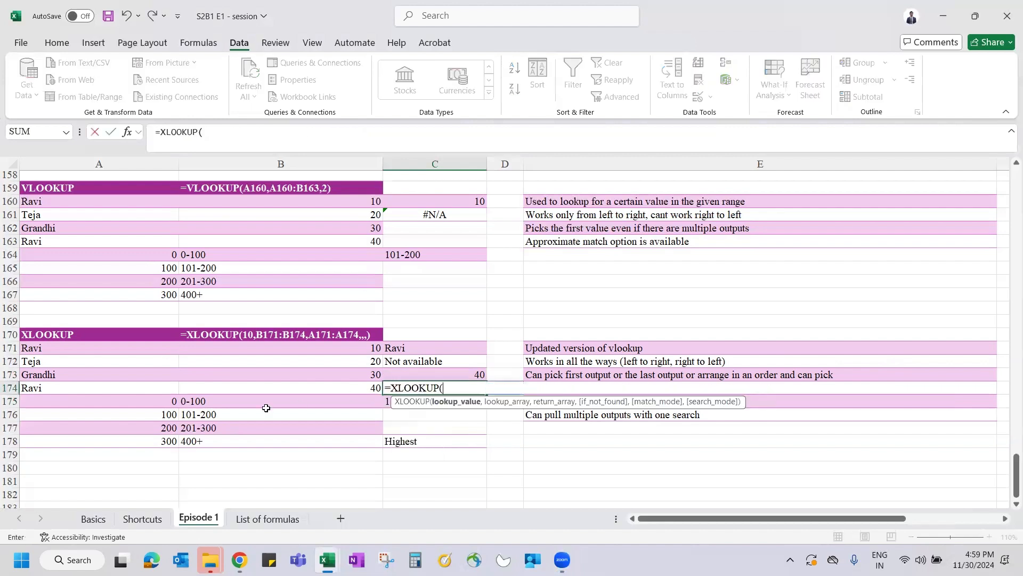